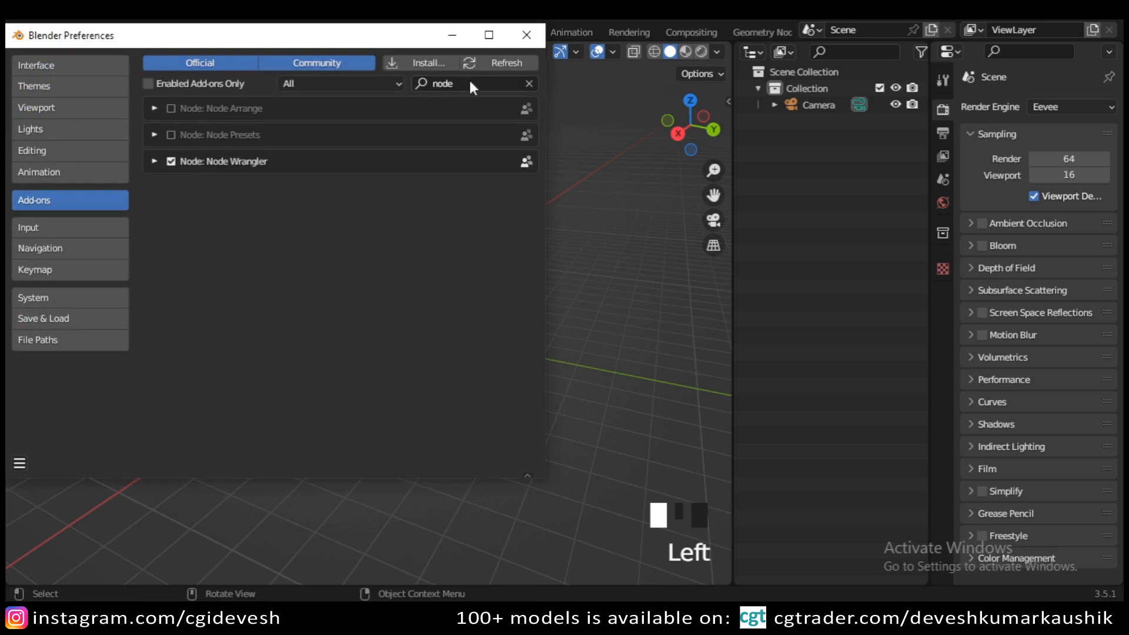
- Search the add-ons for "extra", then save the preferences and close their window
{"action": "type", "text": "extra"}
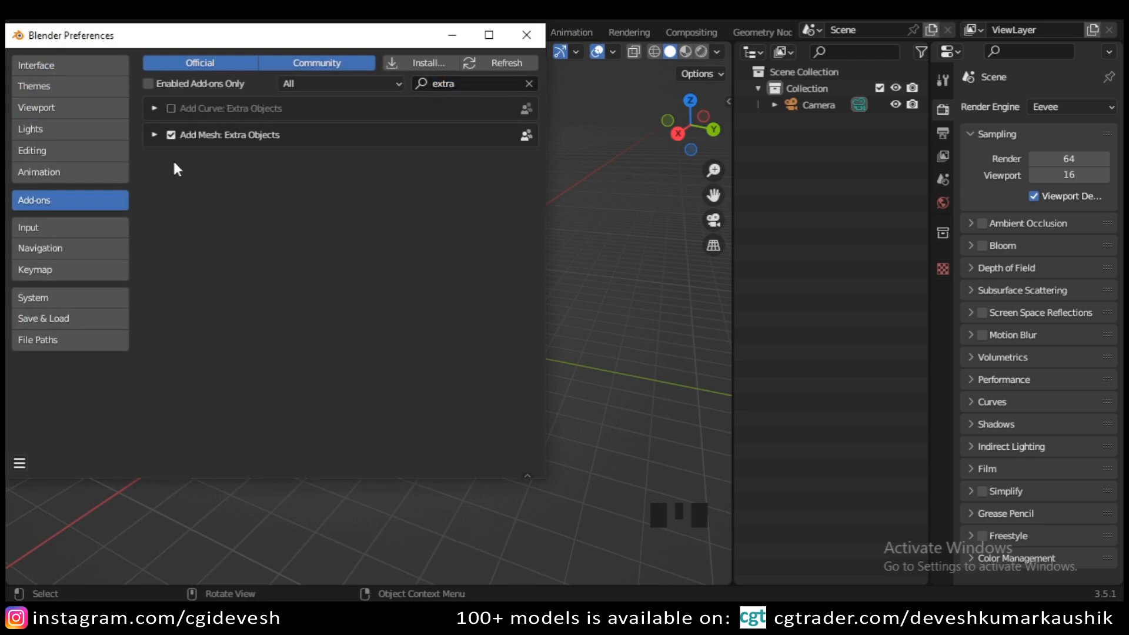
{"action": "left_click", "coordinate": [20, 466]}
{"action": "left_click", "coordinate": [72, 423]}
{"action": "left_click", "coordinate": [526, 35]}
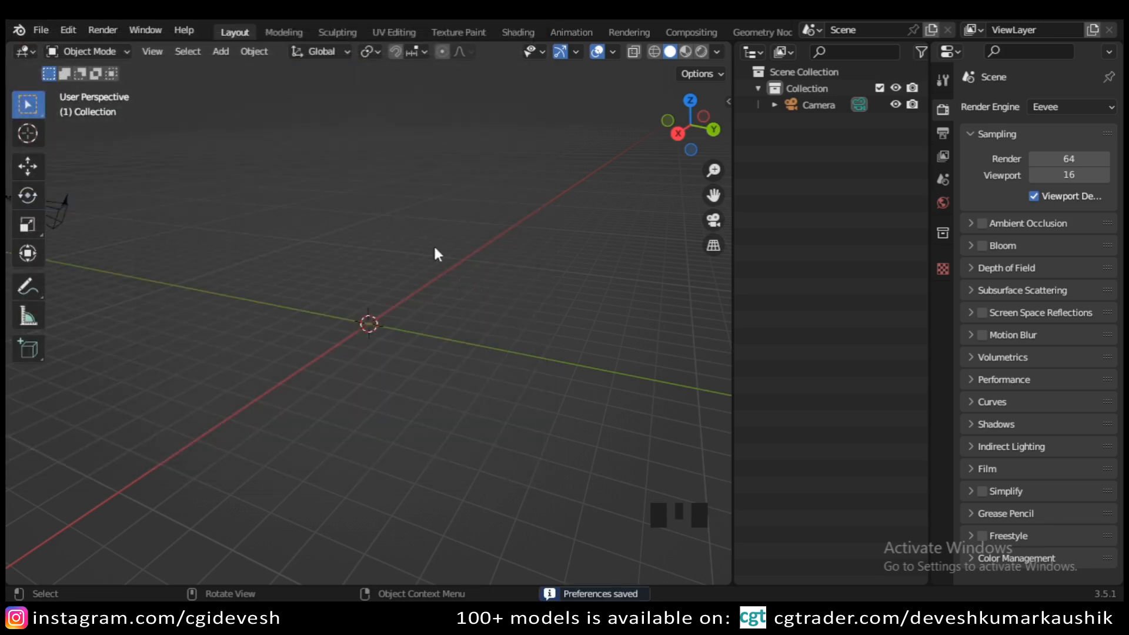
- Add a Round Cube mesh at the world origin using the Quadsphere operator preset
{"action": "left_click", "coordinate": [344, 199]}
{"action": "key", "text": "shift+a"}
{"action": "mouse_move", "coordinate": [329, 191]}
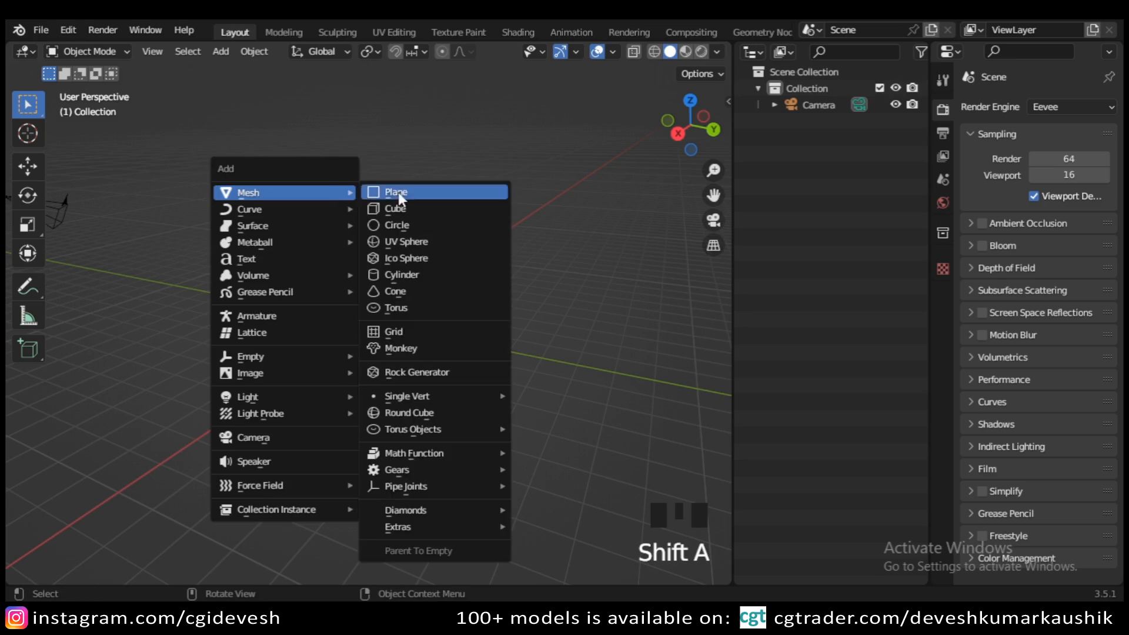
{"action": "left_click", "coordinate": [414, 411]}
{"action": "left_click", "coordinate": [164, 571]}
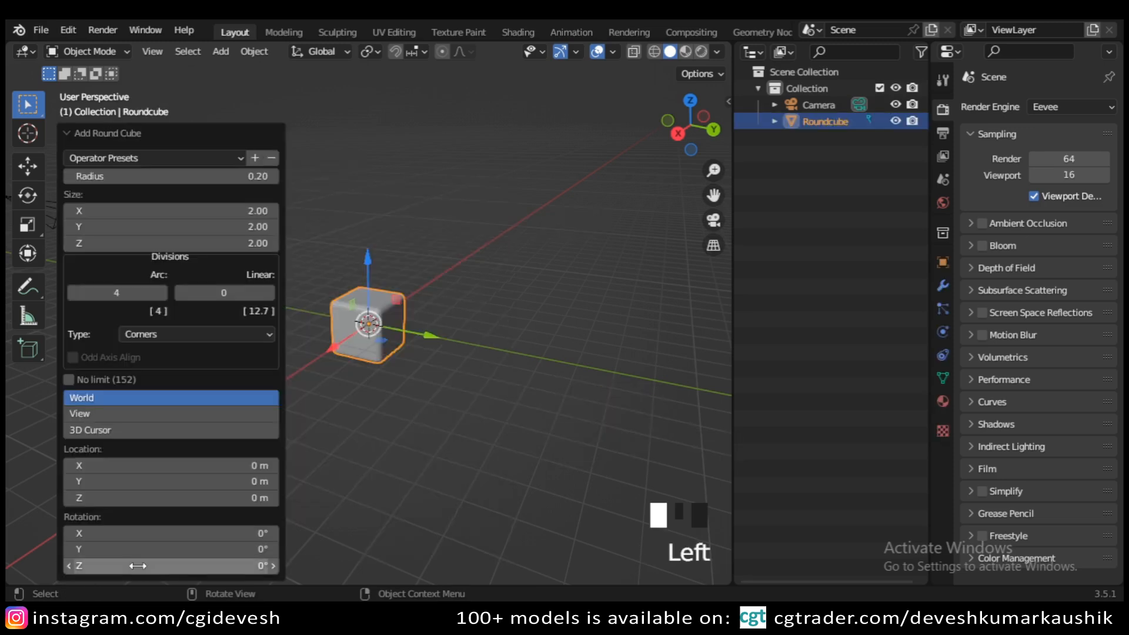
{"action": "left_click", "coordinate": [152, 159]}
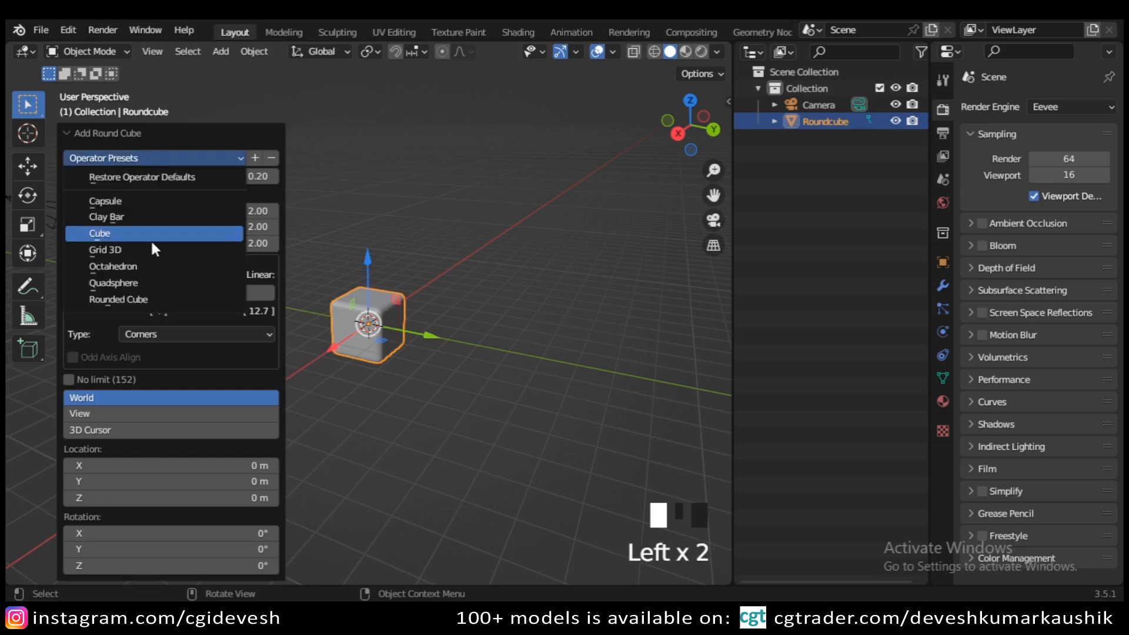
{"action": "left_click", "coordinate": [150, 284]}
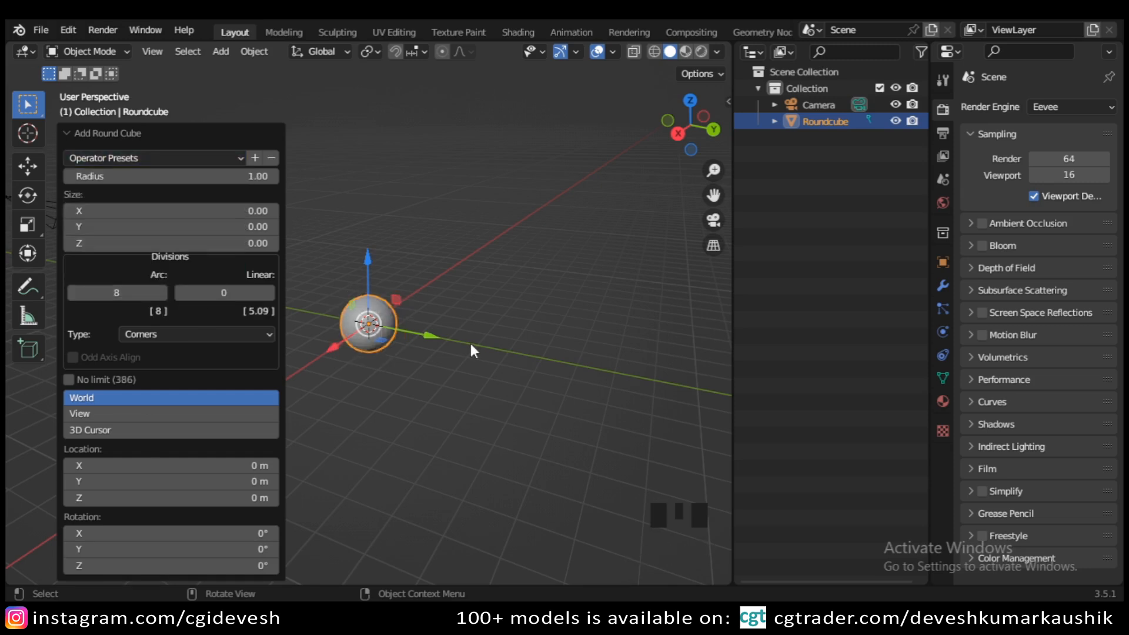
- Add a Subdivision Surface modifier with viewport and render levels of 3 to the sphere, and shade it auto smooth
{"action": "key", "text": "KP_Decimal"}
{"action": "scroll", "coordinate": [612, 421], "scroll_direction": "down", "scroll_amount": 2}
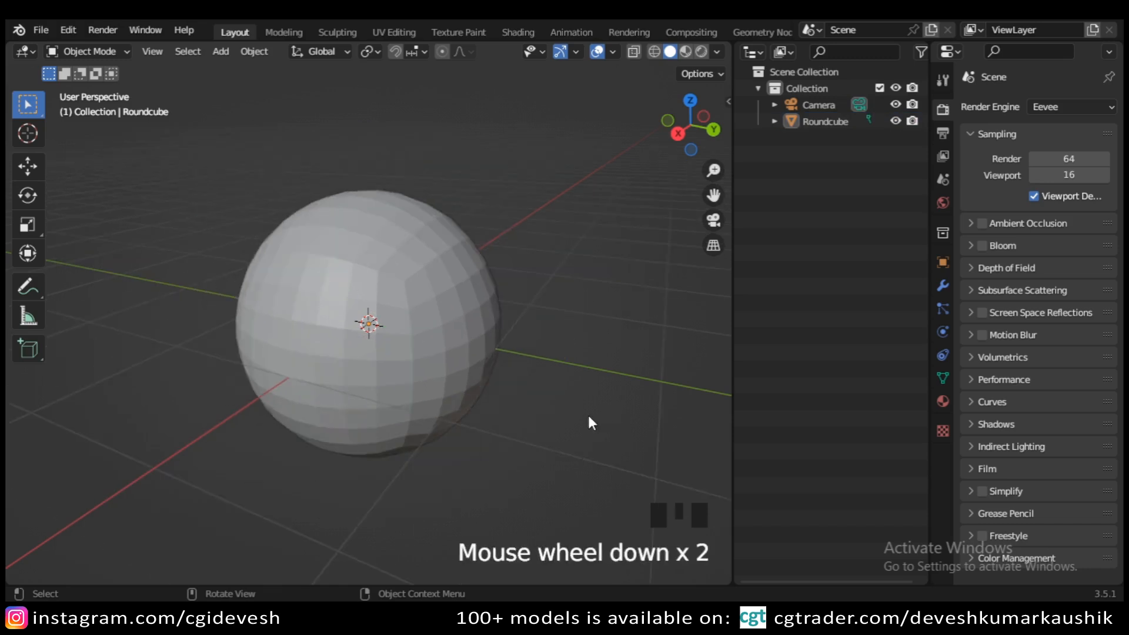
{"action": "middle_click_drag", "start_coordinate": [590, 424], "coordinate": [484, 361]}
{"action": "left_click", "coordinate": [376, 329]}
{"action": "left_click", "coordinate": [943, 284]}
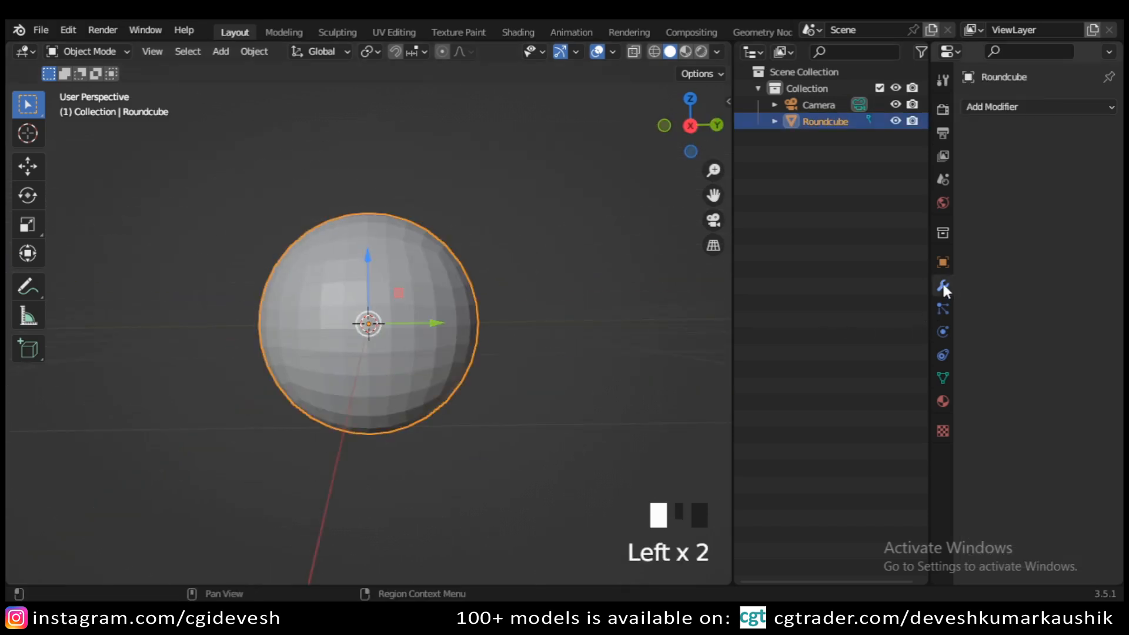
{"action": "left_click", "coordinate": [1014, 108]}
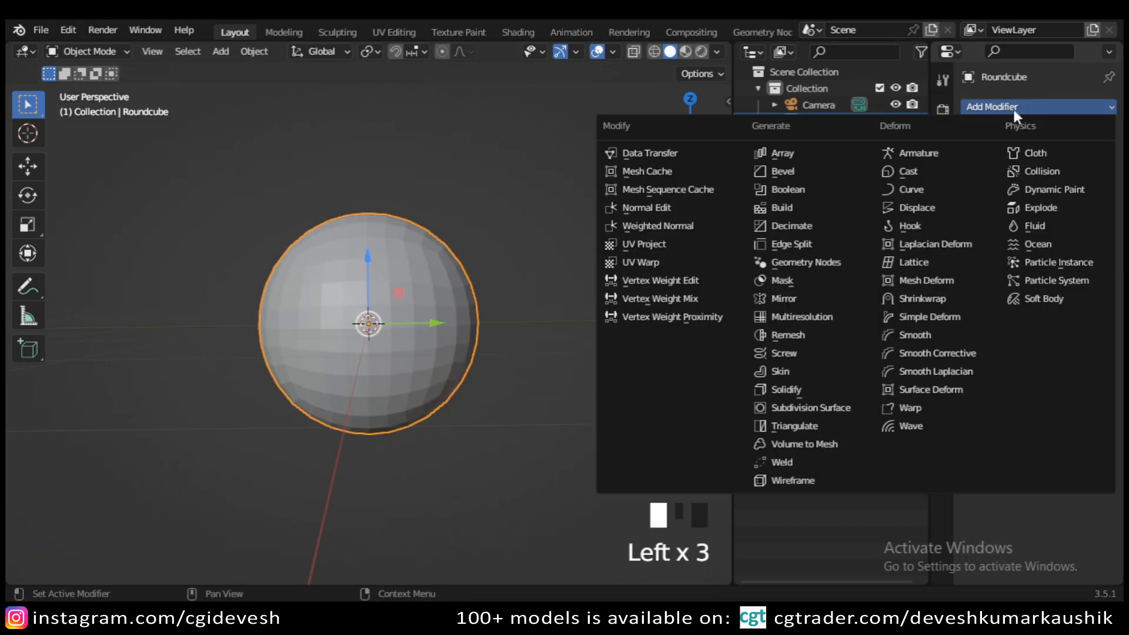
{"action": "left_click", "coordinate": [831, 410]}
{"action": "left_click", "coordinate": [1087, 179]}
{"action": "left_click", "coordinate": [1087, 179]}
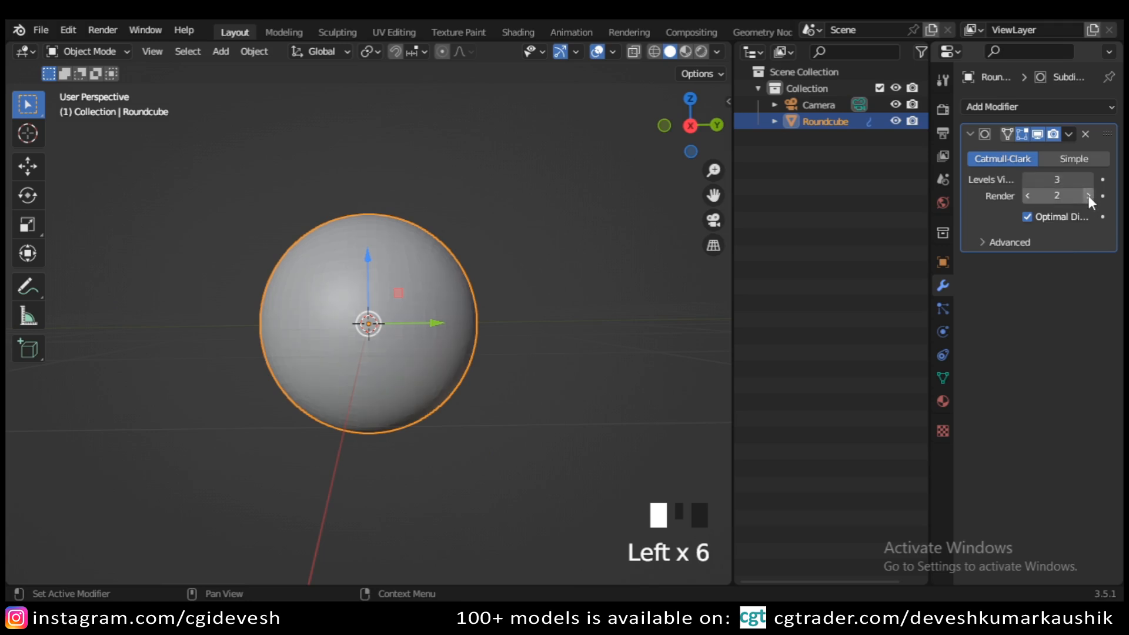
{"action": "left_click", "coordinate": [1088, 195]}
{"action": "middle_click_drag", "start_coordinate": [473, 387], "coordinate": [418, 388]}
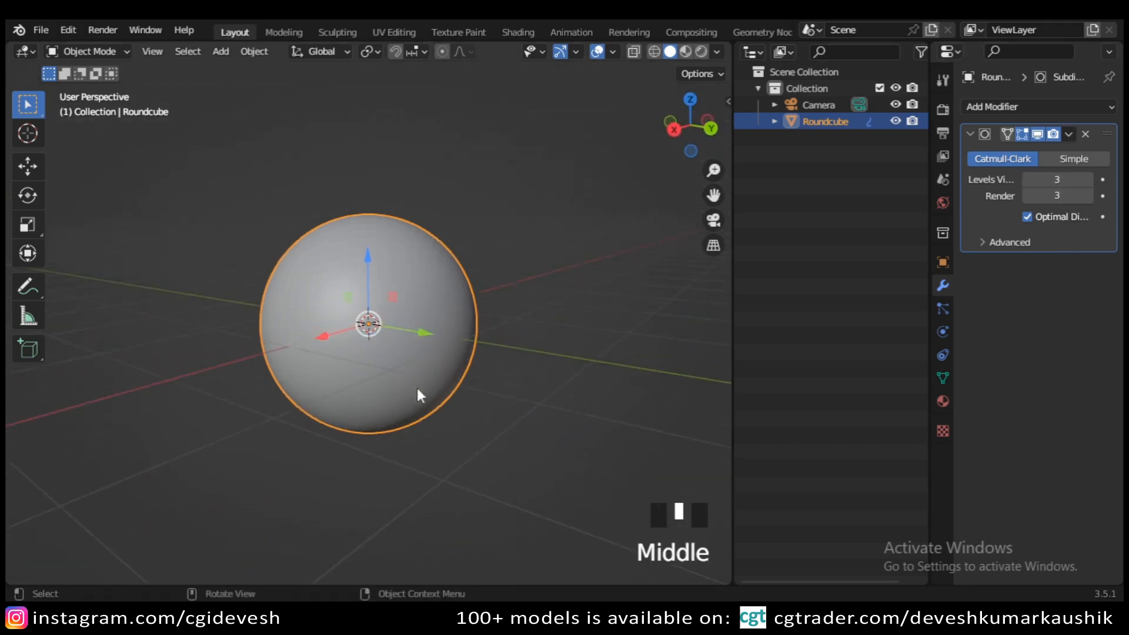
{"action": "right_click_drag", "start_coordinate": [417, 383], "coordinate": [391, 295]}
- Widen the Outliner area, swap it with the 3D viewport, and change it into a Shader Editor
{"action": "left_click_drag", "start_coordinate": [736, 354], "coordinate": [594, 368]}
{"action": "right_click", "coordinate": [592, 368]}
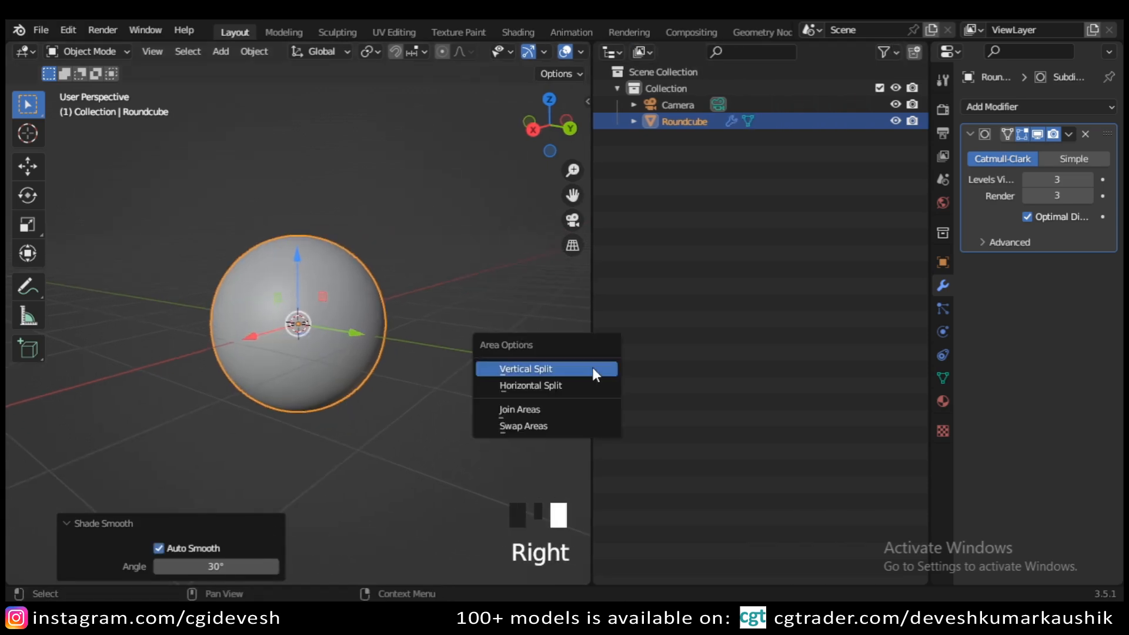
{"action": "left_click", "coordinate": [559, 418]}
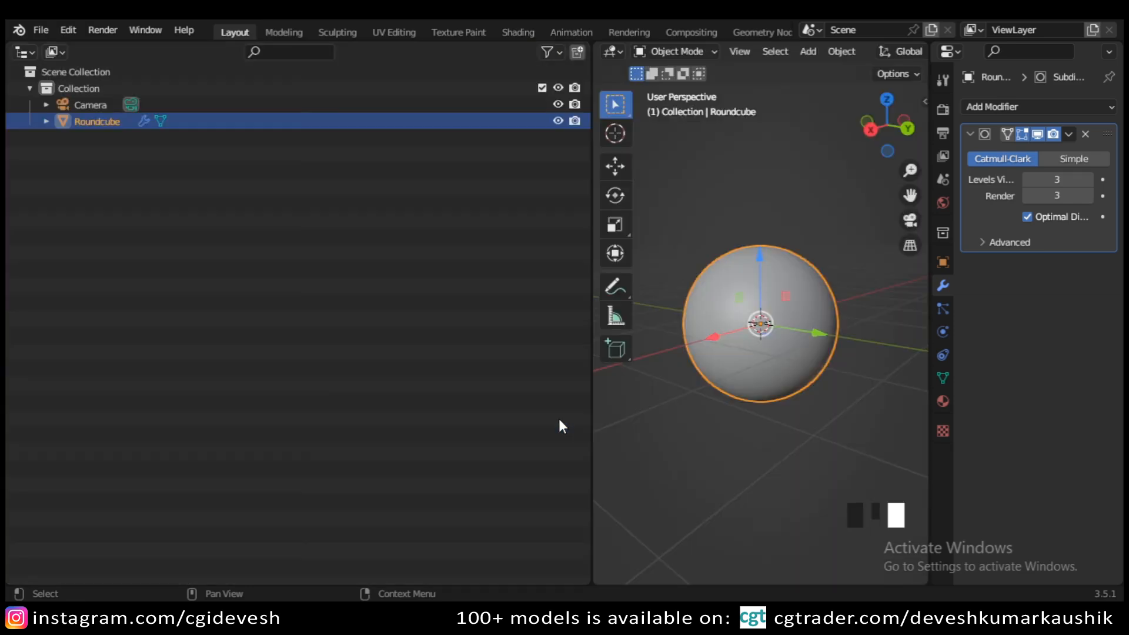
{"action": "left_click_drag", "start_coordinate": [593, 400], "coordinate": [575, 399]}
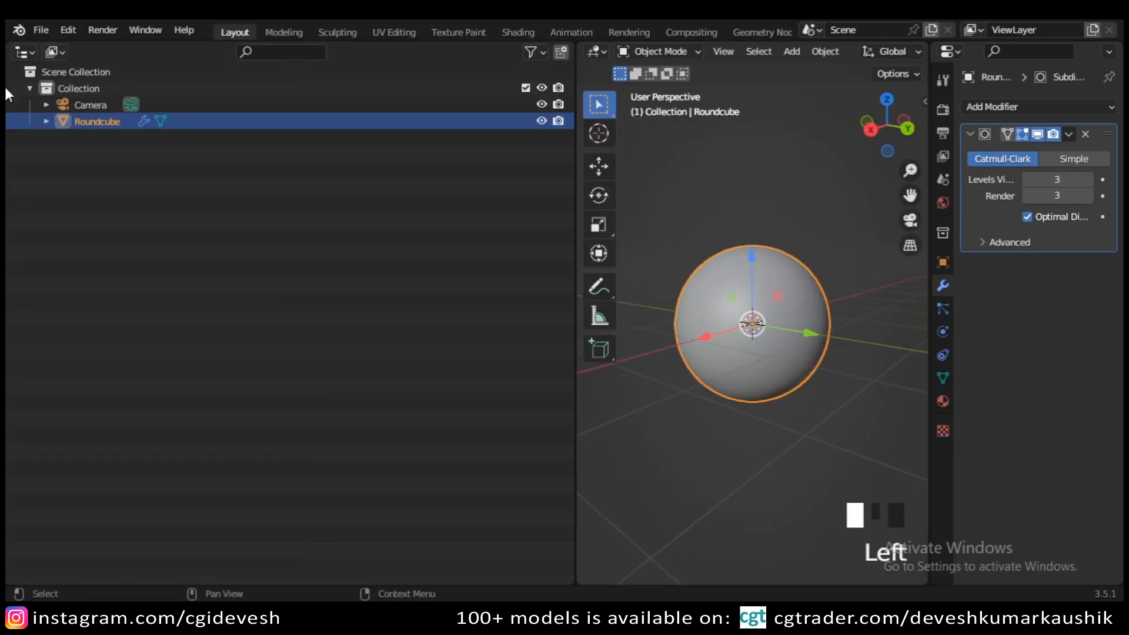
{"action": "left_click", "coordinate": [24, 52]}
{"action": "left_click", "coordinate": [50, 209]}
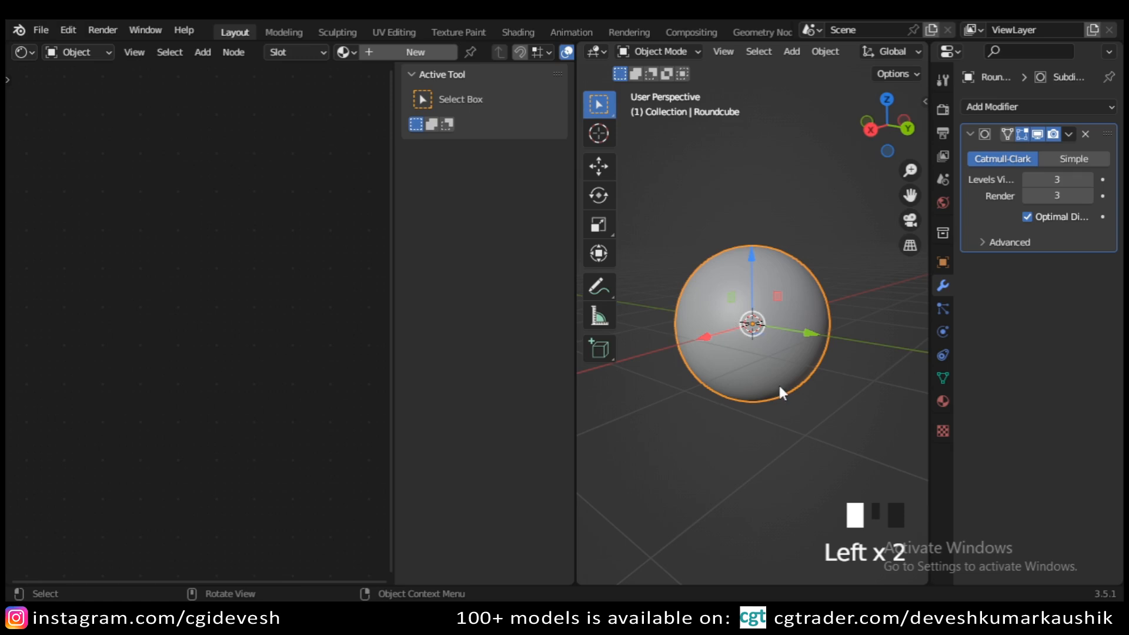
- Hide the Shader Editor's sidebar and widen the 3D viewport
{"action": "scroll", "coordinate": [779, 383], "scroll_direction": "up", "scroll_amount": 1}
{"action": "key", "text": "n"}
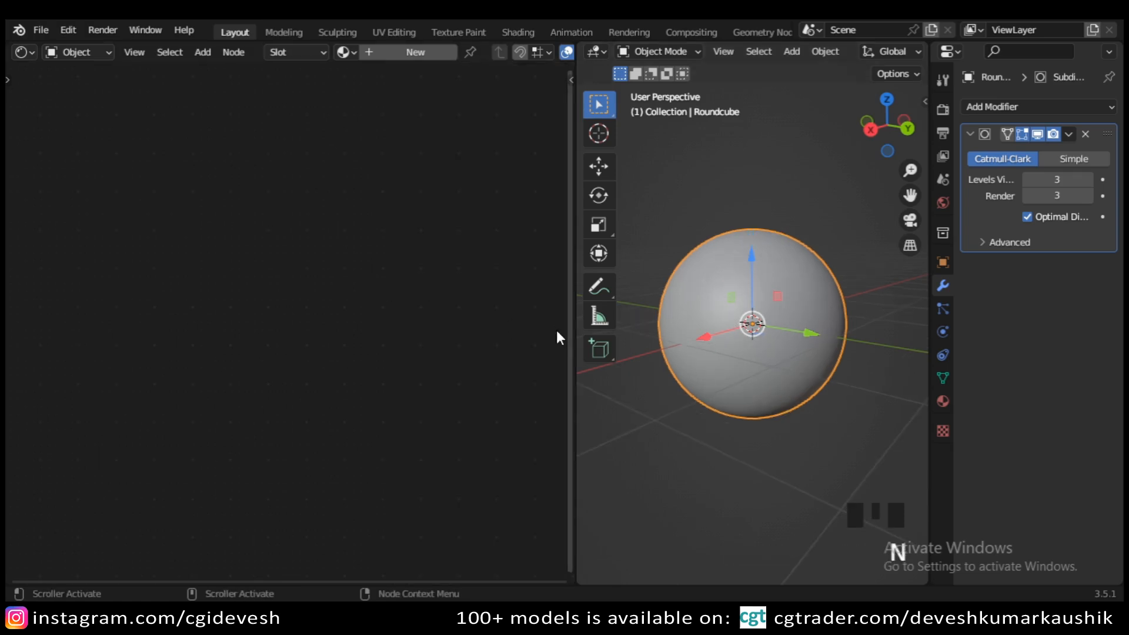
{"action": "left_click_drag", "start_coordinate": [575, 422], "coordinate": [511, 426]}
{"action": "scroll", "coordinate": [756, 397], "scroll_direction": "up", "scroll_amount": 2}
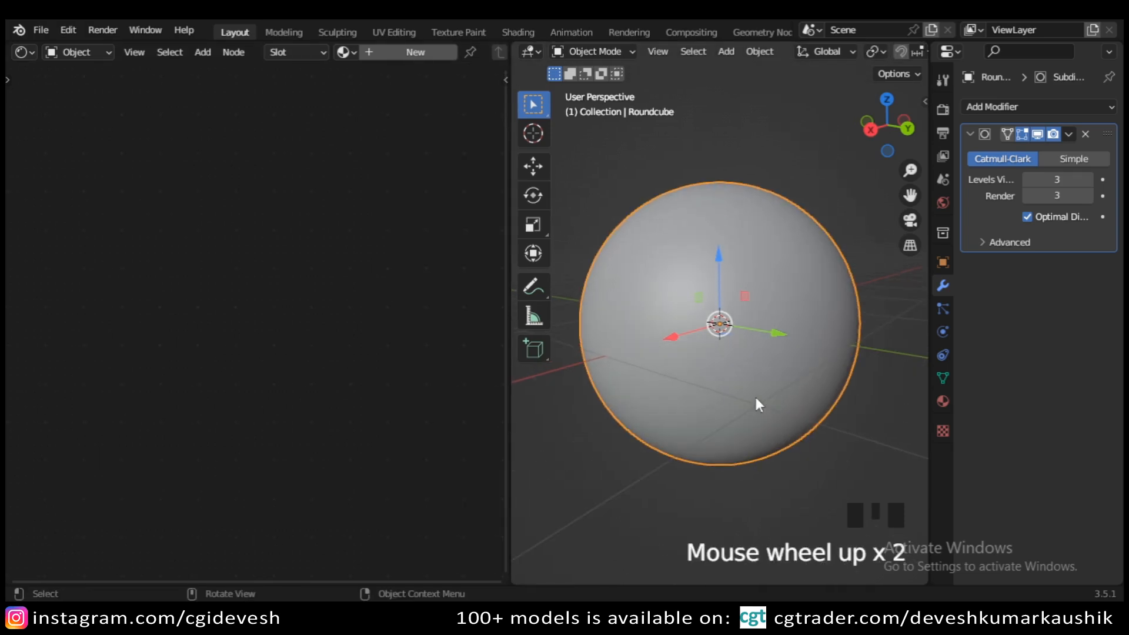
{"action": "scroll", "coordinate": [730, 394], "scroll_direction": "down", "scroll_amount": 1}
{"action": "middle_click_drag", "start_coordinate": [803, 303], "coordinate": [812, 293]}
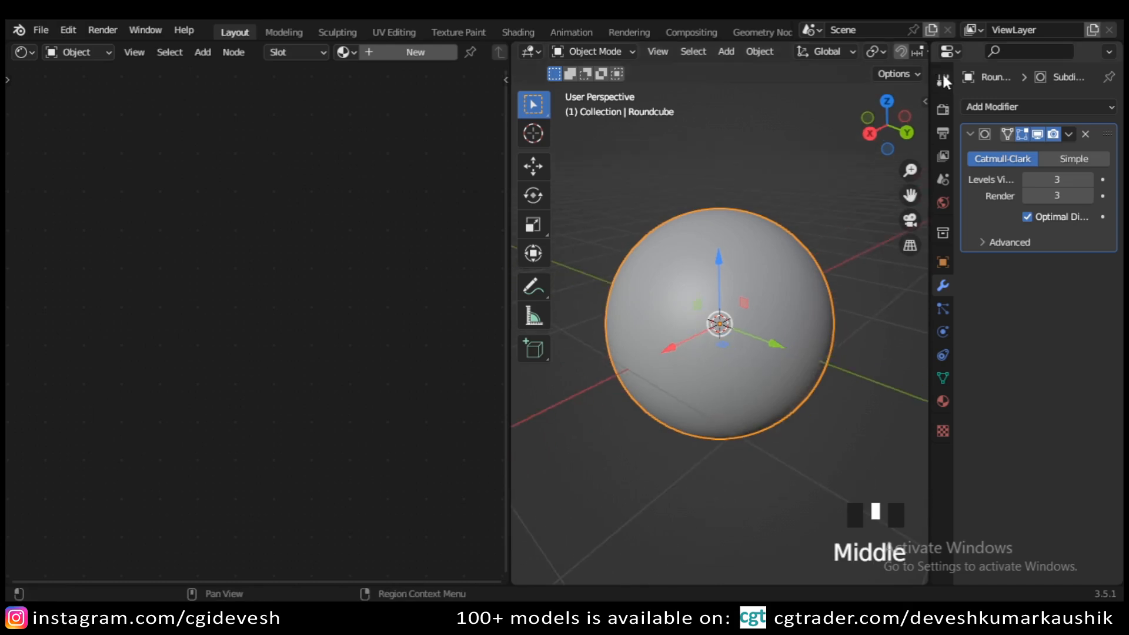
- Split the Properties area horizontally and turn its upper part into an Outliner
{"action": "left_click_drag", "start_coordinate": [931, 176], "coordinate": [941, 189]}
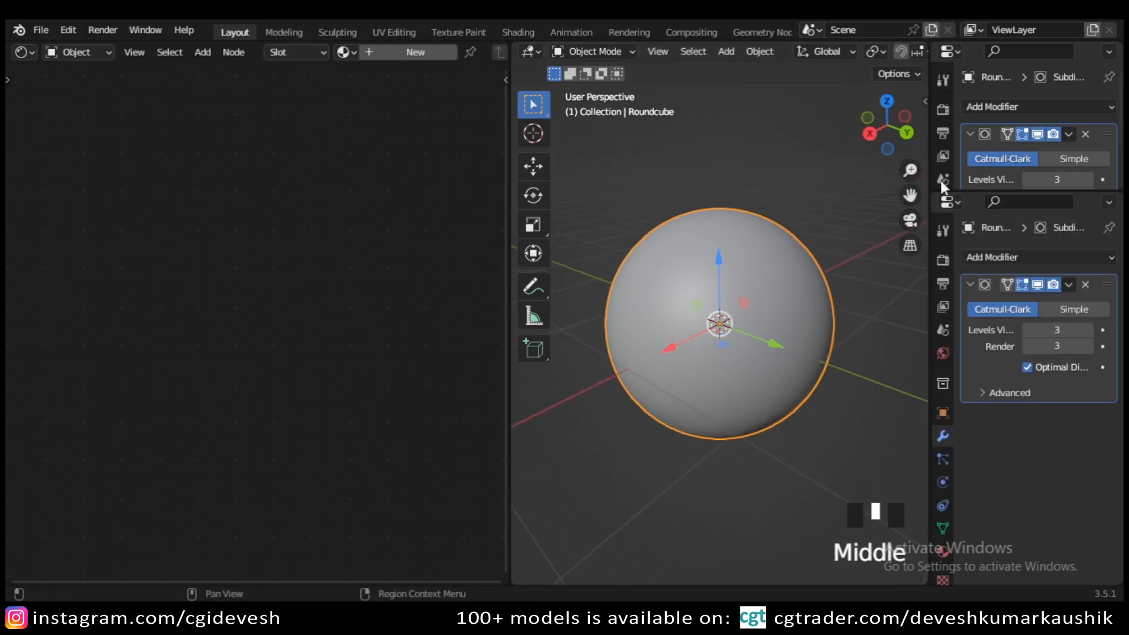
{"action": "left_click", "coordinate": [952, 51]}
{"action": "left_click", "coordinate": [924, 98]}
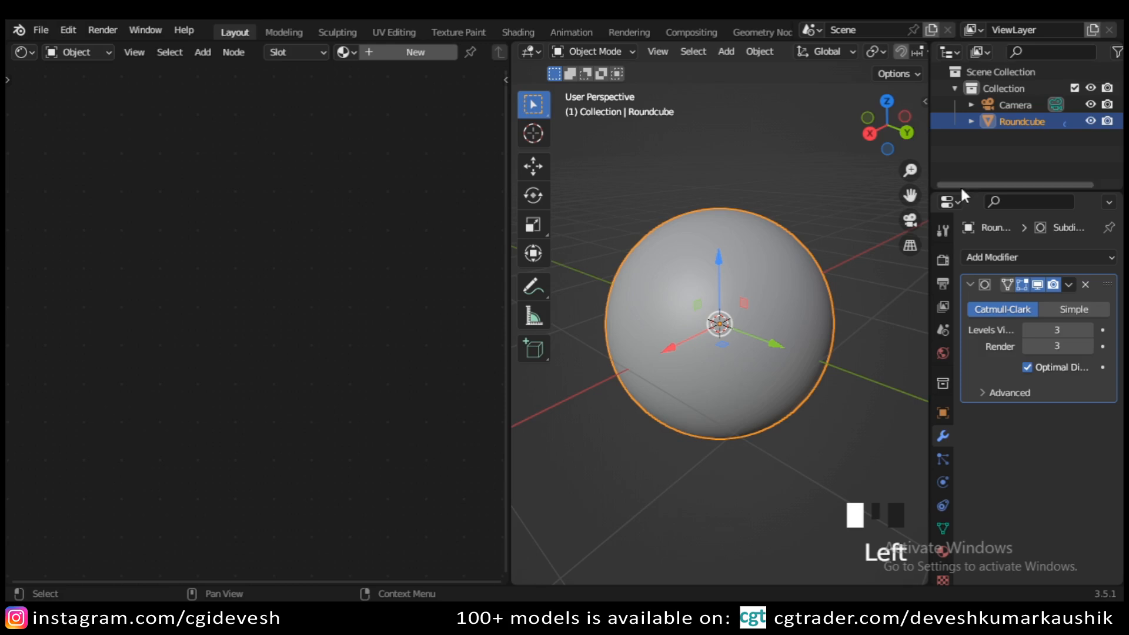
- Set the scene's render engine to Cycles
{"action": "left_click", "coordinate": [944, 259]}
{"action": "left_click", "coordinate": [1067, 257]}
{"action": "left_click", "coordinate": [1061, 314]}
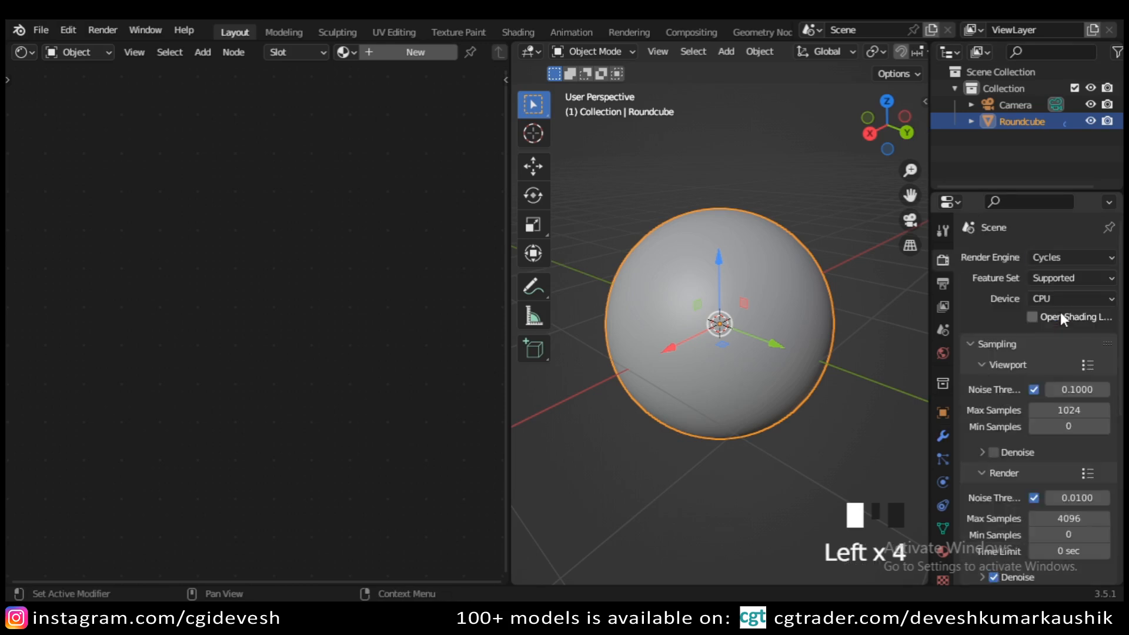
{"action": "scroll", "coordinate": [879, 50], "scroll_direction": "down", "scroll_amount": 5}
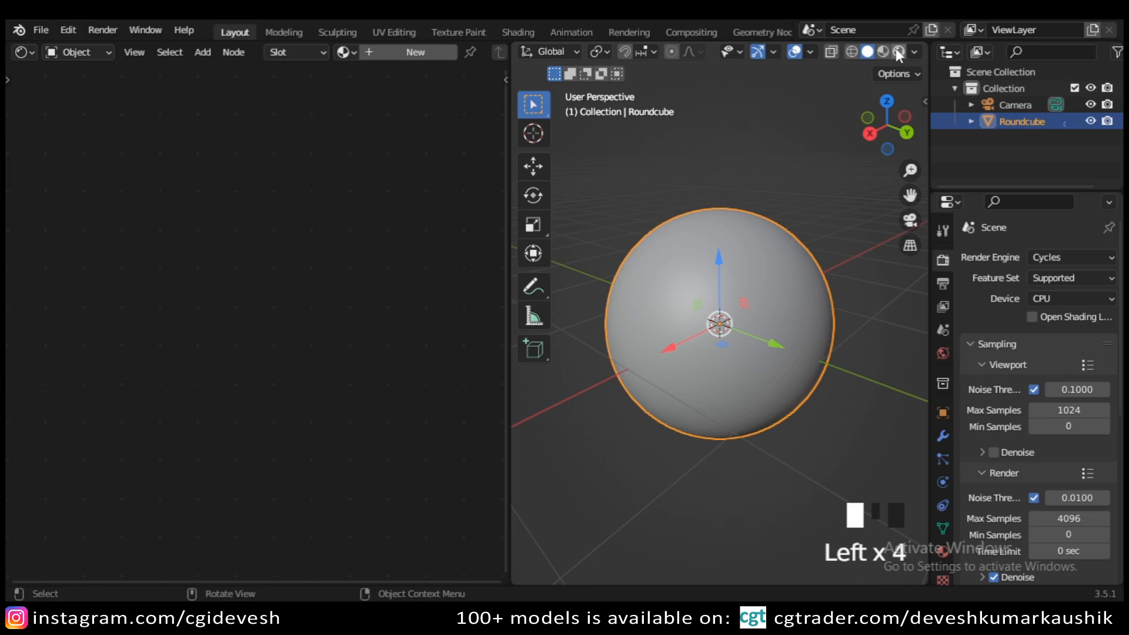
- Preview the sphere in rendered viewport shading from several angles, deselect it, and return to solid shading
{"action": "left_click", "coordinate": [899, 52]}
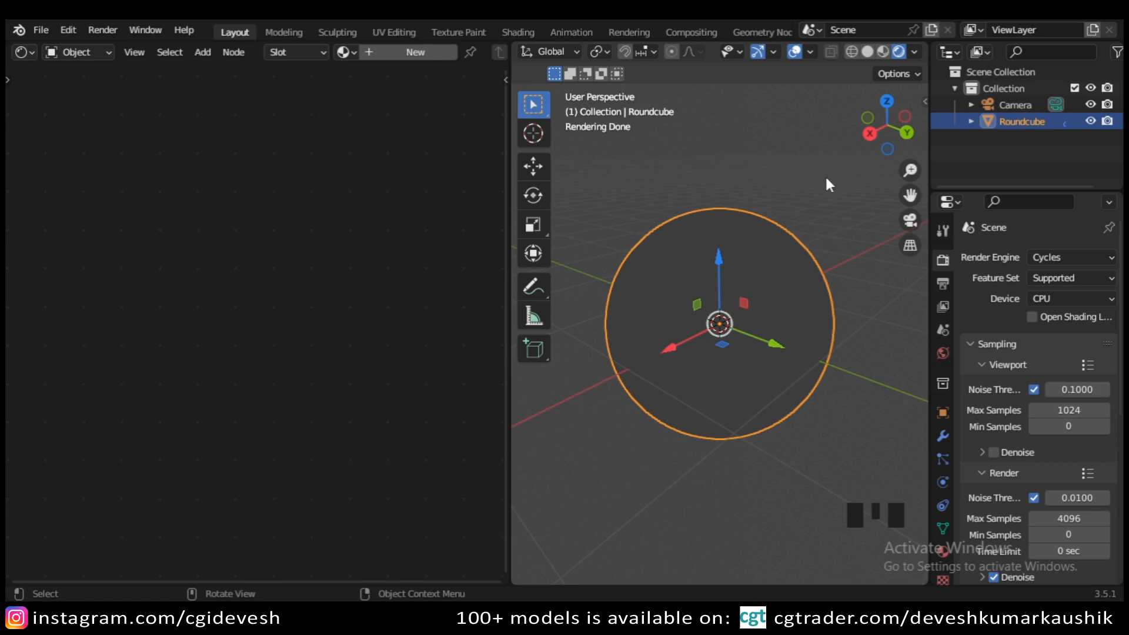
{"action": "middle_click_drag", "start_coordinate": [804, 270], "coordinate": [765, 358]}
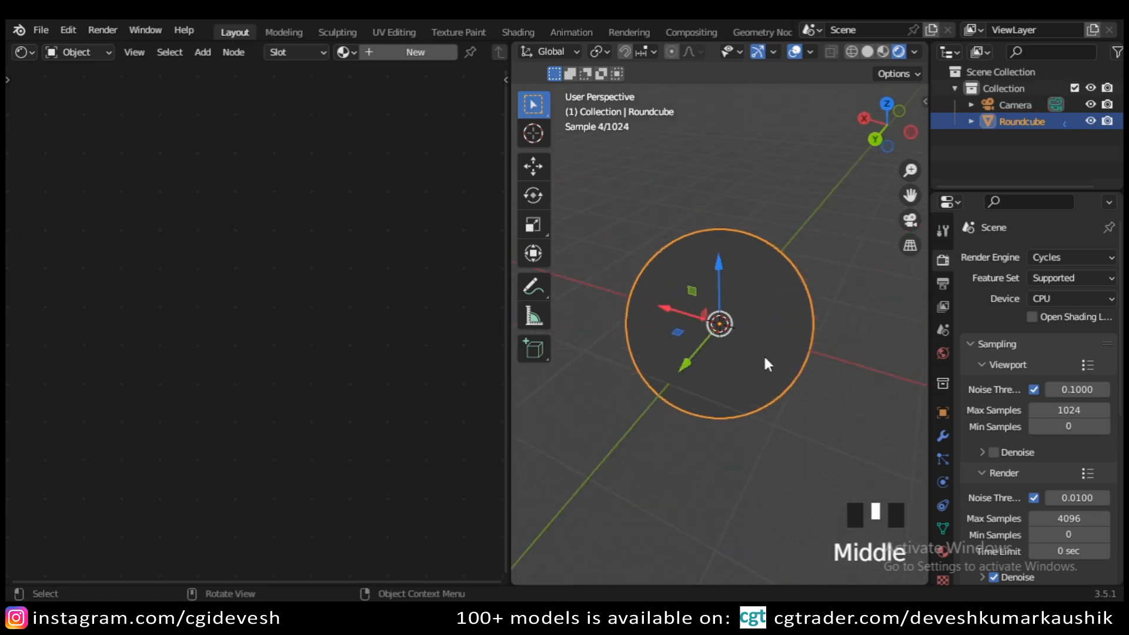
{"action": "scroll", "coordinate": [732, 415], "scroll_direction": "down", "scroll_amount": 3}
{"action": "left_click", "coordinate": [728, 428]}
{"action": "middle_click_drag", "start_coordinate": [728, 428], "coordinate": [764, 393]}
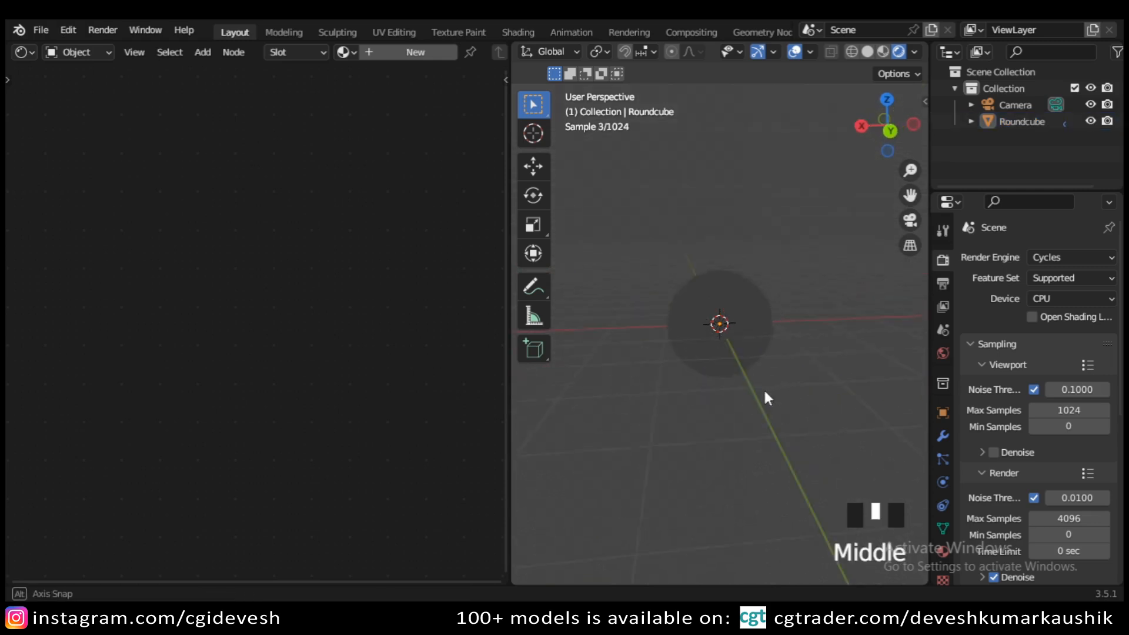
{"action": "left_click", "coordinate": [867, 52]}
- Assign an Environment Texture to the world colour and load spruit_sunrise_4k.hdr from the Outdoor HDRI folder
{"action": "left_click", "coordinate": [943, 355]}
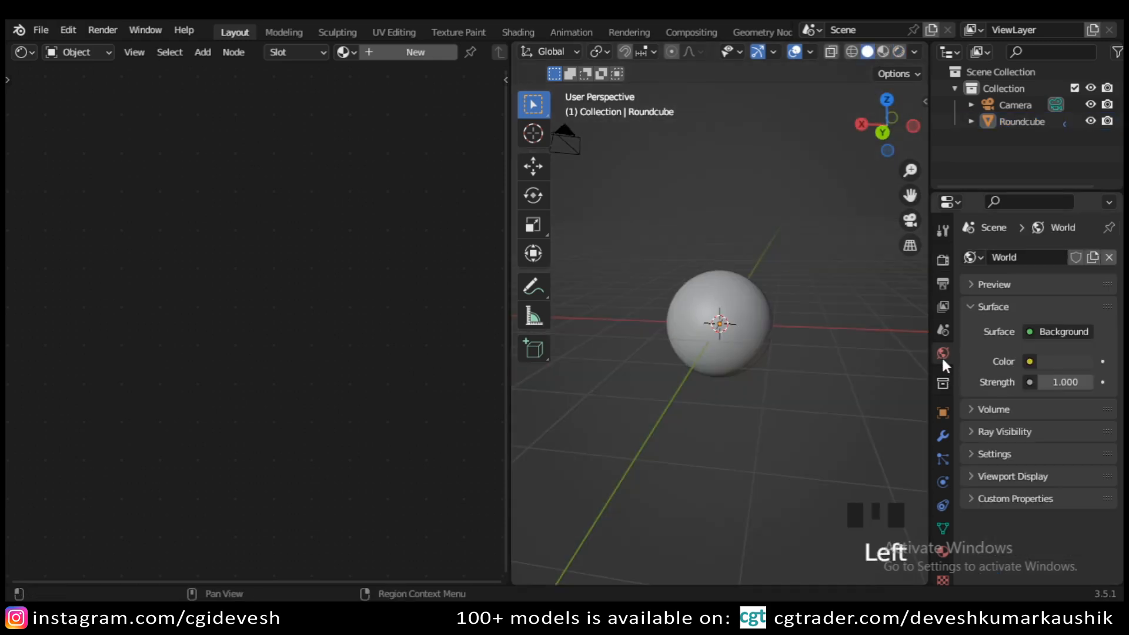
{"action": "left_click", "coordinate": [1032, 360]}
{"action": "left_click", "coordinate": [701, 177]}
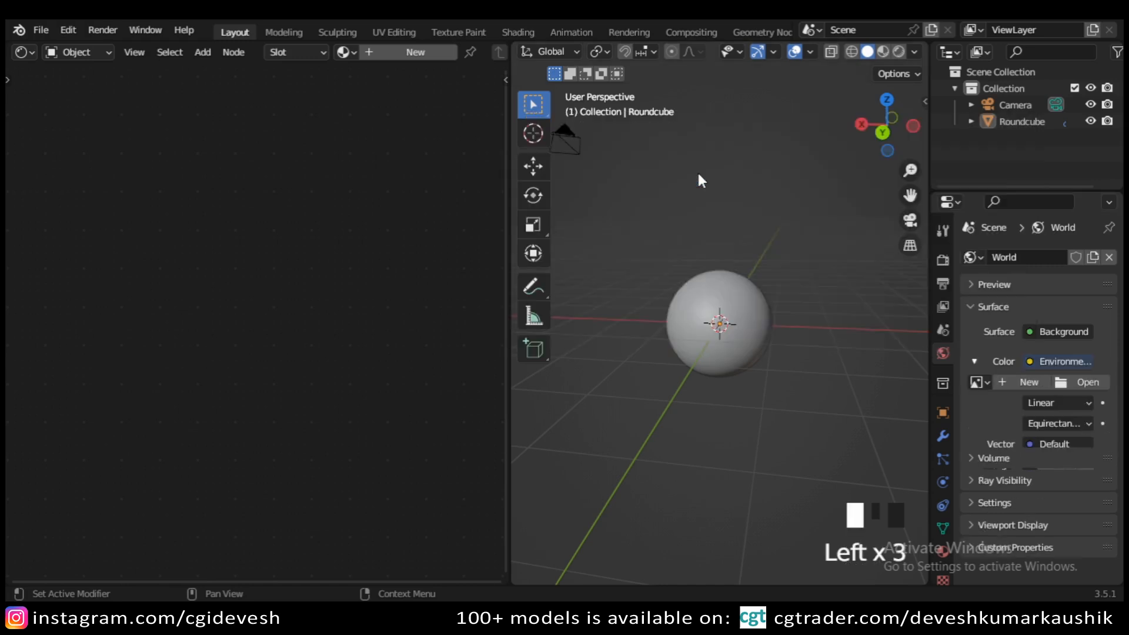
{"action": "left_click", "coordinate": [1079, 382]}
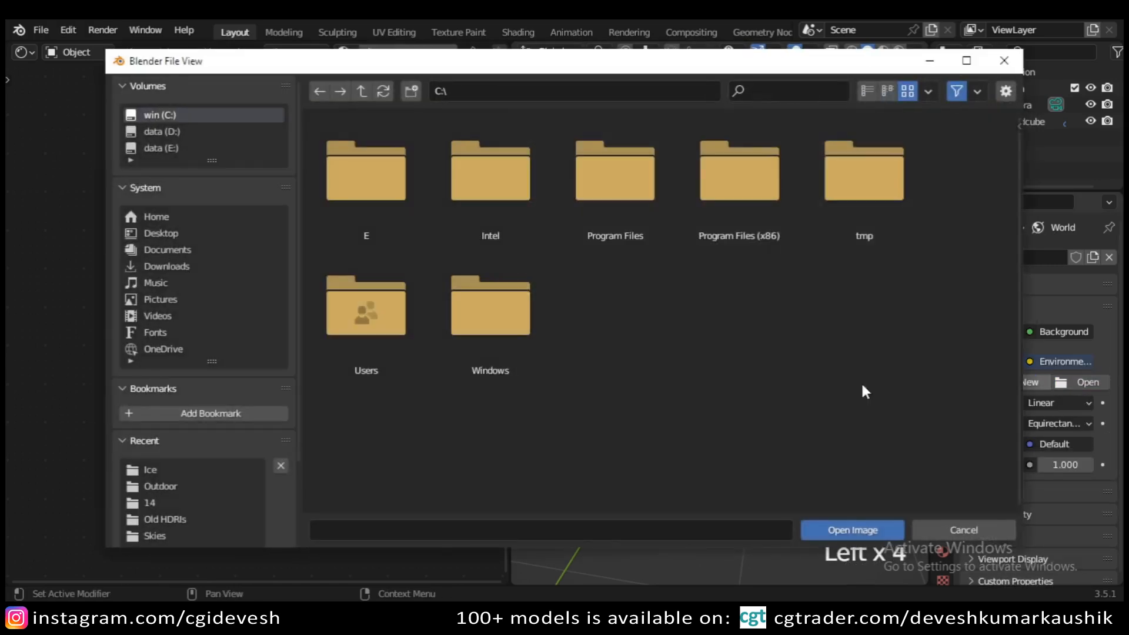
{"action": "left_click", "coordinate": [183, 485]}
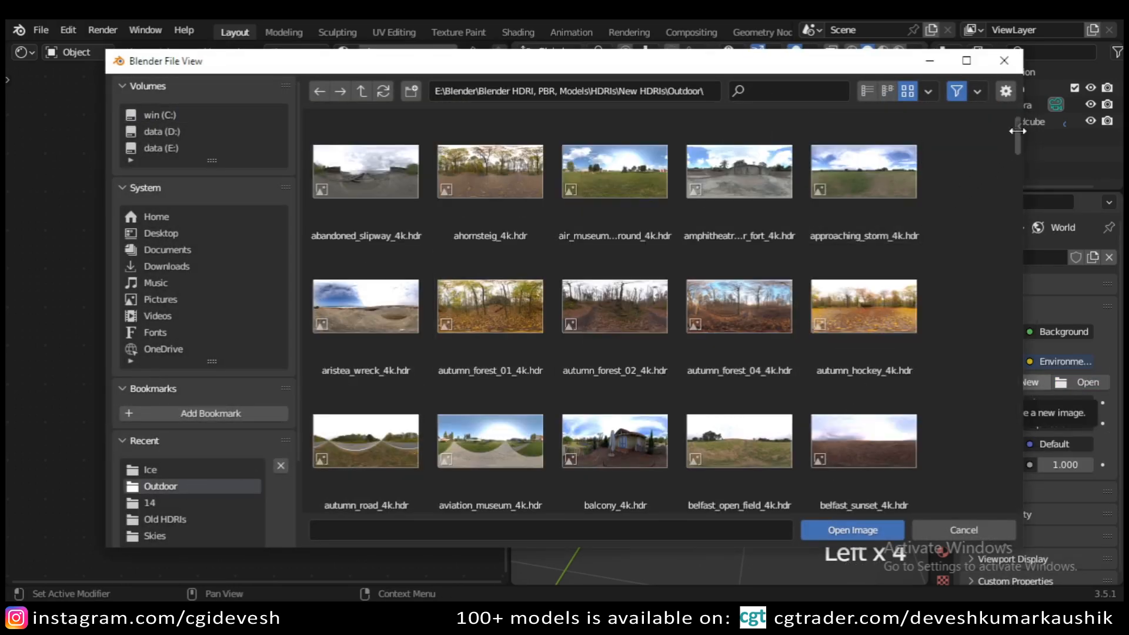
{"action": "left_click_drag", "start_coordinate": [1017, 131], "coordinate": [985, 413]}
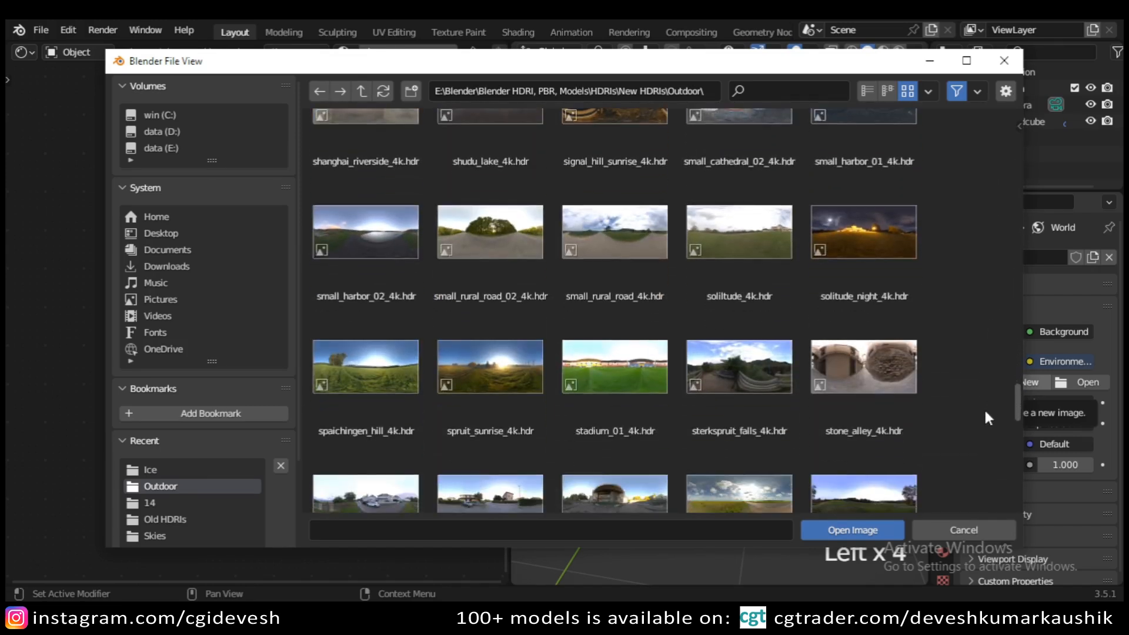
{"action": "double_click", "coordinate": [490, 368]}
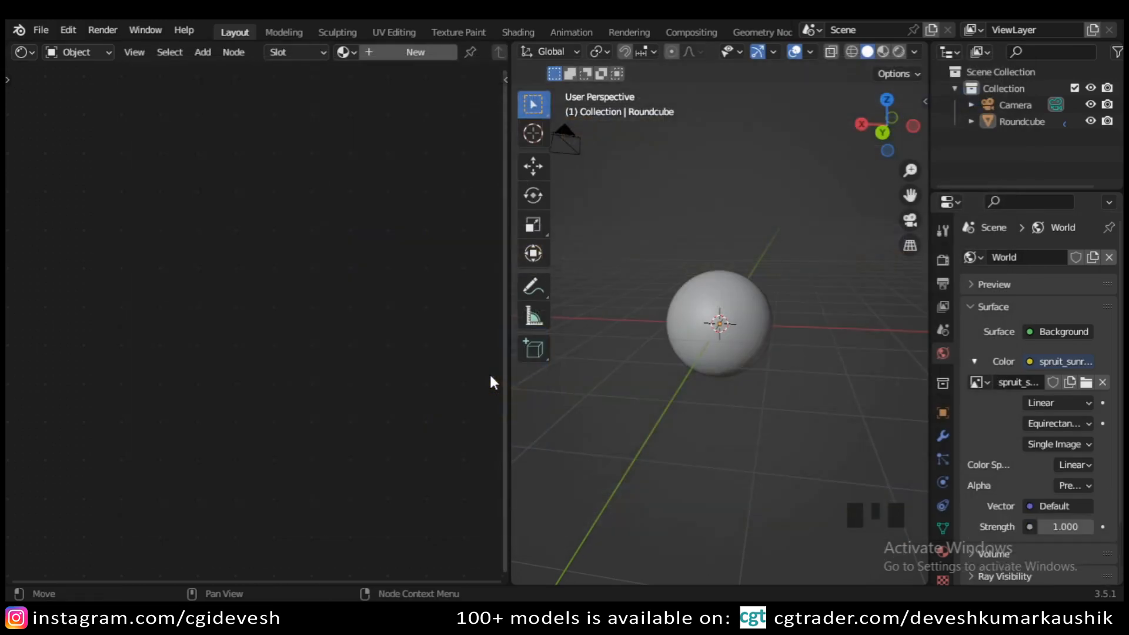
- Switch the viewport to rendered shading and view the sphere up close against the HDRI background
{"action": "left_click", "coordinate": [898, 52]}
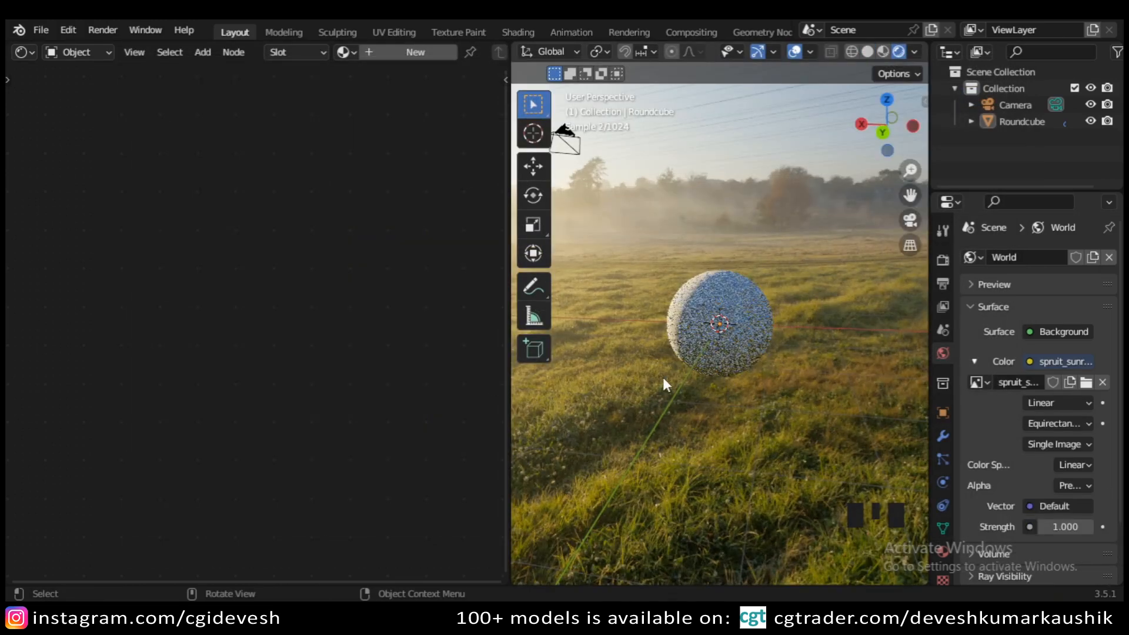
{"action": "middle_click_drag", "start_coordinate": [663, 376], "coordinate": [888, 379]}
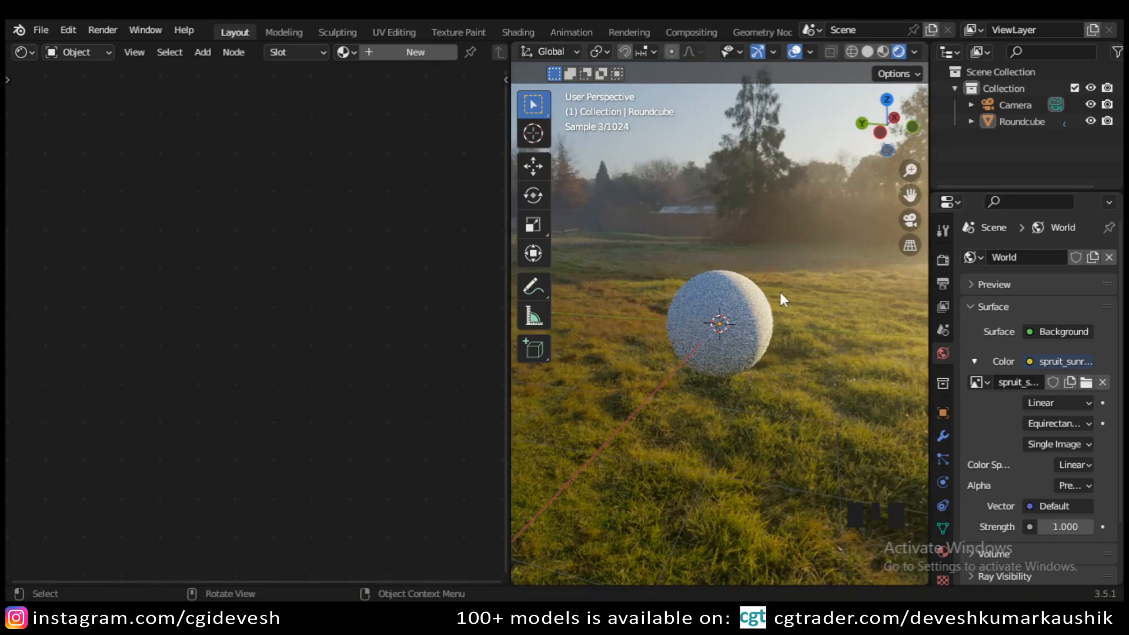
{"action": "scroll", "coordinate": [783, 293], "scroll_direction": "up", "scroll_amount": 3}
{"action": "scroll", "coordinate": [785, 293], "scroll_direction": "up", "scroll_amount": 2}
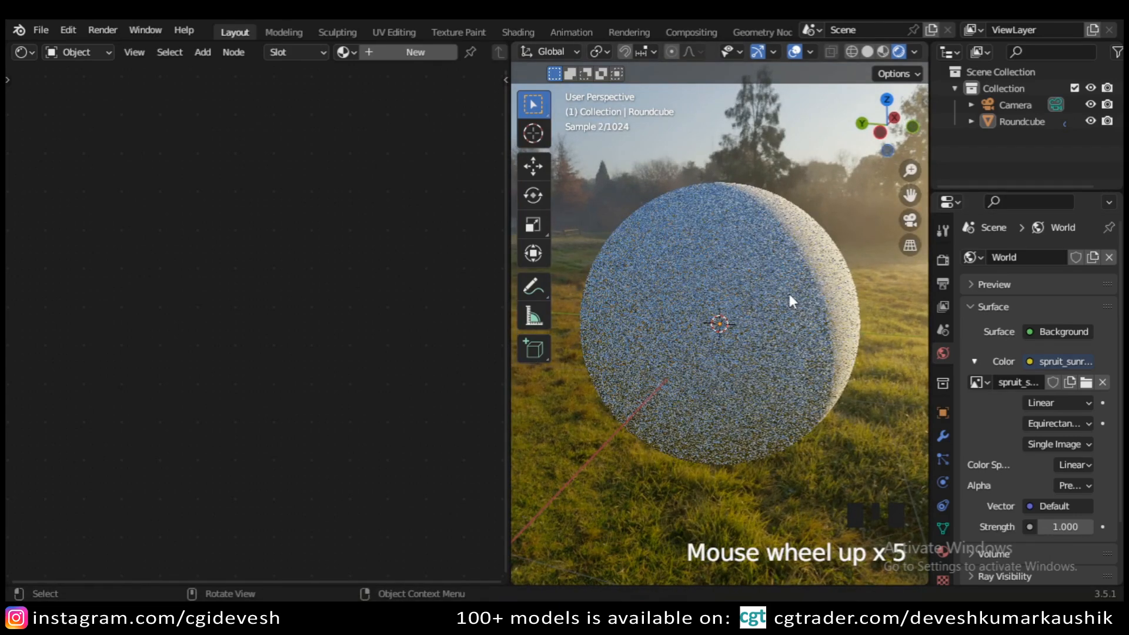
- Switch the Shader Editor from object to world shading and bring the world nodes closer
{"action": "left_click", "coordinate": [77, 52]}
{"action": "left_click", "coordinate": [89, 89]}
{"action": "scroll", "coordinate": [291, 385], "scroll_direction": "up", "scroll_amount": 6}
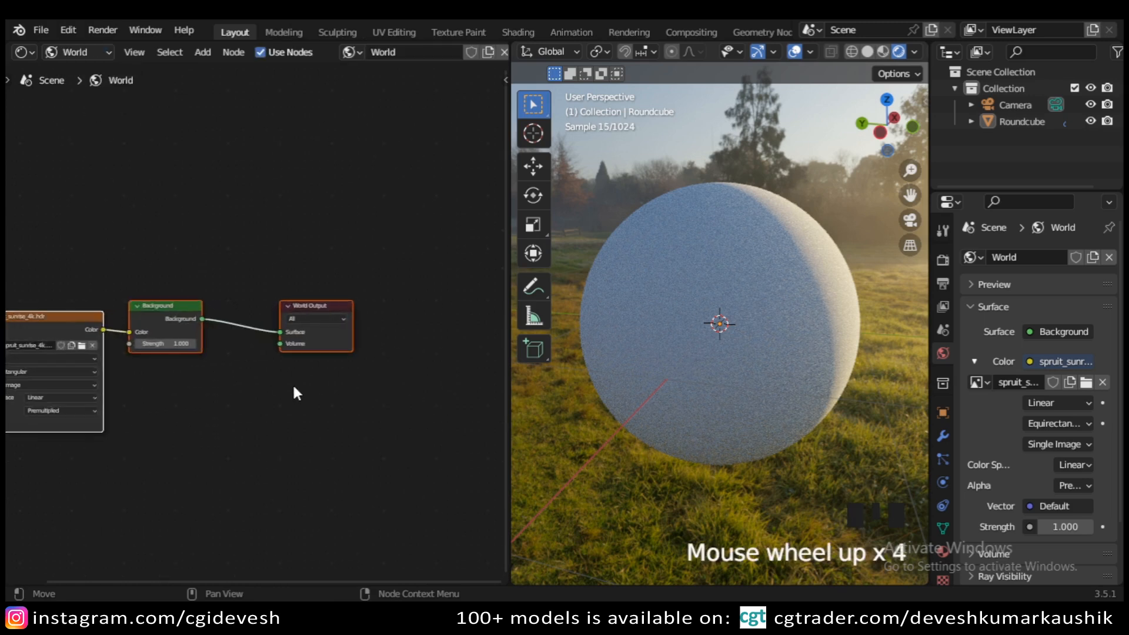
- Deselect the world nodes and enable a transparent film background in the Cycles render settings
{"action": "scroll", "coordinate": [356, 390], "scroll_direction": "up", "scroll_amount": 1}
{"action": "left_click", "coordinate": [340, 395]}
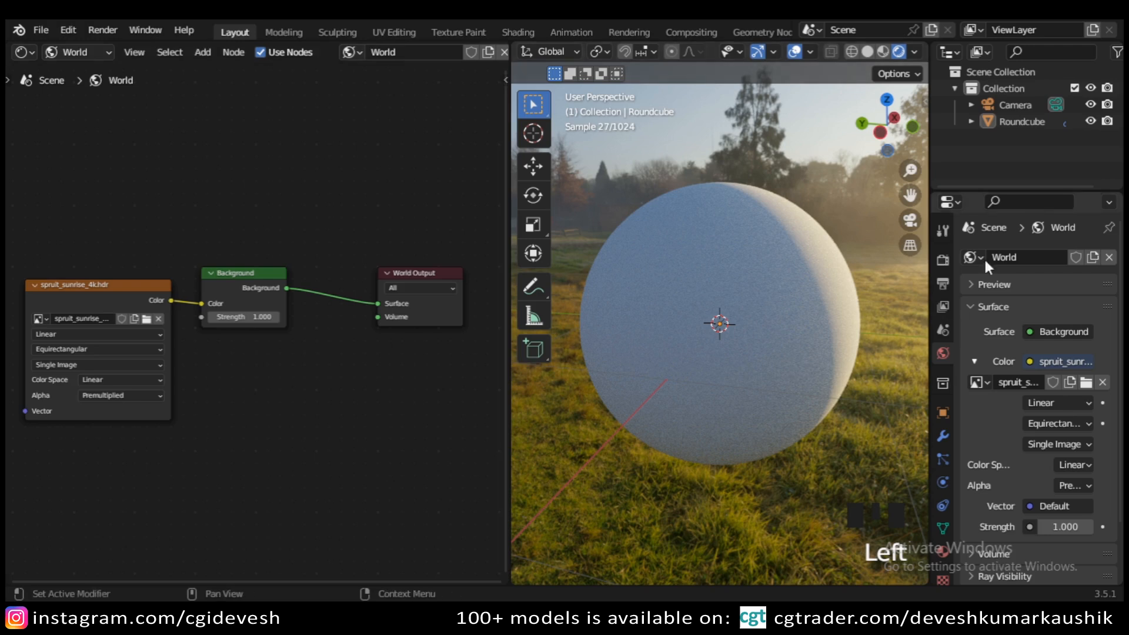
{"action": "left_click", "coordinate": [943, 259]}
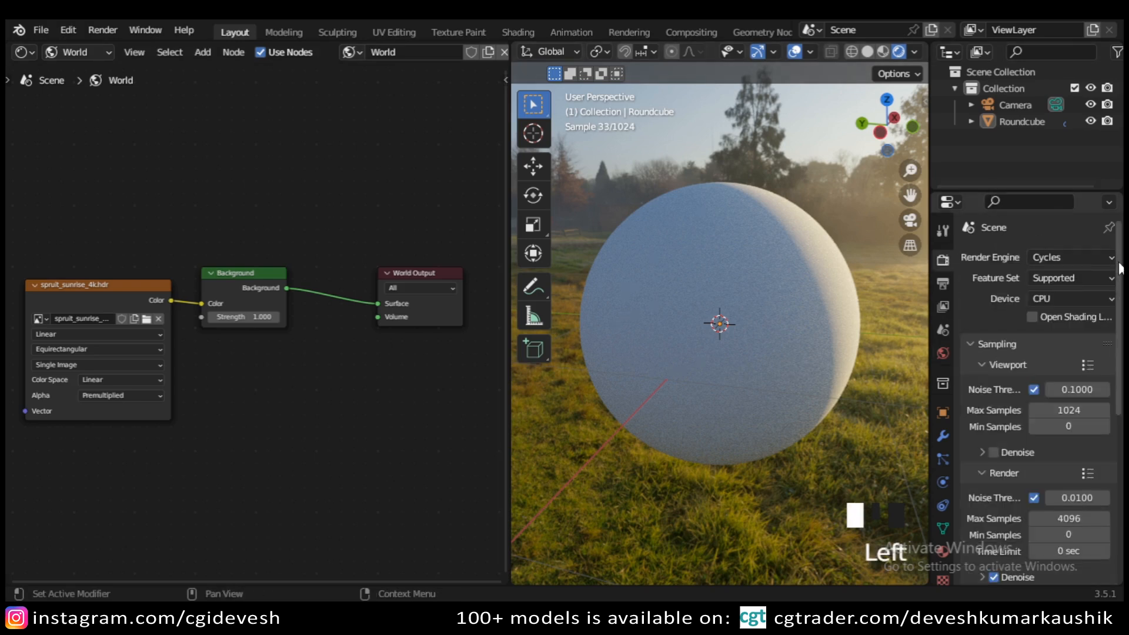
{"action": "left_click_drag", "start_coordinate": [1120, 352], "coordinate": [1109, 449]}
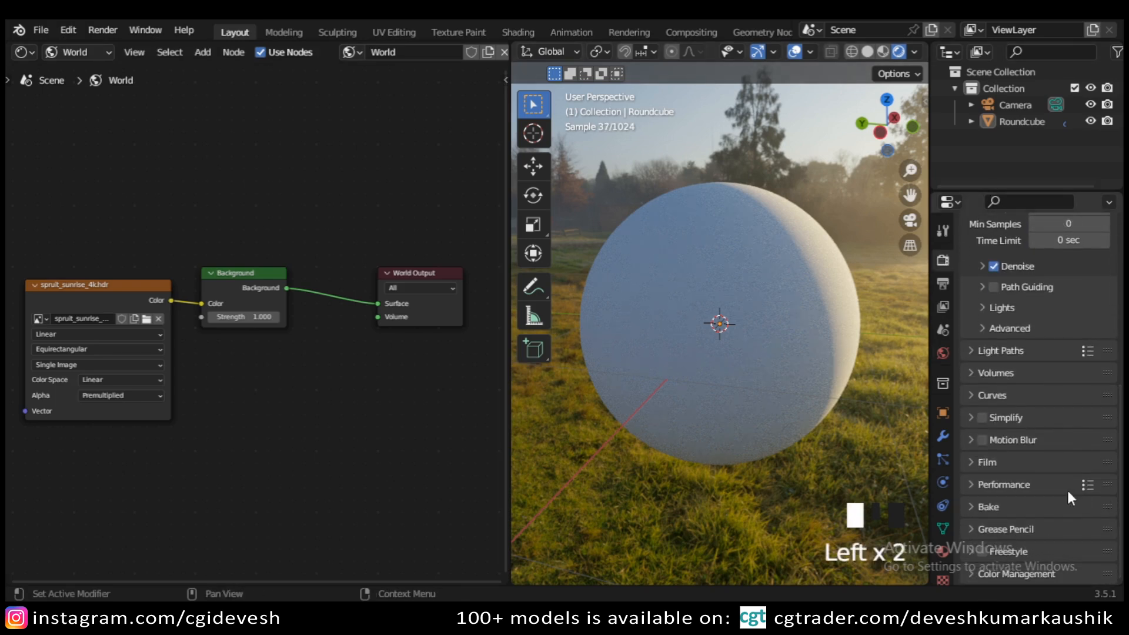
{"action": "left_click", "coordinate": [995, 462]}
{"action": "left_click", "coordinate": [994, 415]}
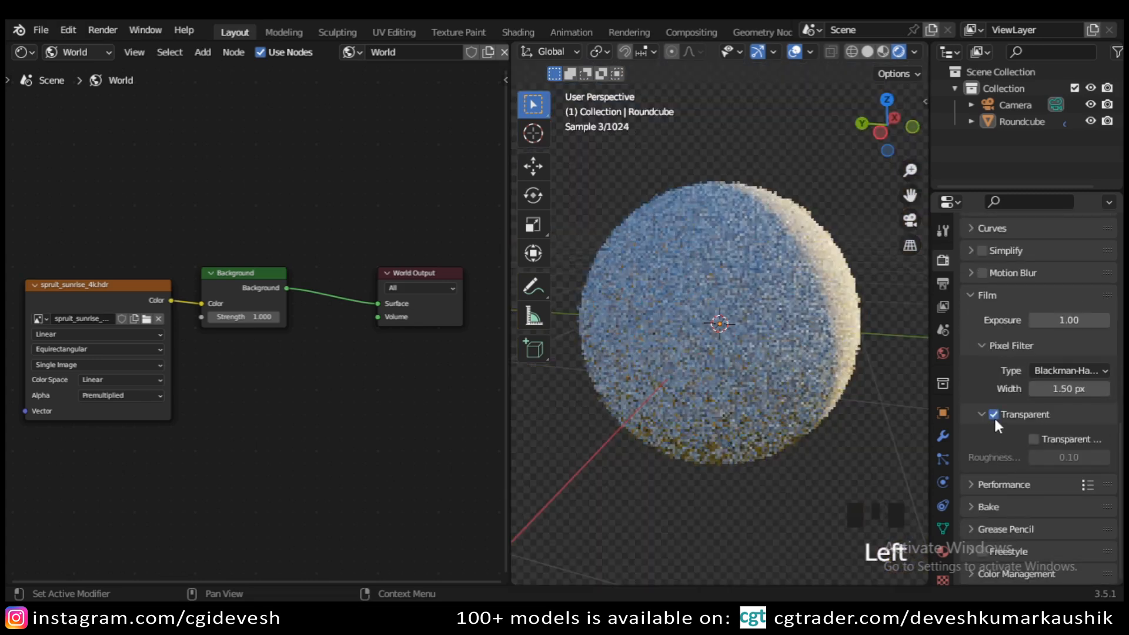
- Hide the gizmos, overlays and toolbar in the 3D viewport
{"action": "scroll", "coordinate": [819, 340], "scroll_direction": "up", "scroll_amount": 1}
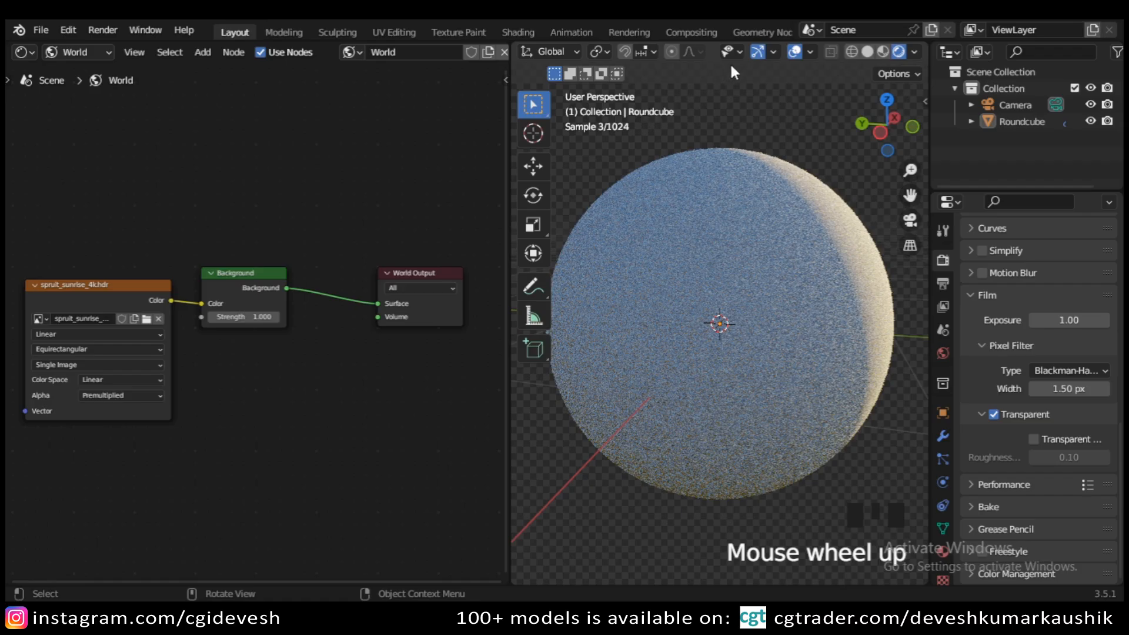
{"action": "left_click", "coordinate": [762, 49]}
{"action": "left_click", "coordinate": [795, 51]}
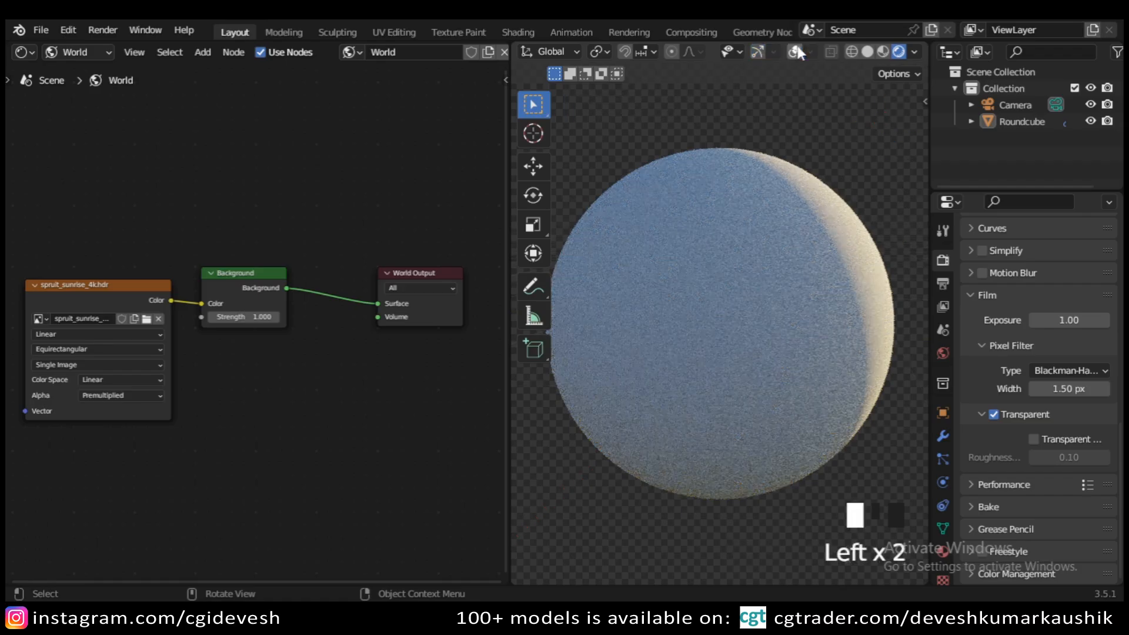
{"action": "key", "text": "t"}
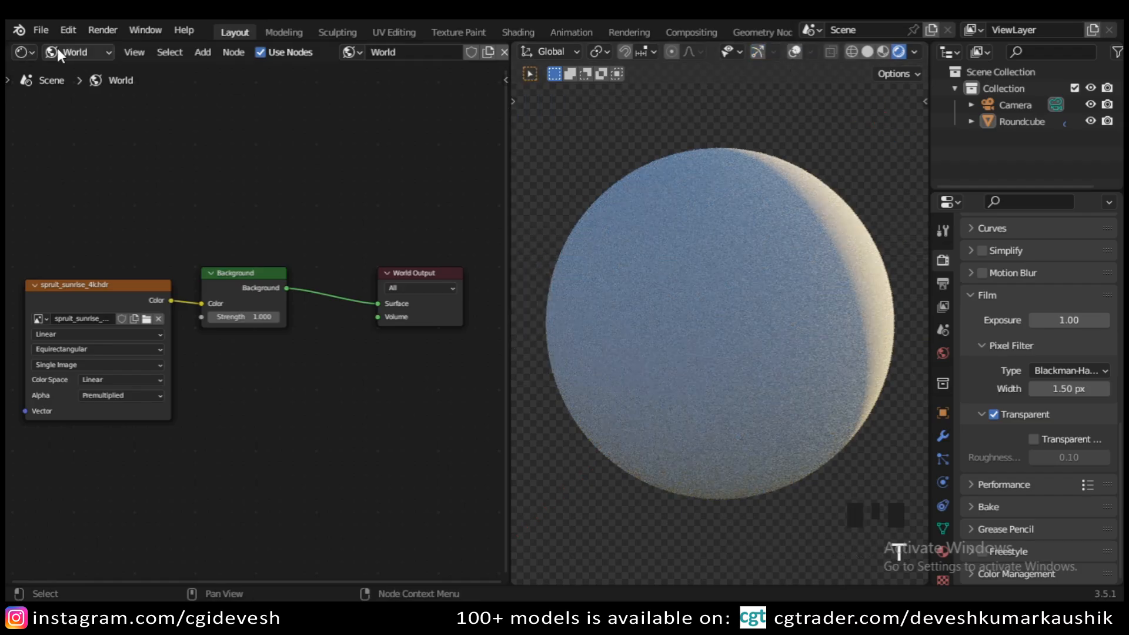
- Switch the Shader Editor to object shading and show the viewport gizmos and overlays again
{"action": "left_click", "coordinate": [83, 53]}
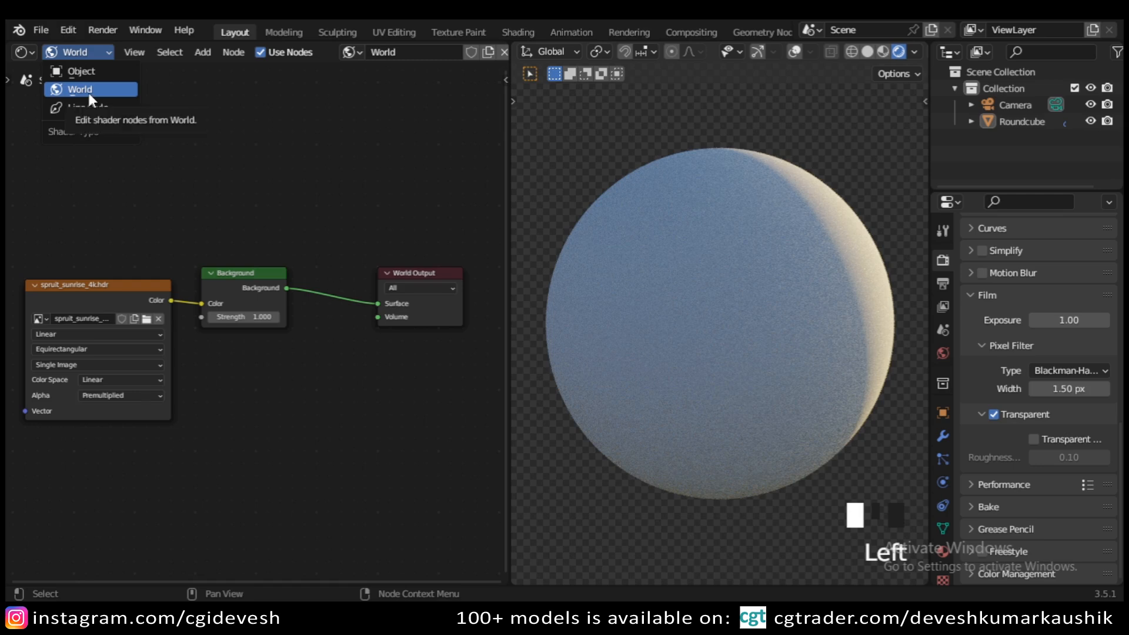
{"action": "left_click", "coordinate": [86, 72]}
{"action": "left_click", "coordinate": [758, 51]}
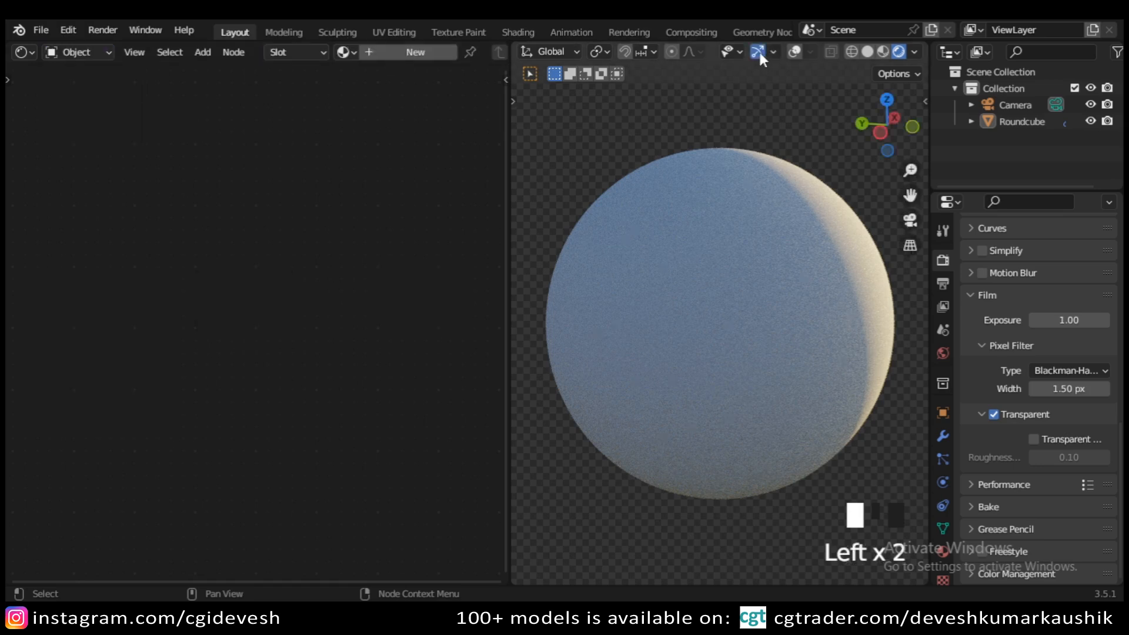
{"action": "left_click", "coordinate": [796, 51]}
- Create a new material on the sphere and name it Ice
{"action": "left_click", "coordinate": [757, 196]}
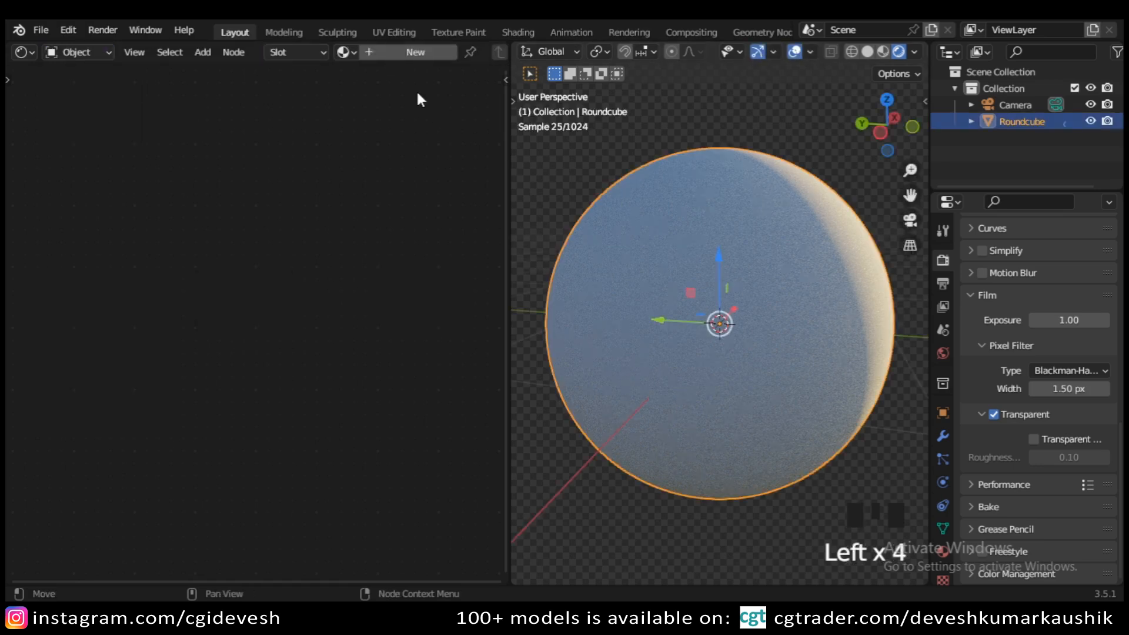
{"action": "left_click", "coordinate": [415, 52]}
{"action": "scroll", "coordinate": [388, 50], "scroll_direction": "down", "scroll_amount": 7}
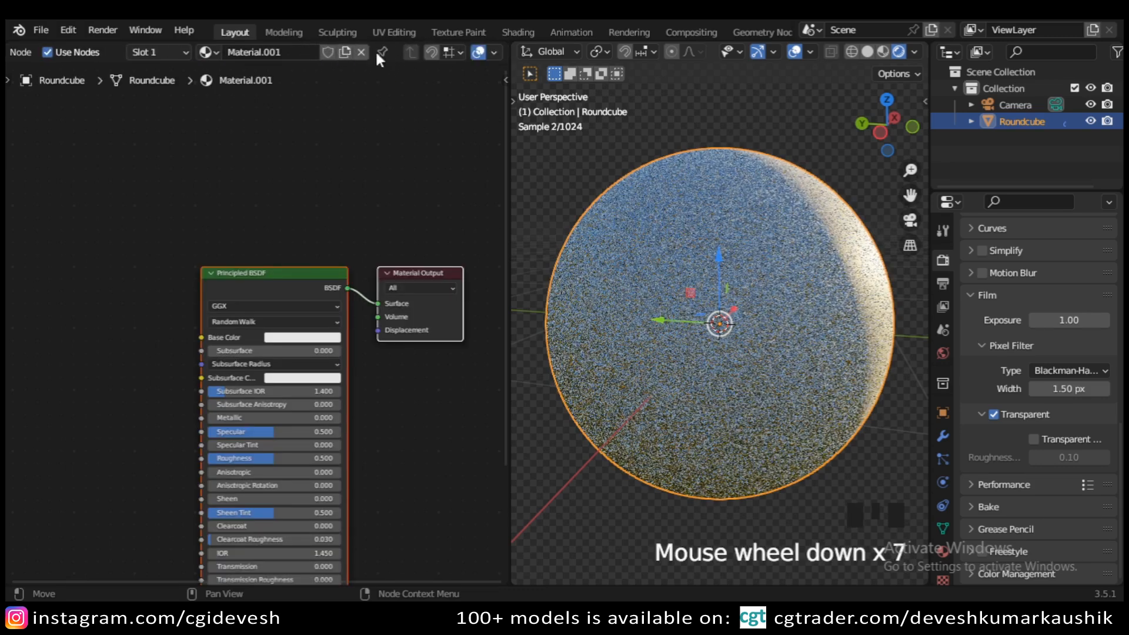
{"action": "left_click", "coordinate": [322, 126]}
{"action": "key", "text": "BackSpace"}
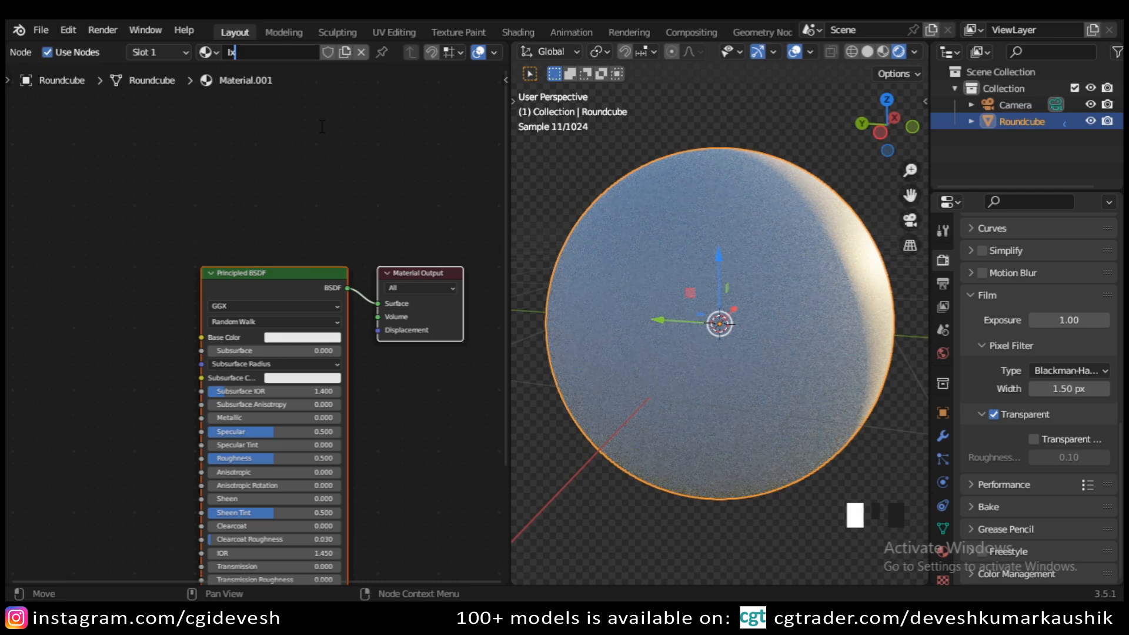
{"action": "type", "text": "Ice"}
{"action": "key", "text": "Return"}
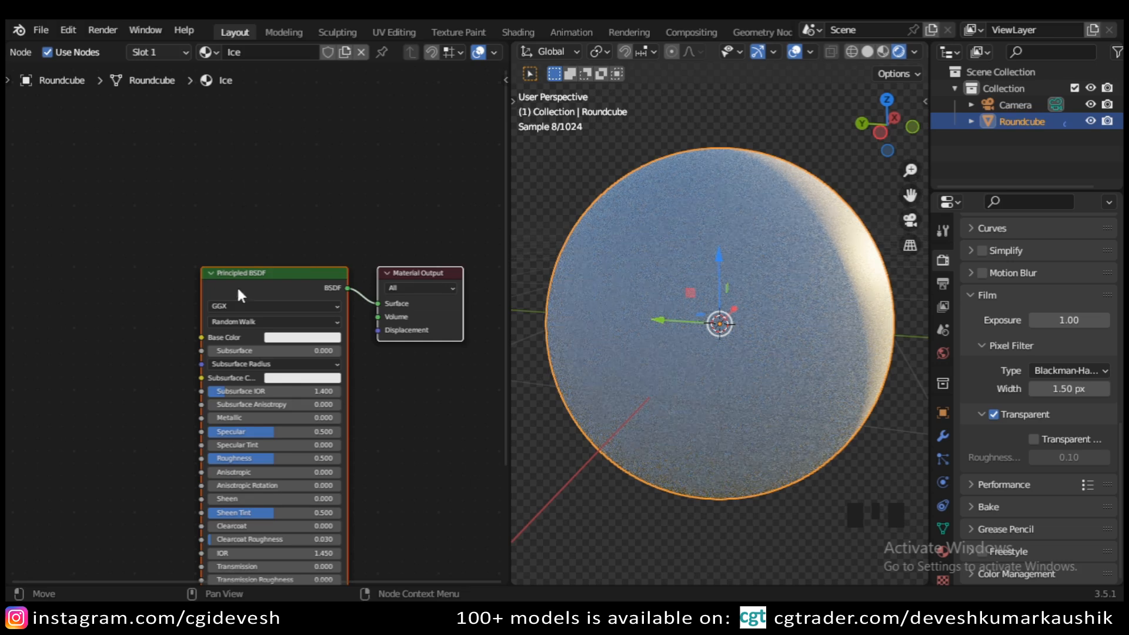
- Set the Principled BSDF's Base Color to pure white with a Value of 1.000
{"action": "scroll", "coordinate": [432, 418], "scroll_direction": "up", "scroll_amount": 7}
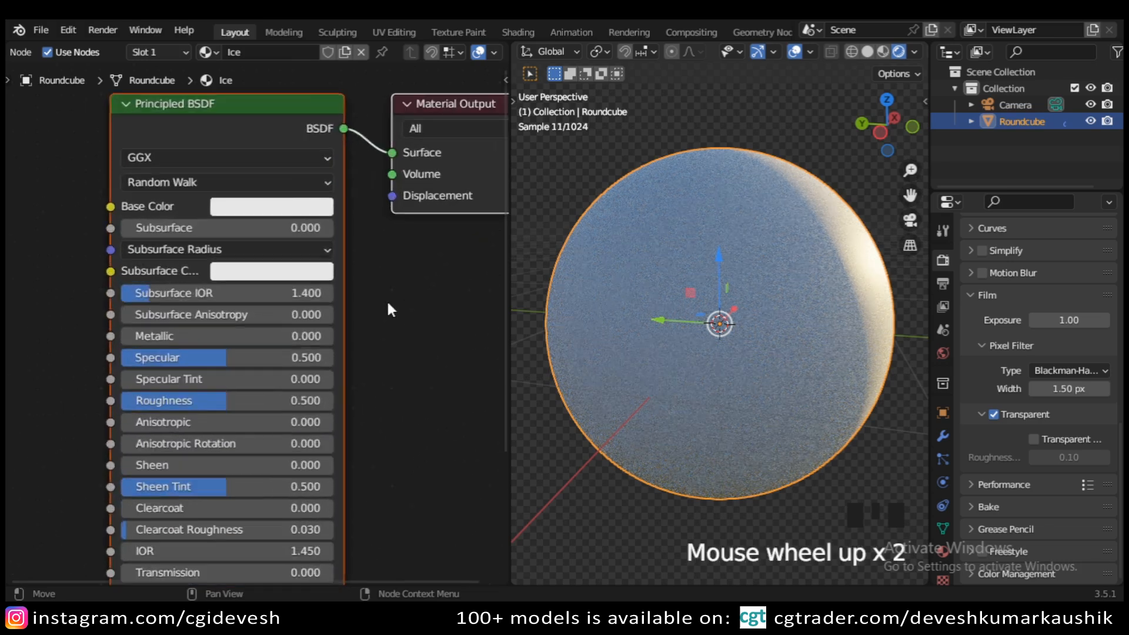
{"action": "middle_click_drag", "start_coordinate": [329, 407], "coordinate": [252, 393]}
{"action": "left_click", "coordinate": [222, 349]}
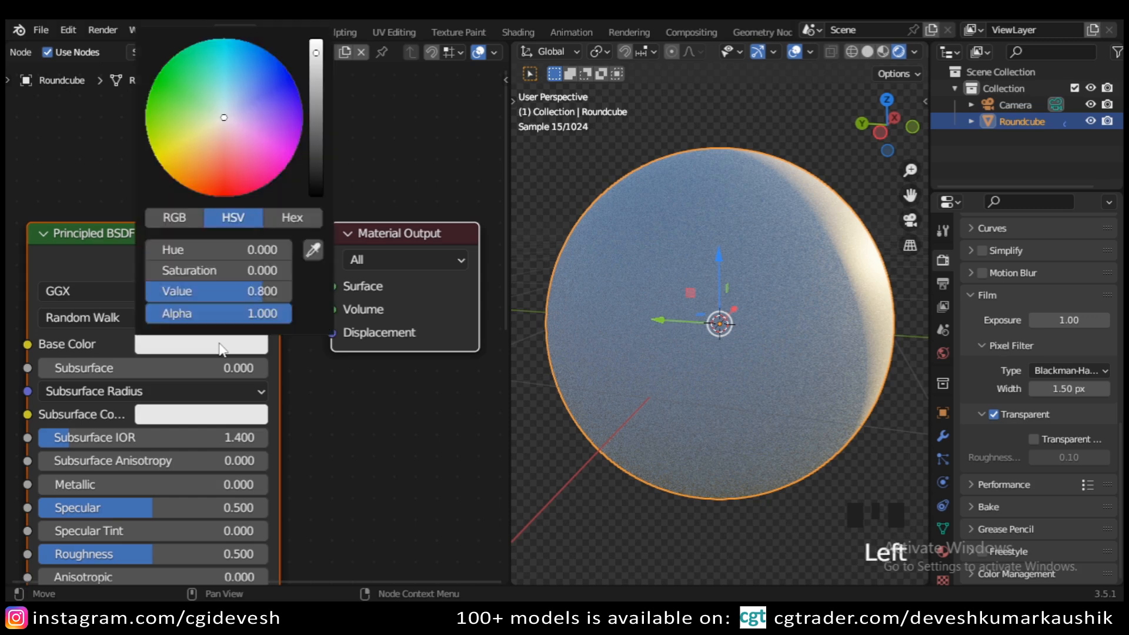
{"action": "mouse_move", "coordinate": [316, 54]}
{"action": "left_mouse_down"}
{"action": "mouse_move", "coordinate": [316, 199]}
{"action": "mouse_move", "coordinate": [316, 41]}
{"action": "left_mouse_up"}
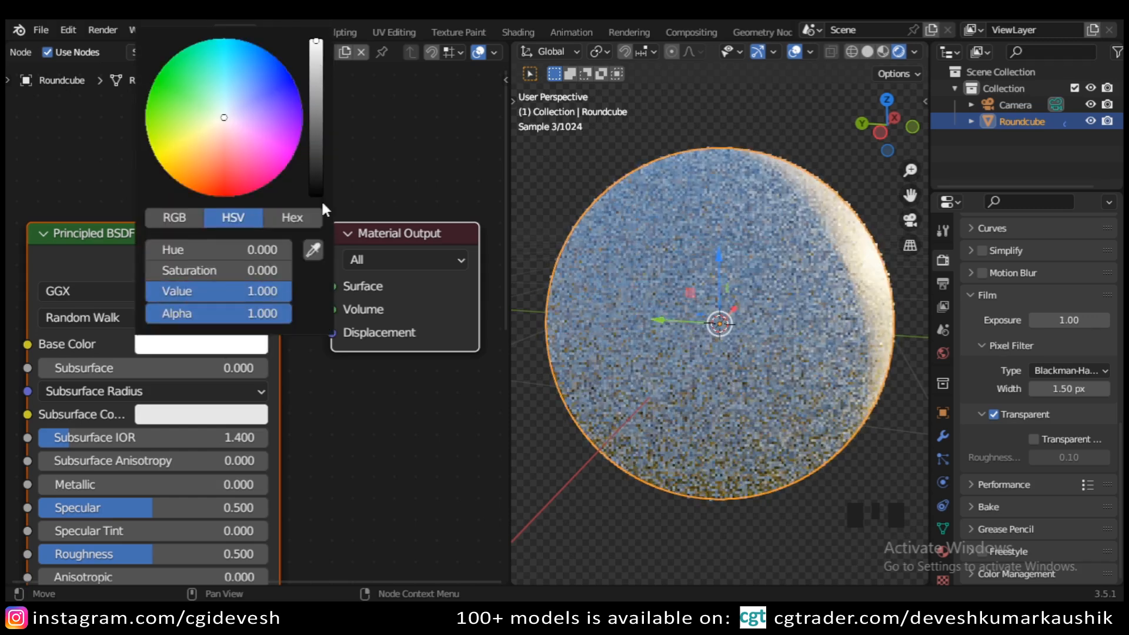
- Add a Noise Texture node before the Principled BSDF, preview it directly on the sphere, and move the Principled BSDF below the link
{"action": "scroll", "coordinate": [323, 442], "scroll_direction": "down", "scroll_amount": 7}
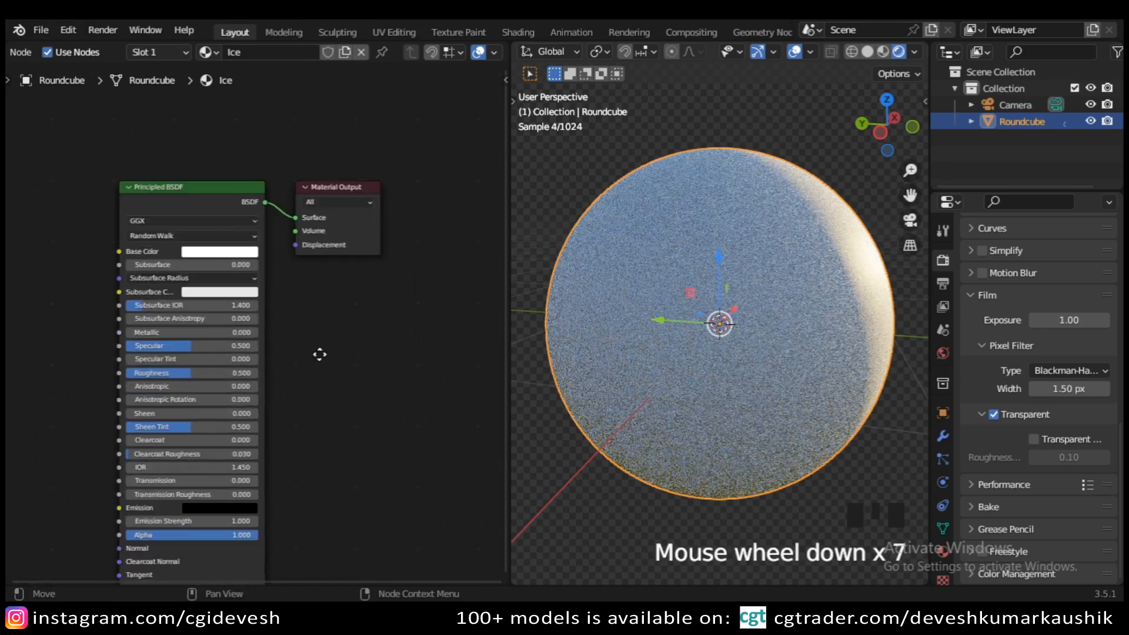
{"action": "middle_click_drag", "start_coordinate": [230, 360], "coordinate": [249, 338]}
{"action": "middle_click_drag", "start_coordinate": [53, 319], "coordinate": [84, 328]}
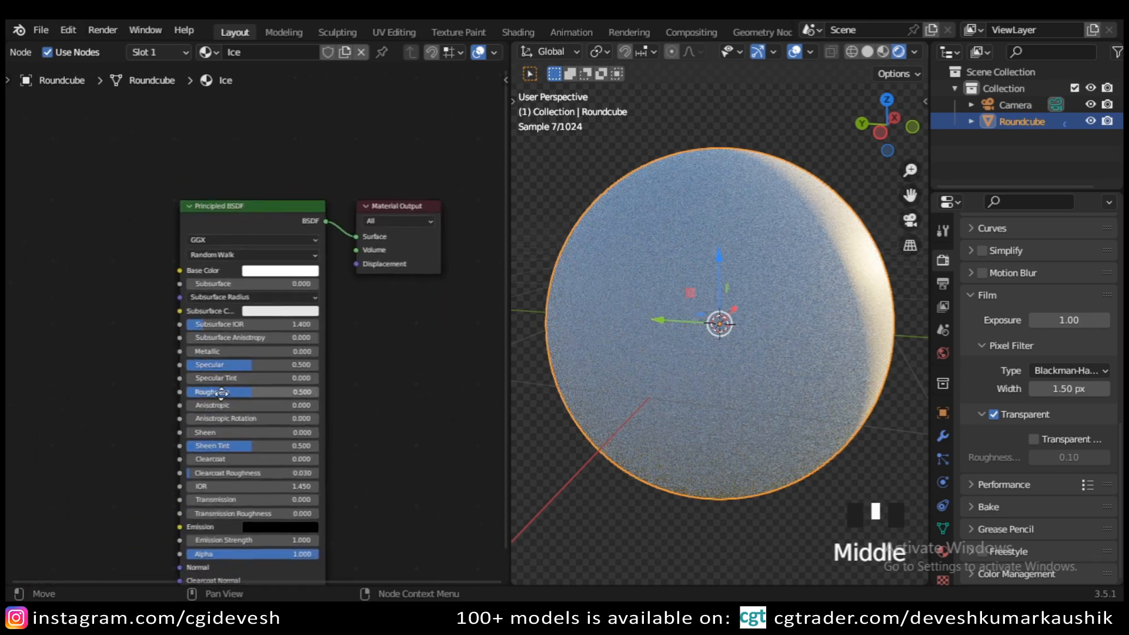
{"action": "left_click", "coordinate": [84, 328]}
{"action": "key", "text": "shift+a"}
{"action": "left_click", "coordinate": [85, 333]}
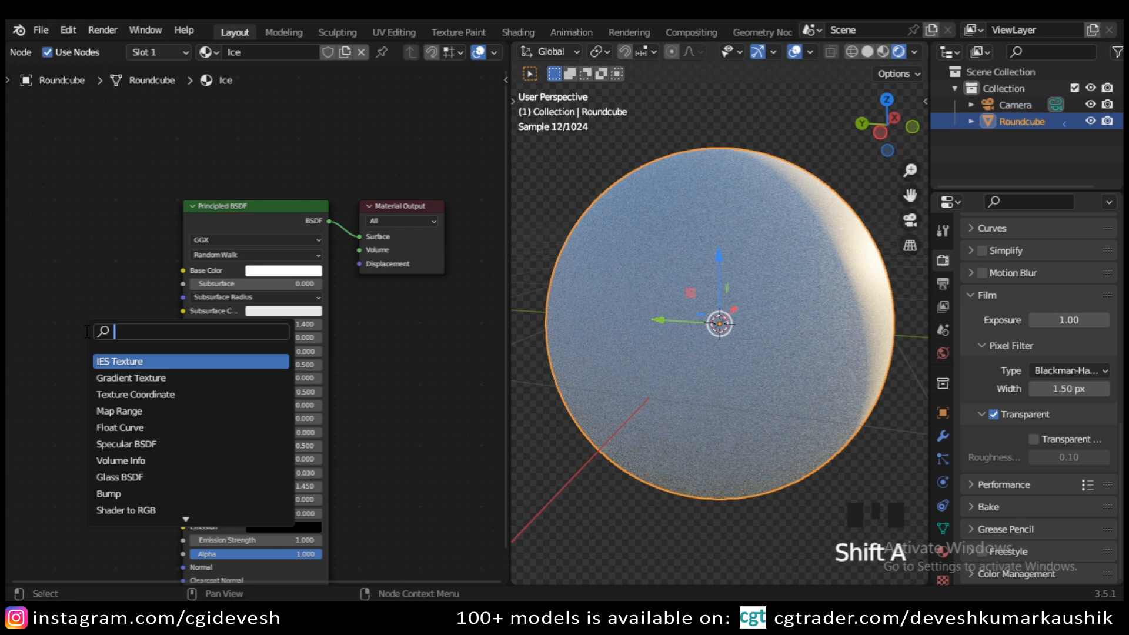
{"action": "type", "text": "noi"}
{"action": "left_click", "coordinate": [111, 358]}
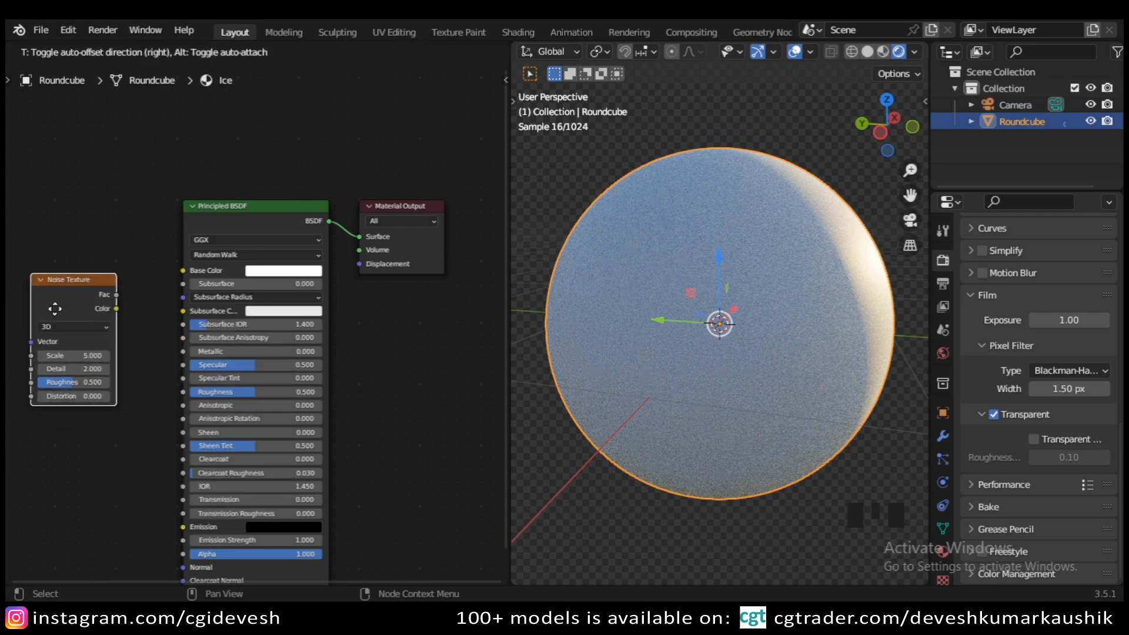
{"action": "left_click", "coordinate": [49, 290]}
{"action": "left_click", "coordinate": [57, 267], "text": "ctrl+shift"}
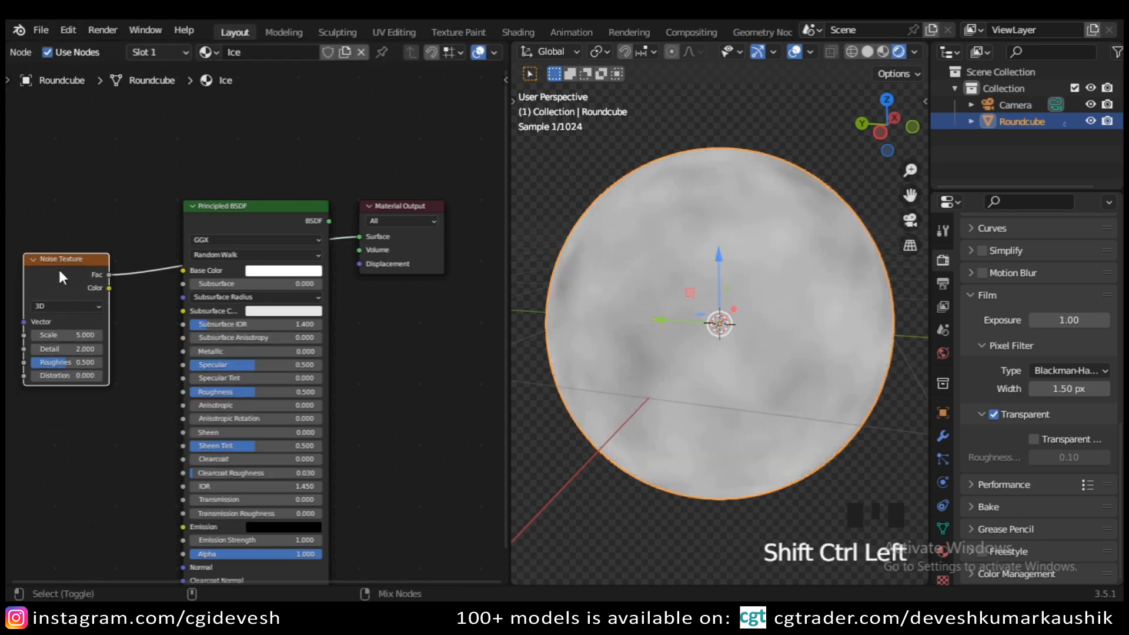
{"action": "left_click_drag", "start_coordinate": [238, 219], "coordinate": [245, 334]}
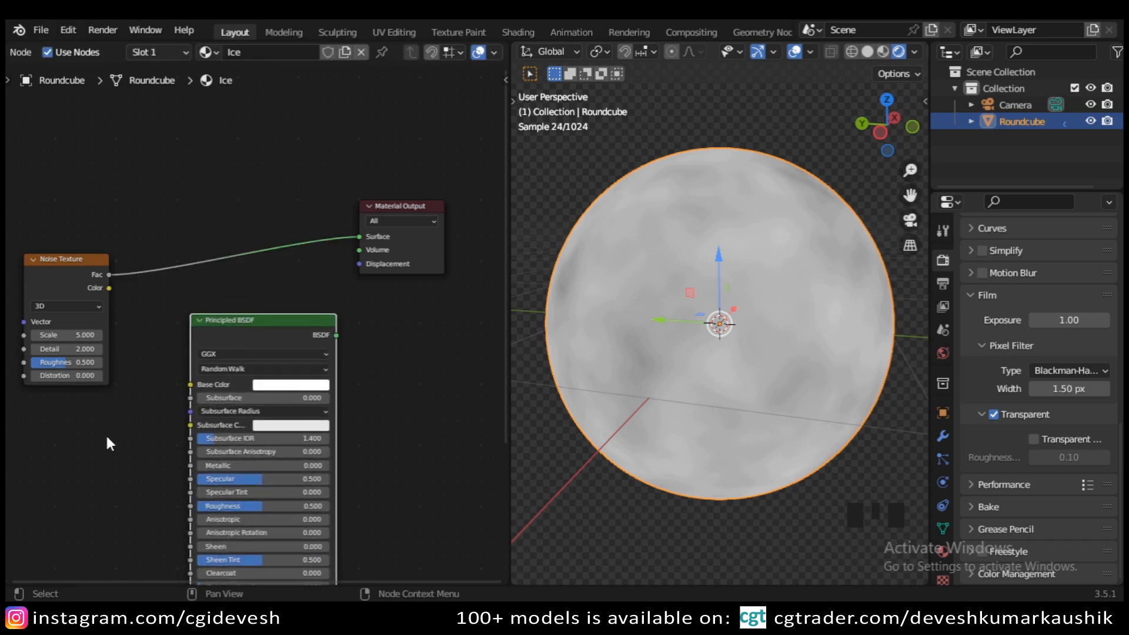
- Add linked Texture Coordinate and Mapping nodes to the Noise Texture's Vector input
{"action": "scroll", "coordinate": [112, 412], "scroll_direction": "up", "scroll_amount": 4}
{"action": "middle_click_drag", "start_coordinate": [134, 353], "coordinate": [249, 334]}
{"action": "scroll", "coordinate": [235, 334], "scroll_direction": "up", "scroll_amount": 1}
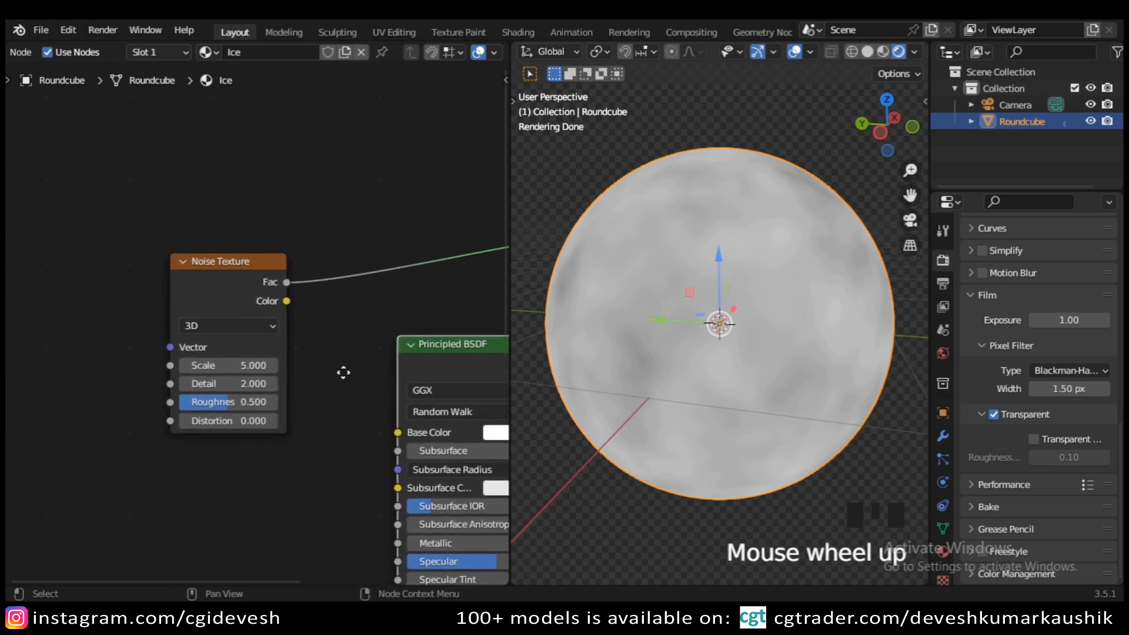
{"action": "left_click", "coordinate": [222, 286]}
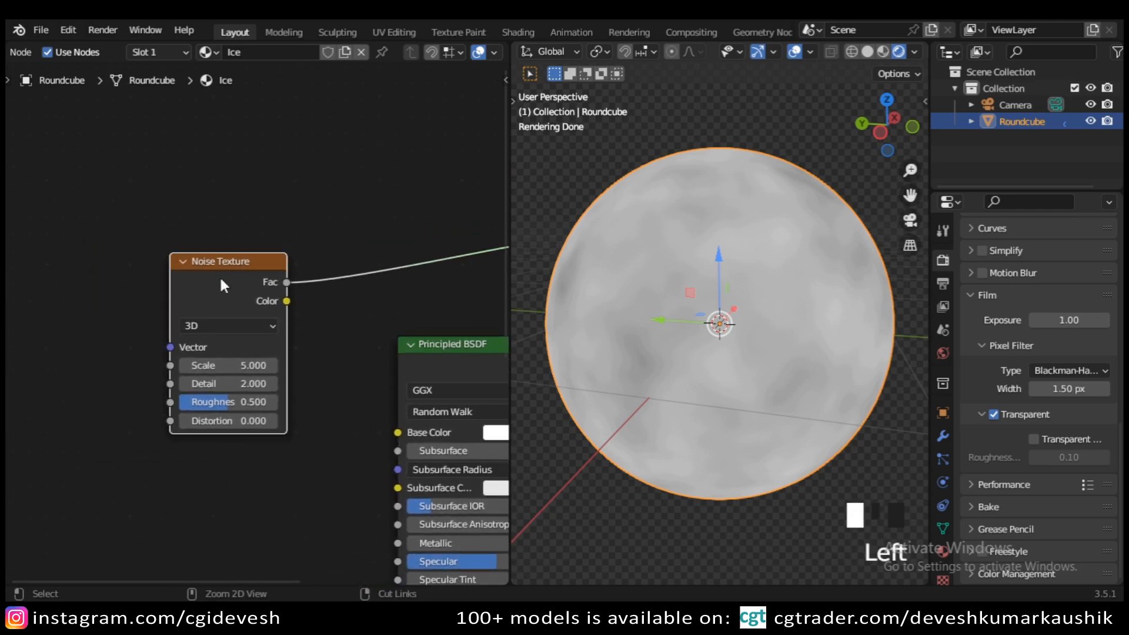
{"action": "key", "text": "ctrl+t"}
{"action": "middle_click_drag", "start_coordinate": [180, 496], "coordinate": [297, 418]}
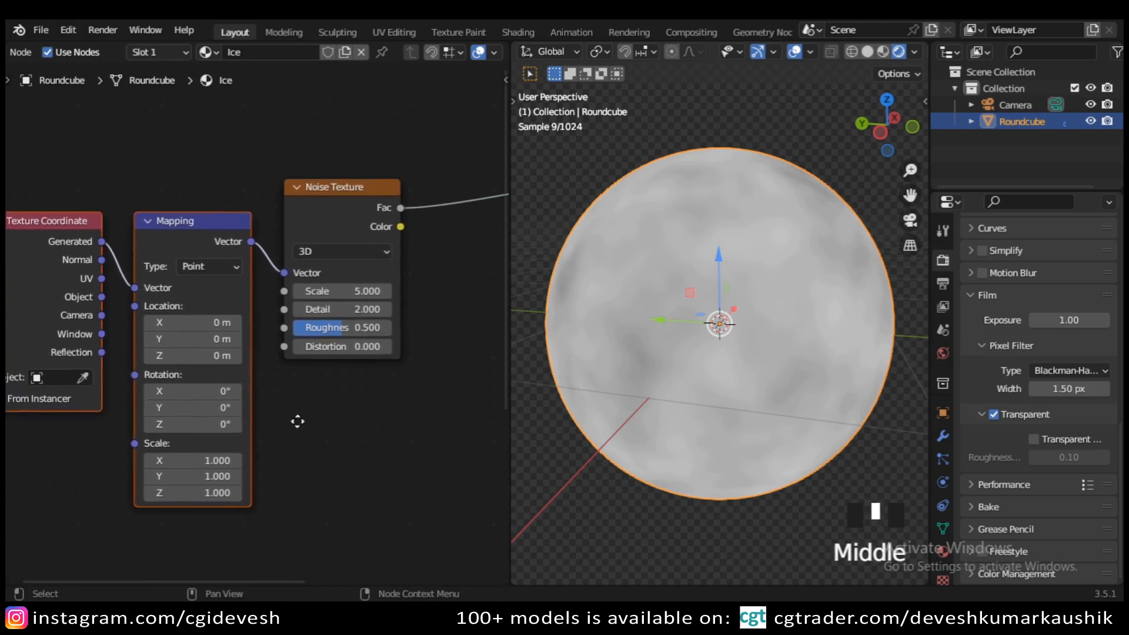
{"action": "left_click", "coordinate": [270, 351]}
- Detach the Mapping node from between Texture Coordinate and Noise Texture and delete it
{"action": "left_click", "coordinate": [186, 220]}
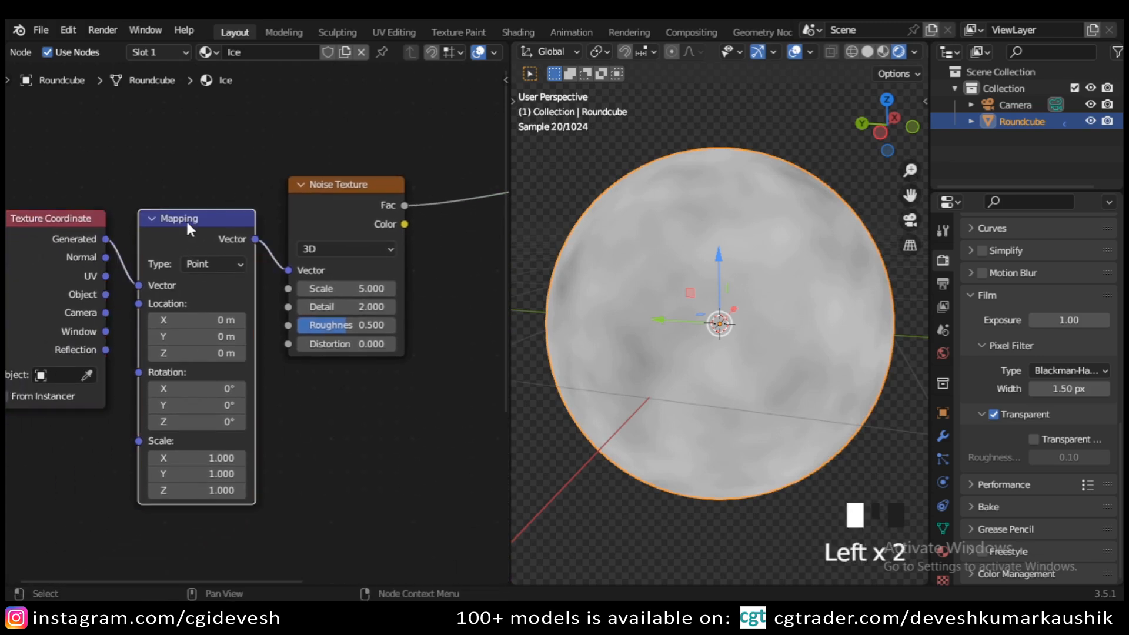
{"action": "left_click_drag", "start_coordinate": [185, 220], "coordinate": [194, 360], "text": "alt"}
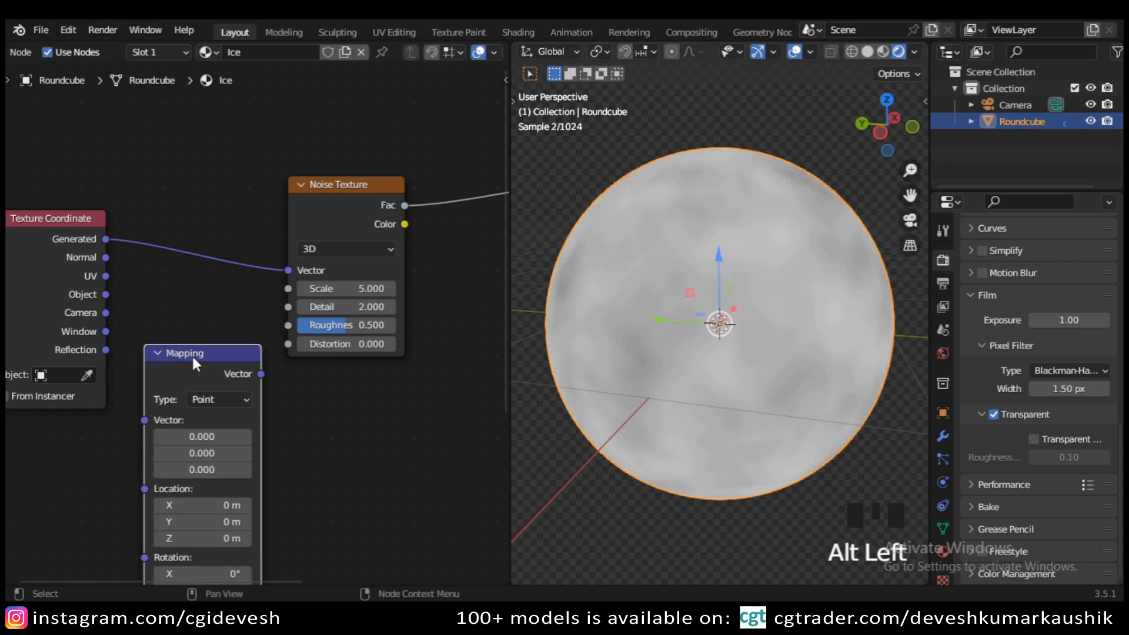
{"action": "key", "text": "Delete"}
- Connect the Texture Coordinate's Object output to the Noise Texture's Vector input and rearrange the two nodes
{"action": "left_click_drag", "start_coordinate": [38, 218], "coordinate": [166, 225]}
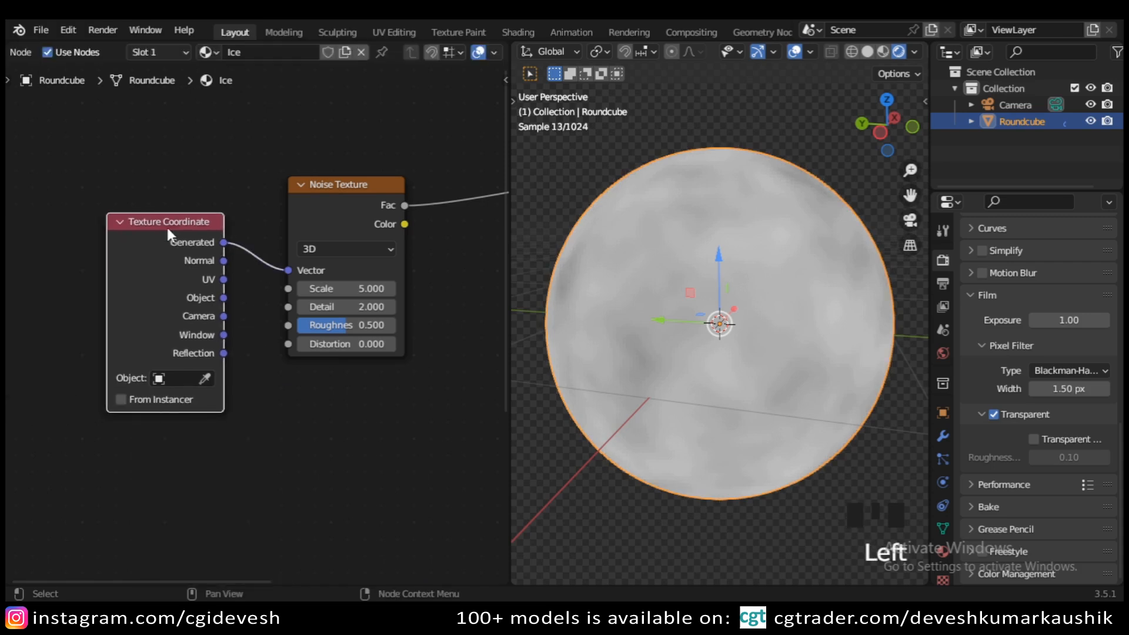
{"action": "left_click_drag", "start_coordinate": [224, 298], "coordinate": [288, 270]}
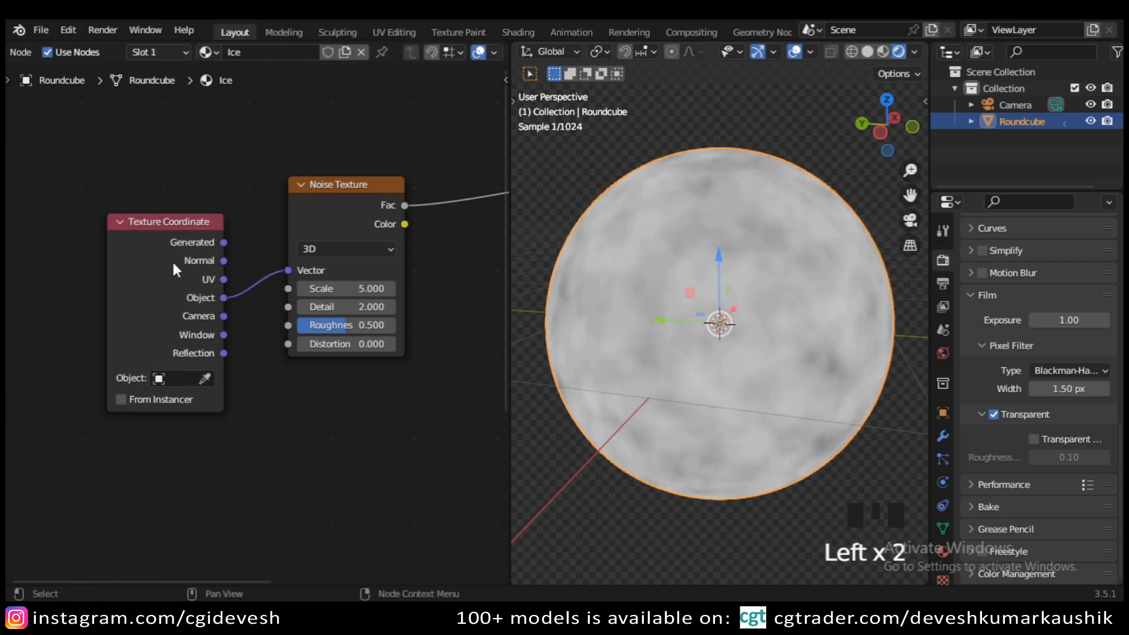
{"action": "left_click_drag", "start_coordinate": [172, 259], "coordinate": [126, 260]}
{"action": "left_click", "coordinate": [296, 200]}
{"action": "left_click_drag", "start_coordinate": [296, 201], "coordinate": [269, 201]}
- Insert a ColorRamp node on the link between the Noise Texture and the Material Output
{"action": "middle_click_drag", "start_coordinate": [415, 317], "coordinate": [229, 334]}
{"action": "scroll", "coordinate": [230, 334], "scroll_direction": "down", "scroll_amount": 3}
{"action": "left_click", "coordinate": [287, 351]}
{"action": "left_click", "coordinate": [285, 344]}
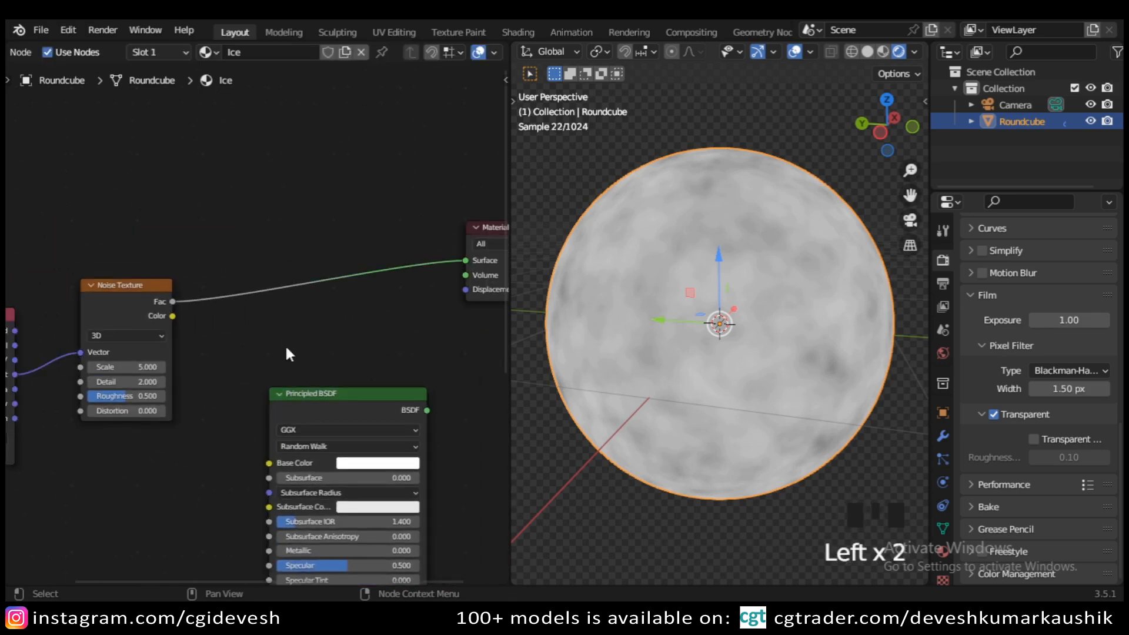
{"action": "key", "text": "shift+a"}
{"action": "mouse_move", "coordinate": [284, 346]}
{"action": "type", "text": "color"}
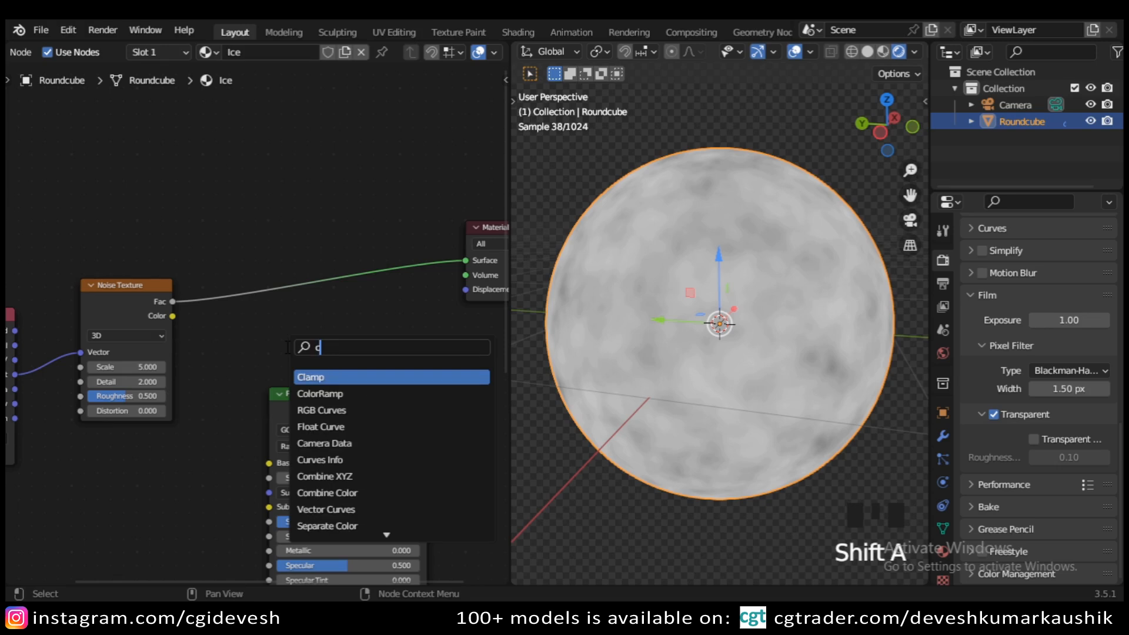
{"action": "key", "text": "Return"}
{"action": "left_click", "coordinate": [242, 236]}
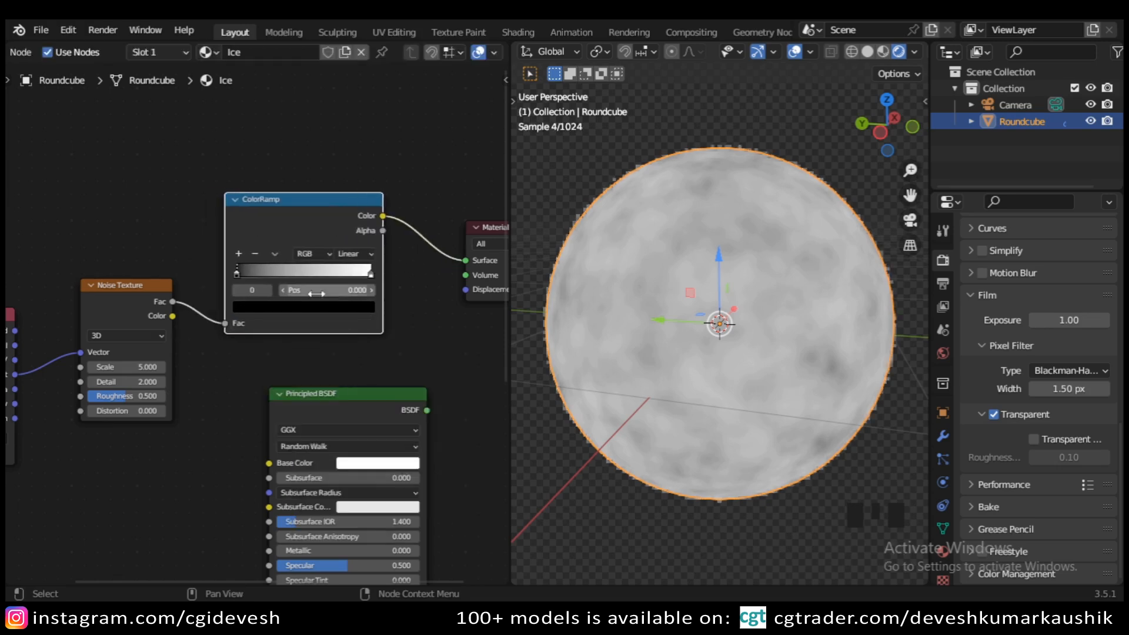
- Increase the ColorRamp contrast by moving the black stop to 0.382 and the white stop to 0.709
{"action": "middle_click_drag", "start_coordinate": [288, 330], "coordinate": [221, 326]}
{"action": "scroll", "coordinate": [221, 325], "scroll_direction": "up", "scroll_amount": 6}
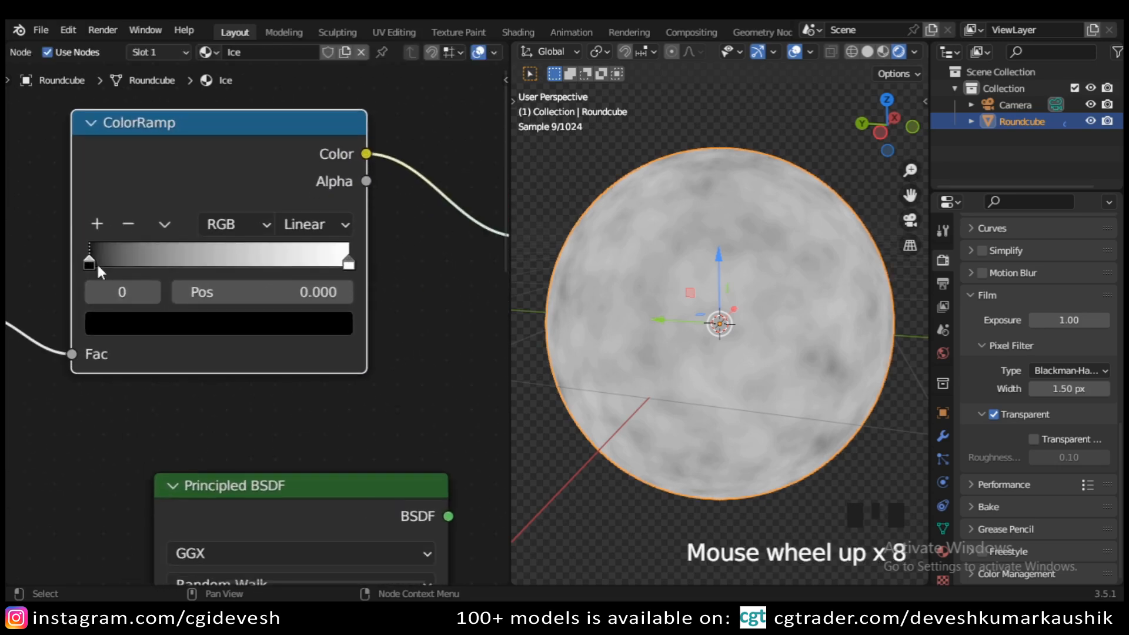
{"action": "left_click_drag", "start_coordinate": [98, 265], "coordinate": [188, 264]}
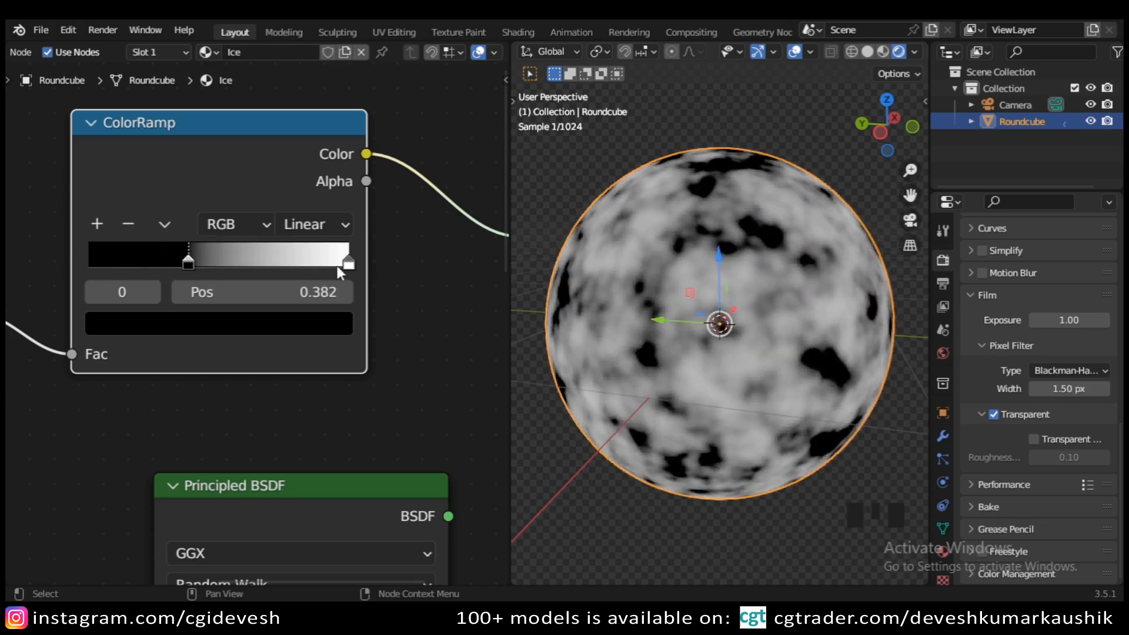
{"action": "left_click_drag", "start_coordinate": [348, 263], "coordinate": [265, 265]}
{"action": "scroll", "coordinate": [280, 411], "scroll_direction": "down", "scroll_amount": 2}
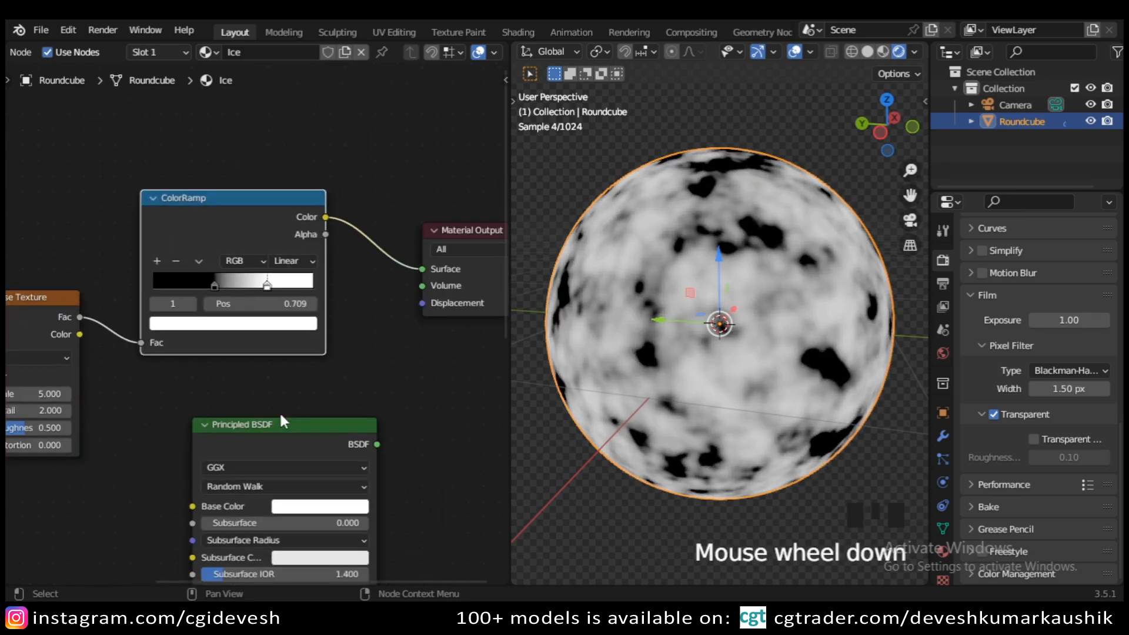
- Set the Noise Texture's Scale to 4
{"action": "scroll", "coordinate": [277, 409], "scroll_direction": "down", "scroll_amount": 5}
{"action": "scroll", "coordinate": [253, 373], "scroll_direction": "down", "scroll_amount": 3}
{"action": "scroll", "coordinate": [241, 398], "scroll_direction": "up", "scroll_amount": 8}
{"action": "middle_click_drag", "start_coordinate": [241, 398], "coordinate": [377, 356]}
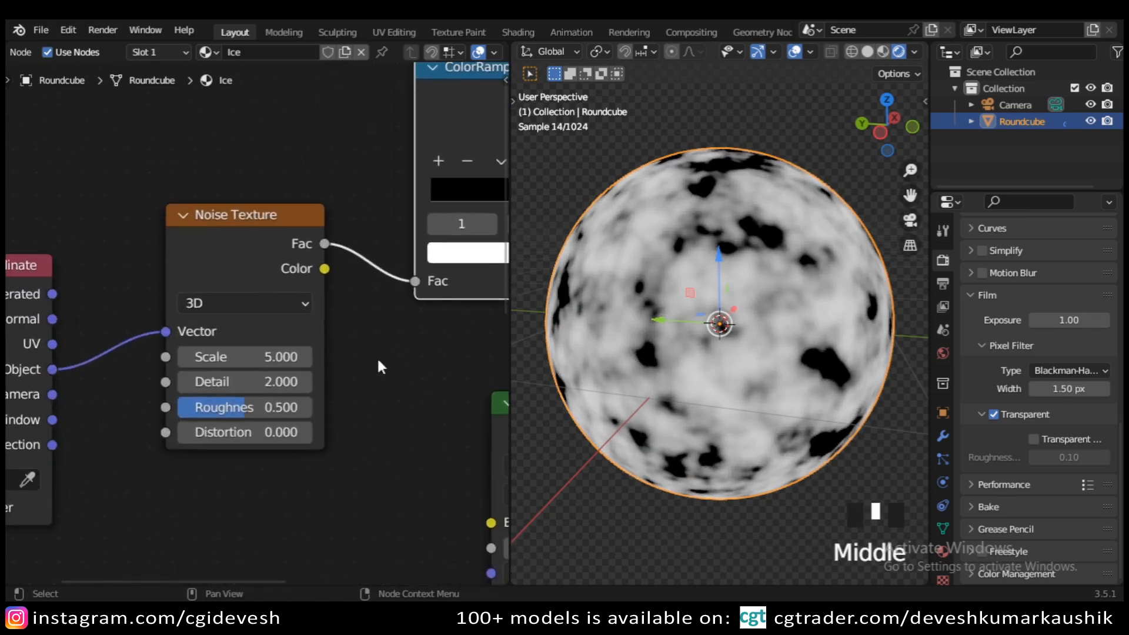
{"action": "scroll", "coordinate": [379, 361], "scroll_direction": "up", "scroll_amount": 5}
{"action": "left_click", "coordinate": [270, 370]}
{"action": "type", "text": "4"}
{"action": "key", "text": "Return"}
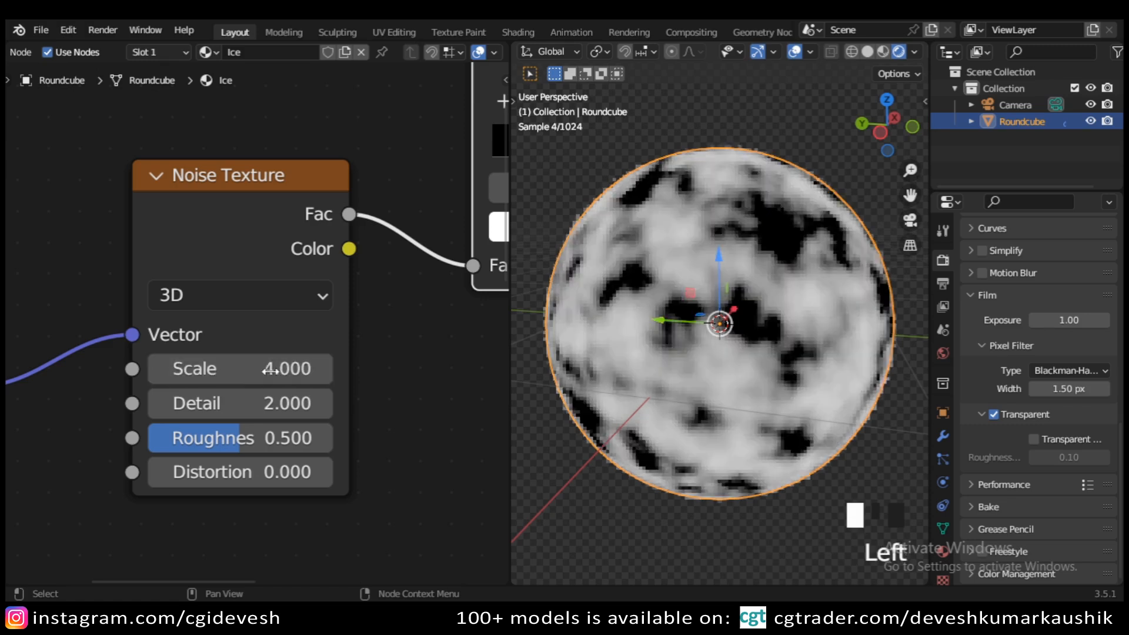
- Try different Scale values on the Noise Texture and return the Scale to 4
{"action": "scroll", "coordinate": [413, 344], "scroll_direction": "down", "scroll_amount": 6}
{"action": "scroll", "coordinate": [404, 356], "scroll_direction": "up", "scroll_amount": 7}
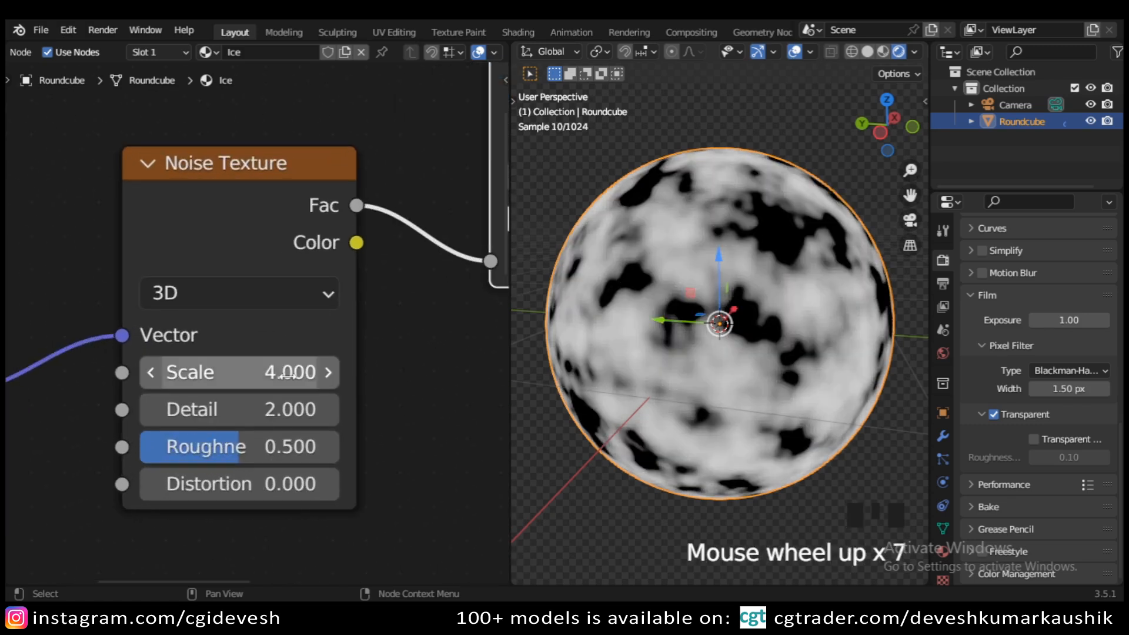
{"action": "left_click_drag", "start_coordinate": [286, 375], "coordinate": [353, 375]}
{"action": "left_click_drag", "start_coordinate": [273, 373], "coordinate": [259, 373]}
{"action": "left_click", "coordinate": [279, 372]}
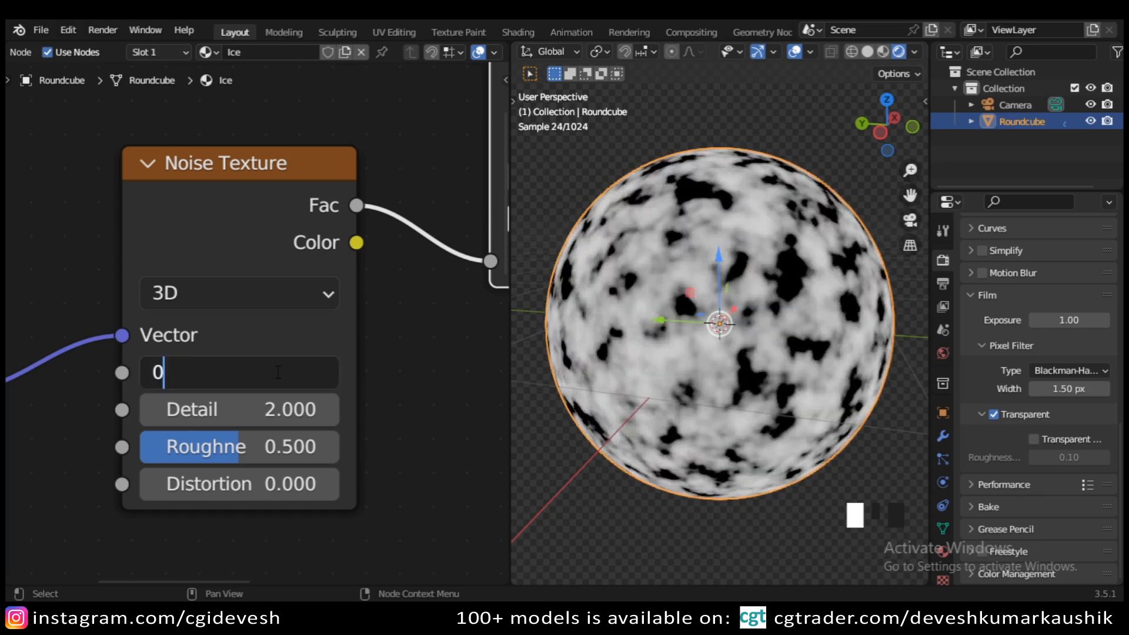
{"action": "key", "text": "Return"}
{"action": "left_click_drag", "start_coordinate": [277, 376], "coordinate": [306, 376]}
{"action": "left_click", "coordinate": [277, 380]}
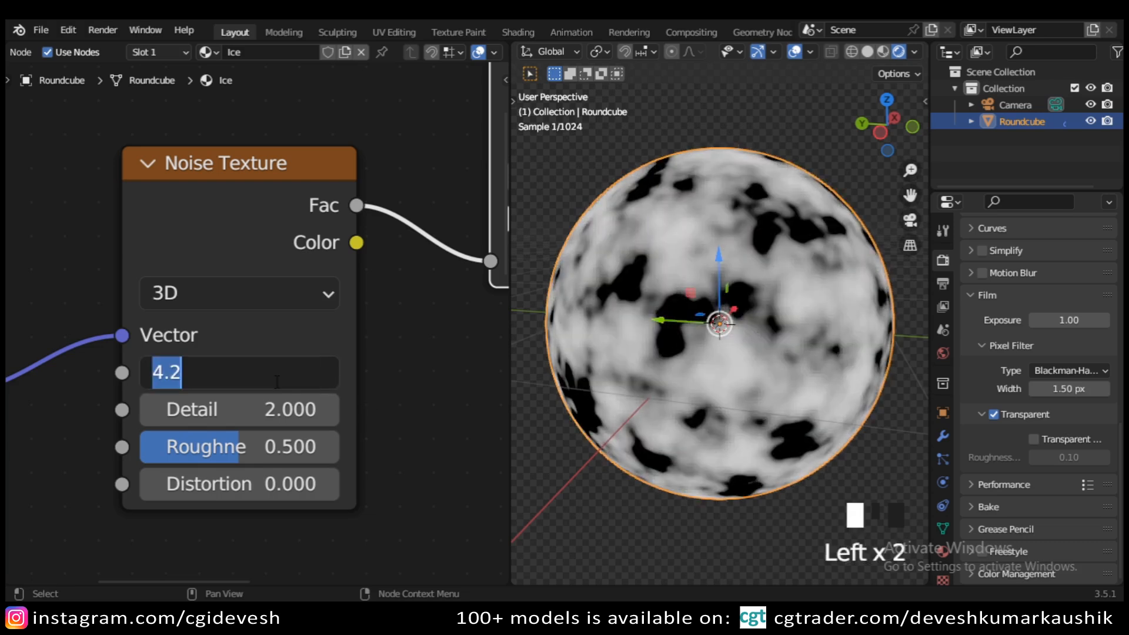
{"action": "type", "text": "4"}
{"action": "key", "text": "Return"}
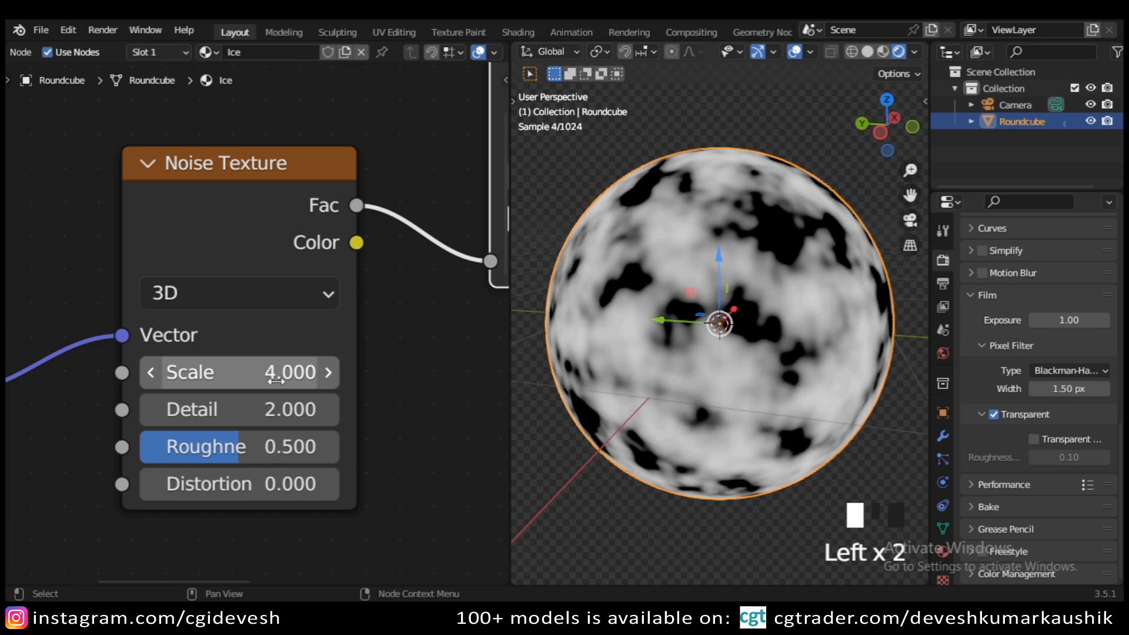
- Increase the Noise Texture's Detail to add finer variation to the pattern
{"action": "left_click_drag", "start_coordinate": [277, 410], "coordinate": [347, 399]}
{"action": "scroll", "coordinate": [399, 375], "scroll_direction": "down", "scroll_amount": 2}
{"action": "scroll", "coordinate": [397, 370], "scroll_direction": "down", "scroll_amount": 2}
- Move the Material Output further away and place the Principled BSDF between it and the ColorRamp
{"action": "middle_click_drag", "start_coordinate": [395, 379], "coordinate": [479, 472]}
{"action": "scroll", "coordinate": [383, 427], "scroll_direction": "down", "scroll_amount": 5}
{"action": "middle_click_drag", "start_coordinate": [298, 456], "coordinate": [139, 422]}
{"action": "left_click_drag", "start_coordinate": [304, 313], "coordinate": [391, 314]}
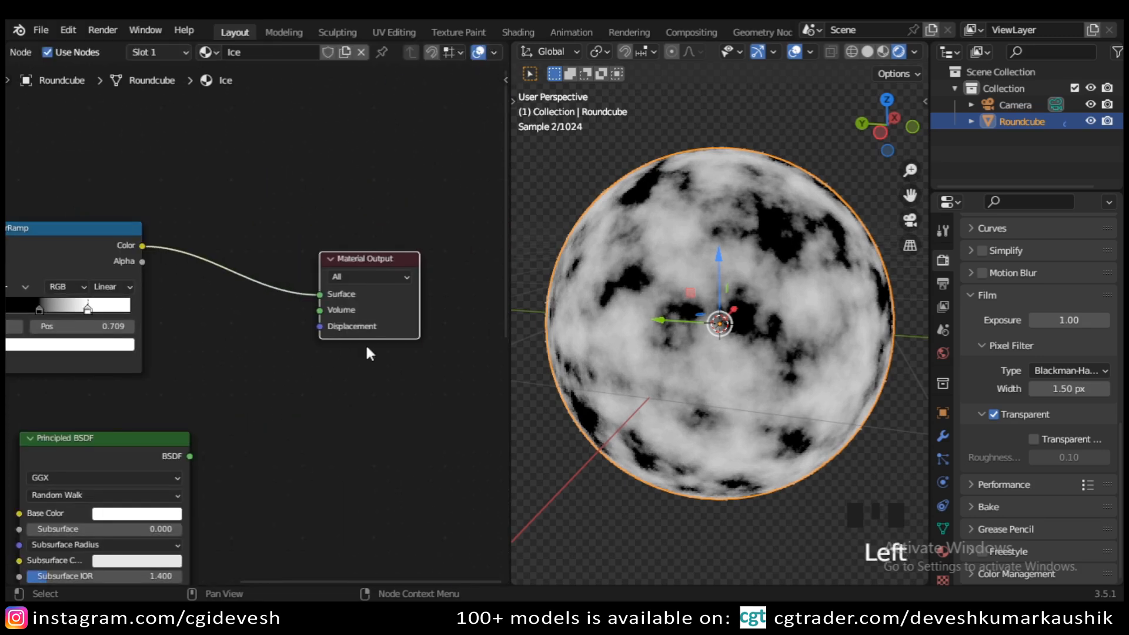
{"action": "left_click_drag", "start_coordinate": [147, 441], "coordinate": [279, 341]}
{"action": "left_click_drag", "start_coordinate": [393, 259], "coordinate": [437, 222]}
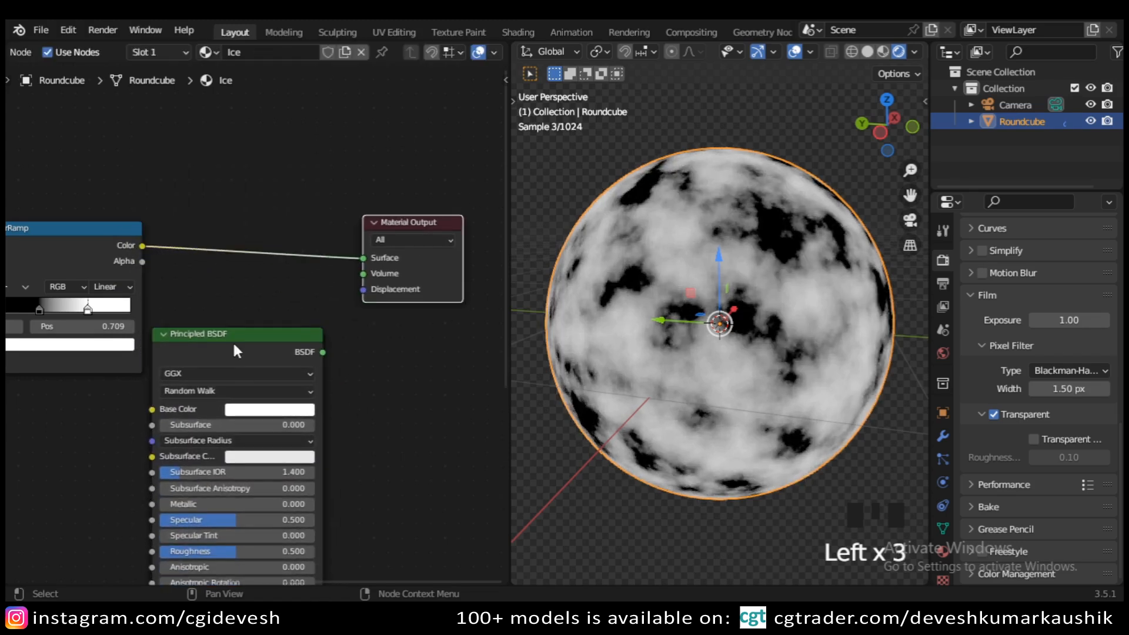
{"action": "left_click_drag", "start_coordinate": [244, 342], "coordinate": [280, 295]}
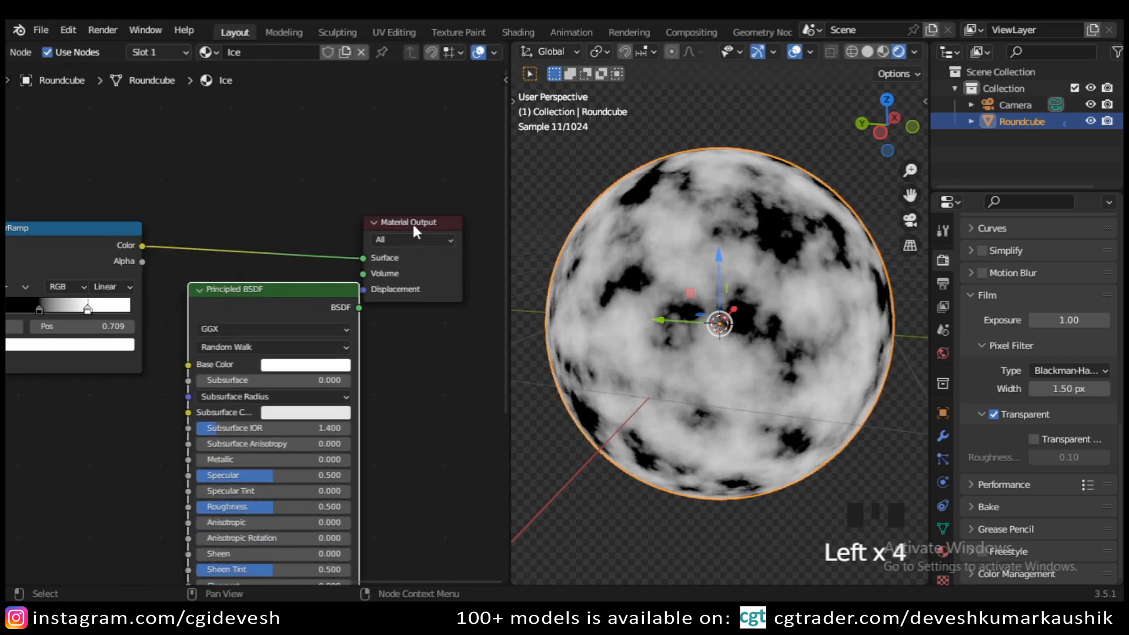
{"action": "left_click_drag", "start_coordinate": [413, 226], "coordinate": [472, 176]}
- Detach the ColorRamp's Color link from the Material Output's Surface and connect it to the Principled BSDF's Roughness input
{"action": "middle_click_drag", "start_coordinate": [410, 235], "coordinate": [401, 144]}
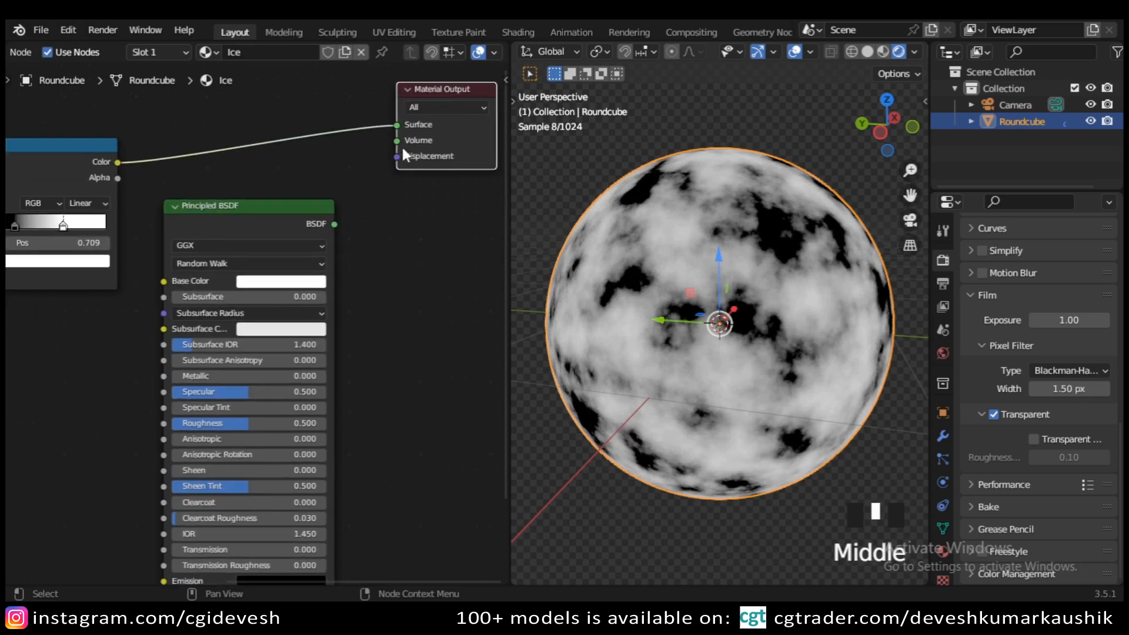
{"action": "left_click_drag", "start_coordinate": [396, 124], "coordinate": [98, 464]}
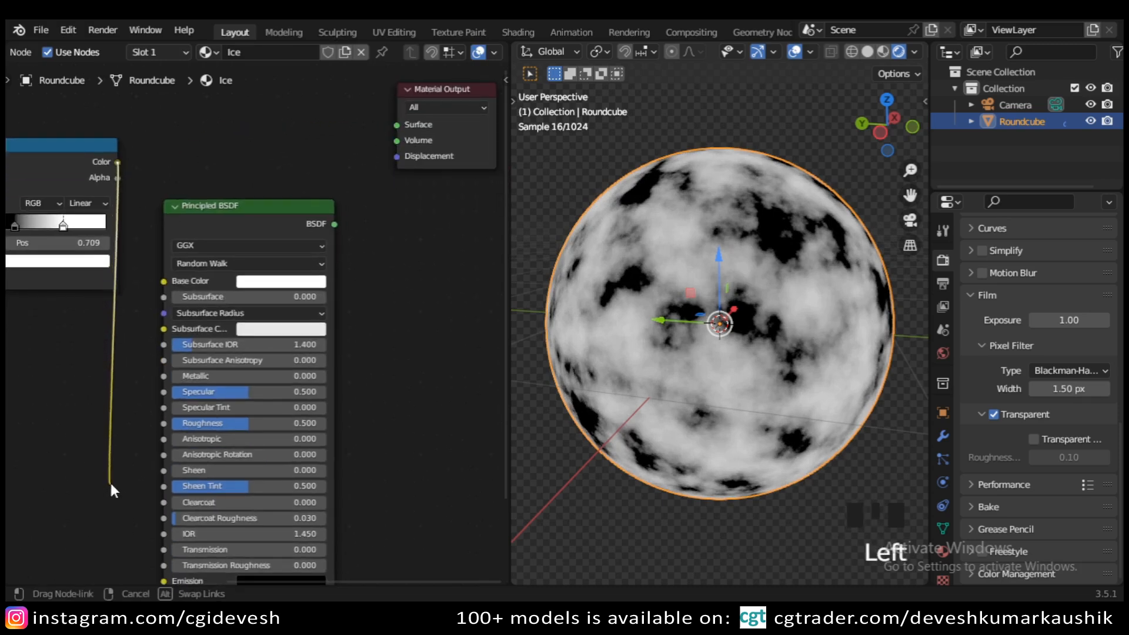
{"action": "left_click_drag", "start_coordinate": [152, 424], "coordinate": [160, 423]}
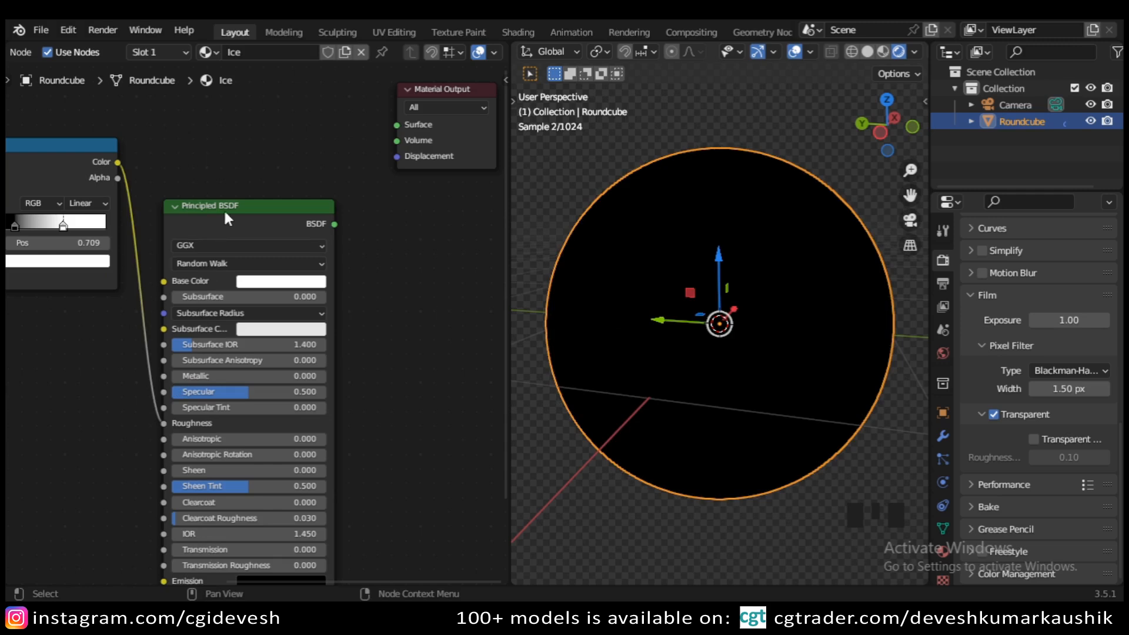
- Space out the Principled BSDF and Material Output nodes and connect the BSDF output to the Surface input
{"action": "left_click_drag", "start_coordinate": [228, 219], "coordinate": [278, 170]}
{"action": "scroll", "coordinate": [411, 294], "scroll_direction": "down", "scroll_amount": 2}
{"action": "middle_click_drag", "start_coordinate": [350, 209], "coordinate": [341, 222]}
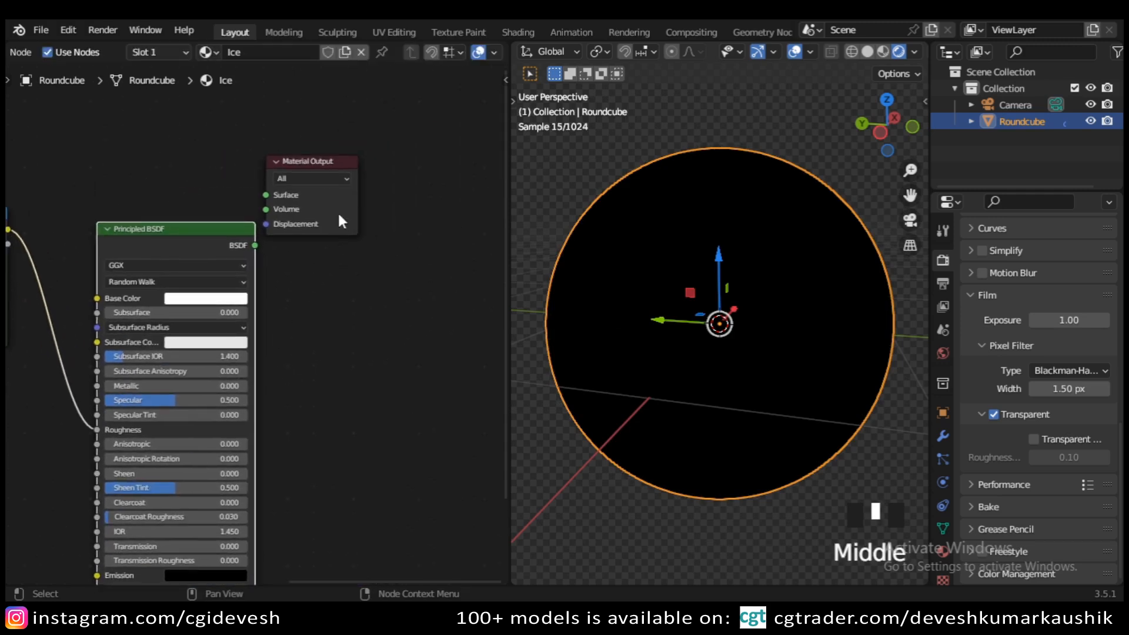
{"action": "left_click_drag", "start_coordinate": [340, 221], "coordinate": [444, 301]}
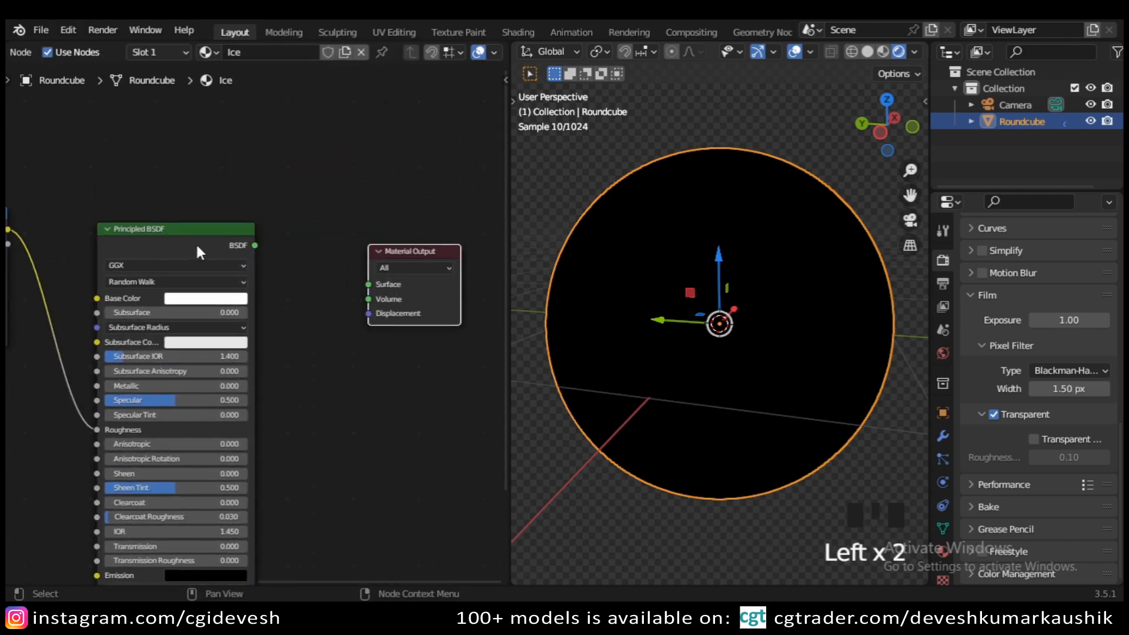
{"action": "left_click_drag", "start_coordinate": [255, 245], "coordinate": [344, 282]}
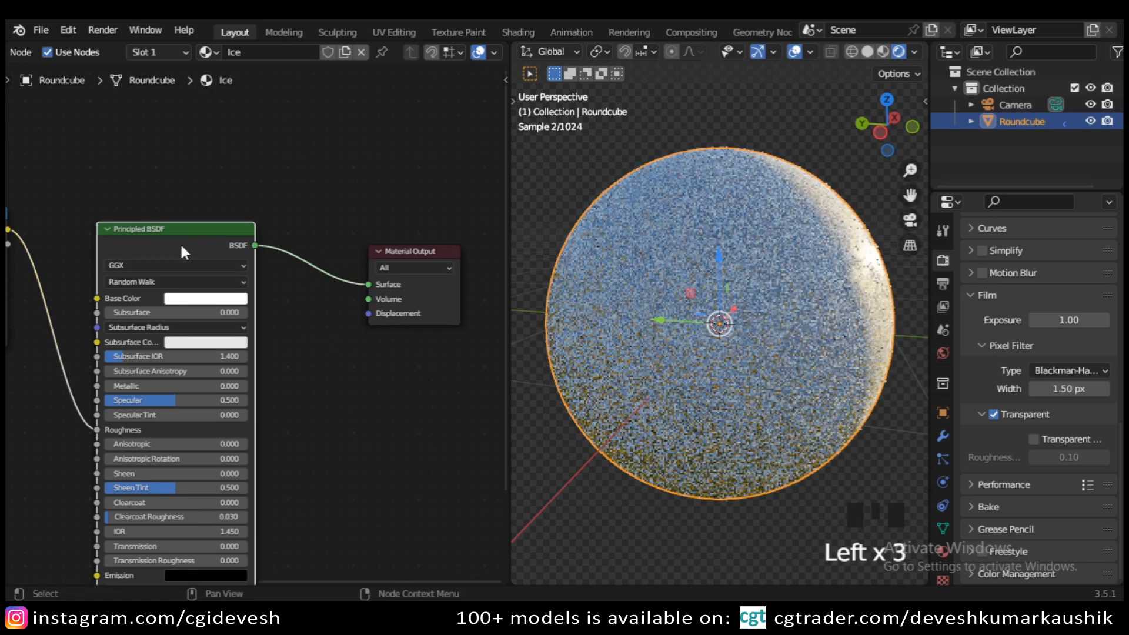
{"action": "left_click_drag", "start_coordinate": [185, 242], "coordinate": [235, 220]}
- Set the Principled BSDF's Transmission to 1.000 and hide the overlays in the 3D viewport
{"action": "middle_click_drag", "start_coordinate": [348, 478], "coordinate": [324, 341]}
{"action": "scroll", "coordinate": [255, 368], "scroll_direction": "up", "scroll_amount": 5}
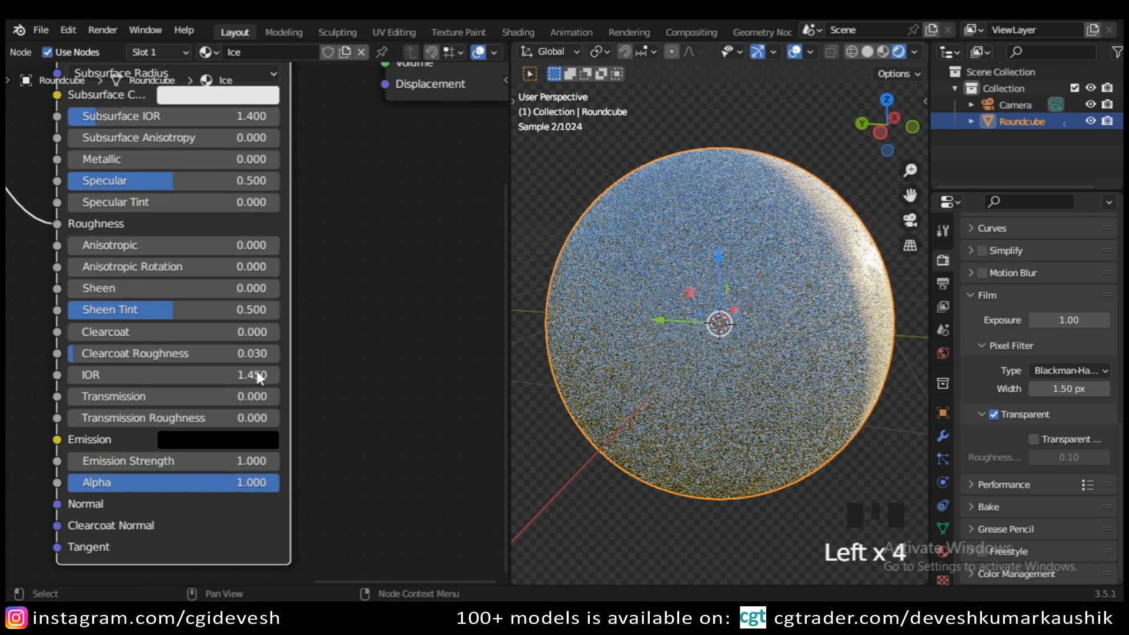
{"action": "left_click_drag", "start_coordinate": [90, 400], "coordinate": [278, 398]}
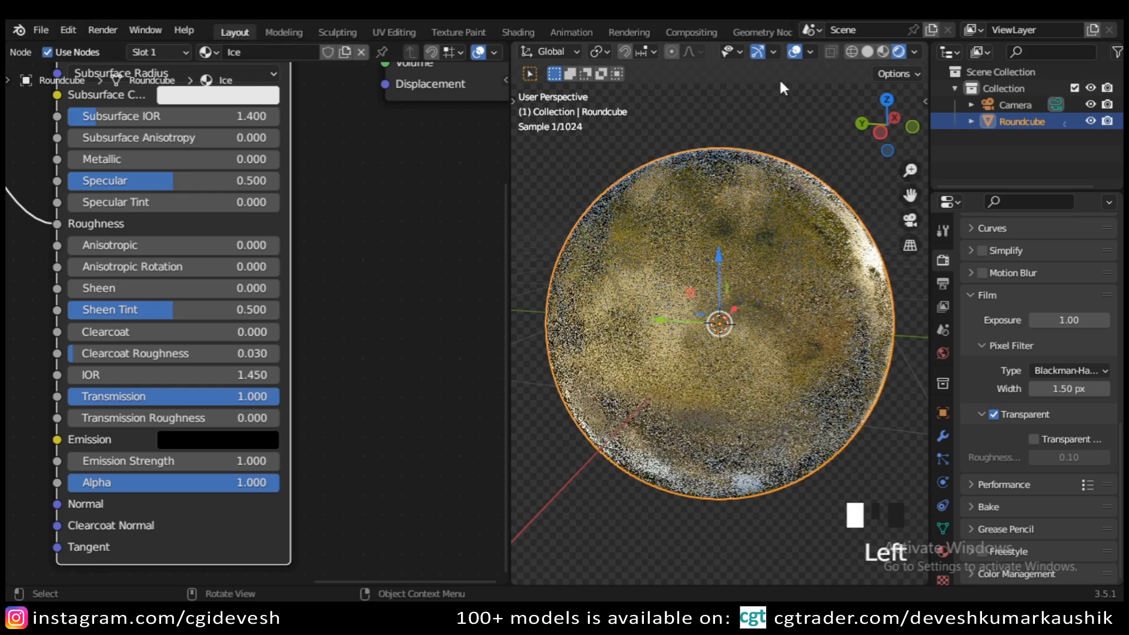
{"action": "left_click", "coordinate": [789, 51]}
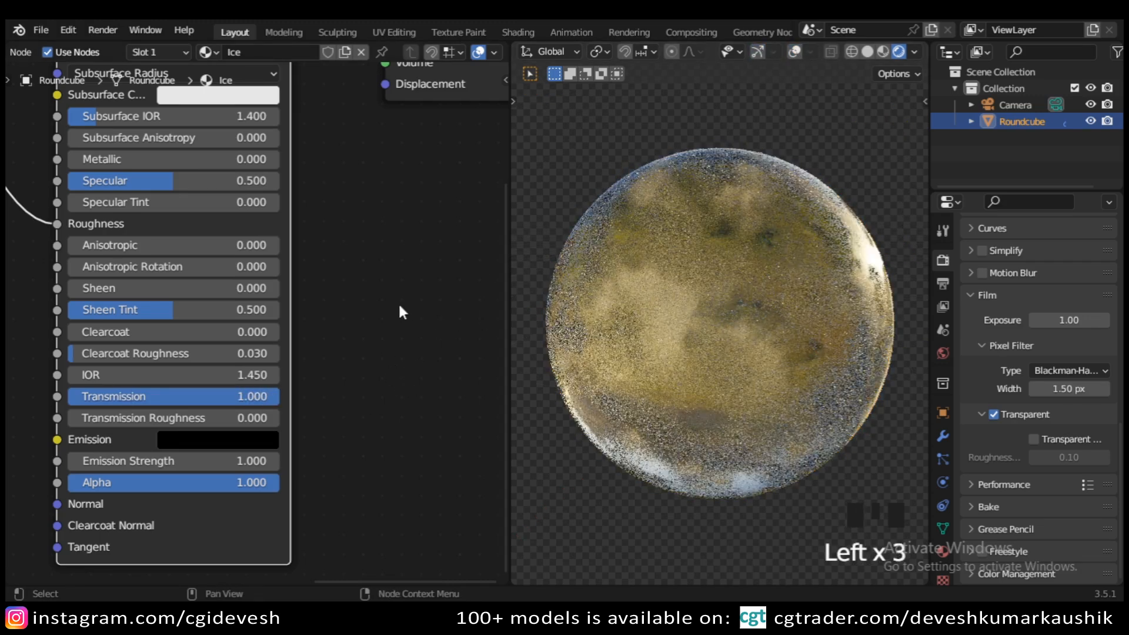
- Set the Principled BSDF's IOR to 1.31
{"action": "scroll", "coordinate": [465, 301], "scroll_direction": "up", "scroll_amount": 4}
{"action": "left_click", "coordinate": [300, 402]}
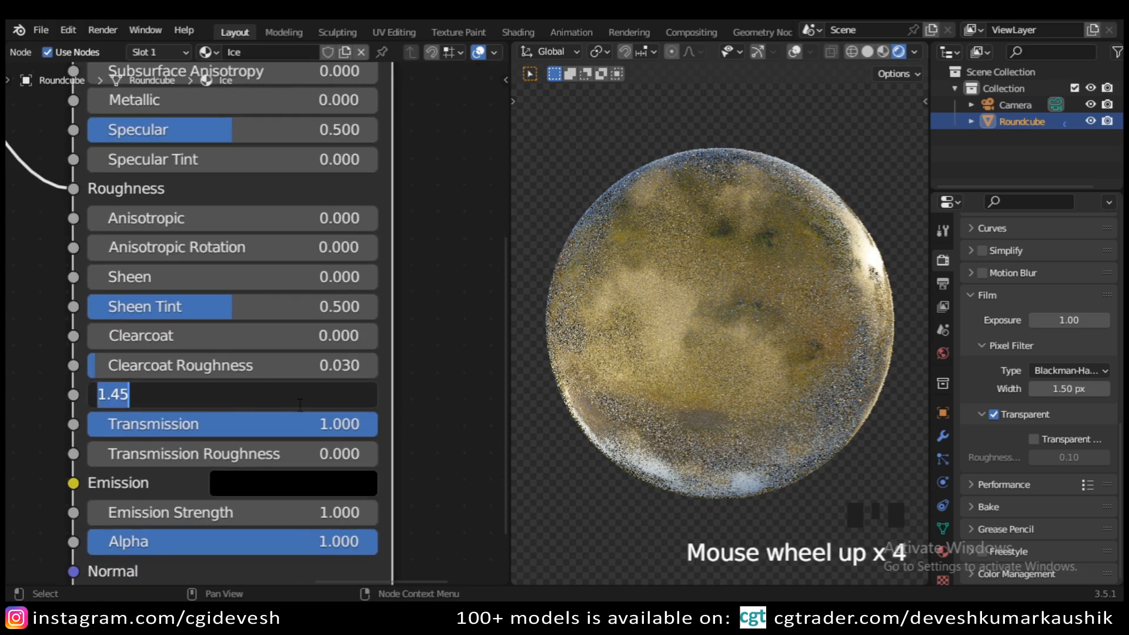
{"action": "type", "text": "1.31"}
{"action": "key", "text": "Return"}
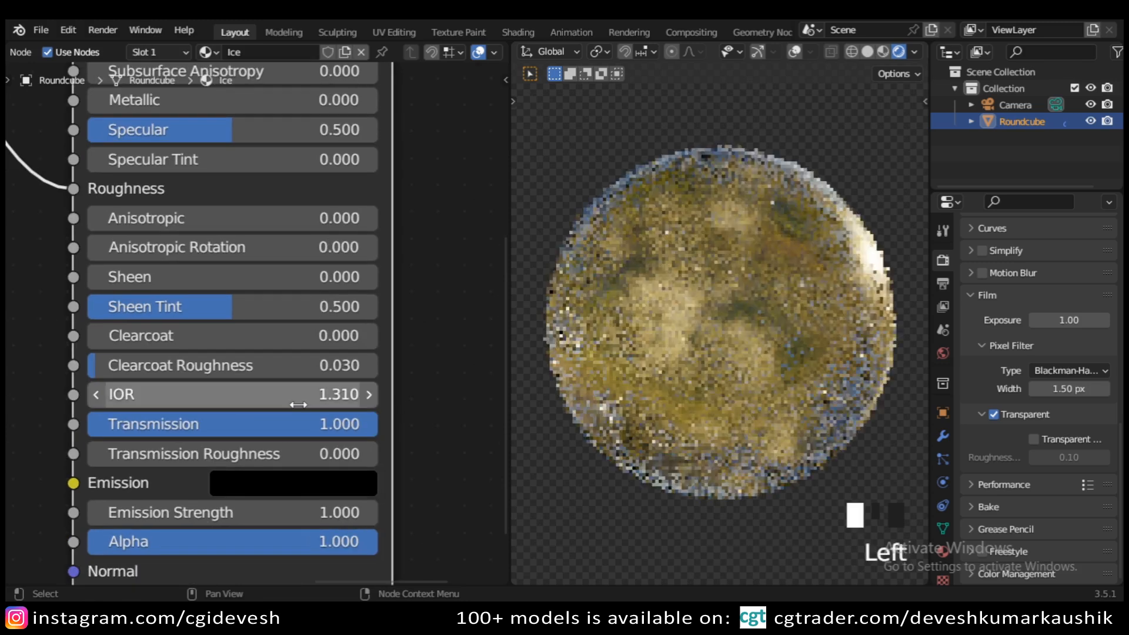
- Examine the ColorRamp-to-Roughness connection and the rendered sphere from another angle
{"action": "scroll", "coordinate": [408, 367], "scroll_direction": "down", "scroll_amount": 1}
{"action": "scroll", "coordinate": [408, 368], "scroll_direction": "down", "scroll_amount": 6}
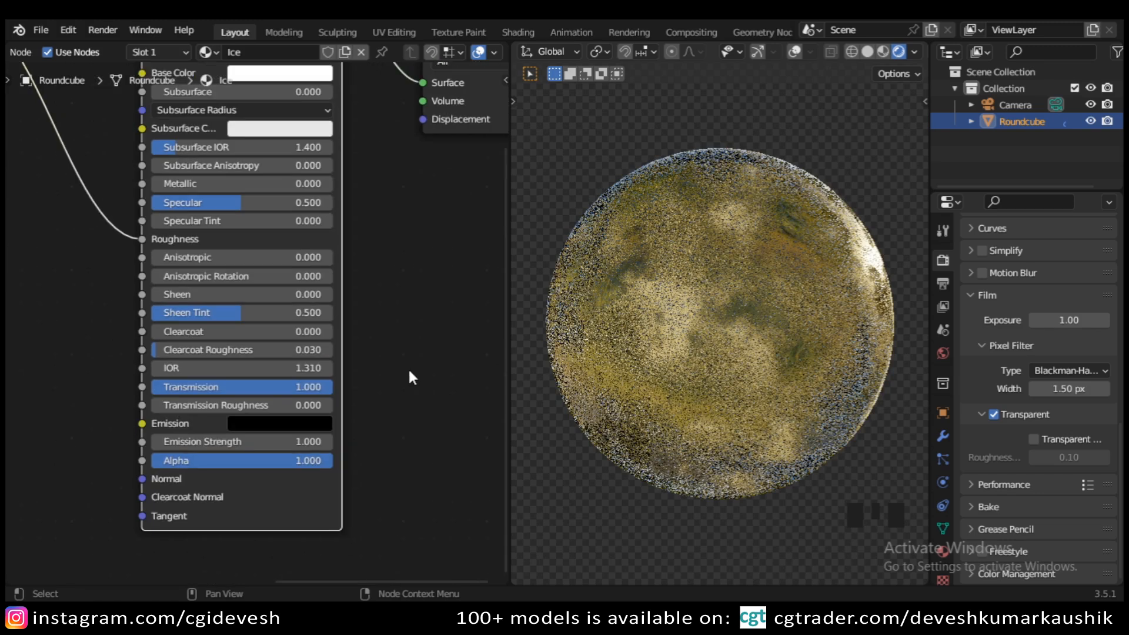
{"action": "scroll", "coordinate": [94, 351], "scroll_direction": "down", "scroll_amount": 4}
{"action": "middle_click_drag", "start_coordinate": [95, 354], "coordinate": [220, 360]}
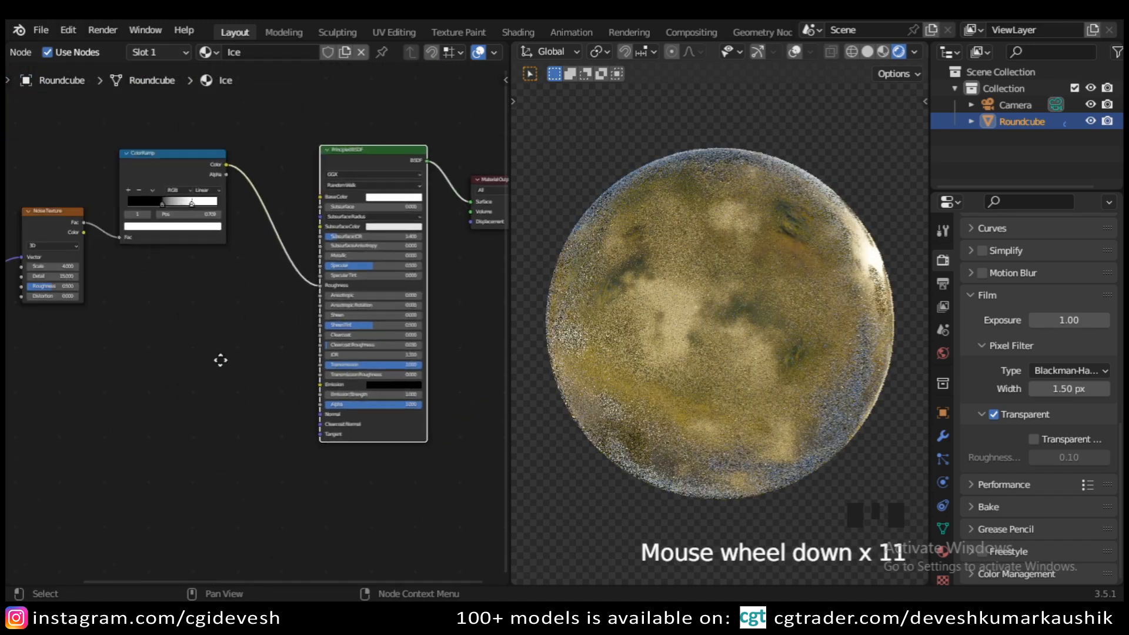
{"action": "middle_click_drag", "start_coordinate": [198, 308], "coordinate": [224, 419]}
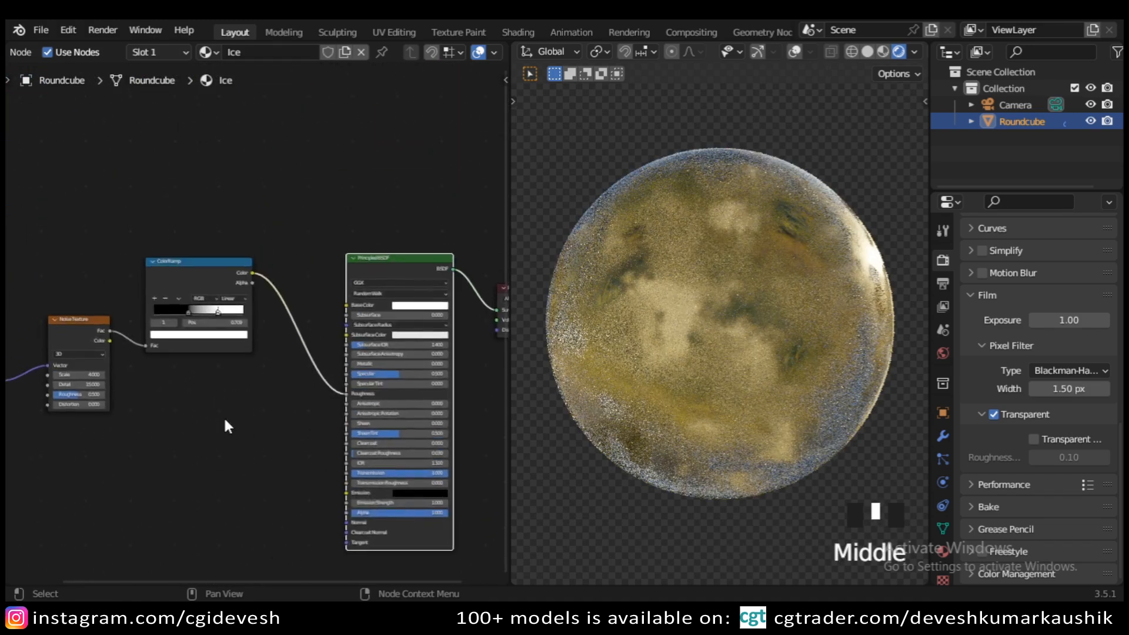
{"action": "scroll", "coordinate": [226, 420], "scroll_direction": "up", "scroll_amount": 8}
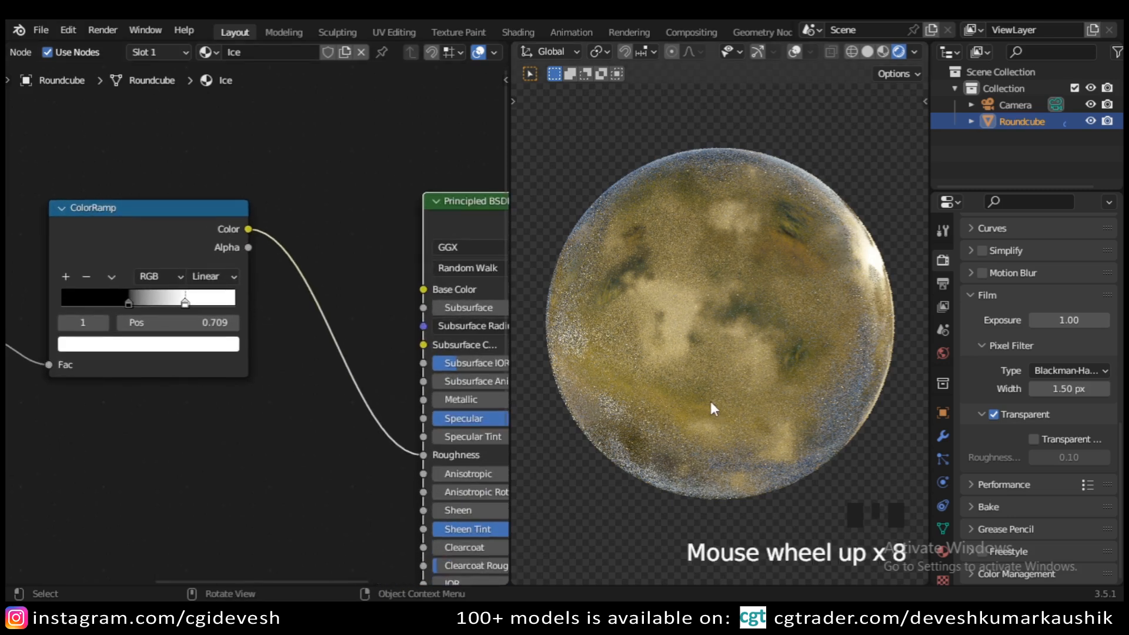
{"action": "mouse_move", "coordinate": [710, 401]}
{"action": "middle_mouse_down"}
{"action": "mouse_move", "coordinate": [598, 426]}
{"action": "mouse_move", "coordinate": [733, 393]}
{"action": "mouse_move", "coordinate": [708, 421]}
{"action": "middle_mouse_up"}
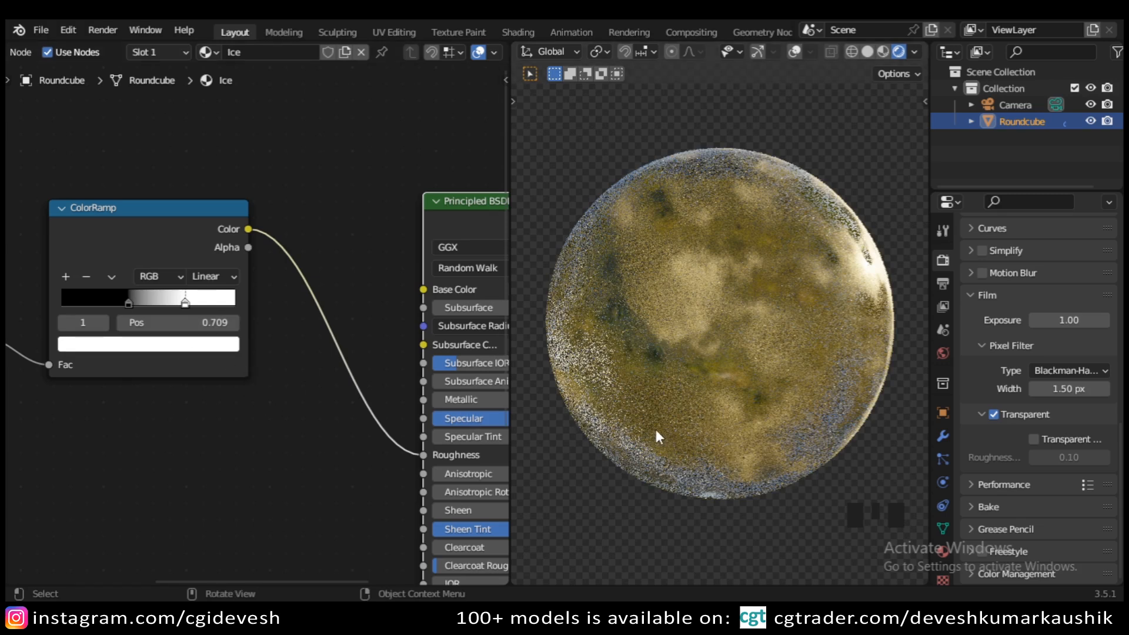
- Undo the IOR and Transmission changes and re-enter Transmission 1.000 and IOR 1.310 on the Principled BSDF
{"action": "key", "text": "ctrl+z"}
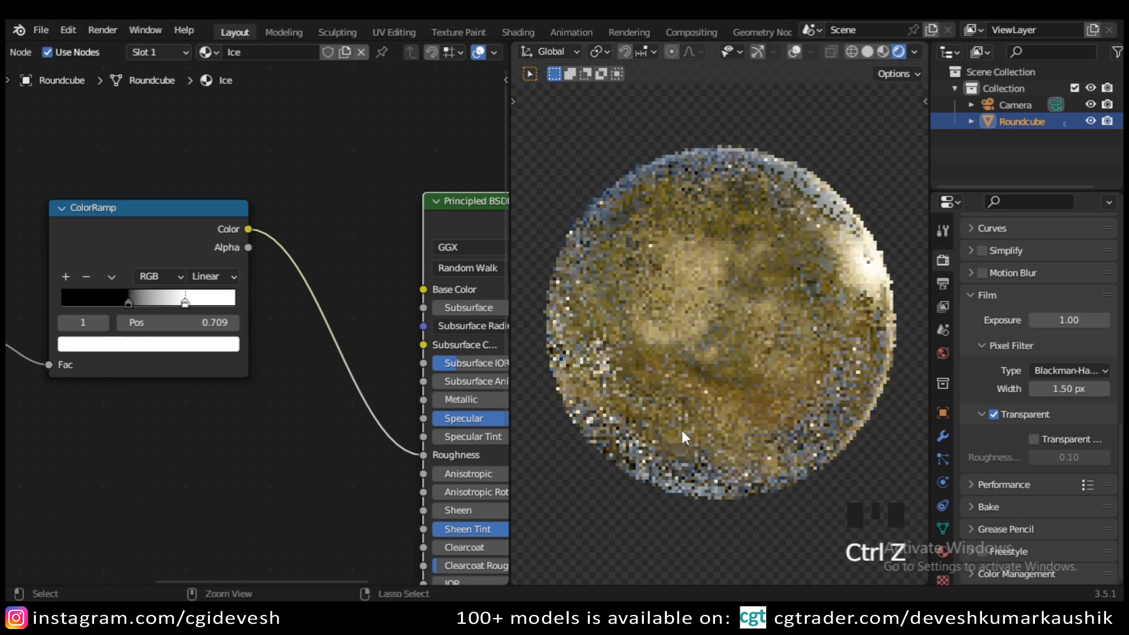
{"action": "key", "text": "ctrl+z"}
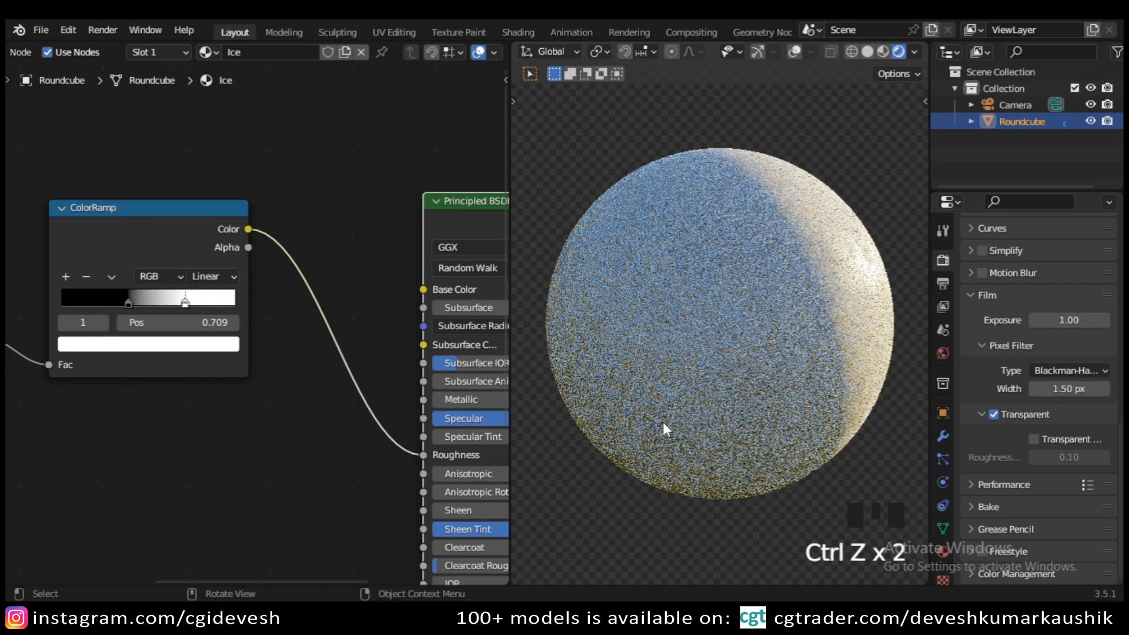
{"action": "scroll", "coordinate": [277, 480], "scroll_direction": "down", "scroll_amount": 5}
{"action": "middle_click_drag", "start_coordinate": [297, 489], "coordinate": [109, 330]}
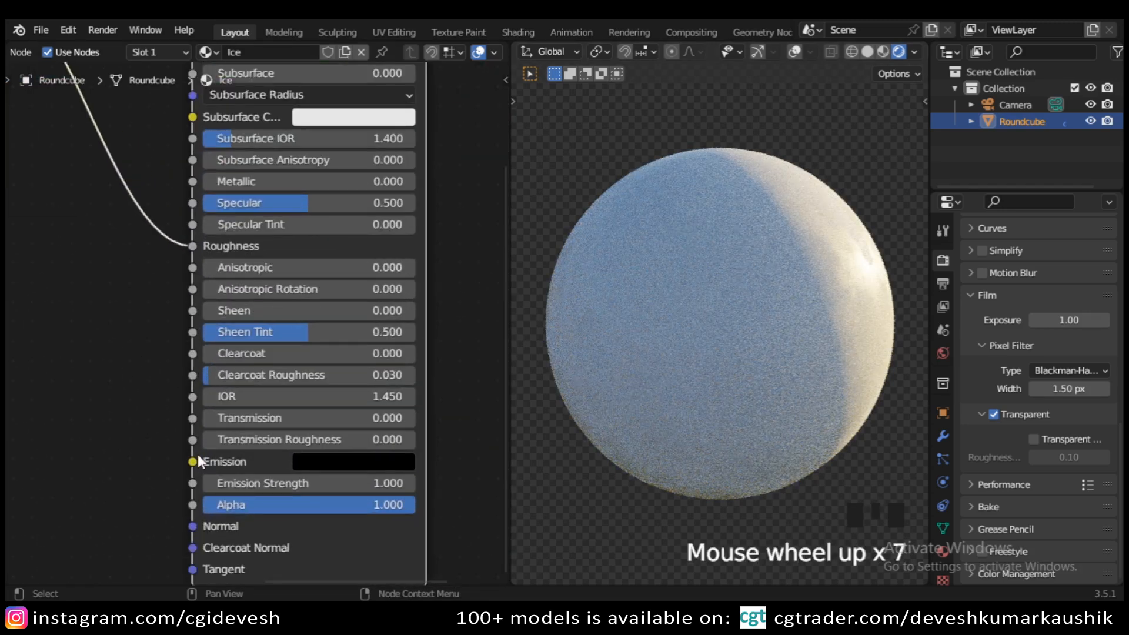
{"action": "left_click_drag", "start_coordinate": [247, 418], "coordinate": [365, 418]}
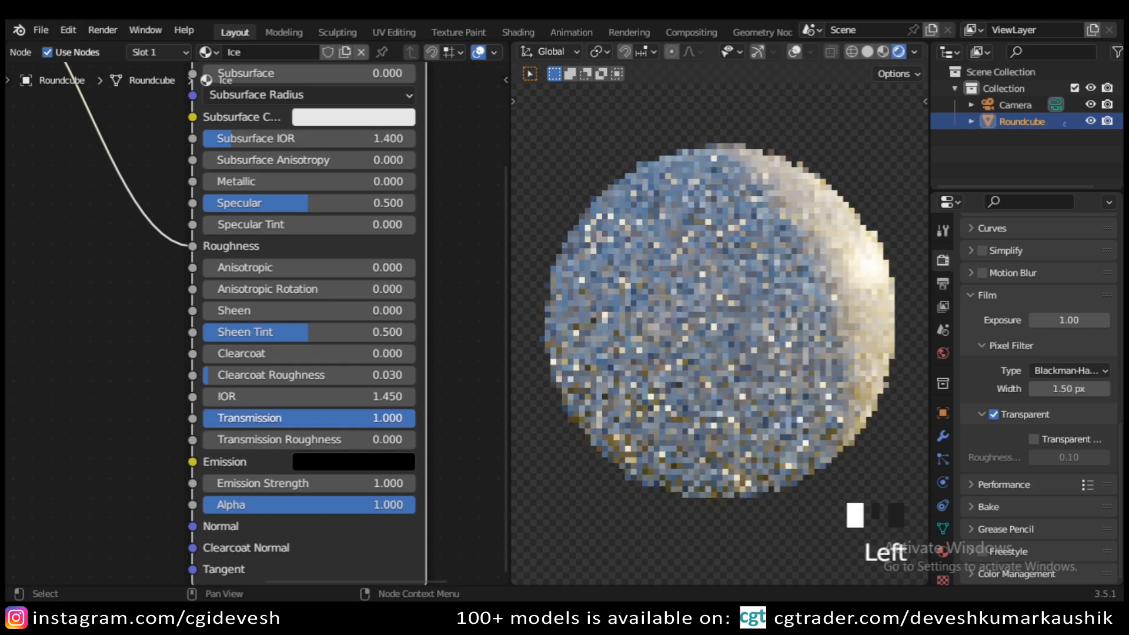
{"action": "left_click", "coordinate": [369, 397]}
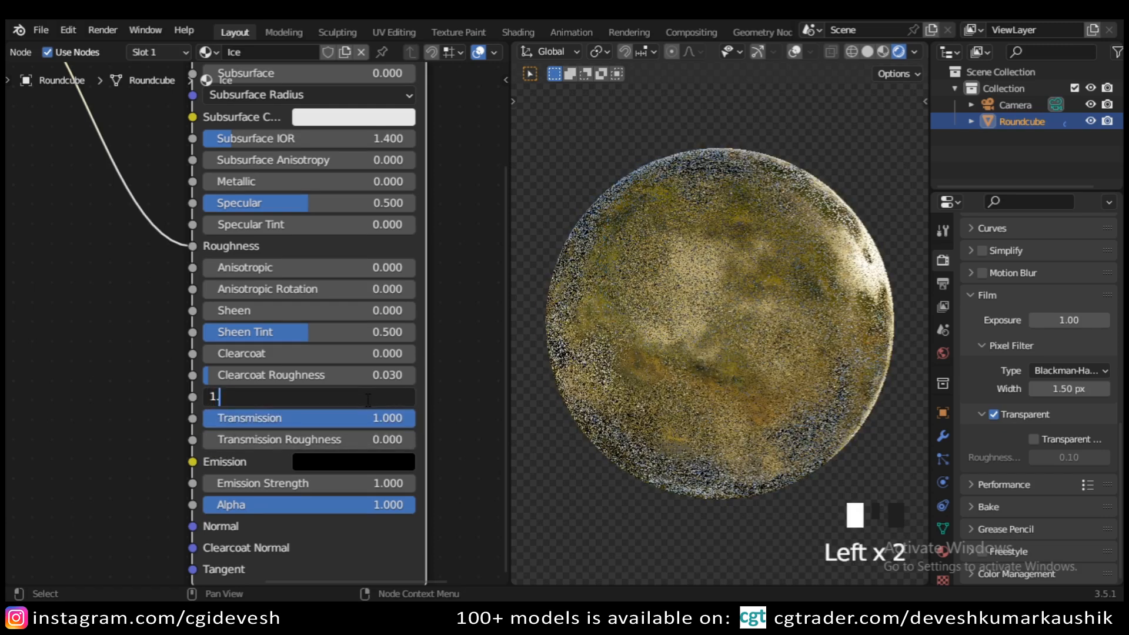
{"action": "key", "text": "Return"}
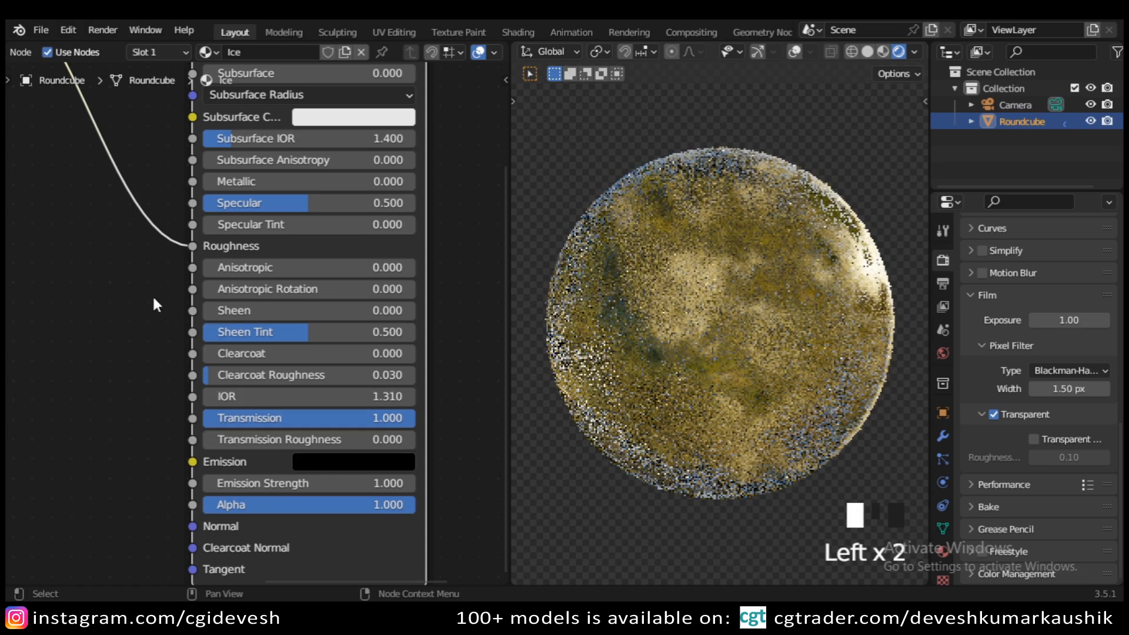
- Brighten the ColorRamp's black stop at position 0.382 to a dark grey with an HSV Value of 0.116
{"action": "scroll", "coordinate": [153, 300], "scroll_direction": "down", "scroll_amount": 6}
{"action": "scroll", "coordinate": [139, 314], "scroll_direction": "up", "scroll_amount": 5}
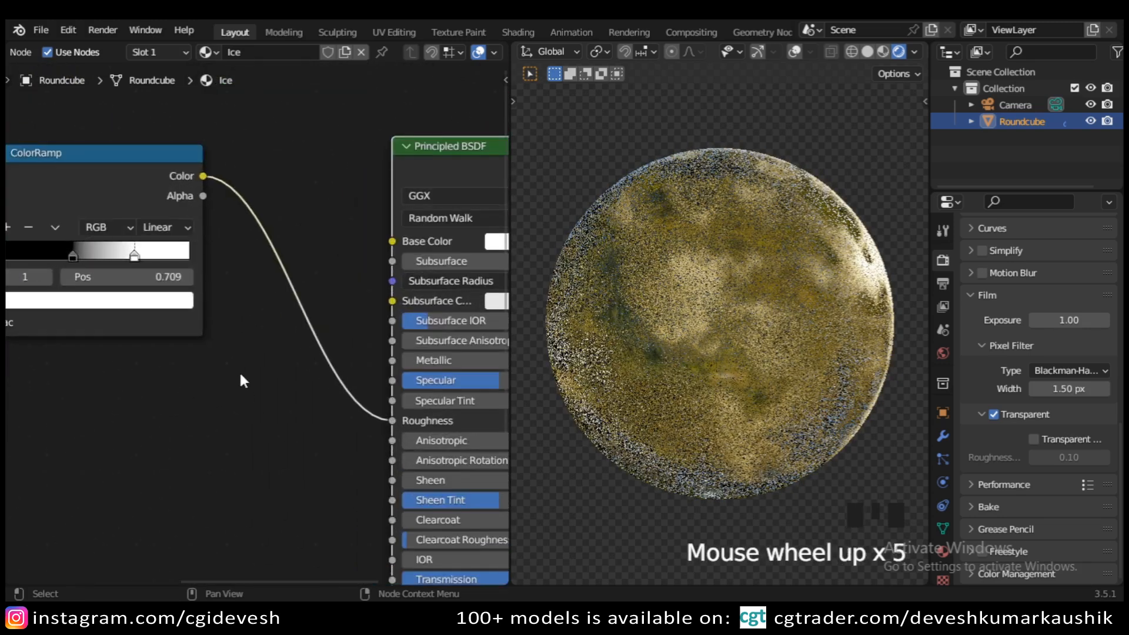
{"action": "left_click", "coordinate": [187, 285]}
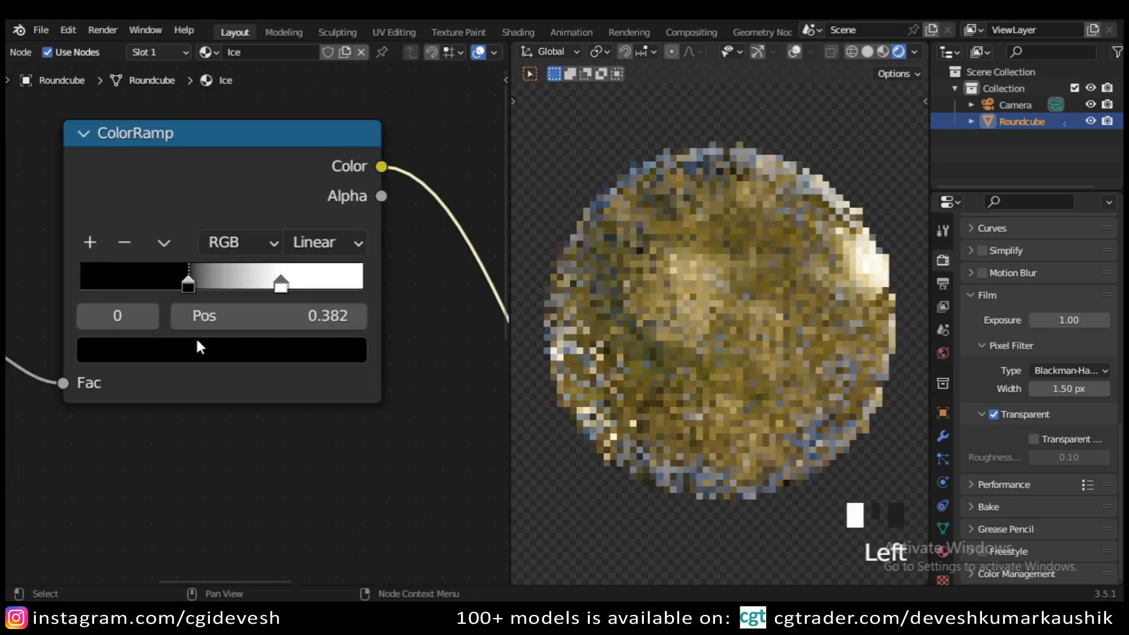
{"action": "left_click", "coordinate": [199, 351]}
{"action": "scroll", "coordinate": [427, 468], "scroll_direction": "down", "scroll_amount": 4}
{"action": "middle_click_drag", "start_coordinate": [390, 566], "coordinate": [334, 19]}
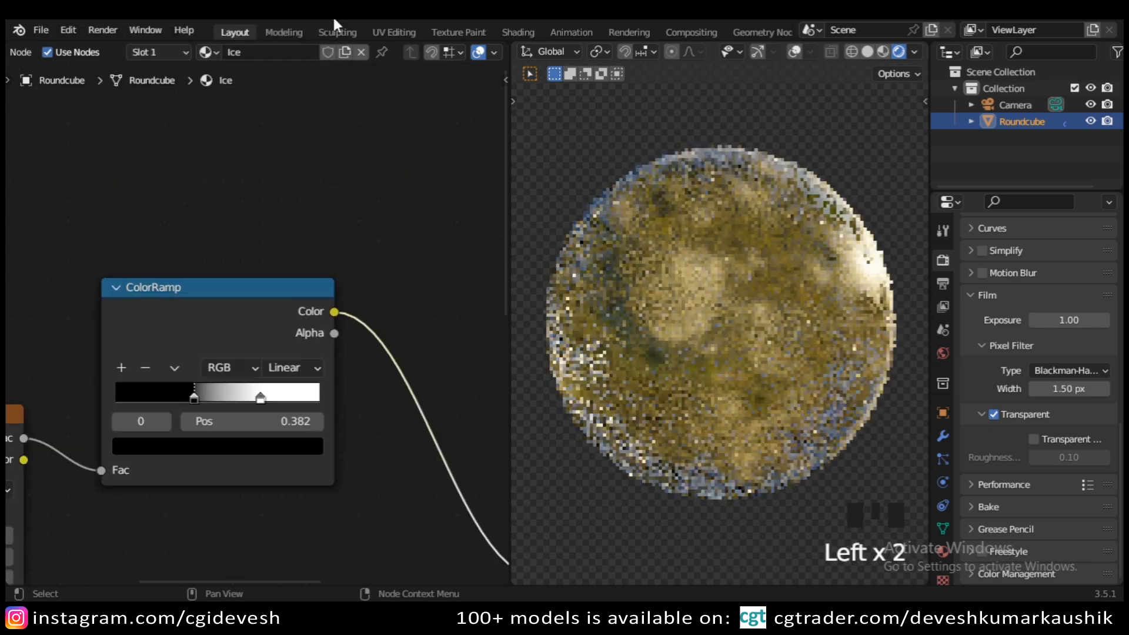
{"action": "middle_click", "coordinate": [333, 24]}
{"action": "left_click", "coordinate": [234, 445]}
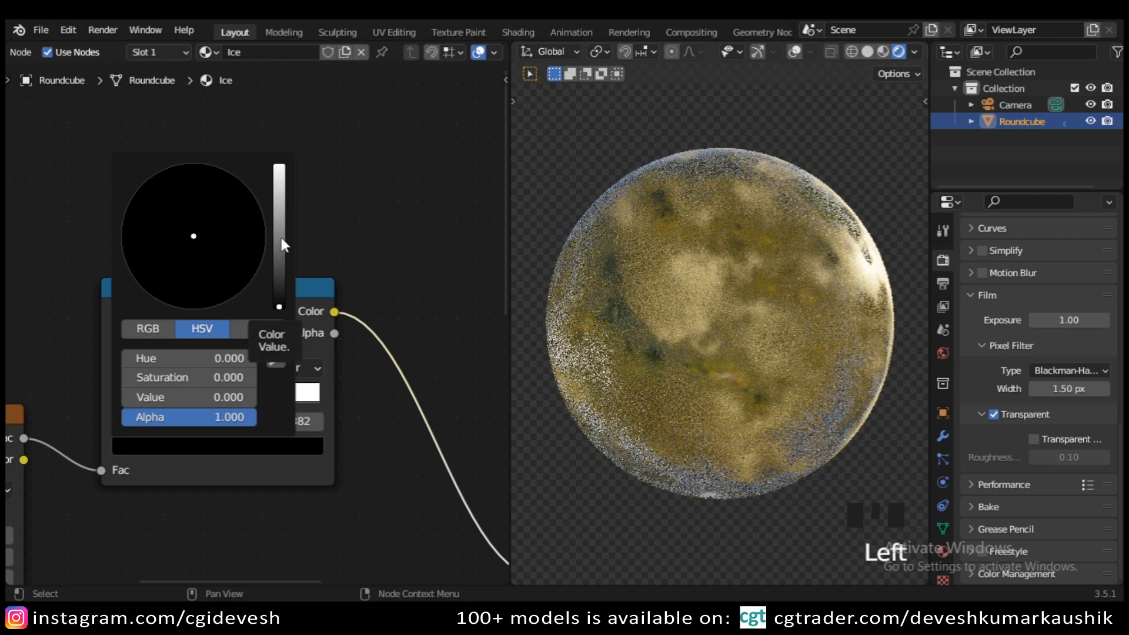
{"action": "left_click", "coordinate": [280, 264]}
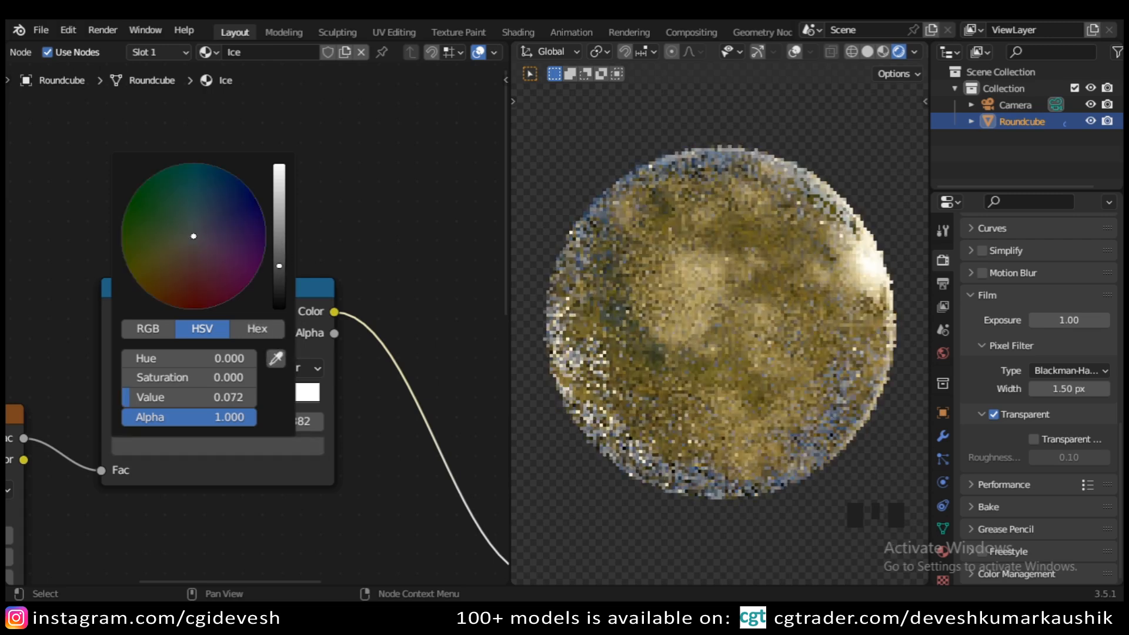
{"action": "mouse_move", "coordinate": [280, 266]}
{"action": "left_mouse_down"}
{"action": "mouse_move", "coordinate": [279, 286]}
{"action": "mouse_move", "coordinate": [279, 259]}
{"action": "left_mouse_up"}
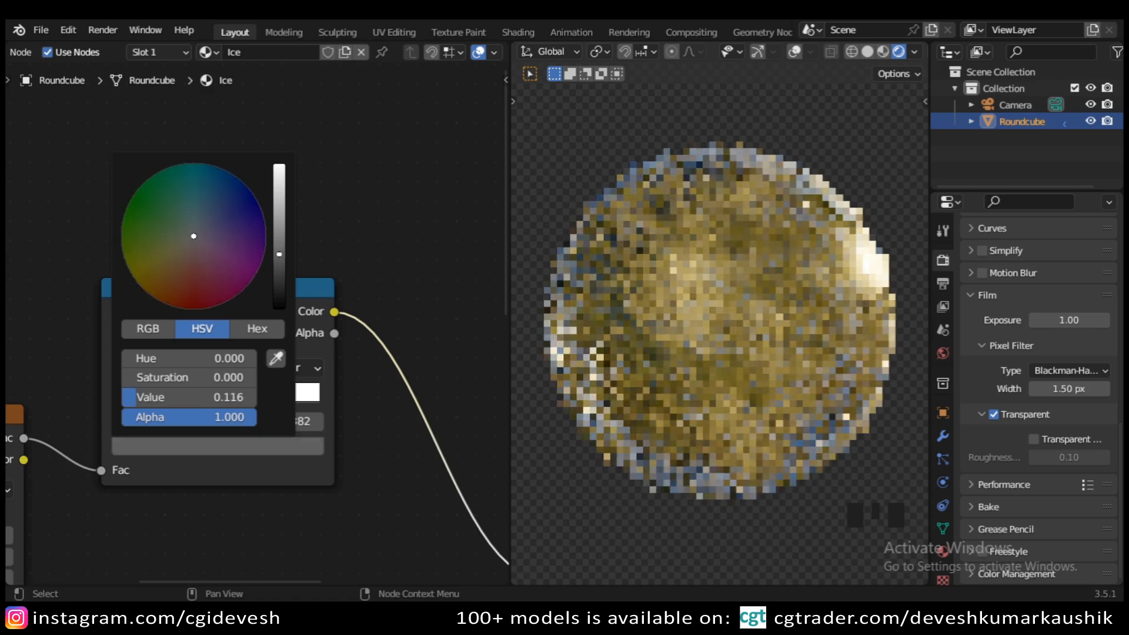
{"action": "left_click", "coordinate": [371, 485]}
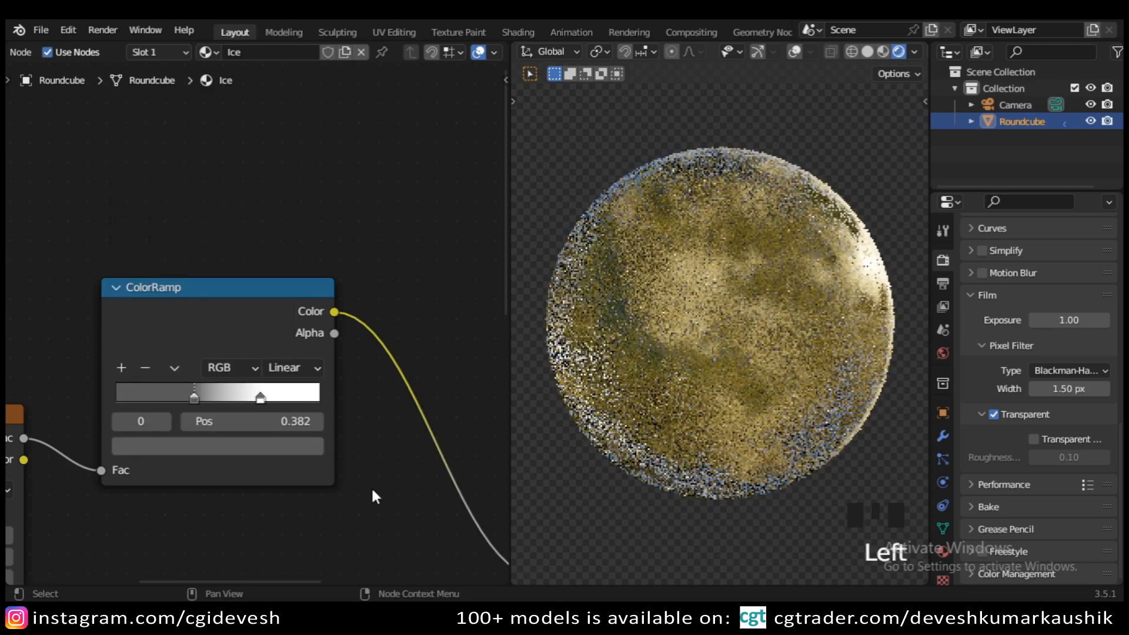
- Add a Bump node below the ColorRamp, beside the Principled BSDF
{"action": "scroll", "coordinate": [372, 486], "scroll_direction": "down", "scroll_amount": 2}
{"action": "scroll", "coordinate": [371, 485], "scroll_direction": "down", "scroll_amount": 7}
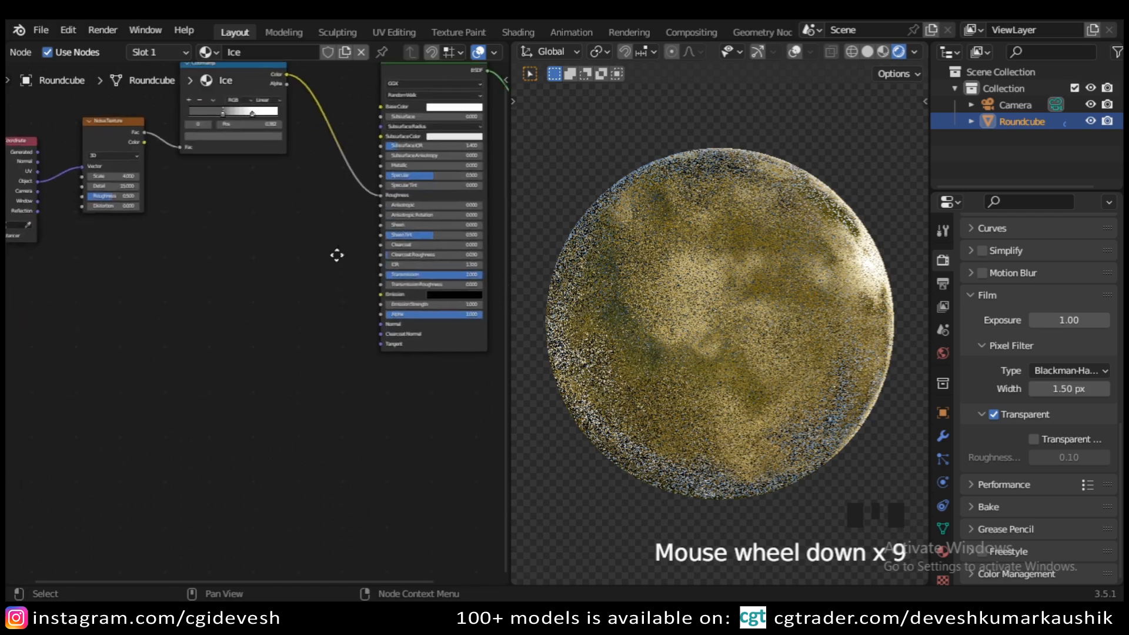
{"action": "scroll", "coordinate": [222, 353], "scroll_direction": "up", "scroll_amount": 4}
{"action": "key", "text": "shift+a"}
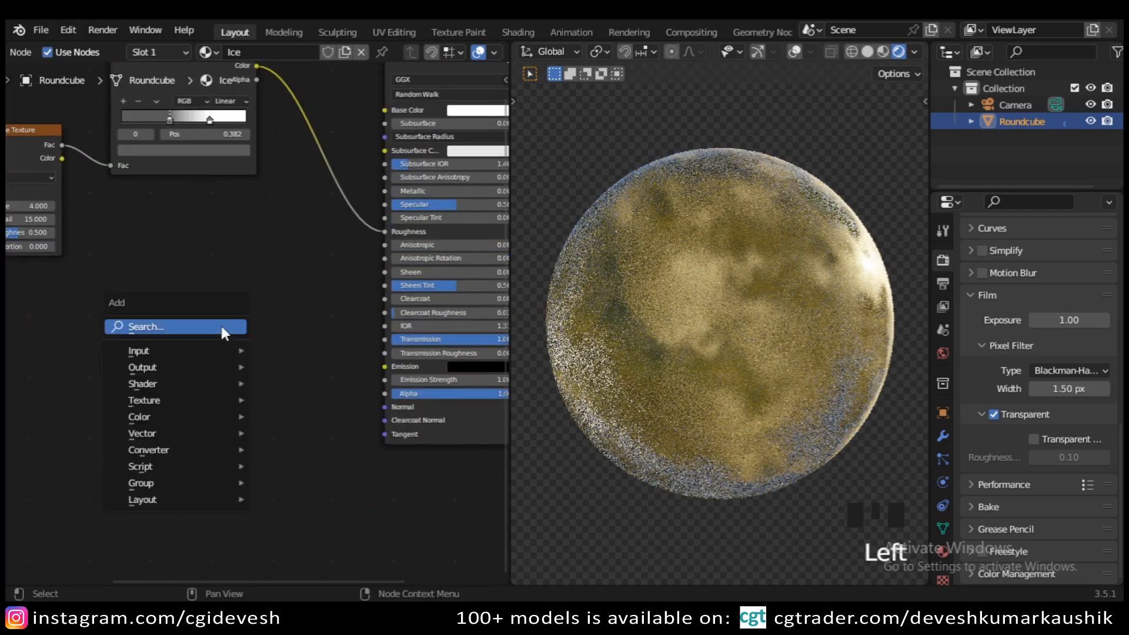
{"action": "left_click", "coordinate": [221, 326]}
{"action": "type", "text": "bum"}
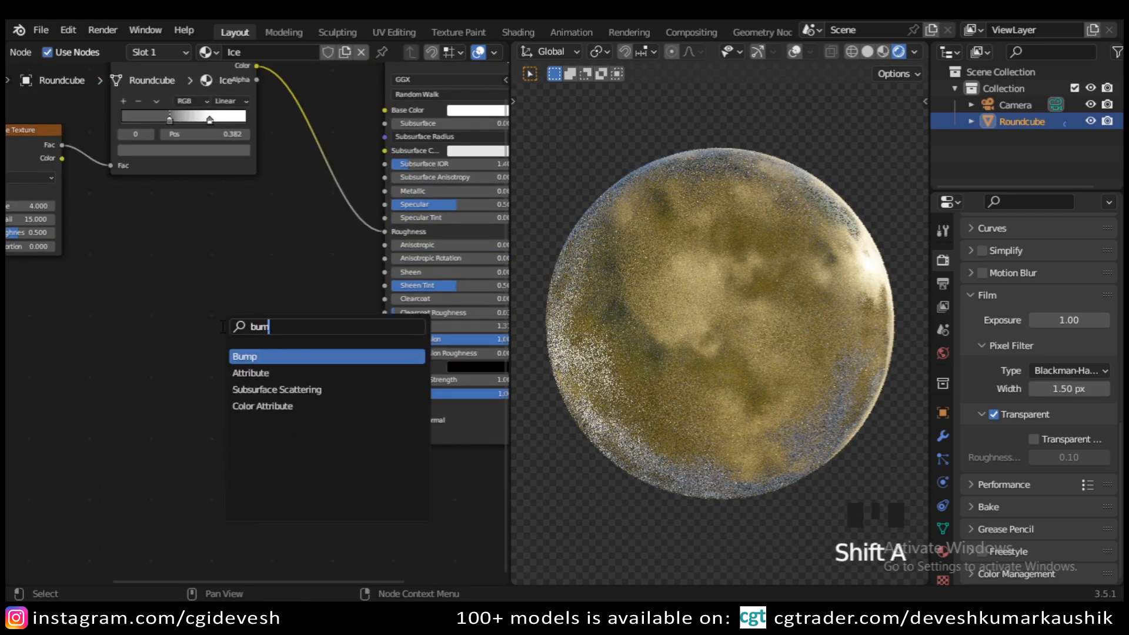
{"action": "type", "text": "p"}
{"action": "left_click", "coordinate": [246, 356]}
{"action": "left_click", "coordinate": [297, 326]}
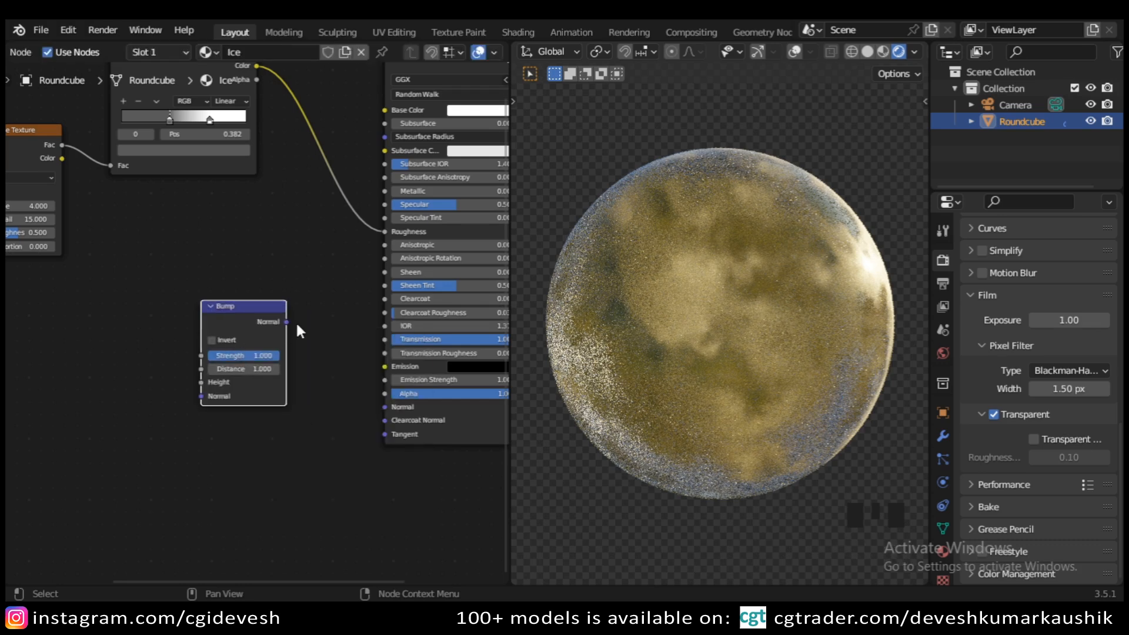
- Connect the Bump's Normal output to the Principled BSDF's Normal and the Noise Texture's Fac to the Bump's Height
{"action": "scroll", "coordinate": [270, 386], "scroll_direction": "up", "scroll_amount": 5}
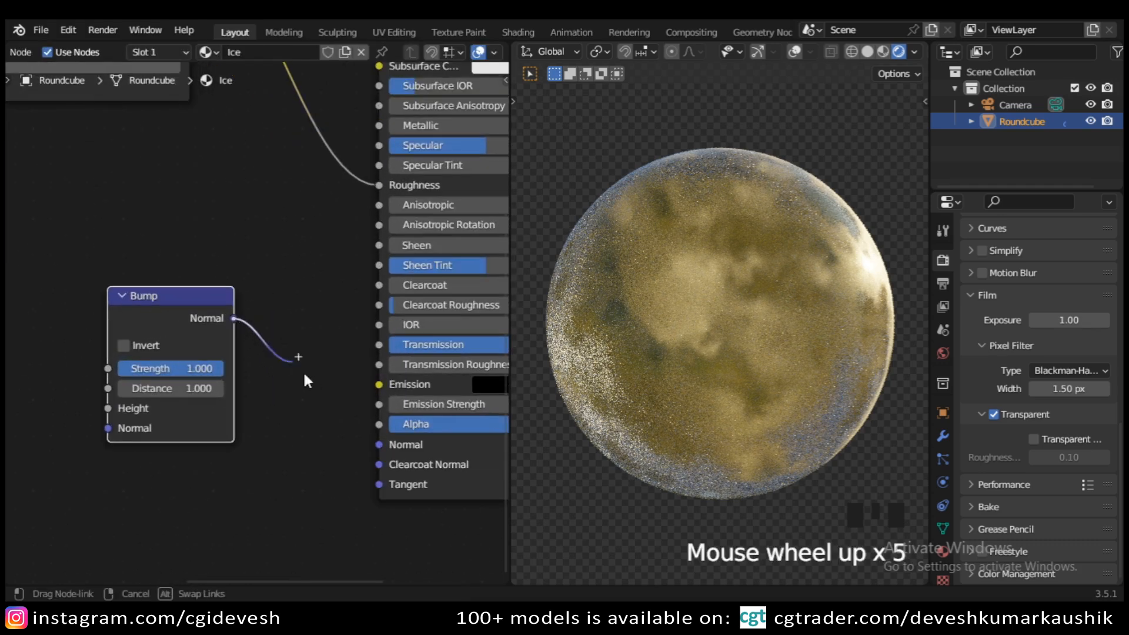
{"action": "left_click_drag", "start_coordinate": [304, 376], "coordinate": [379, 444]}
{"action": "middle_click_drag", "start_coordinate": [134, 226], "coordinate": [325, 338]}
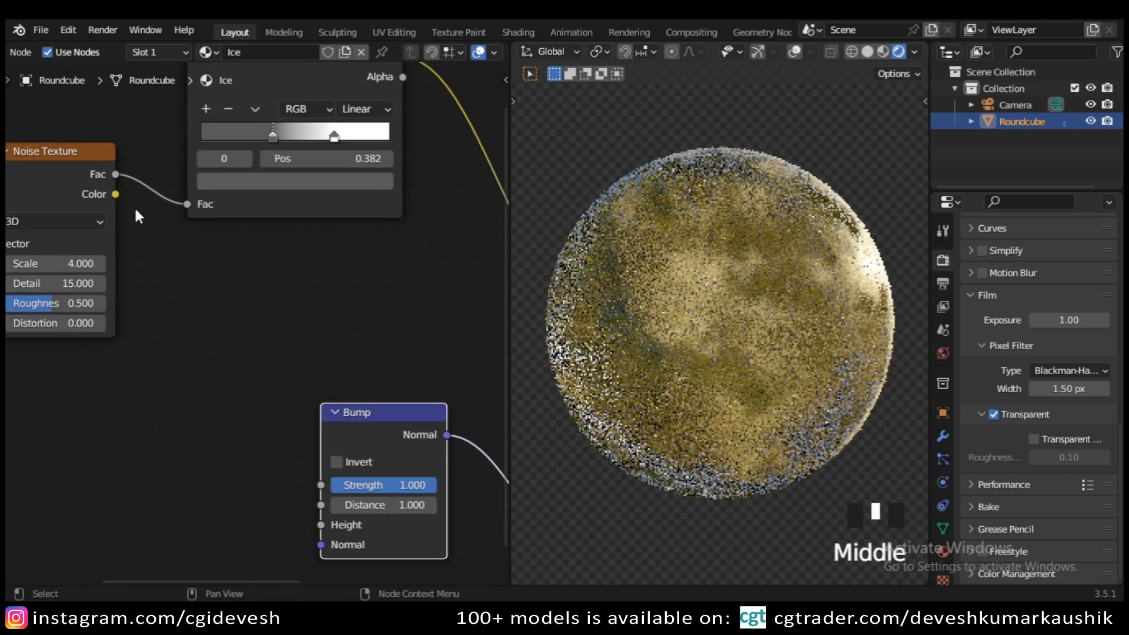
{"action": "left_click_drag", "start_coordinate": [115, 175], "coordinate": [321, 524]}
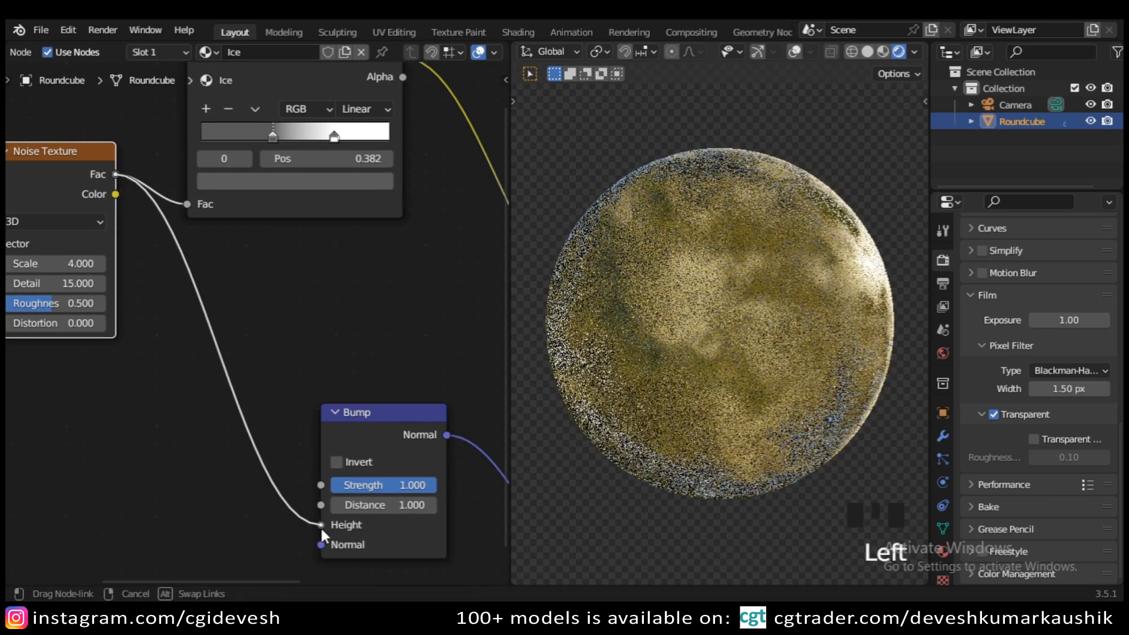
{"action": "middle_click_drag", "start_coordinate": [242, 445], "coordinate": [135, 412]}
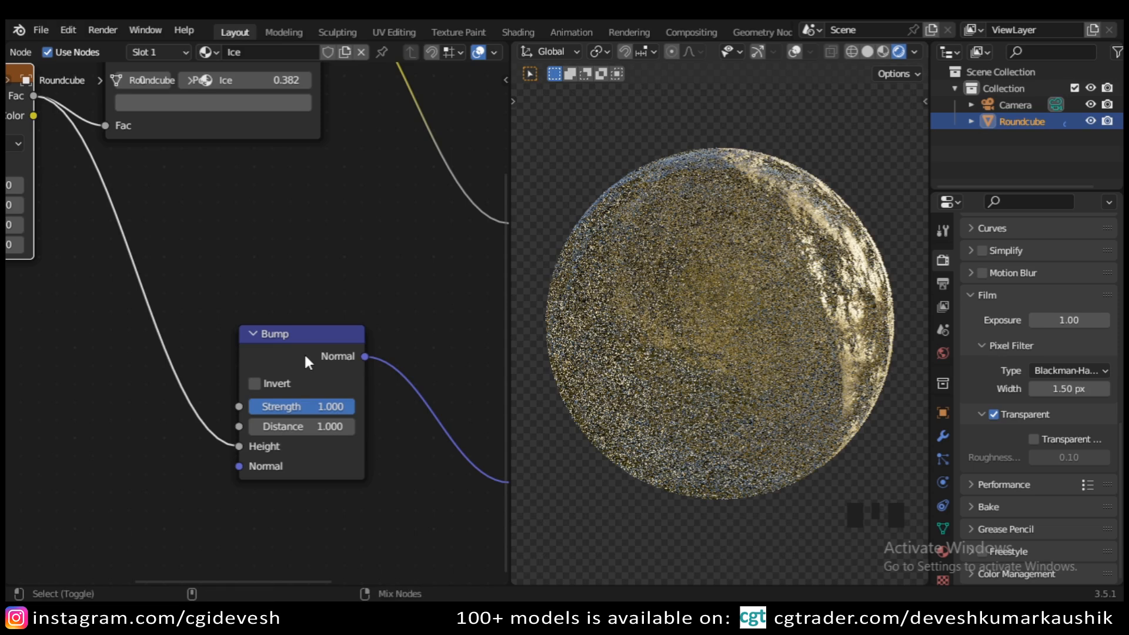
- Preview the Bump node's output on the sphere and set its Strength to 0.2
{"action": "left_click", "coordinate": [304, 352], "text": "ctrl+shift"}
{"action": "left_click", "coordinate": [305, 405]}
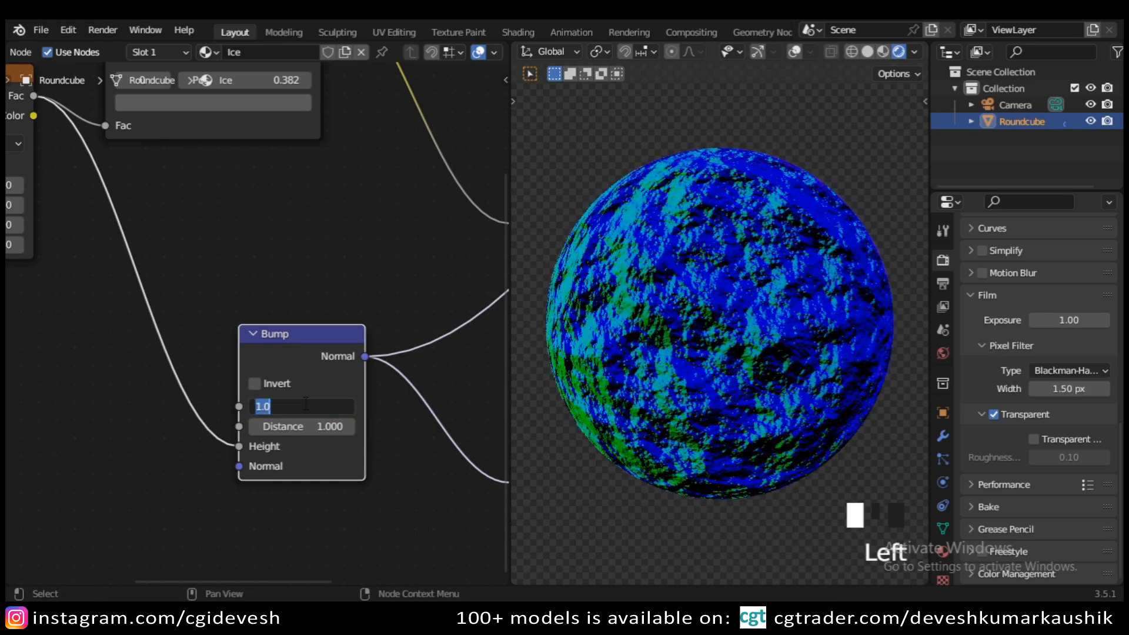
{"action": "type", "text": "0.2"}
{"action": "key", "text": "Return"}
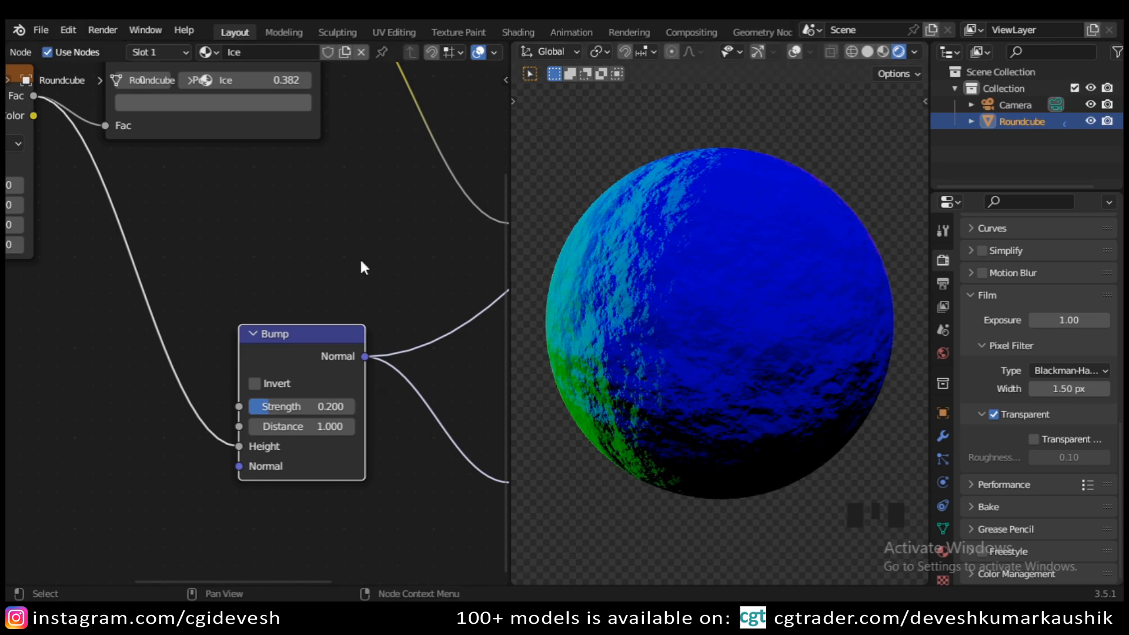
- Route the Principled BSDF back to the Material Output in place of the Bump preview
{"action": "scroll", "coordinate": [359, 256], "scroll_direction": "down", "scroll_amount": 5}
{"action": "middle_click_drag", "start_coordinate": [344, 267], "coordinate": [263, 224]}
{"action": "left_click", "coordinate": [305, 146], "text": "ctrl+shift"}
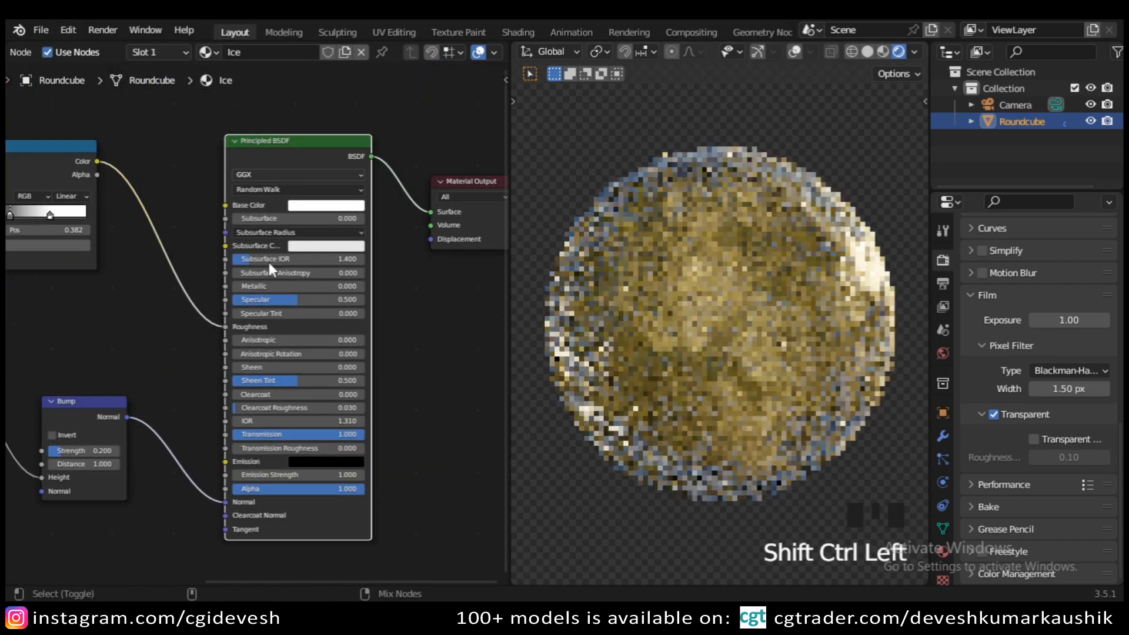
- Reposition the Noise Texture, then duplicate the ColorRamp and insert the copy between the Noise Texture's Fac and the Bump's Height
{"action": "scroll", "coordinate": [81, 363], "scroll_direction": "down", "scroll_amount": 4}
{"action": "middle_click_drag", "start_coordinate": [81, 363], "coordinate": [334, 324]}
{"action": "left_click_drag", "start_coordinate": [223, 241], "coordinate": [225, 278]}
{"action": "scroll", "coordinate": [276, 414], "scroll_direction": "up", "scroll_amount": 5}
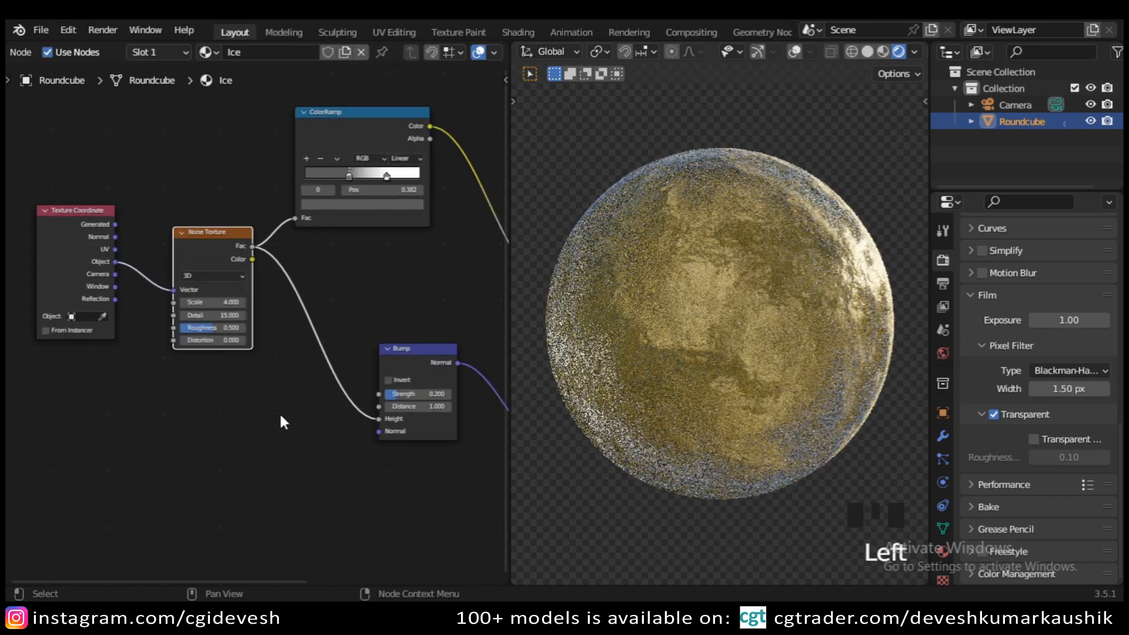
{"action": "middle_click_drag", "start_coordinate": [280, 309], "coordinate": [273, 402]}
{"action": "left_click", "coordinate": [257, 158]}
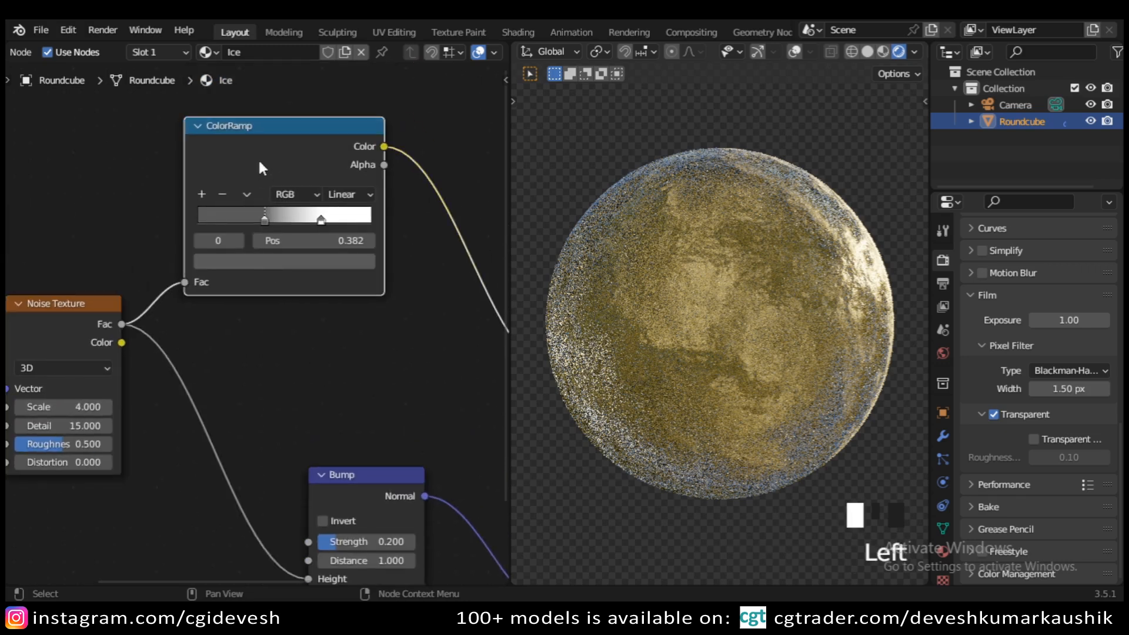
{"action": "key", "text": "shift+d"}
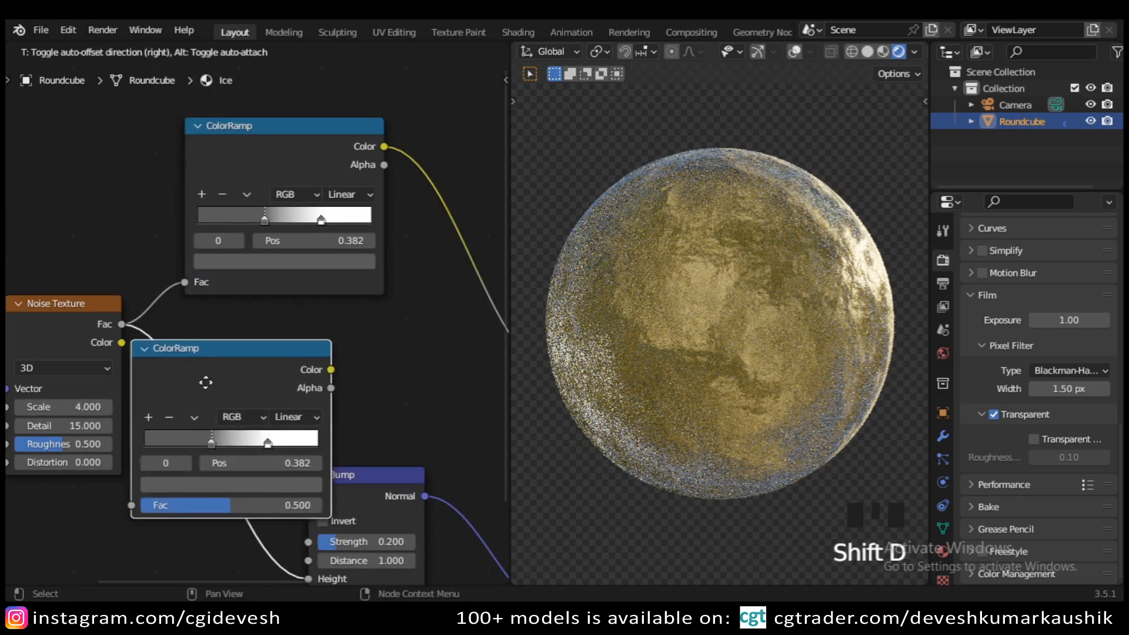
{"action": "left_click", "coordinate": [242, 433]}
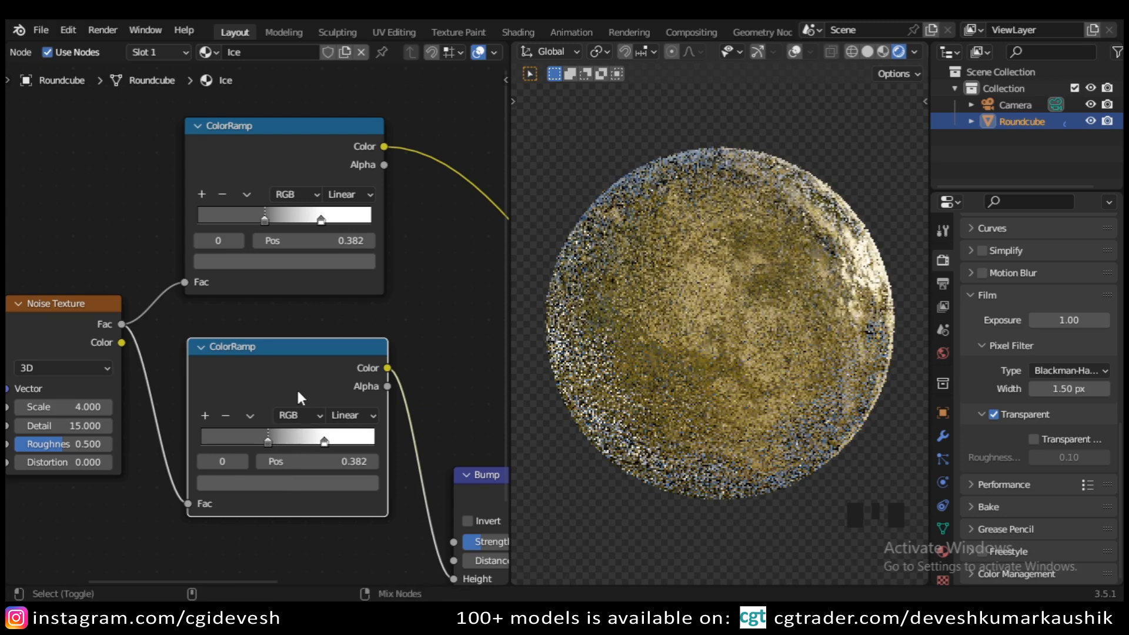
- Preview the duplicated ColorRamp and the Bump node on the sphere in turn, then return to the Principled BSDF output
{"action": "left_click", "coordinate": [325, 481], "text": "ctrl+shift"}
{"action": "scroll", "coordinate": [285, 461], "scroll_direction": "up", "scroll_amount": 2}
{"action": "scroll", "coordinate": [285, 461], "scroll_direction": "up", "scroll_amount": 3}
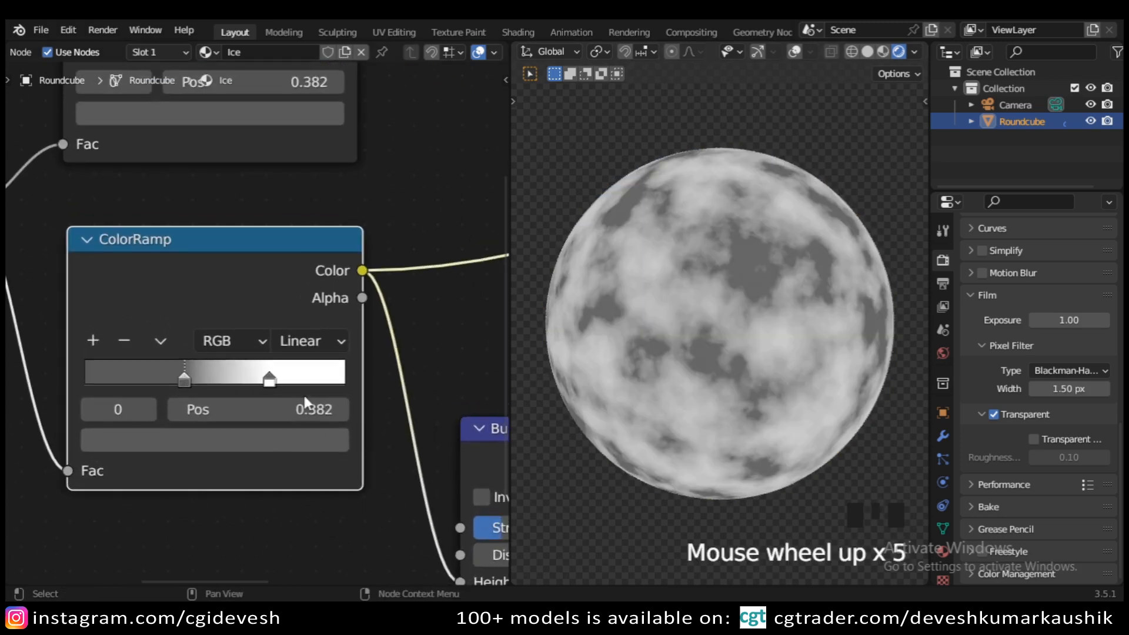
{"action": "scroll", "coordinate": [351, 473], "scroll_direction": "down", "scroll_amount": 3}
{"action": "middle_click_drag", "start_coordinate": [211, 471], "coordinate": [93, 521]}
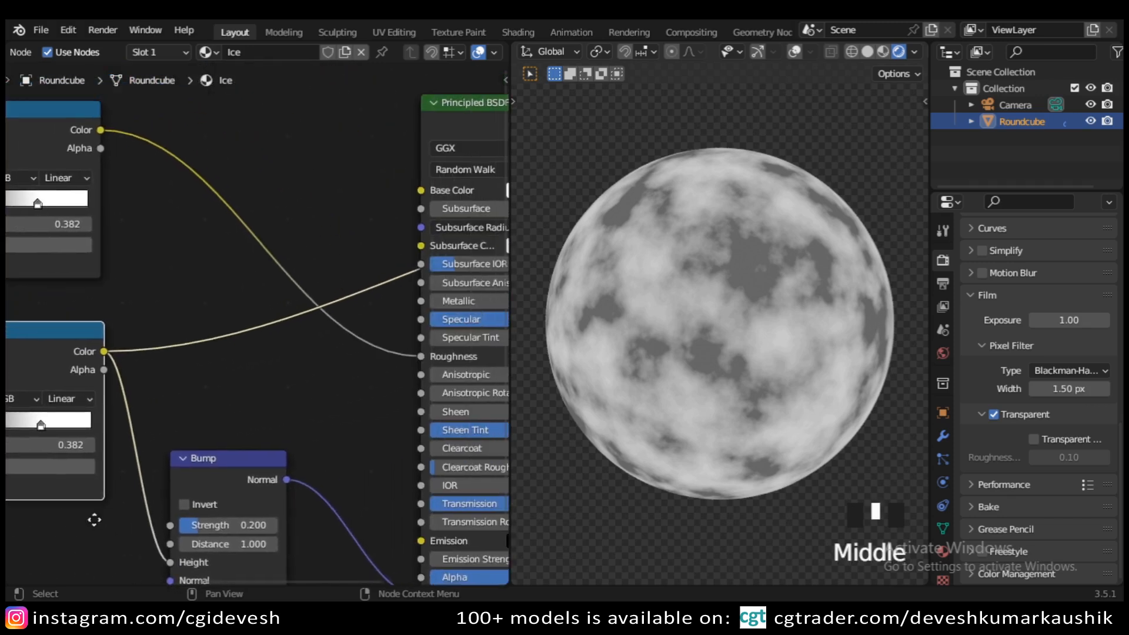
{"action": "left_click", "coordinate": [249, 446], "text": "ctrl+shift"}
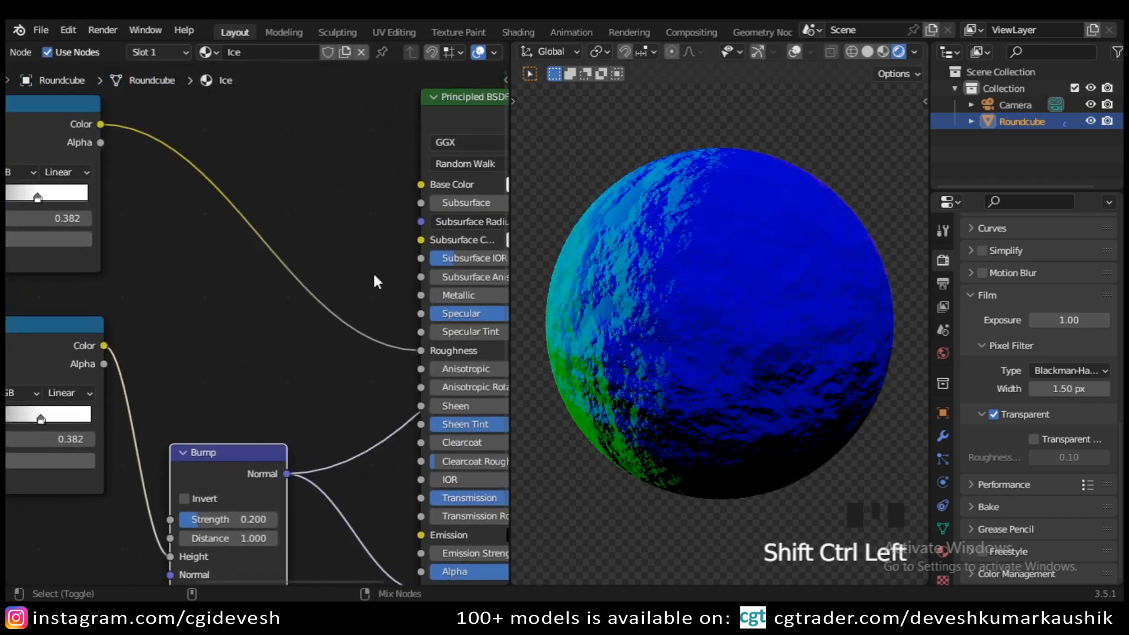
{"action": "left_click", "coordinate": [439, 107], "text": "ctrl+shift"}
- Examine the second ColorRamp's stops and the sphere's bump detail up close and from another side
{"action": "middle_click_drag", "start_coordinate": [185, 338], "coordinate": [384, 318]}
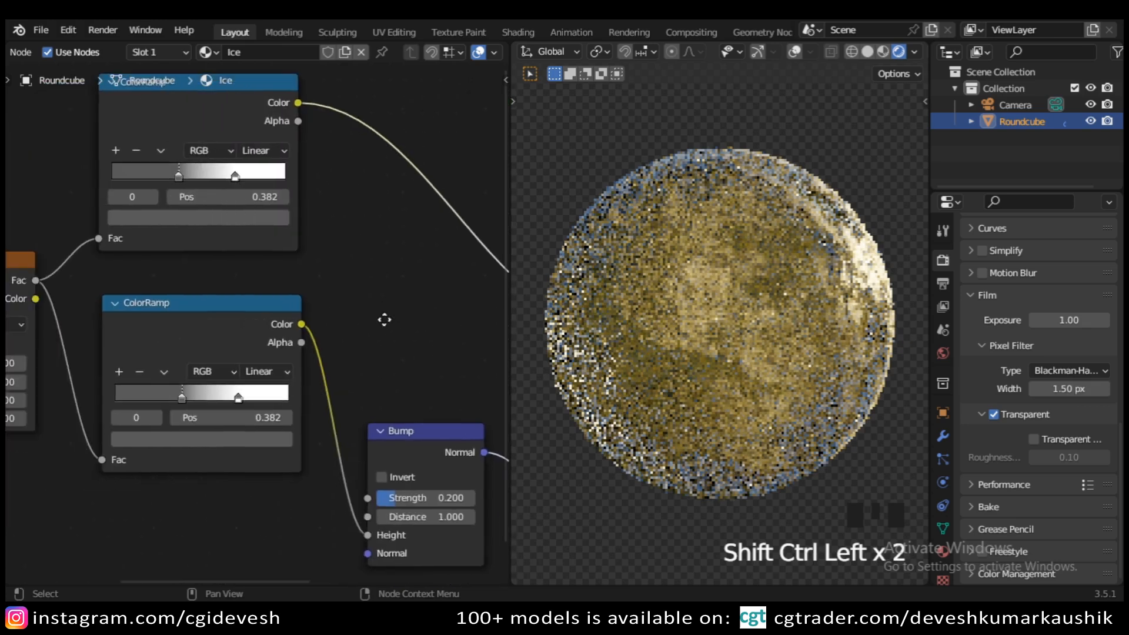
{"action": "scroll", "coordinate": [251, 407], "scroll_direction": "up", "scroll_amount": 4}
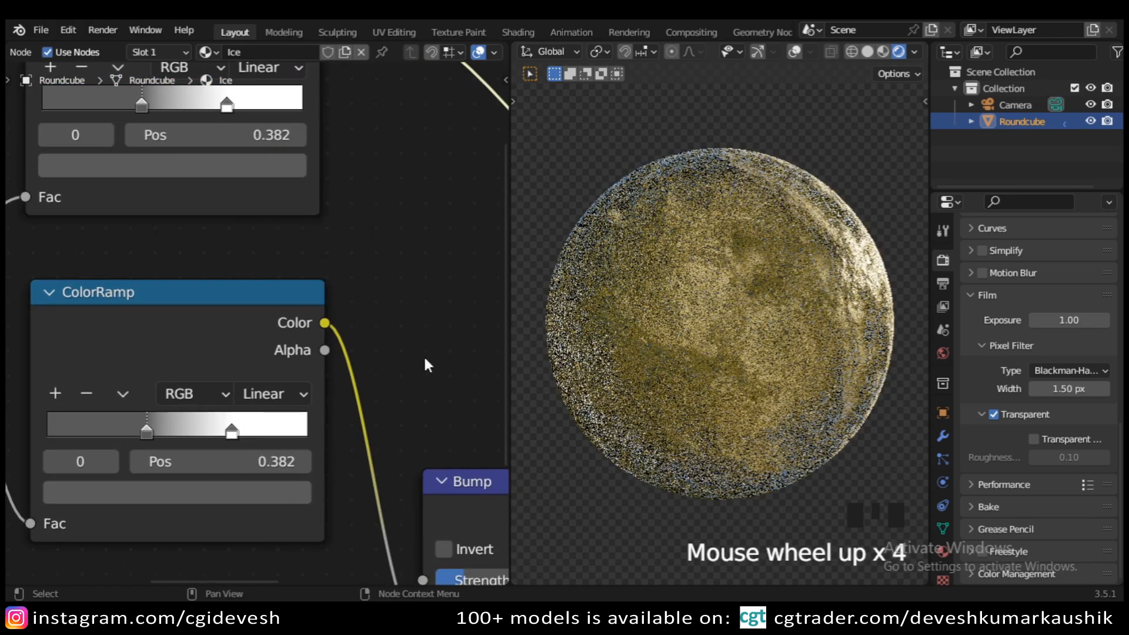
{"action": "scroll", "coordinate": [425, 360], "scroll_direction": "up", "scroll_amount": 1}
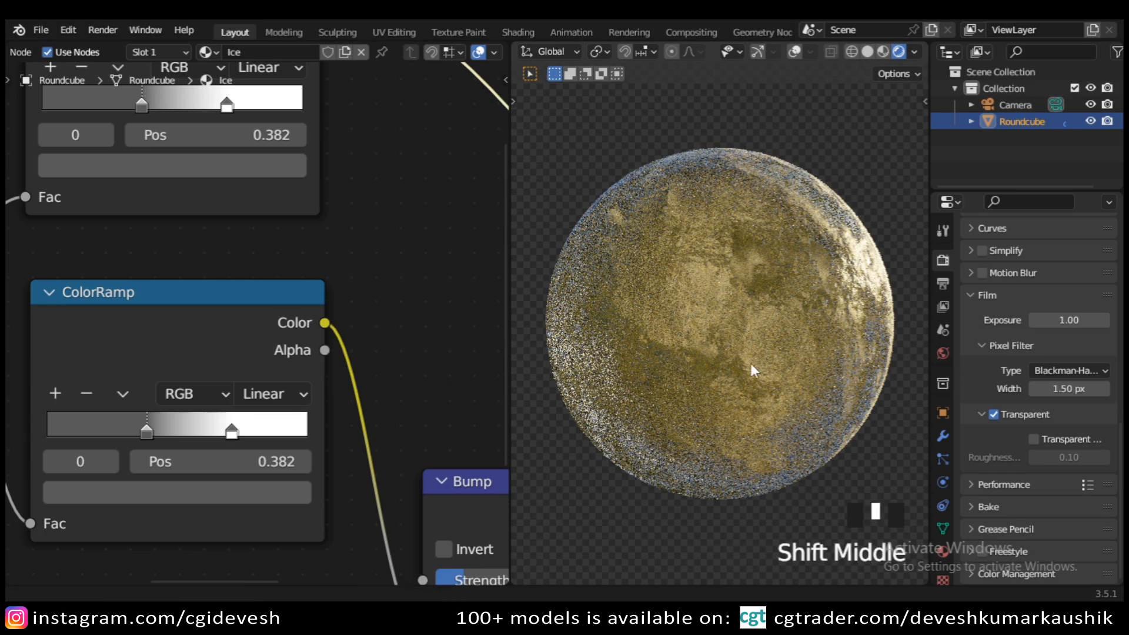
{"action": "middle_click_drag", "start_coordinate": [750, 363], "coordinate": [737, 375], "text": "shift"}
{"action": "scroll", "coordinate": [813, 363], "scroll_direction": "up", "scroll_amount": 3}
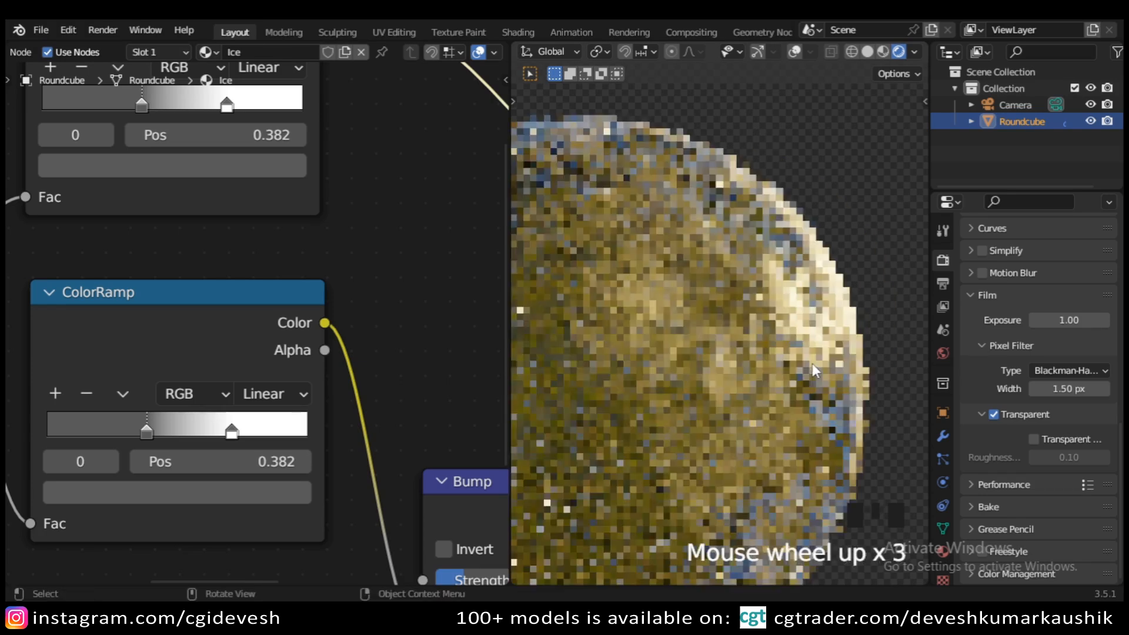
{"action": "scroll", "coordinate": [820, 387], "scroll_direction": "down", "scroll_amount": 1}
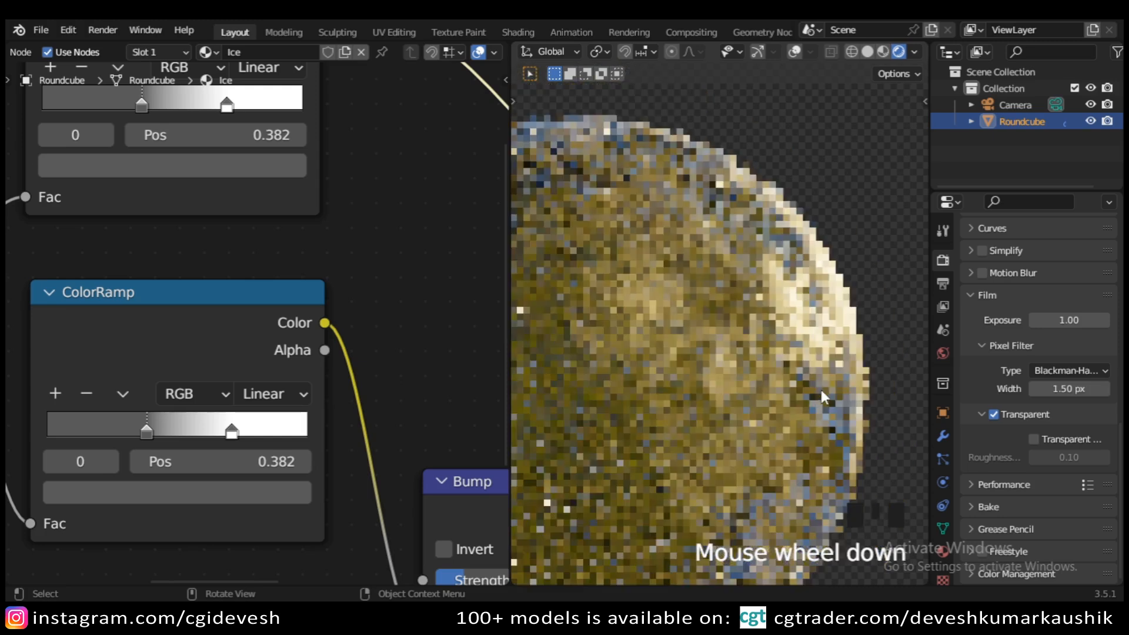
{"action": "middle_click_drag", "start_coordinate": [820, 387], "coordinate": [709, 402]}
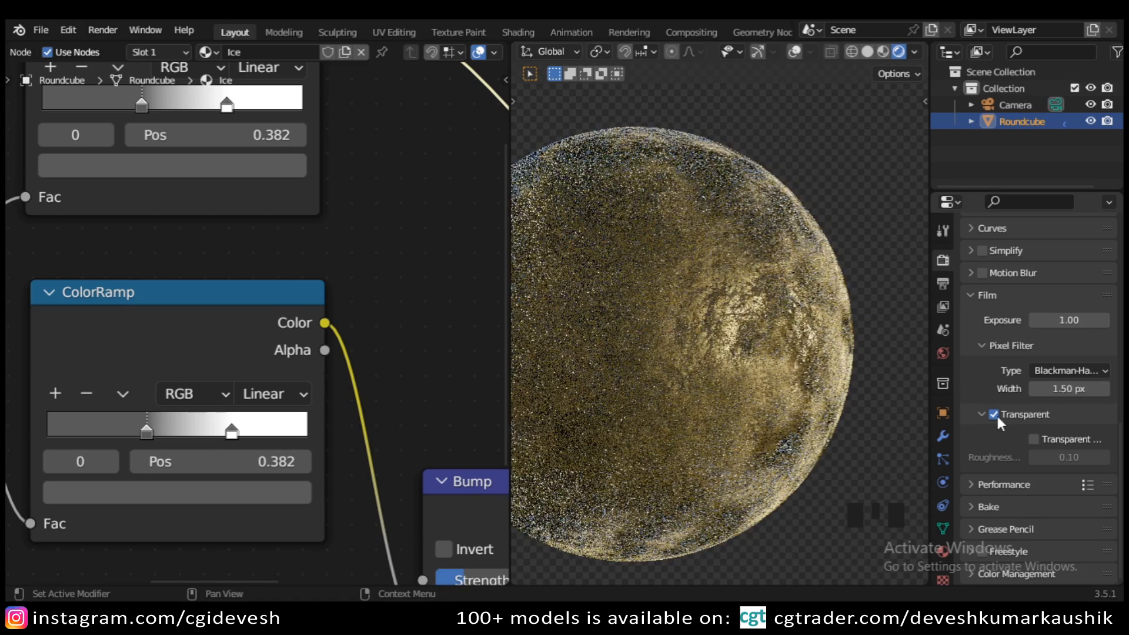
- Disable the Film's Transparent option and inspect the ice sphere against the HDRI background from a different angle
{"action": "left_click", "coordinate": [994, 414]}
{"action": "scroll", "coordinate": [830, 394], "scroll_direction": "down", "scroll_amount": 3}
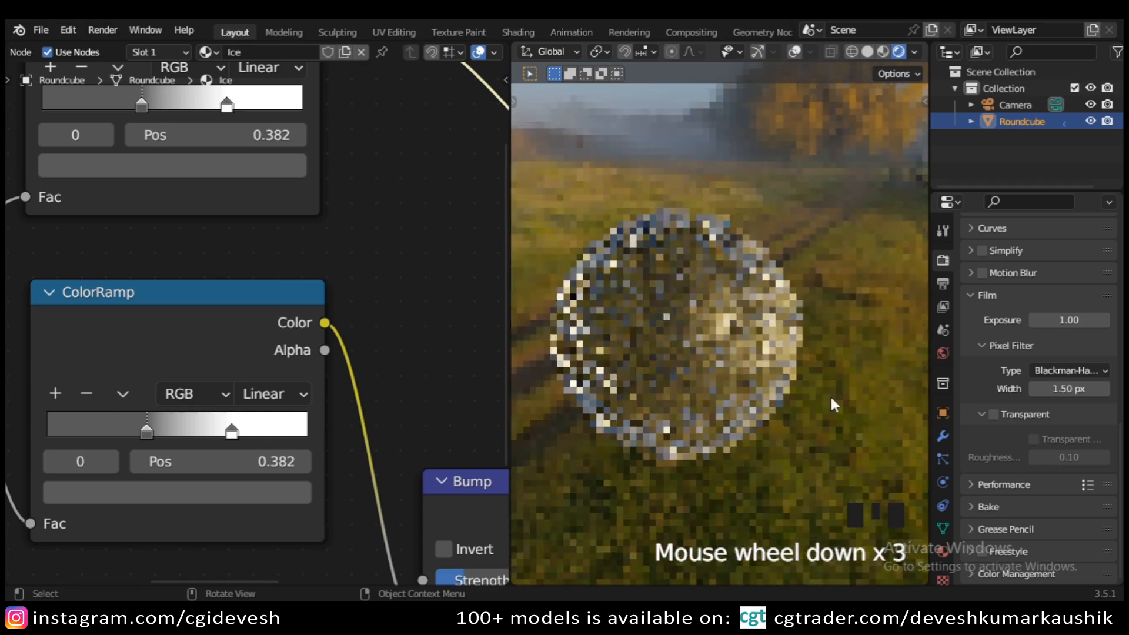
{"action": "scroll", "coordinate": [831, 394], "scroll_direction": "up", "scroll_amount": 2}
{"action": "middle_click_drag", "start_coordinate": [831, 394], "coordinate": [782, 408]}
{"action": "scroll", "coordinate": [783, 412], "scroll_direction": "down", "scroll_amount": 3}
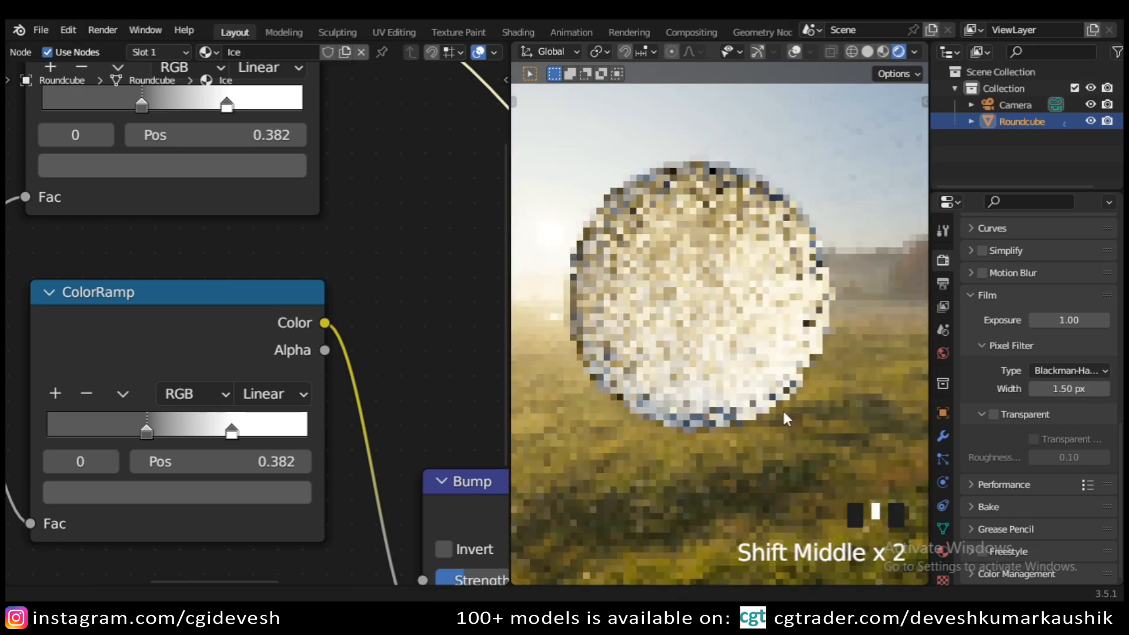
{"action": "scroll", "coordinate": [810, 436], "scroll_direction": "up", "scroll_amount": 1}
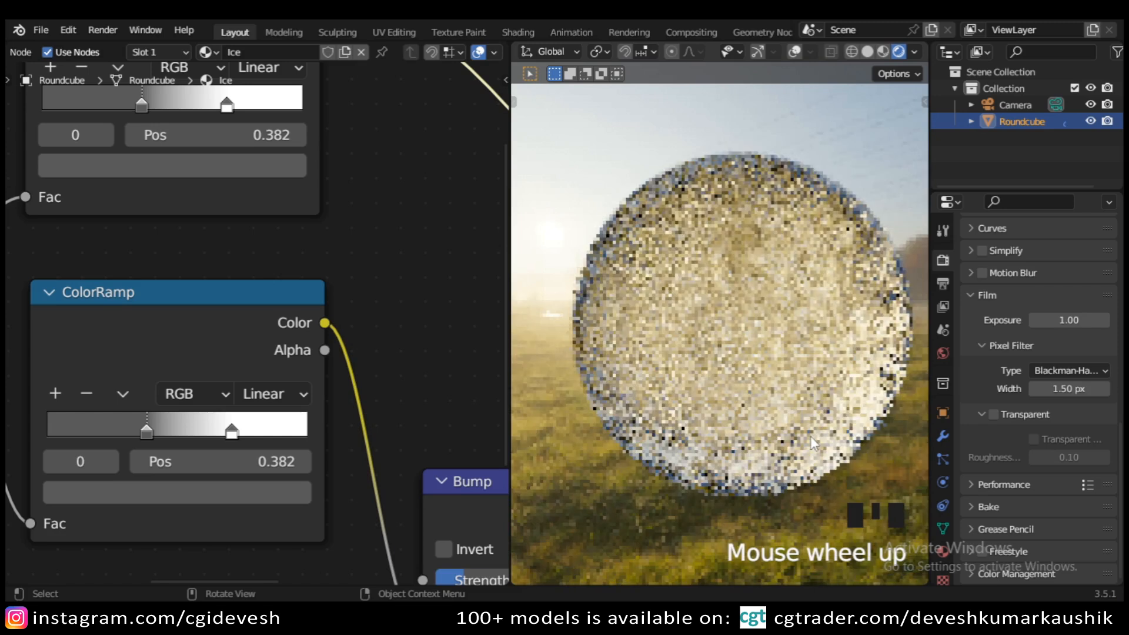
{"action": "scroll", "coordinate": [810, 436], "scroll_direction": "up", "scroll_amount": 1}
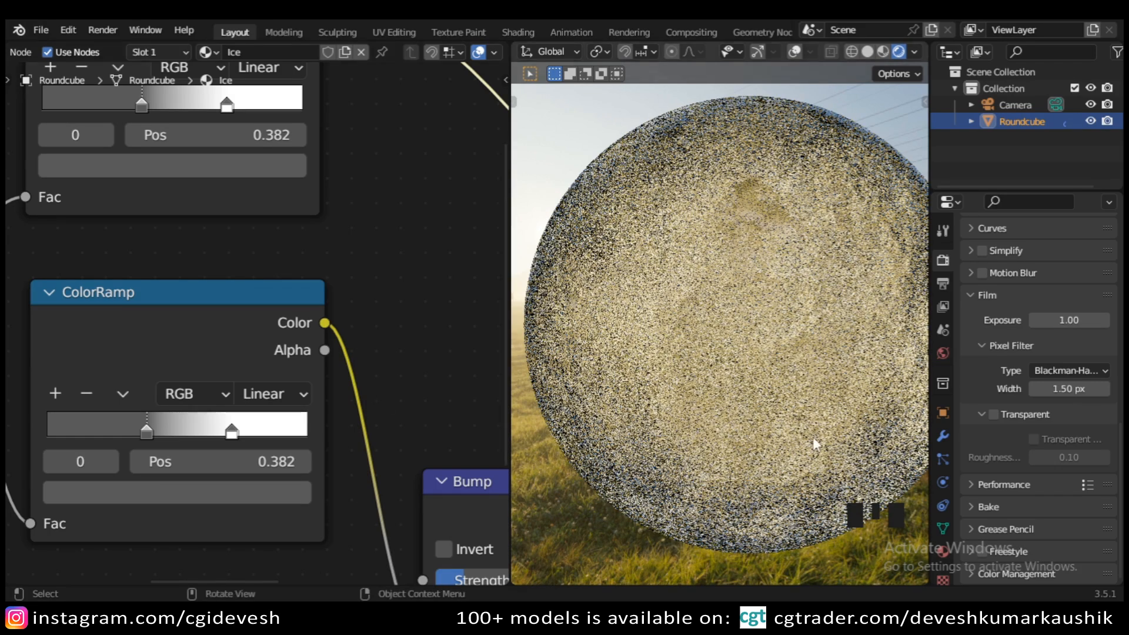
- Set the dark stop of the ColorRamp feeding the Bump to pure black
{"action": "scroll", "coordinate": [812, 436], "scroll_direction": "down", "scroll_amount": 1}
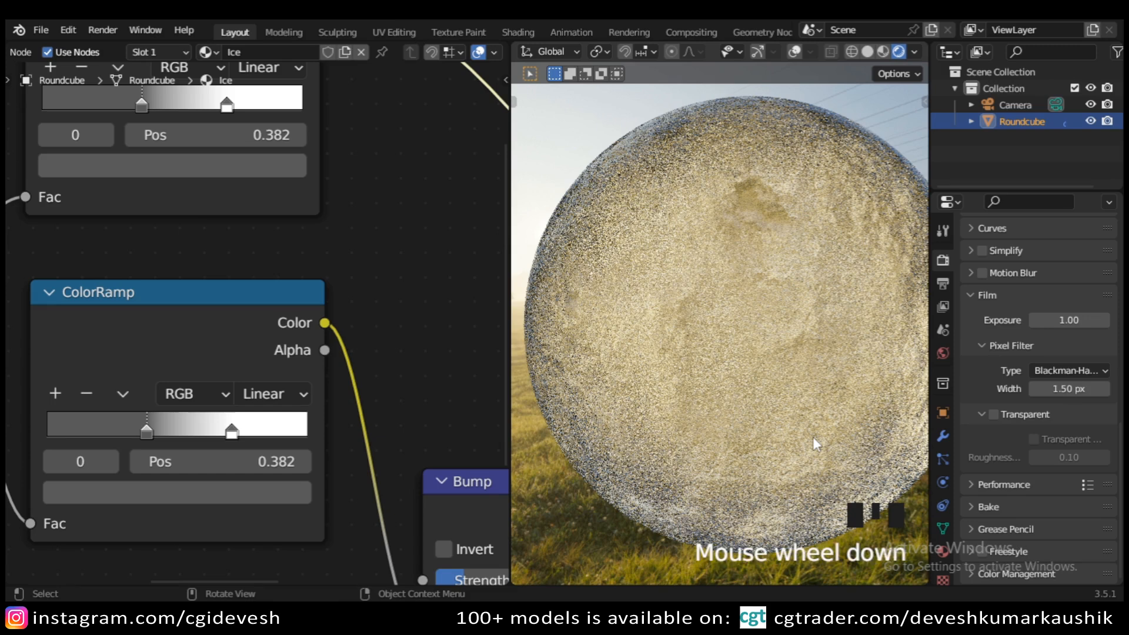
{"action": "middle_click_drag", "start_coordinate": [813, 437], "coordinate": [586, 495]}
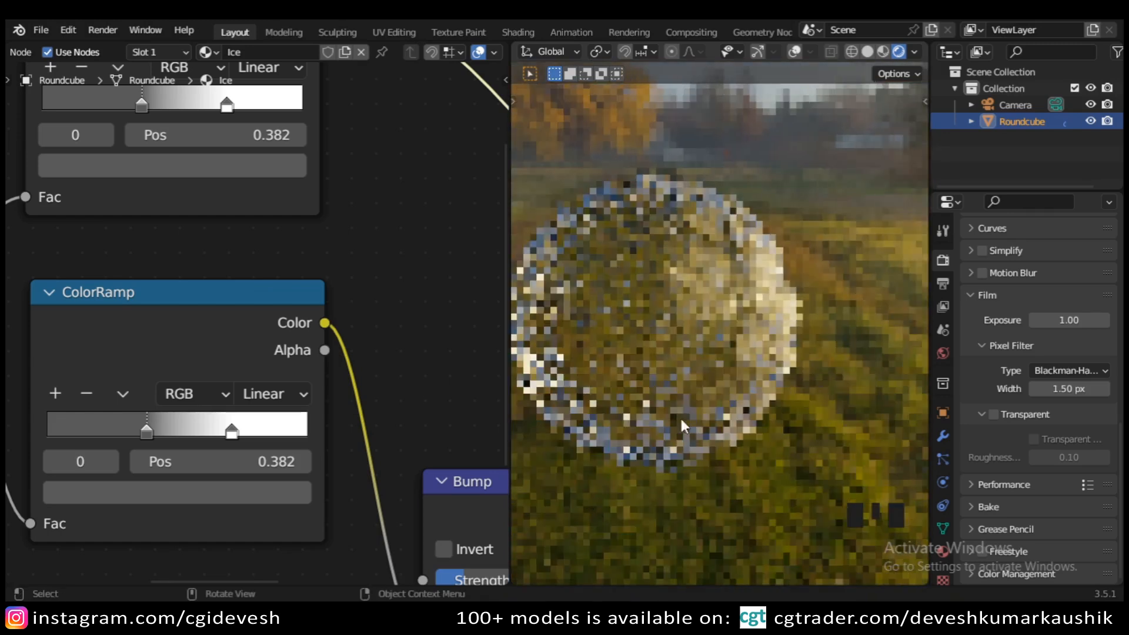
{"action": "scroll", "coordinate": [759, 375], "scroll_direction": "up", "scroll_amount": 1}
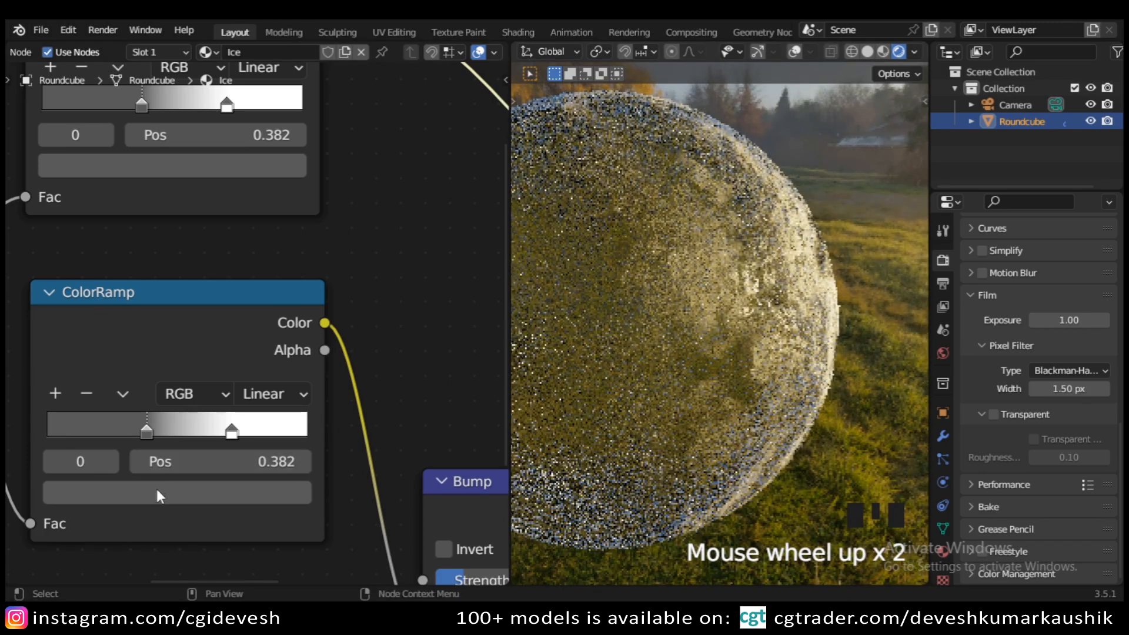
{"action": "left_click", "coordinate": [147, 432]}
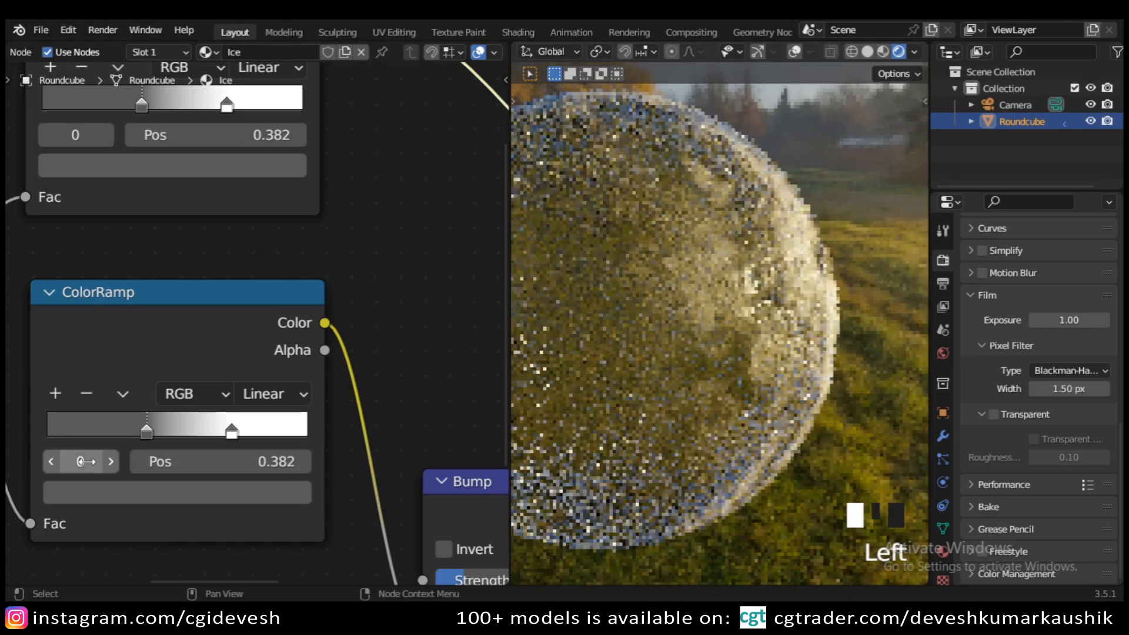
{"action": "left_click", "coordinate": [137, 494]}
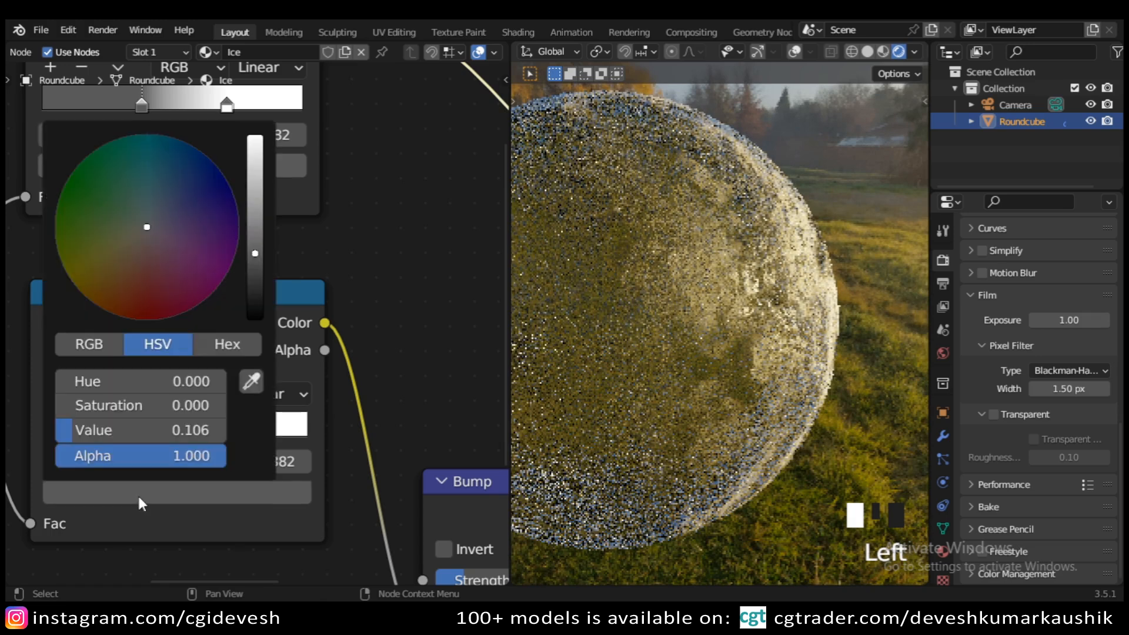
{"action": "left_click_drag", "start_coordinate": [259, 256], "coordinate": [255, 317]}
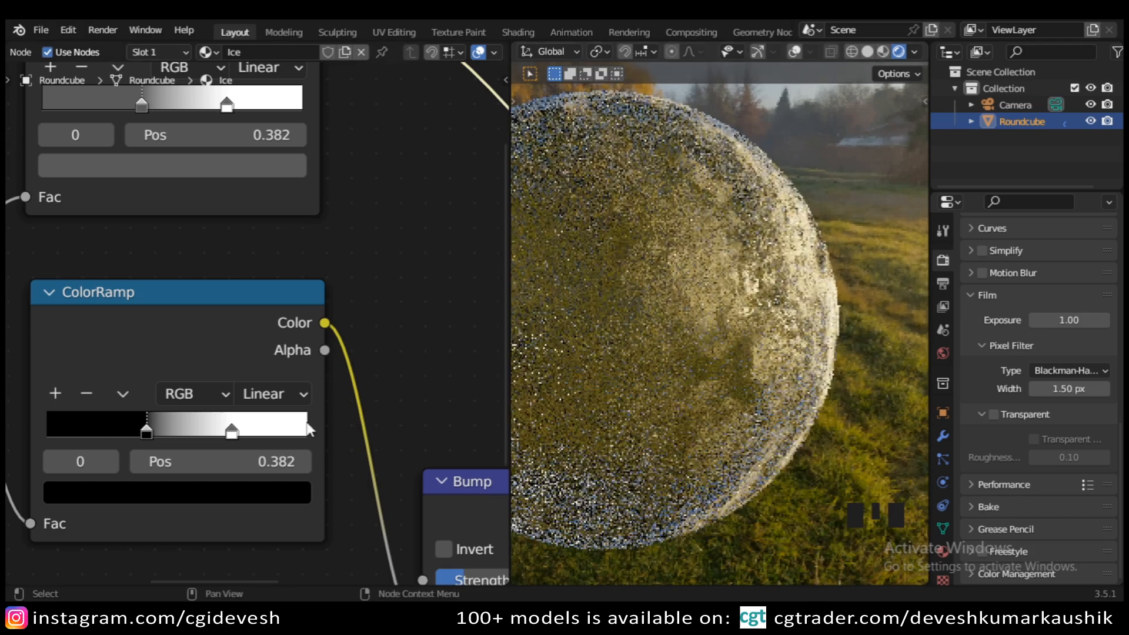
- Darken the white stop of the ColorRamp feeding the Bump to a mid grey and check the sphere
{"action": "left_click", "coordinate": [234, 433]}
{"action": "left_click", "coordinate": [228, 501]}
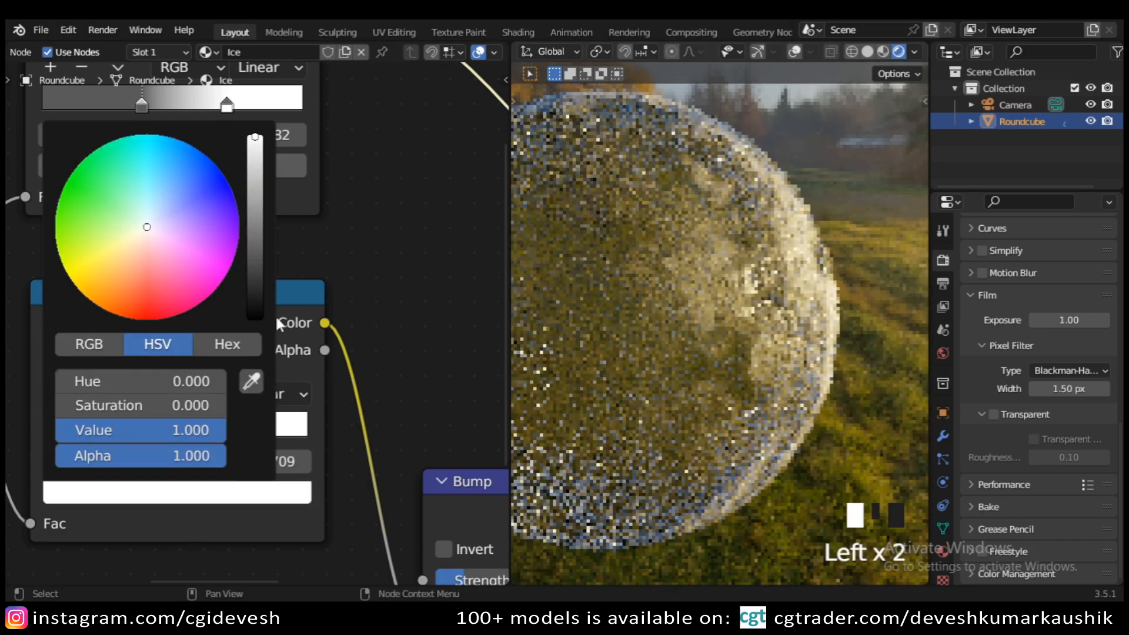
{"action": "left_click", "coordinate": [254, 218]}
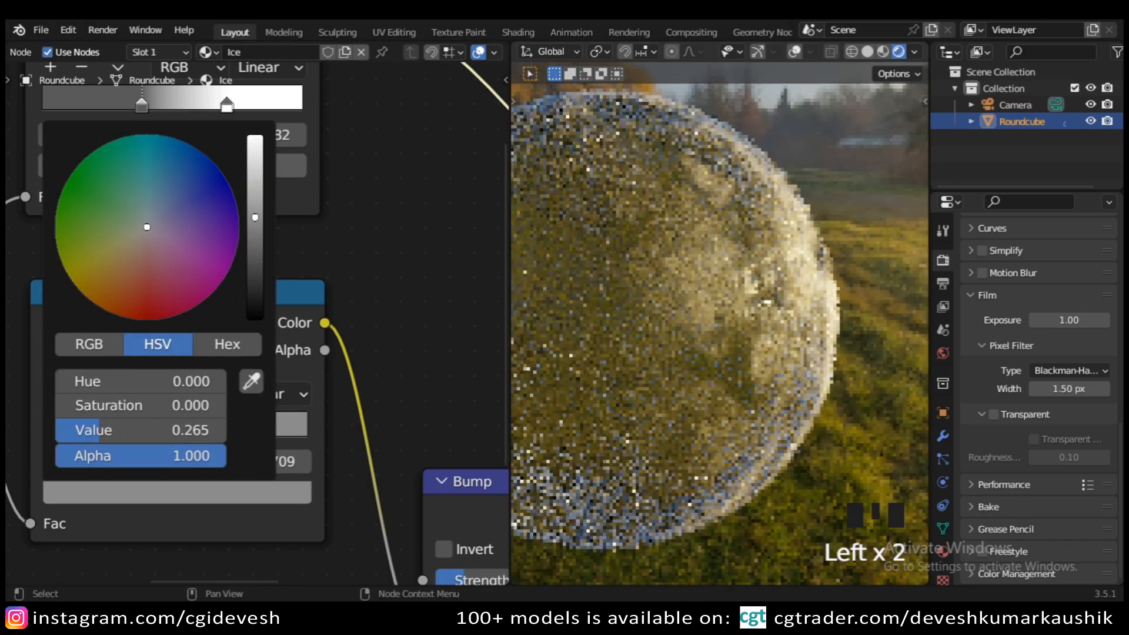
{"action": "mouse_move", "coordinate": [255, 218]}
{"action": "left_mouse_down"}
{"action": "mouse_move", "coordinate": [255, 318]}
{"action": "mouse_move", "coordinate": [255, 219]}
{"action": "mouse_move", "coordinate": [254, 236]}
{"action": "left_mouse_up"}
{"action": "scroll", "coordinate": [781, 410], "scroll_direction": "down", "scroll_amount": 2}
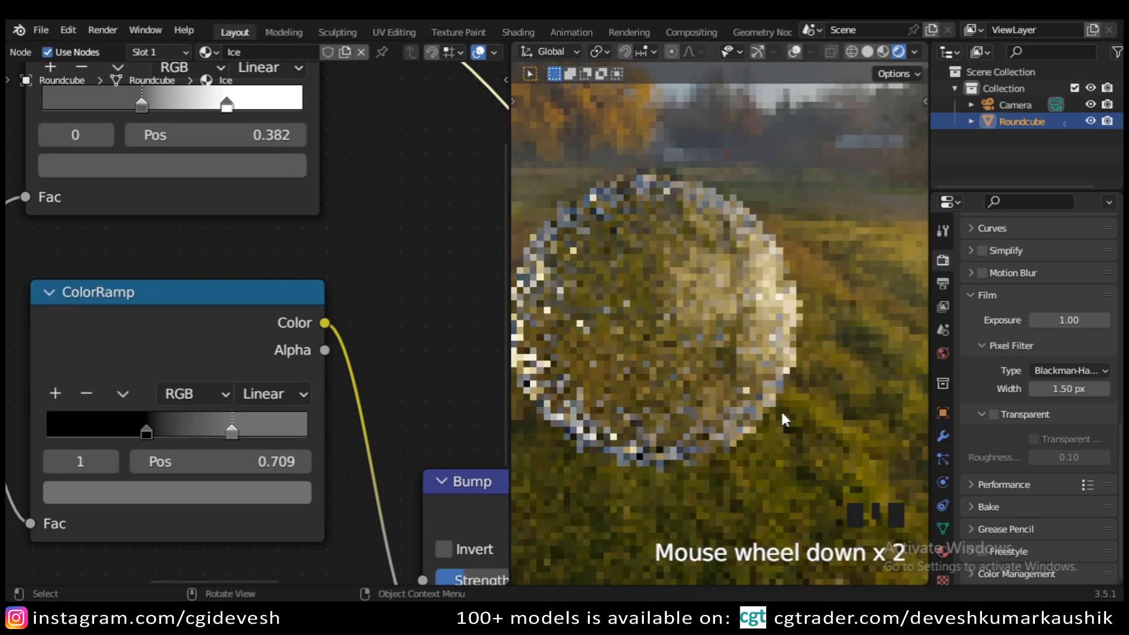
{"action": "scroll", "coordinate": [635, 410], "scroll_direction": "up", "scroll_amount": 2}
- Preview the lower ColorRamp and the Bump on the sphere in turn, then restore the Principled BSDF output and inspect the ice from another angle
{"action": "scroll", "coordinate": [291, 301], "scroll_direction": "down", "scroll_amount": 6}
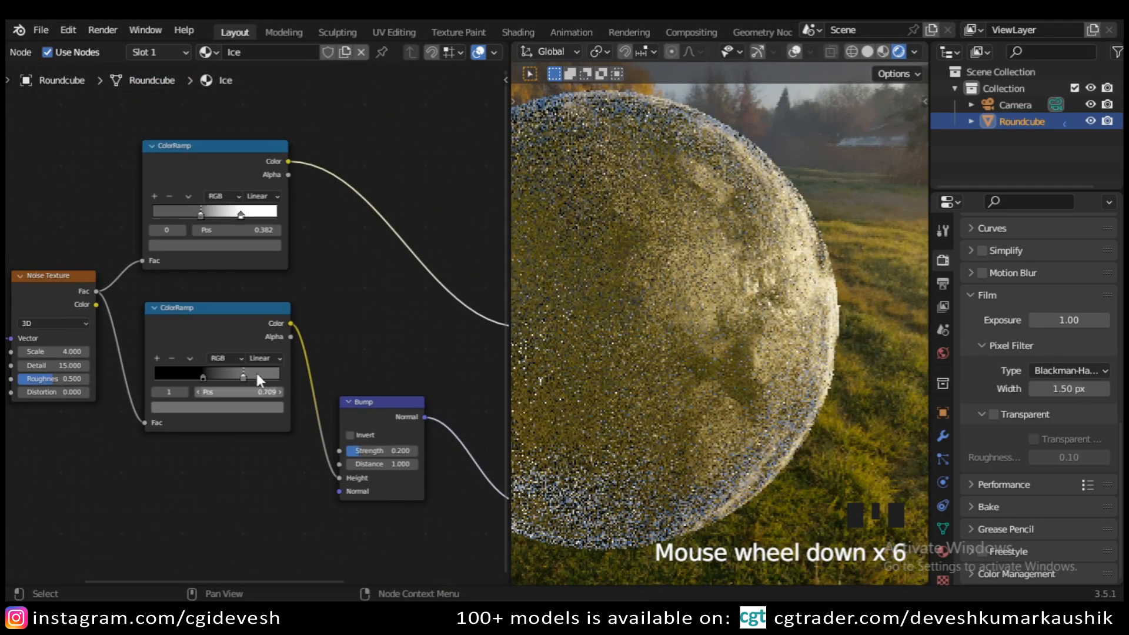
{"action": "left_click", "coordinate": [234, 329], "text": "ctrl+shift"}
{"action": "scroll", "coordinate": [676, 391], "scroll_direction": "down", "scroll_amount": 1}
{"action": "middle_click_drag", "start_coordinate": [675, 390], "coordinate": [722, 389], "text": "shift"}
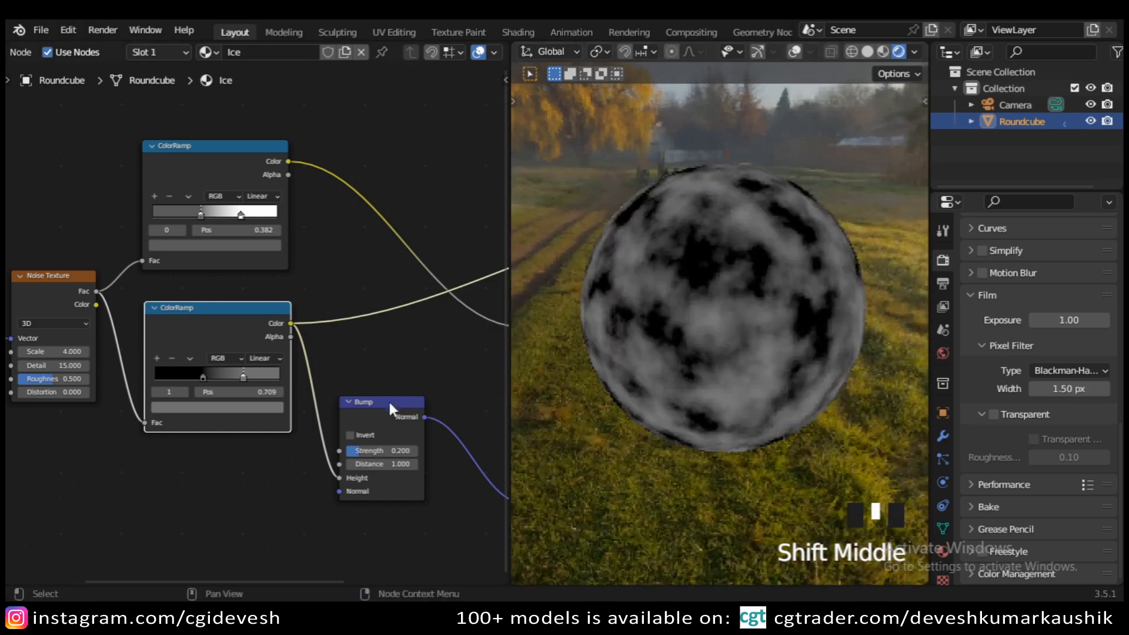
{"action": "left_click", "coordinate": [371, 412], "text": "ctrl+shift"}
{"action": "middle_click_drag", "start_coordinate": [394, 357], "coordinate": [223, 333], "text": "shift"}
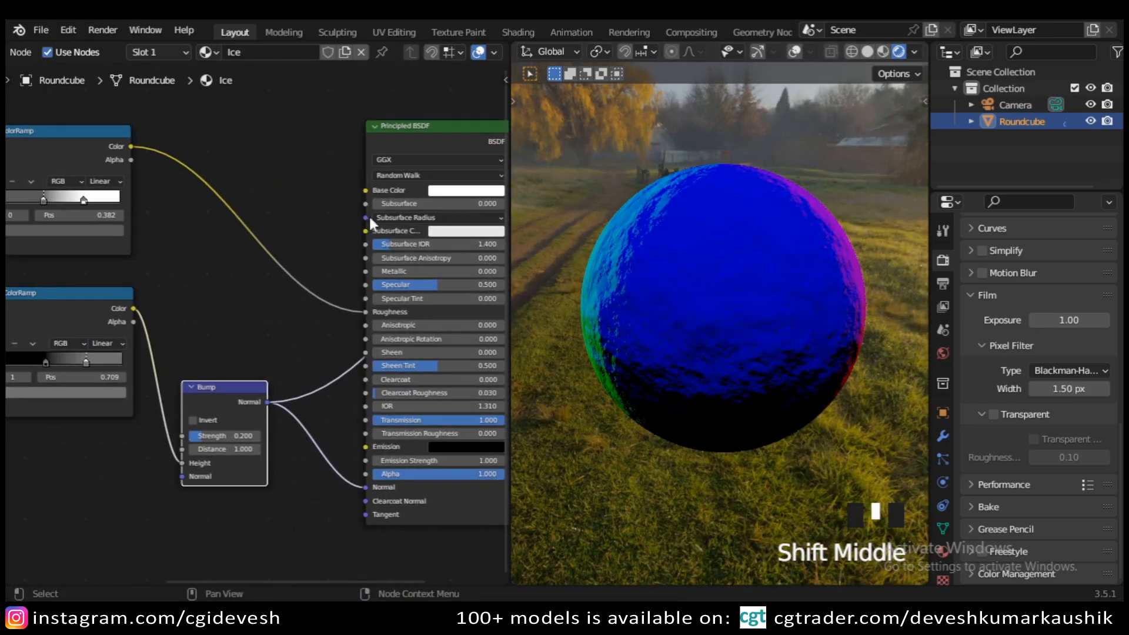
{"action": "left_click", "coordinate": [422, 142], "text": "ctrl+shift"}
{"action": "scroll", "coordinate": [220, 397], "scroll_direction": "down", "scroll_amount": 2}
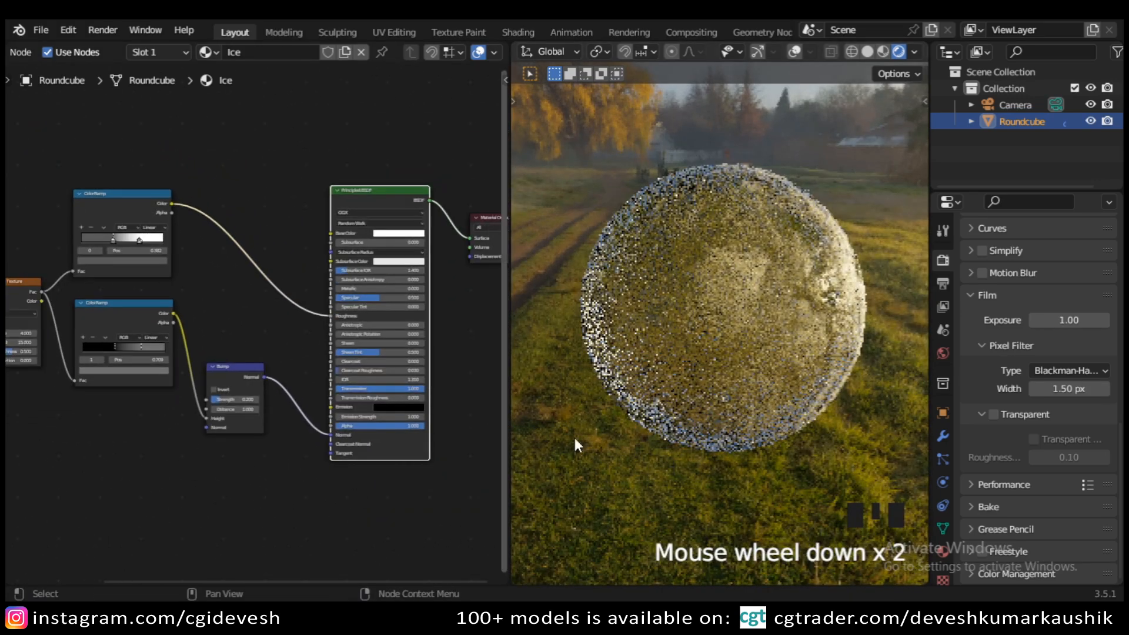
{"action": "middle_click_drag", "start_coordinate": [664, 415], "coordinate": [760, 409]}
{"action": "scroll", "coordinate": [776, 400], "scroll_direction": "up", "scroll_amount": 1}
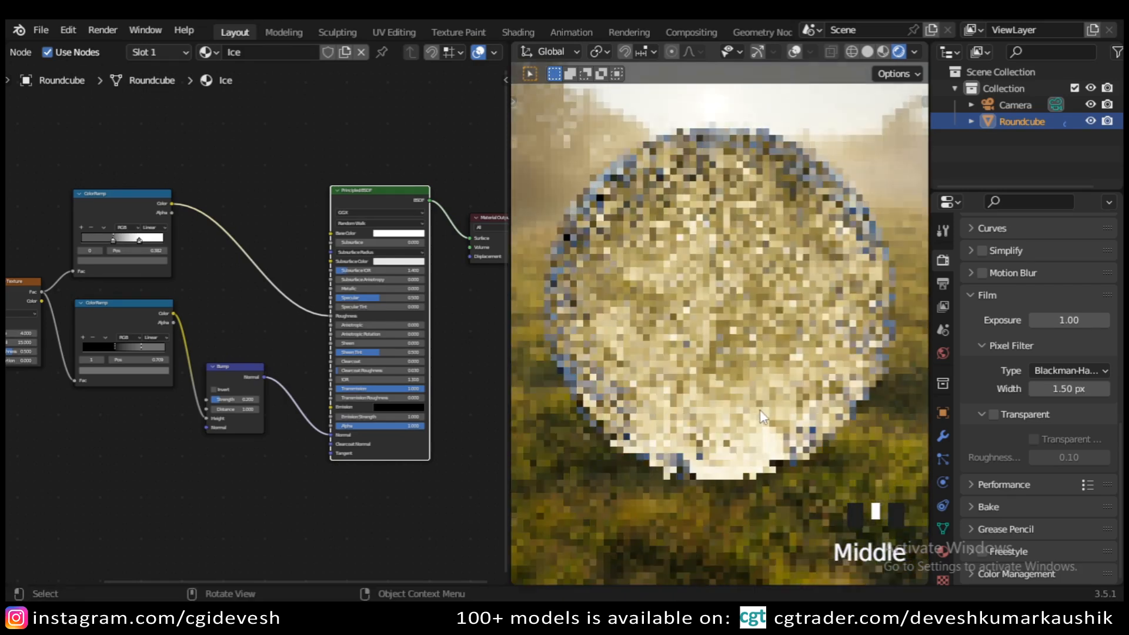
- Duplicate the Noise Texture, place the copy below the original, and link the Texture Coordinate's Object output to its Vector input
{"action": "middle_click_drag", "start_coordinate": [154, 422], "coordinate": [389, 359]}
{"action": "scroll", "coordinate": [308, 329], "scroll_direction": "up", "scroll_amount": 5}
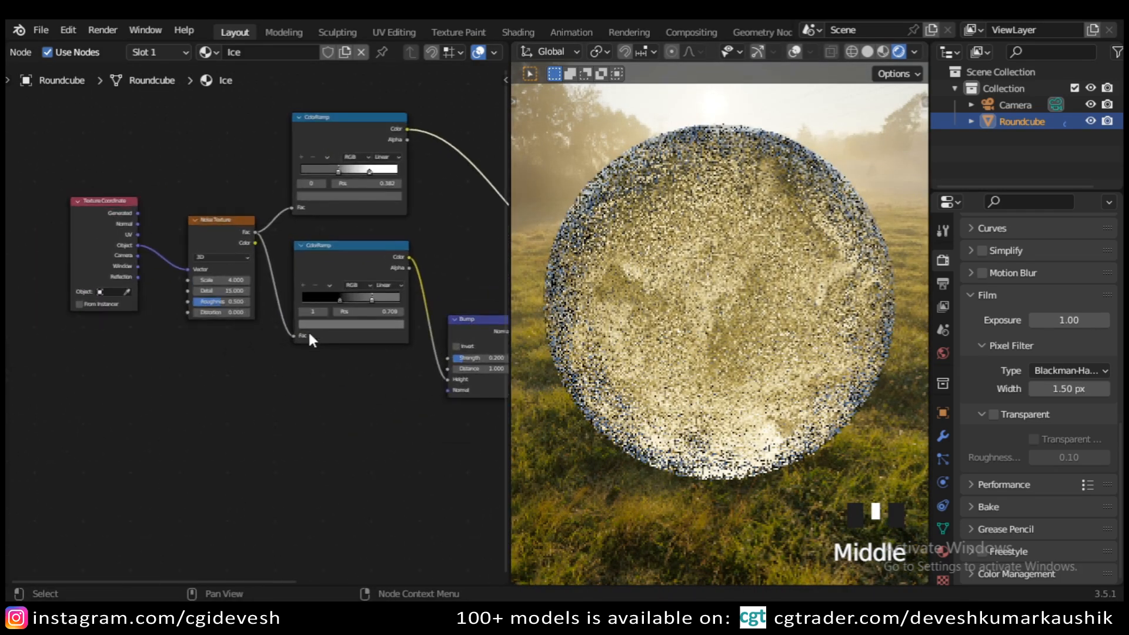
{"action": "left_click", "coordinate": [219, 213]}
{"action": "key", "text": "shift+d"}
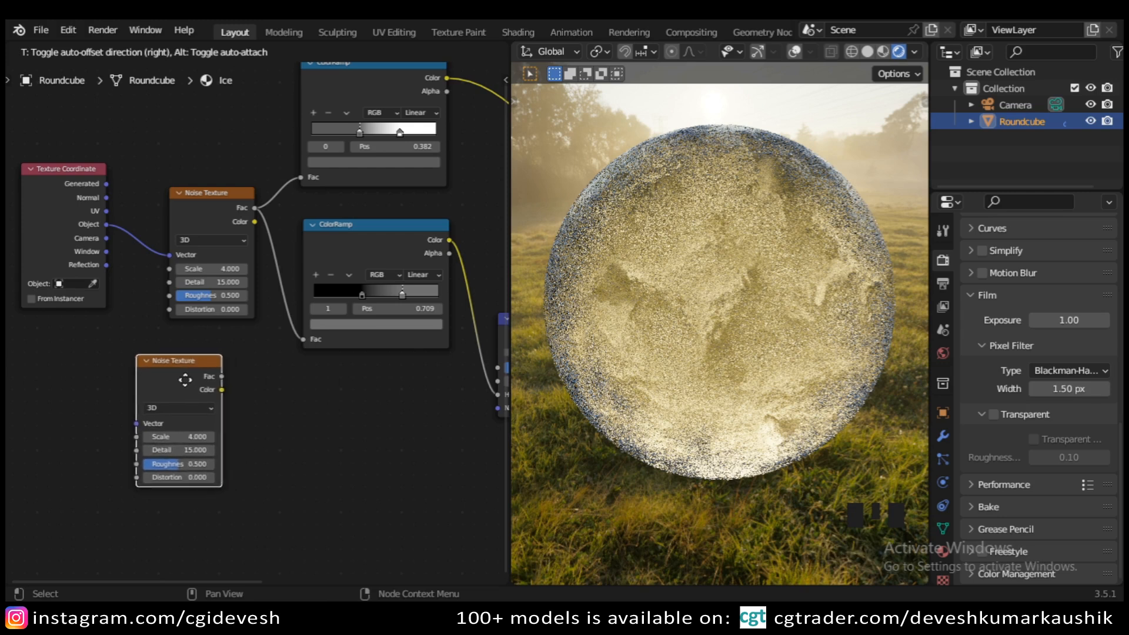
{"action": "left_click", "coordinate": [203, 369]}
{"action": "scroll", "coordinate": [90, 208], "scroll_direction": "up", "scroll_amount": 2}
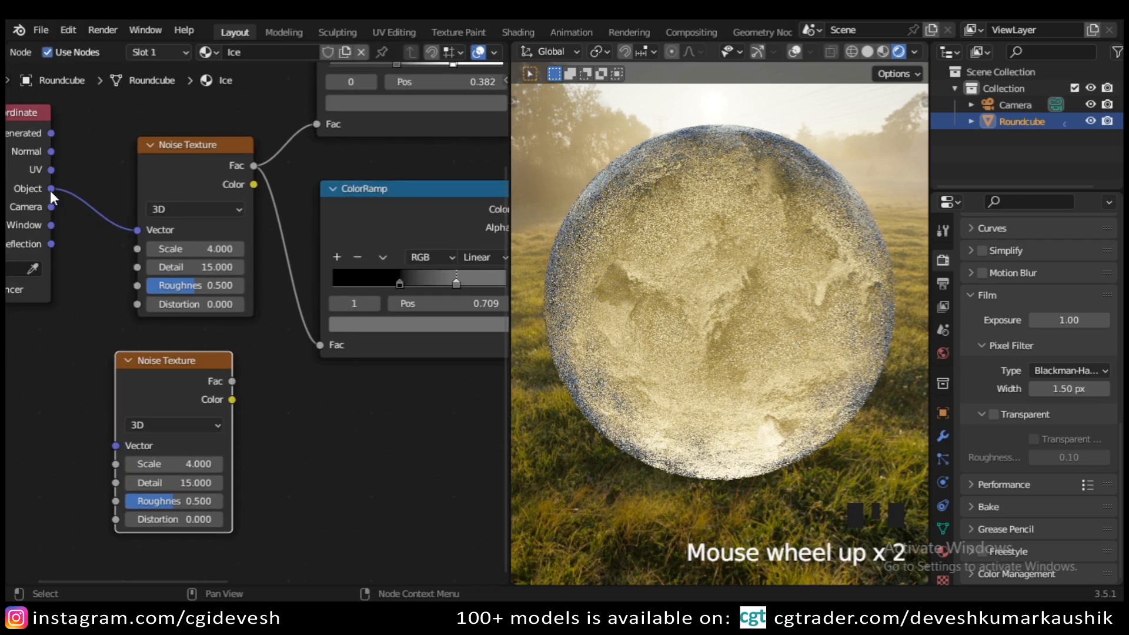
{"action": "left_click_drag", "start_coordinate": [51, 191], "coordinate": [121, 448]}
{"action": "left_click_drag", "start_coordinate": [170, 366], "coordinate": [195, 359]}
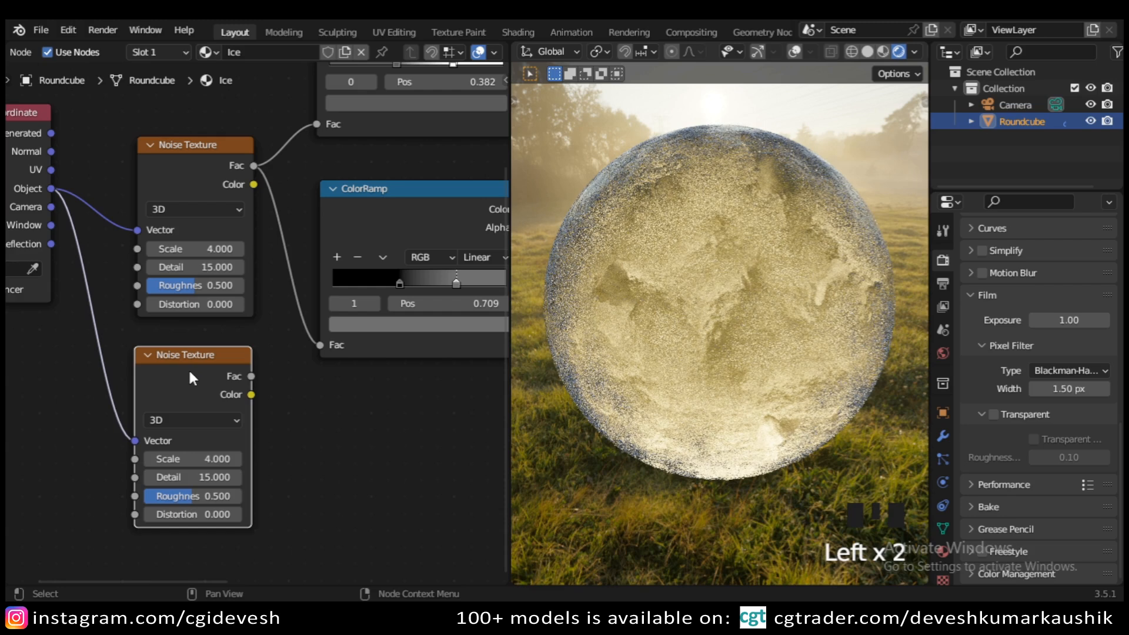
- Preview the duplicated Noise Texture on the sphere and set its Scale to 1 and Roughness to 0.8
{"action": "left_click", "coordinate": [188, 368], "text": "ctrl+shift"}
{"action": "scroll", "coordinate": [317, 381], "scroll_direction": "up", "scroll_amount": 5}
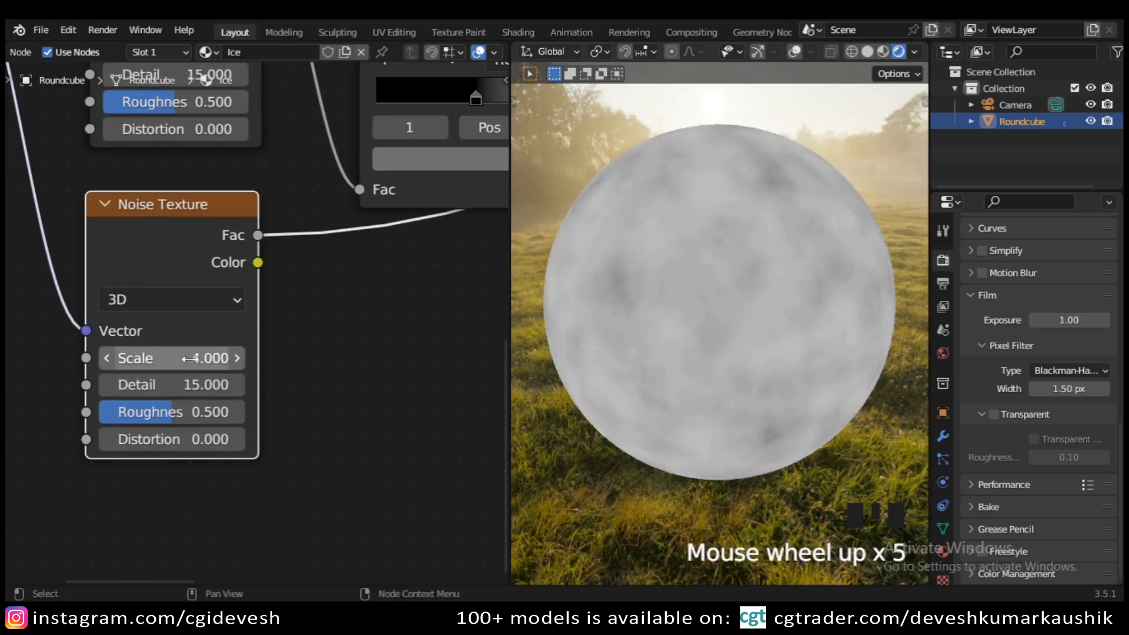
{"action": "left_click", "coordinate": [189, 358]}
{"action": "type", "text": "1"}
{"action": "key", "text": "Return"}
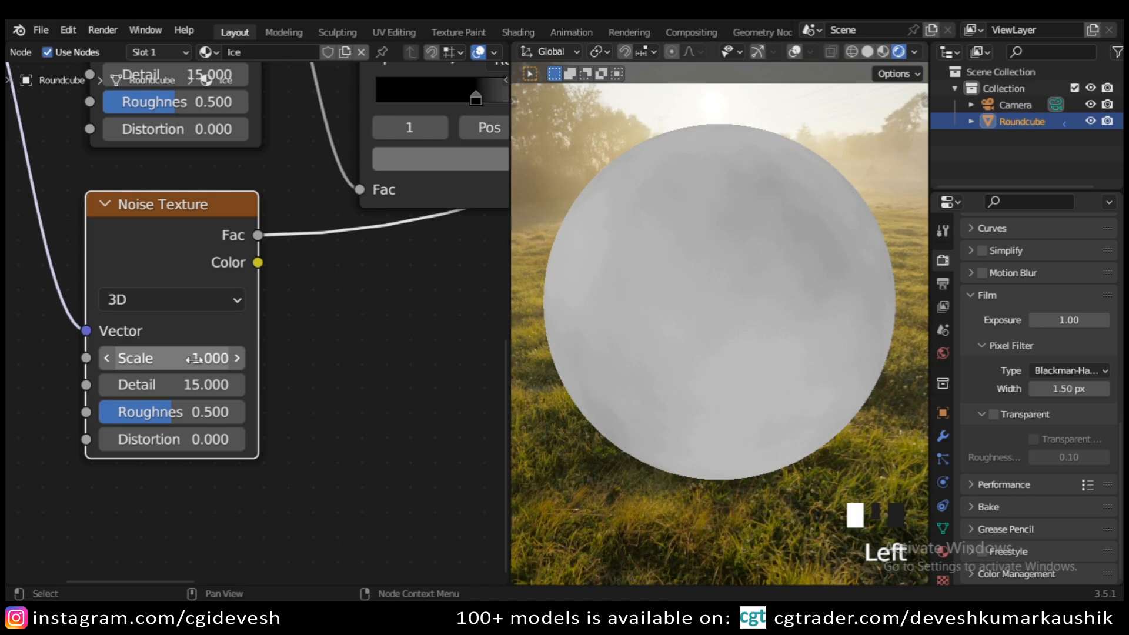
{"action": "double_click", "coordinate": [197, 411]}
{"action": "key", "text": "BackSpace"}
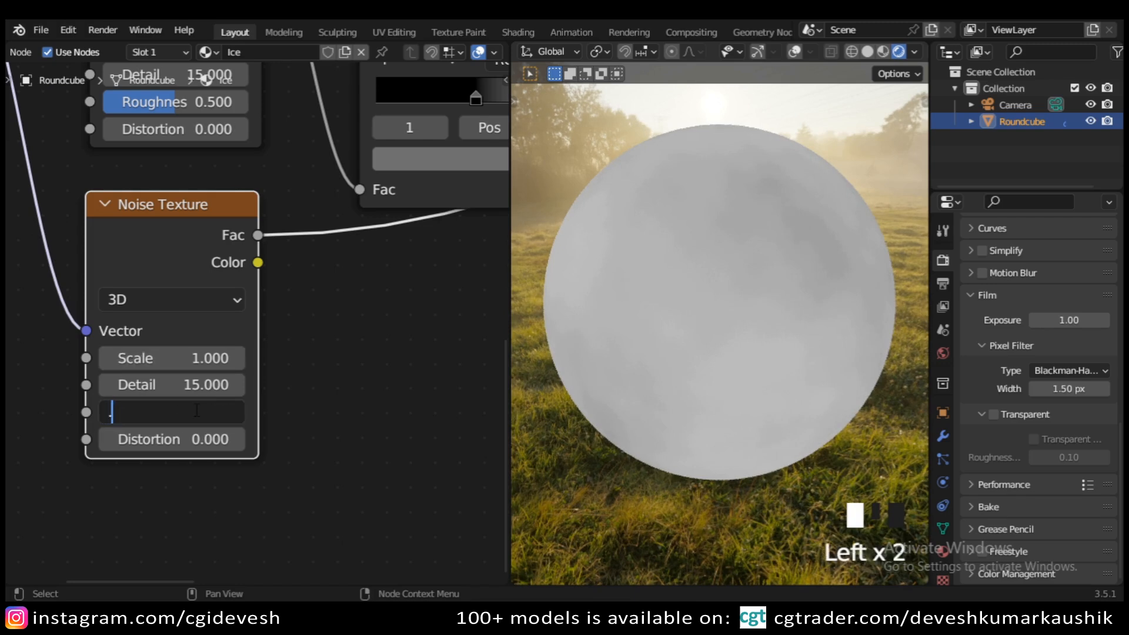
{"action": "type", "text": "0.8"}
{"action": "key", "text": "Return"}
- Duplicate the Bump node, insert the copy between the first Bump and the Principled BSDF's Normal, and preview both Bumps on the sphere
{"action": "scroll", "coordinate": [323, 378], "scroll_direction": "down", "scroll_amount": 5}
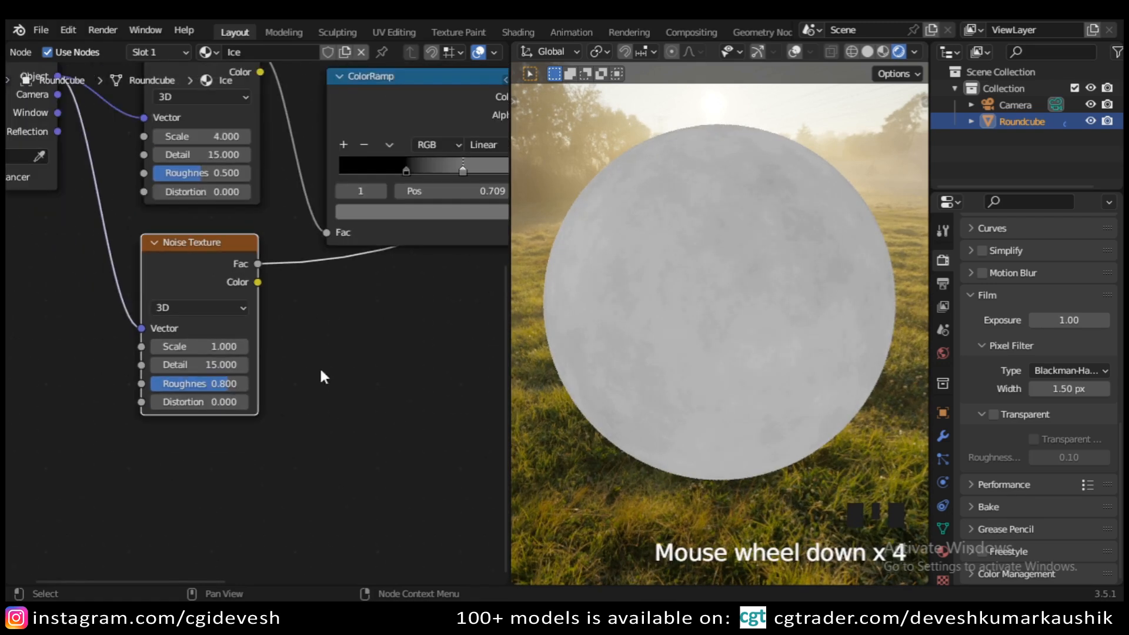
{"action": "scroll", "coordinate": [408, 330], "scroll_direction": "down", "scroll_amount": 3}
{"action": "middle_click_drag", "start_coordinate": [310, 365], "coordinate": [140, 388]}
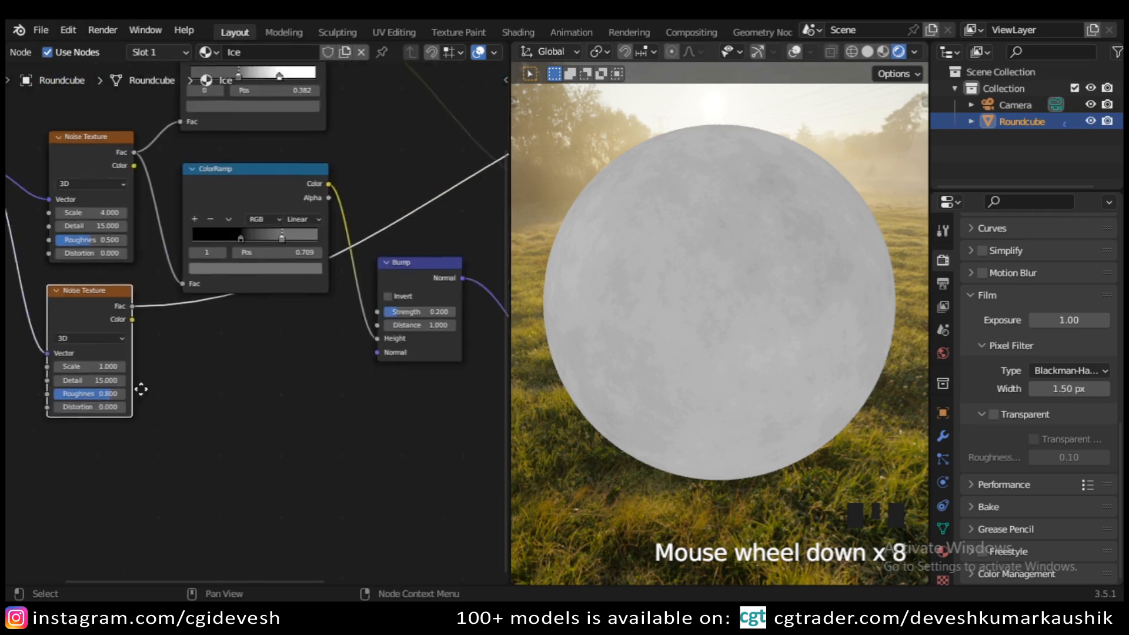
{"action": "middle_click_drag", "start_coordinate": [453, 213], "coordinate": [283, 245]}
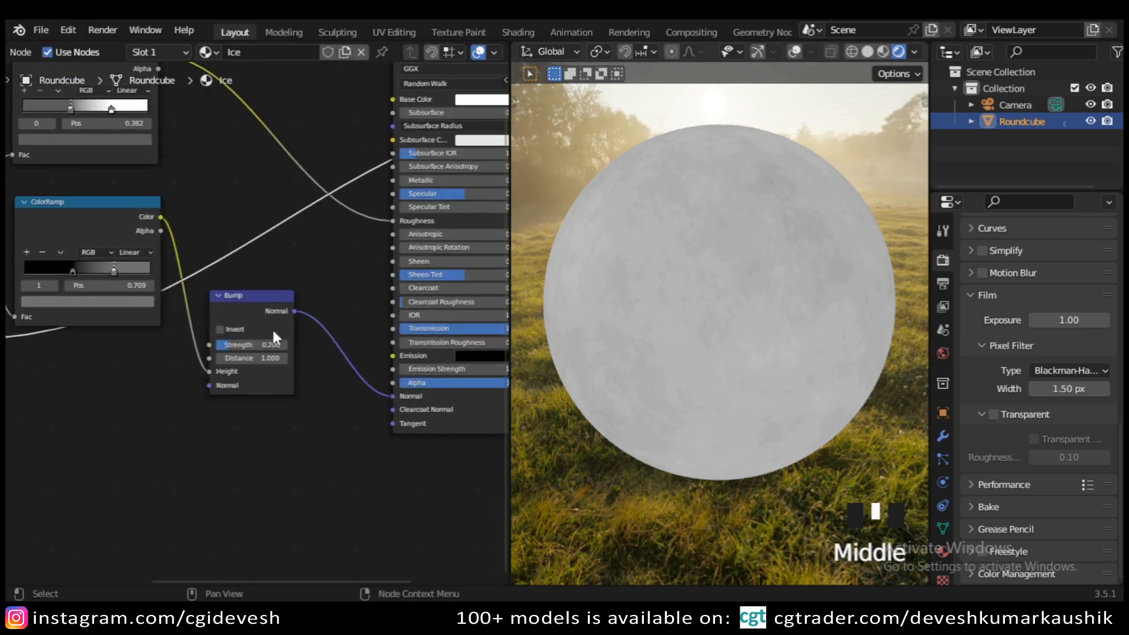
{"action": "left_click", "coordinate": [257, 305]}
{"action": "scroll", "coordinate": [257, 306], "scroll_direction": "up", "scroll_amount": 4}
{"action": "key", "text": "shift+d"}
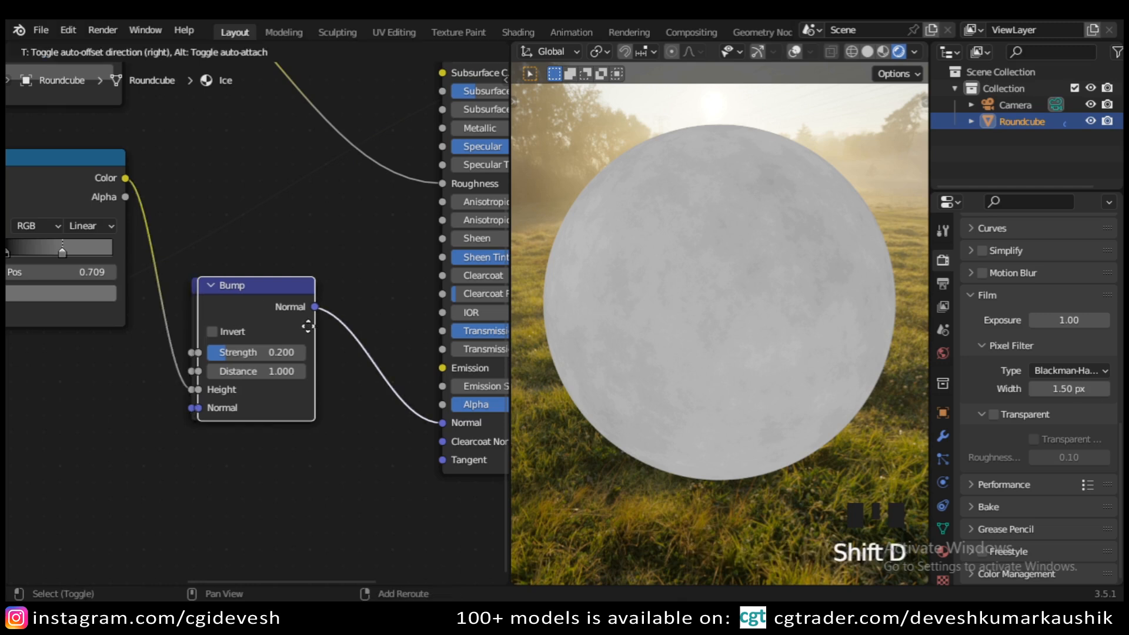
{"action": "left_click", "coordinate": [484, 365]}
{"action": "scroll", "coordinate": [267, 329], "scroll_direction": "down", "scroll_amount": 2}
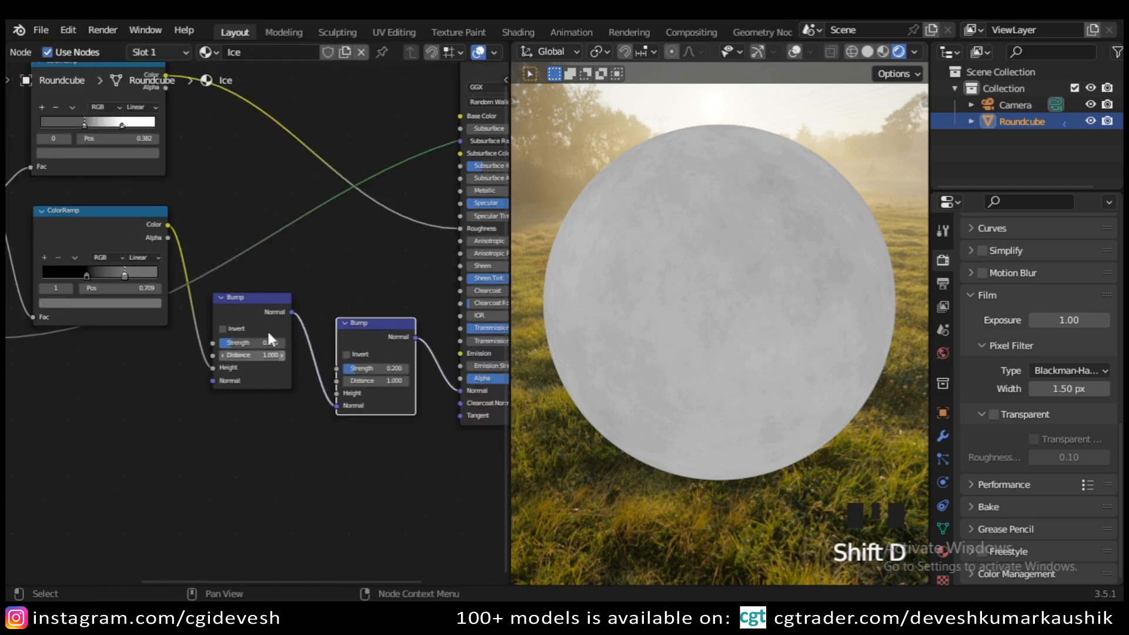
{"action": "left_click", "coordinate": [251, 311], "text": "ctrl+shift"}
{"action": "left_click", "coordinate": [375, 328], "text": "ctrl+shift"}
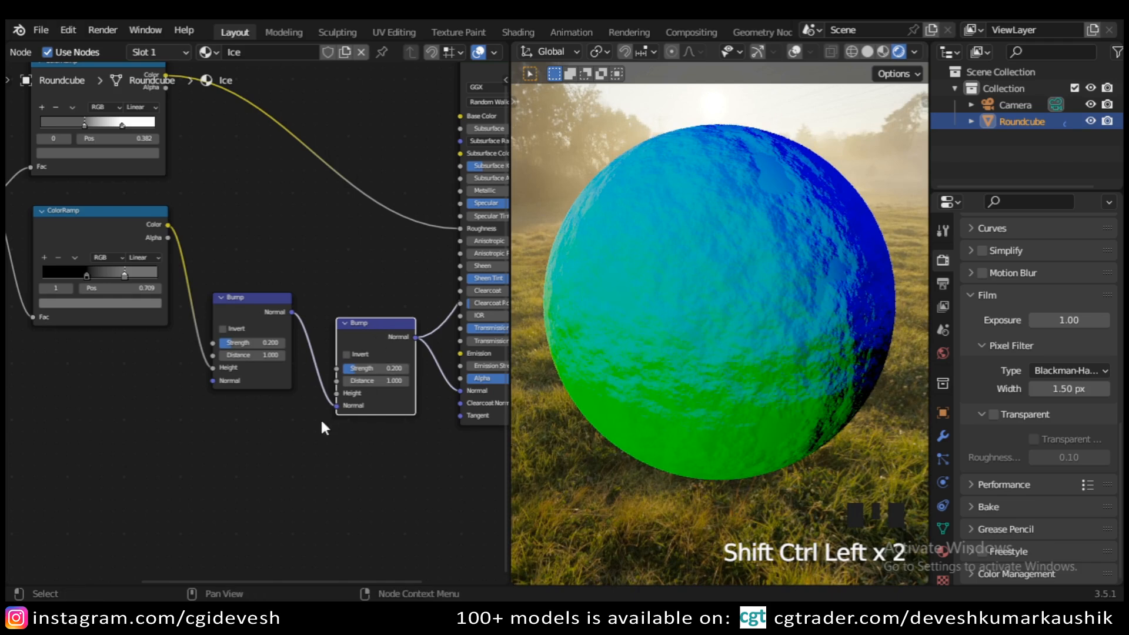
- Connect the second Noise Texture's Fac to the second Bump's Height and reposition that Noise Texture beneath the original one
{"action": "scroll", "coordinate": [302, 420], "scroll_direction": "down", "scroll_amount": 3}
{"action": "scroll", "coordinate": [307, 362], "scroll_direction": "up", "scroll_amount": 3}
{"action": "left_click_drag", "start_coordinate": [35, 359], "coordinate": [231, 424]}
{"action": "scroll", "coordinate": [262, 330], "scroll_direction": "up", "scroll_amount": 4}
{"action": "middle_click_drag", "start_coordinate": [338, 418], "coordinate": [197, 380]}
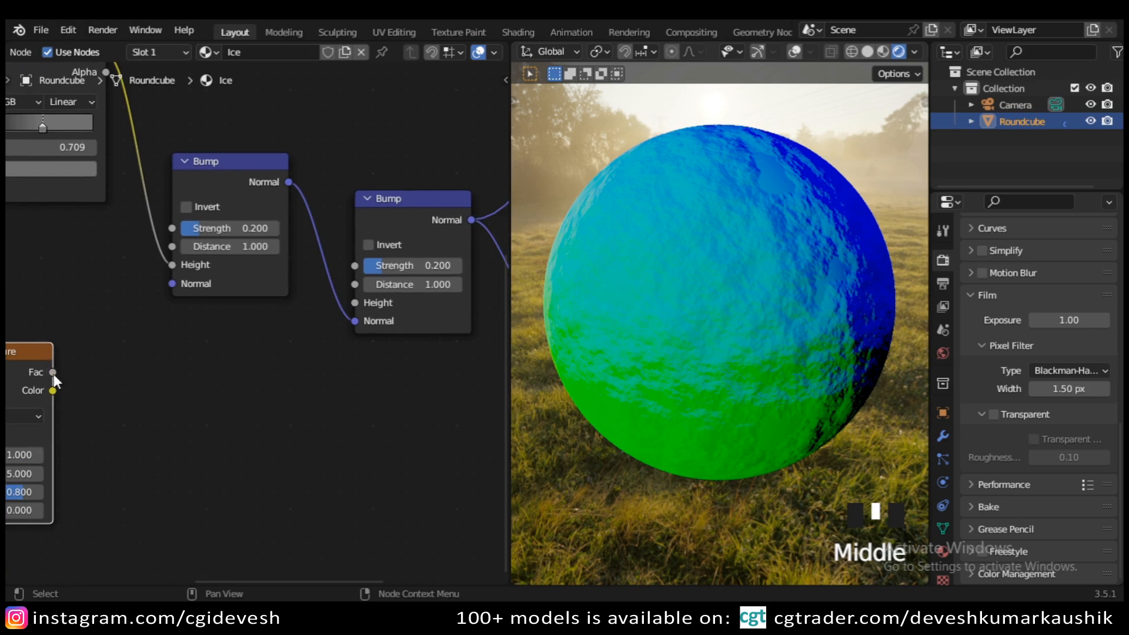
{"action": "left_click_drag", "start_coordinate": [54, 374], "coordinate": [355, 302]}
{"action": "scroll", "coordinate": [253, 362], "scroll_direction": "down", "scroll_amount": 4}
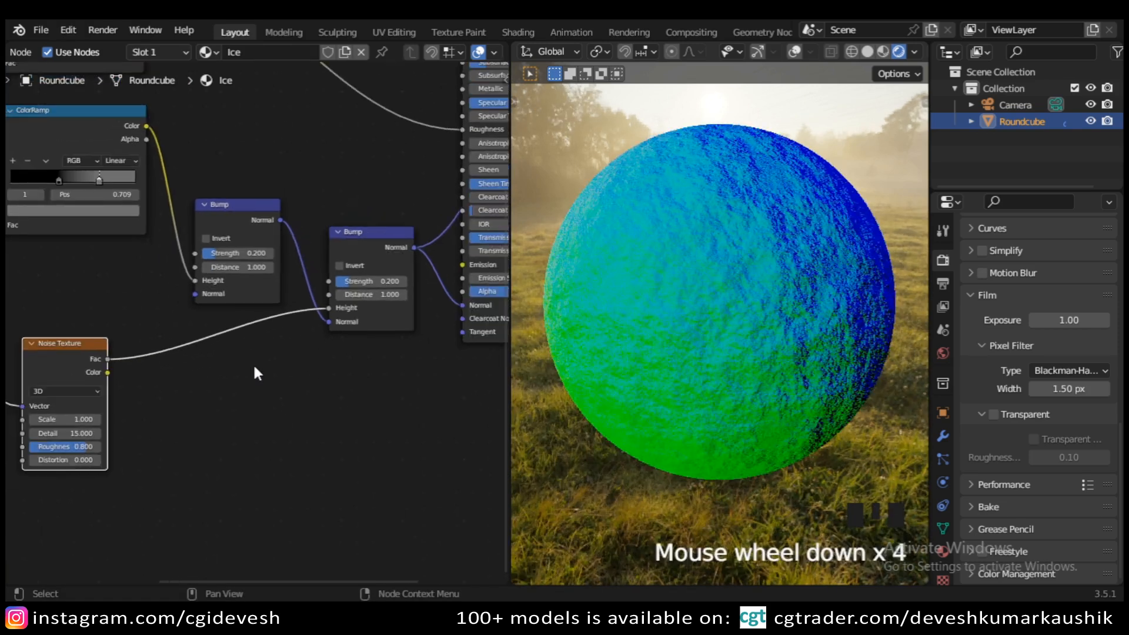
{"action": "middle_click_drag", "start_coordinate": [238, 374], "coordinate": [329, 360]}
{"action": "left_click_drag", "start_coordinate": [195, 337], "coordinate": [90, 303]}
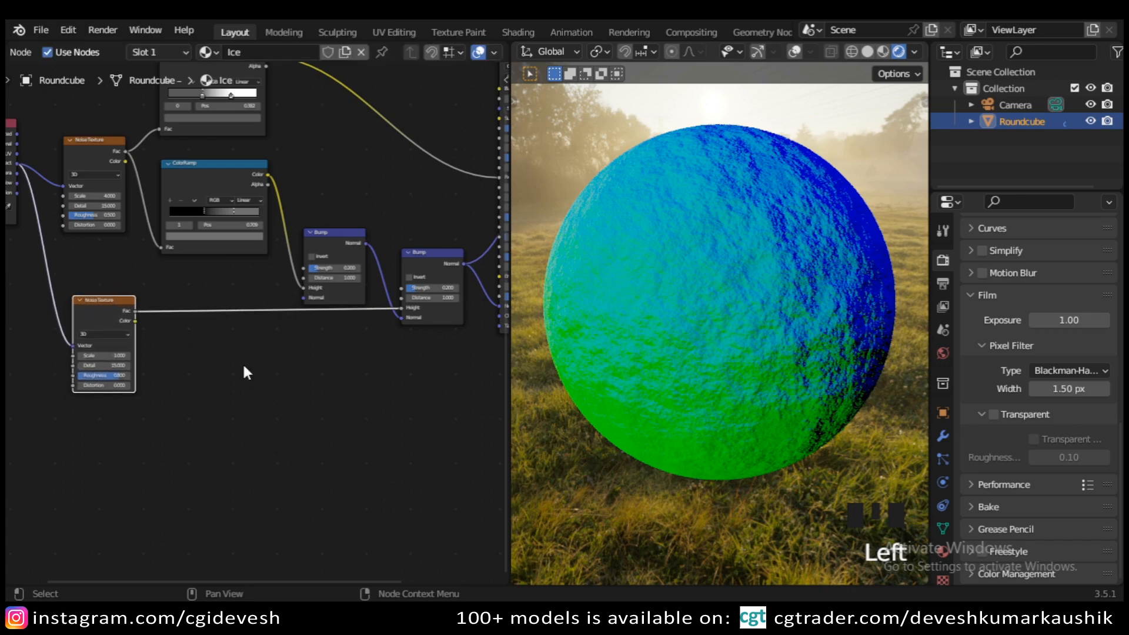
- Set the second Bump's Strength to 0.06 while previewing it on the sphere
{"action": "scroll", "coordinate": [270, 370], "scroll_direction": "down", "scroll_amount": 5}
{"action": "scroll", "coordinate": [194, 384], "scroll_direction": "up", "scroll_amount": 11}
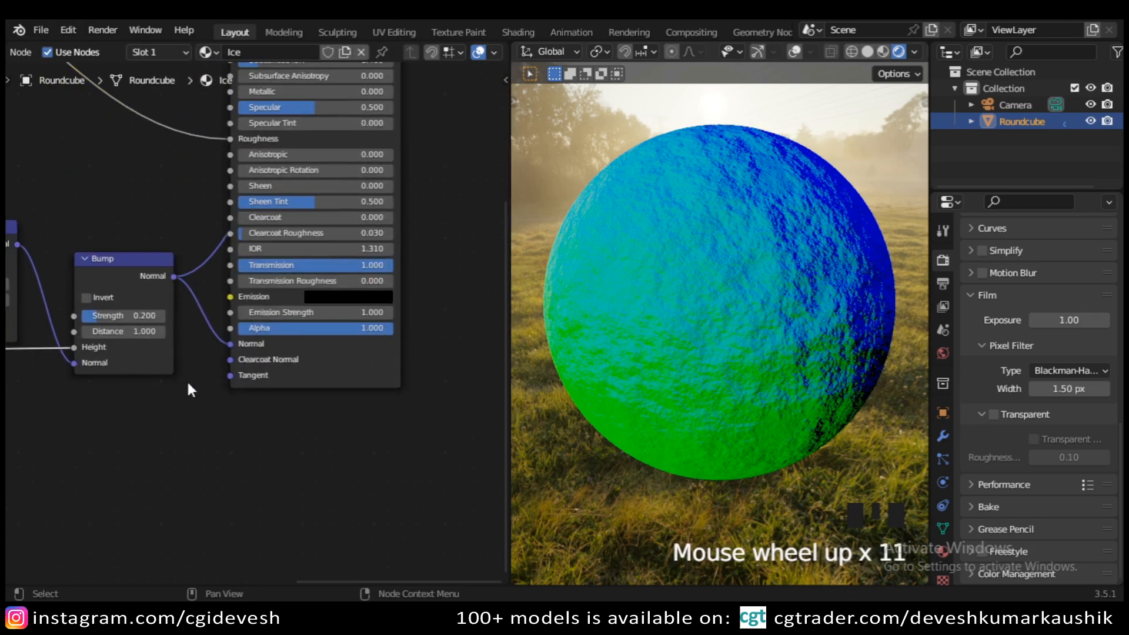
{"action": "middle_click_drag", "start_coordinate": [189, 384], "coordinate": [318, 414]}
{"action": "left_click", "coordinate": [230, 297], "text": "ctrl+shift"}
{"action": "scroll", "coordinate": [231, 297], "scroll_direction": "up", "scroll_amount": 1}
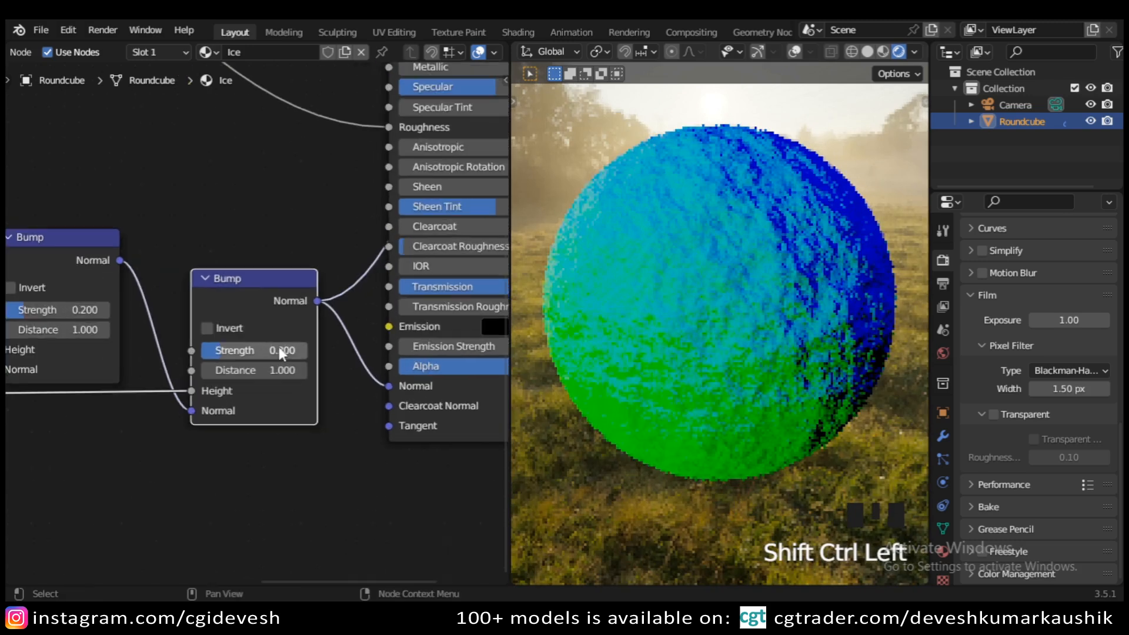
{"action": "scroll", "coordinate": [281, 353], "scroll_direction": "up", "scroll_amount": 3}
{"action": "left_click", "coordinate": [282, 351]}
{"action": "type", "text": ".0"}
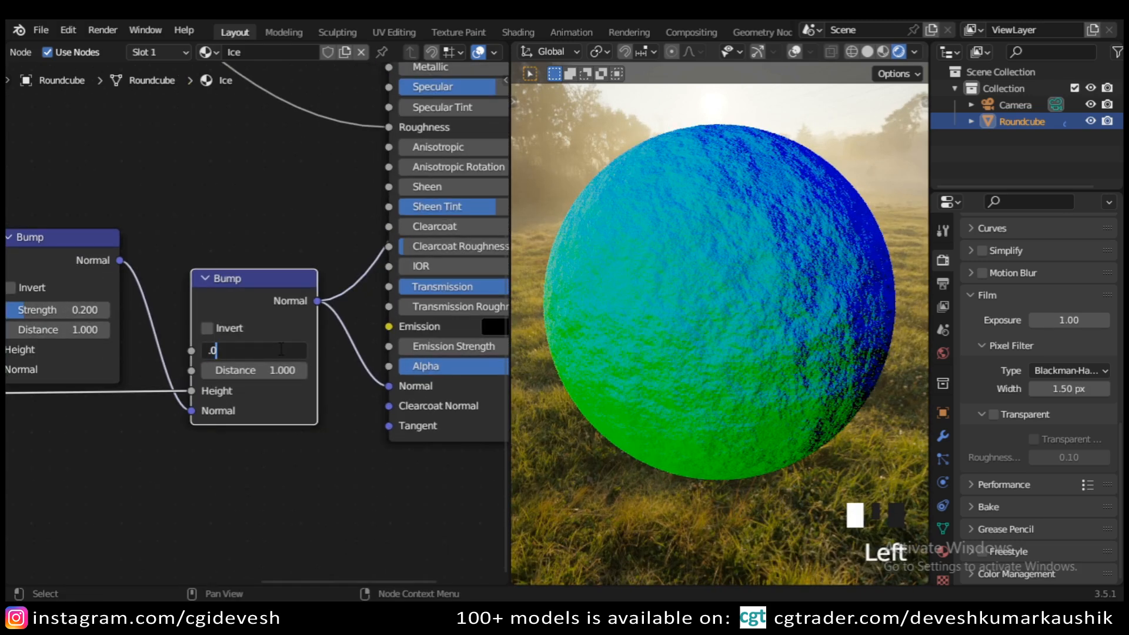
{"action": "type", "text": "6"}
{"action": "key", "text": "Return"}
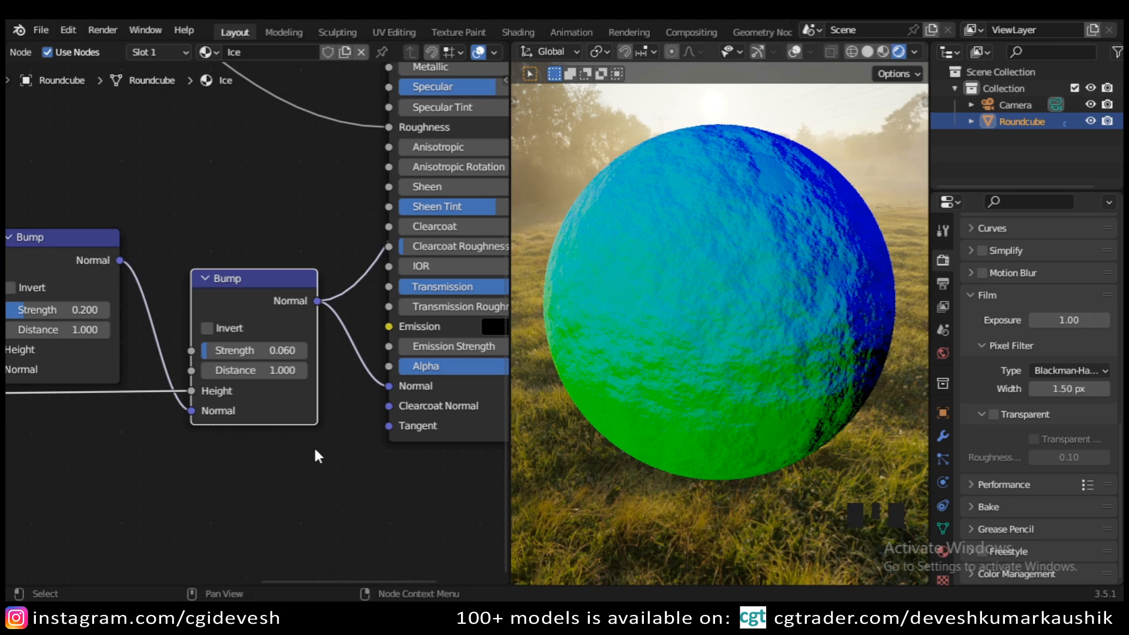
{"action": "scroll", "coordinate": [313, 446], "scroll_direction": "down", "scroll_amount": 6}
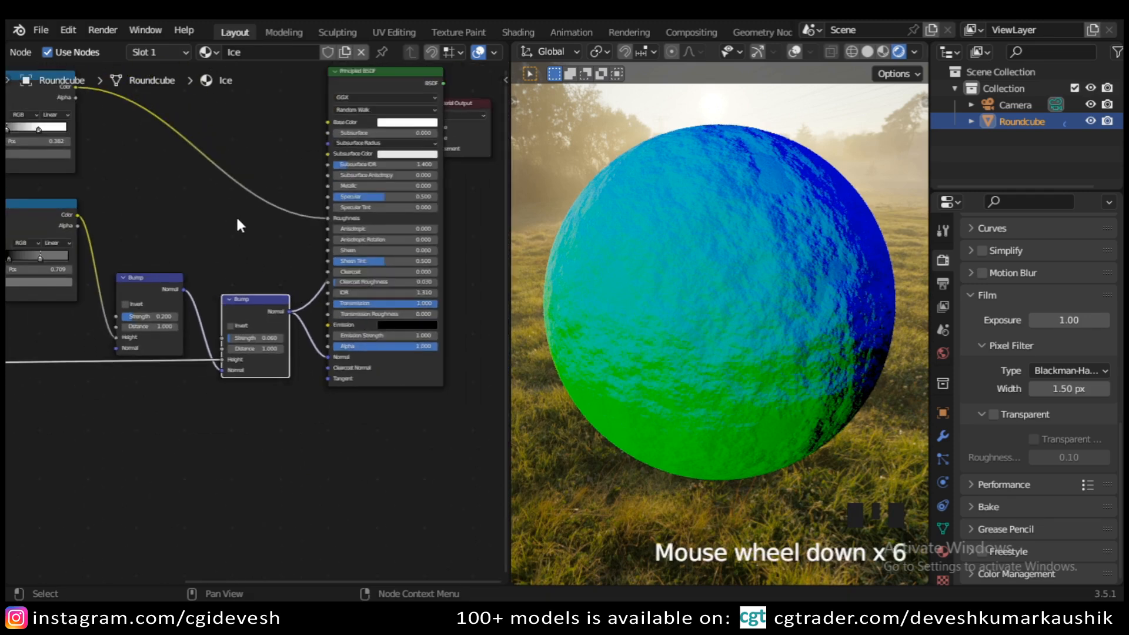
- Move the Material Output node away from the Principled BSDF and reconnect the BSDF output to its Surface to show the full ice shader
{"action": "scroll", "coordinate": [237, 218], "scroll_direction": "down", "scroll_amount": 3}
{"action": "middle_click_drag", "start_coordinate": [264, 211], "coordinate": [411, 345]}
{"action": "scroll", "coordinate": [355, 327], "scroll_direction": "down", "scroll_amount": 4}
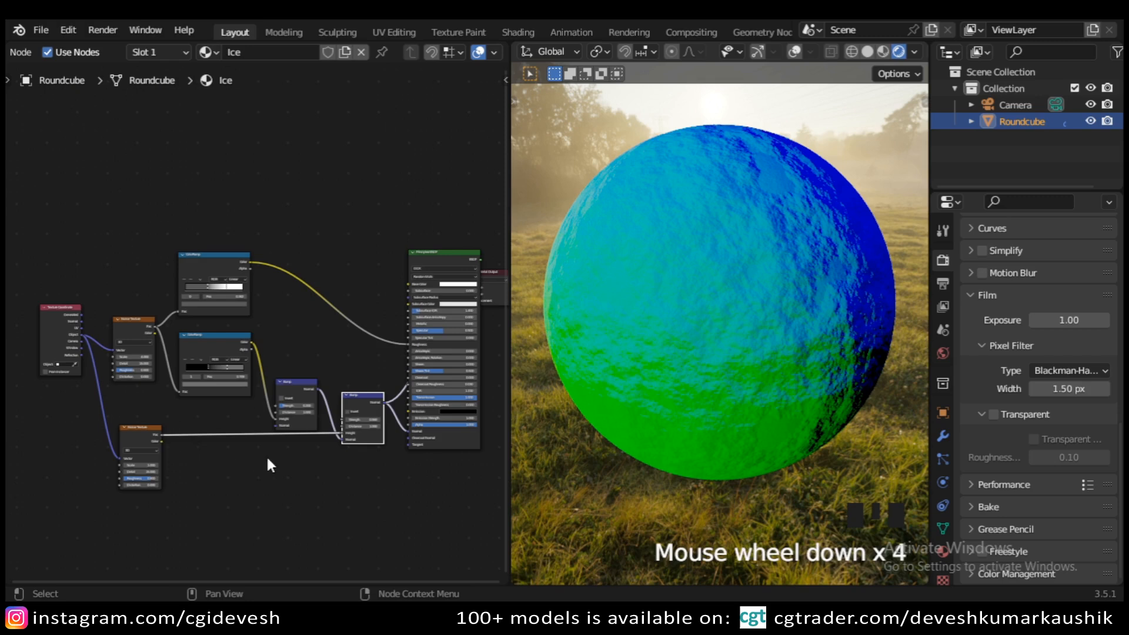
{"action": "scroll", "coordinate": [267, 459], "scroll_direction": "down", "scroll_amount": 4}
{"action": "middle_click_drag", "start_coordinate": [306, 454], "coordinate": [261, 436]}
{"action": "scroll", "coordinate": [358, 349], "scroll_direction": "up", "scroll_amount": 6}
{"action": "middle_click_drag", "start_coordinate": [355, 348], "coordinate": [129, 400]}
{"action": "scroll", "coordinate": [176, 376], "scroll_direction": "up", "scroll_amount": 5}
{"action": "left_click_drag", "start_coordinate": [289, 300], "coordinate": [400, 304]}
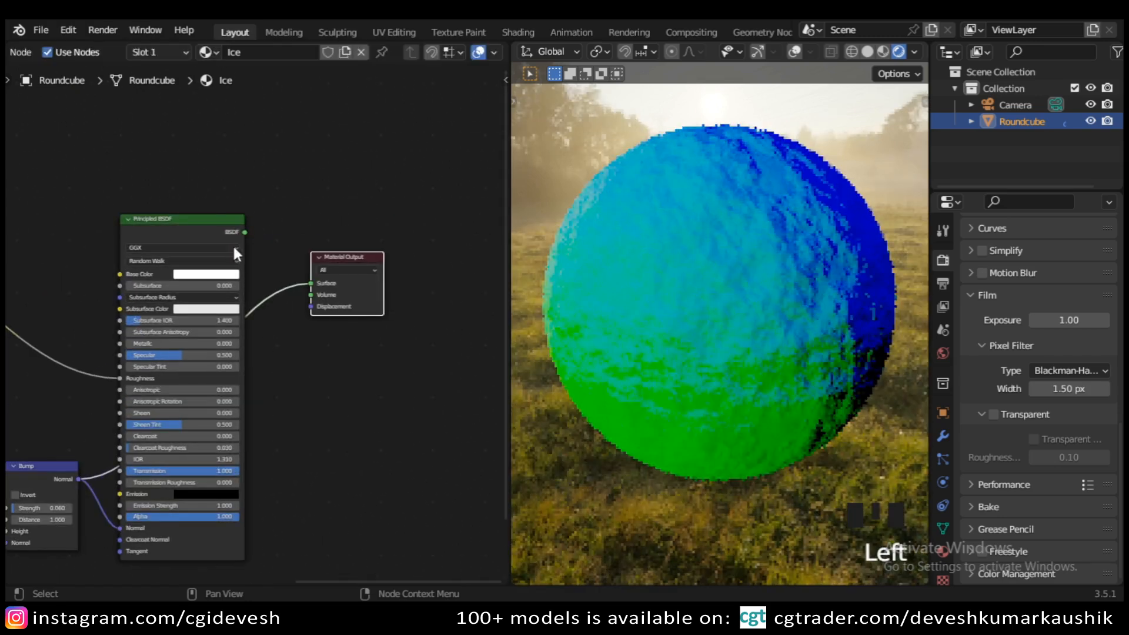
{"action": "left_click", "coordinate": [194, 224], "text": "ctrl+shift"}
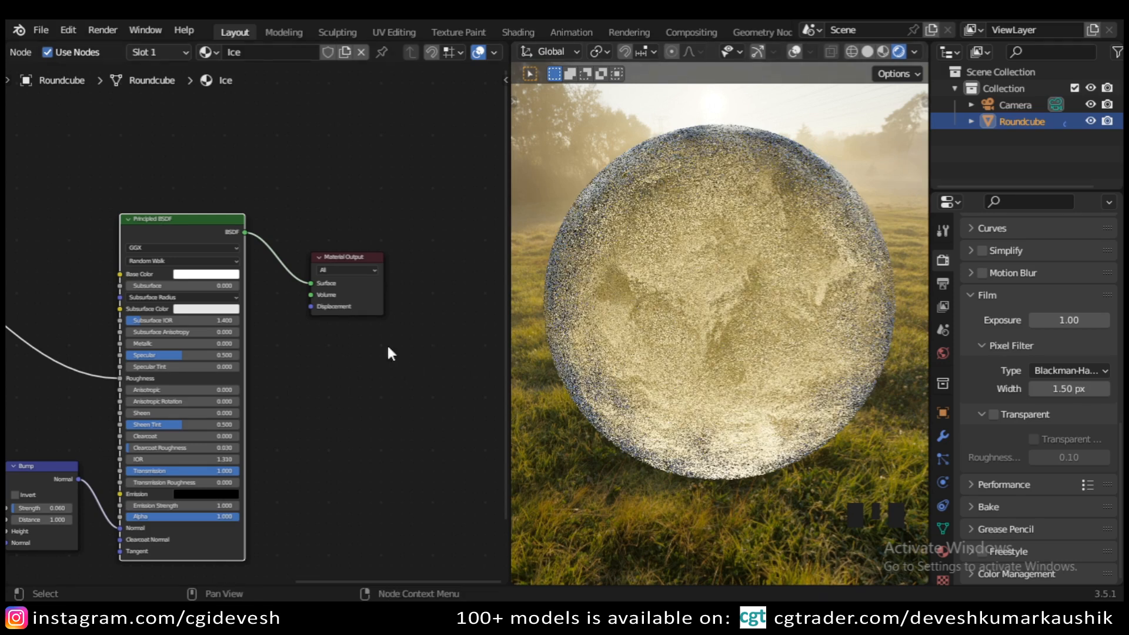
{"action": "scroll", "coordinate": [285, 370], "scroll_direction": "down", "scroll_amount": 4}
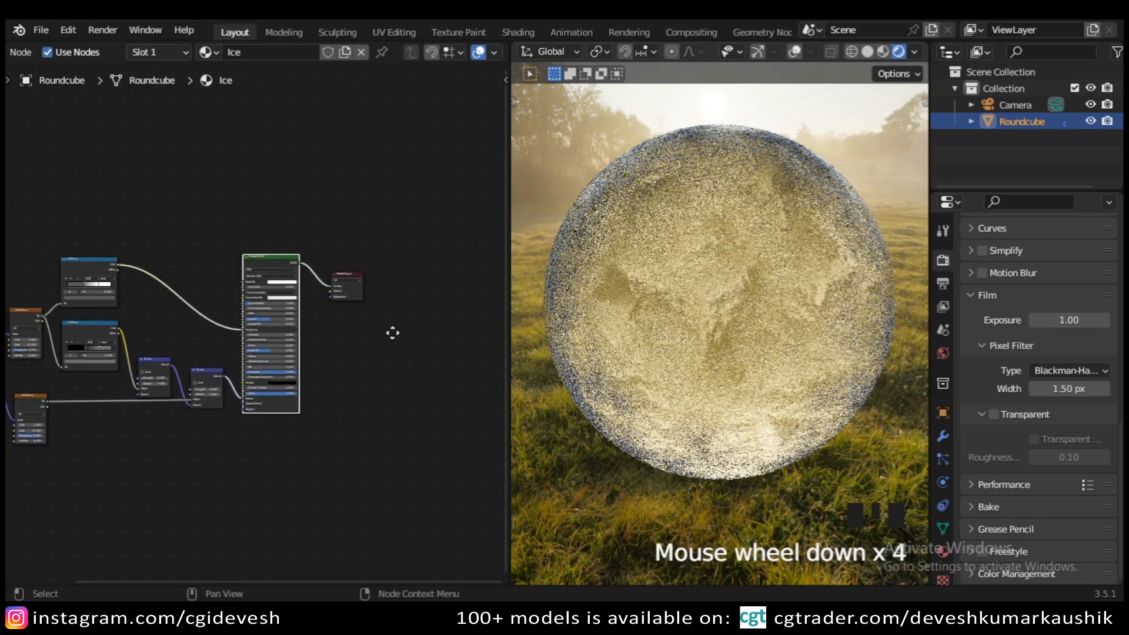
{"action": "middle_click_drag", "start_coordinate": [393, 333], "coordinate": [421, 326]}
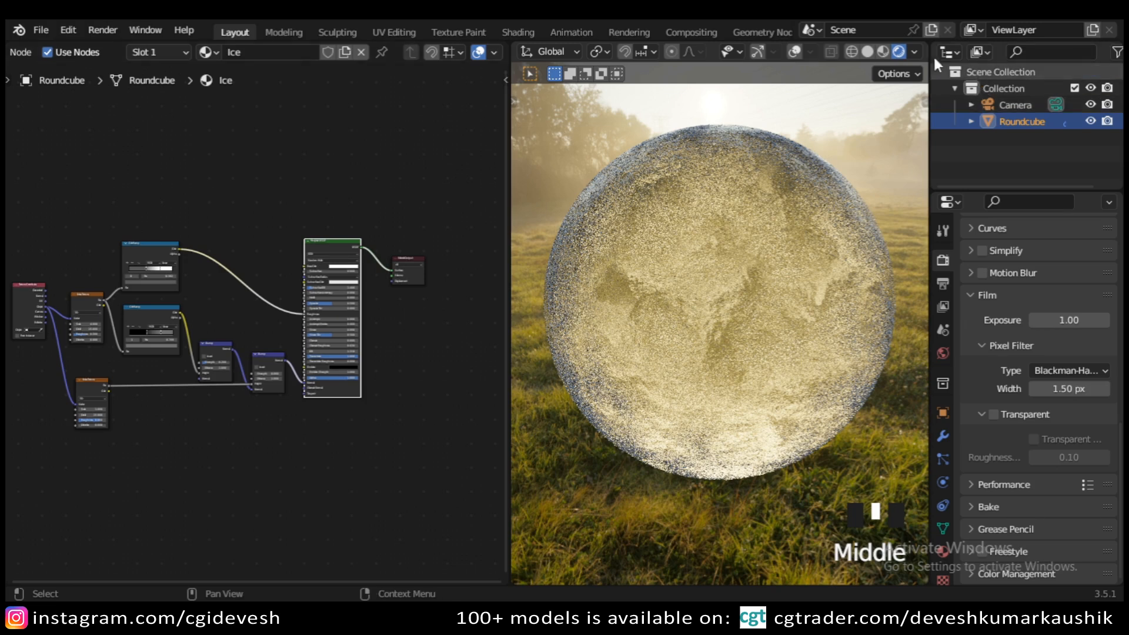
- Switch the sphere's viewport to Solid shading and change the Shader Editor into a second 3D Viewport
{"action": "left_click", "coordinate": [869, 52]}
{"action": "scroll", "coordinate": [39, 52], "scroll_direction": "up", "scroll_amount": 3}
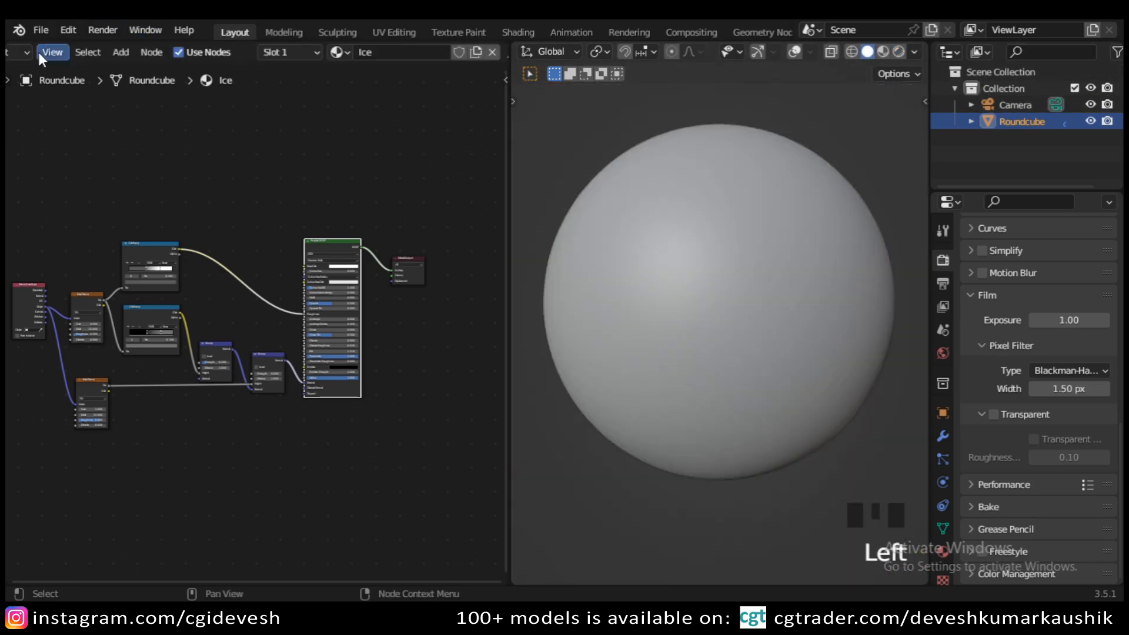
{"action": "scroll", "coordinate": [39, 52], "scroll_direction": "down", "scroll_amount": 3}
{"action": "left_click", "coordinate": [21, 52]}
{"action": "left_click", "coordinate": [58, 90]}
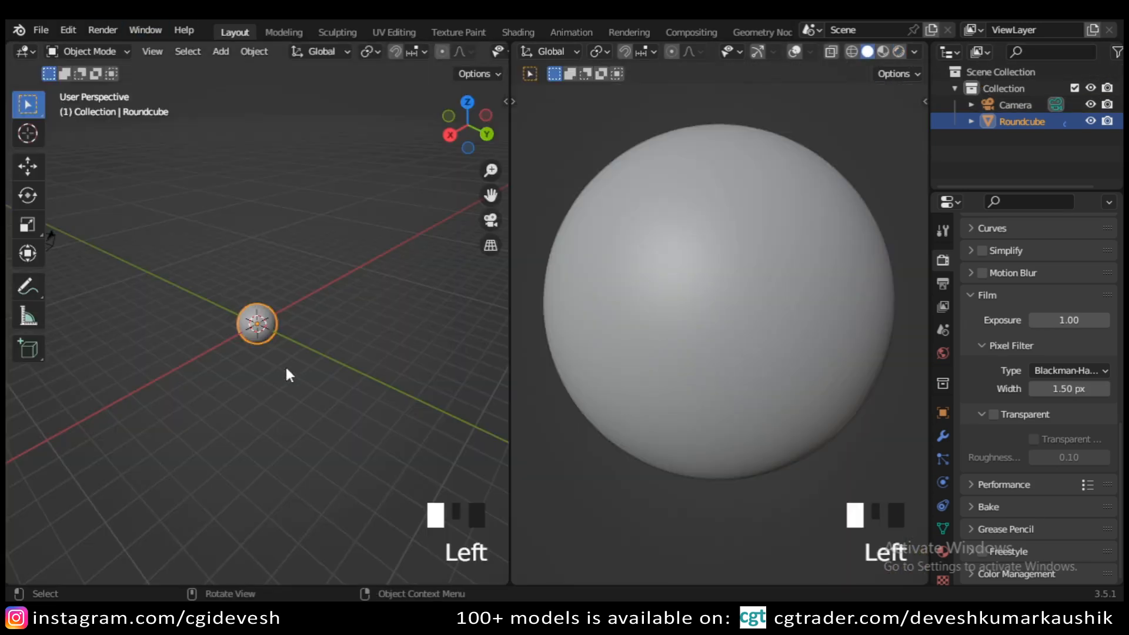
- Select the camera, show gizmos and overlays in the sphere's viewport, and enable the Move object gizmo in the new viewport
{"action": "scroll", "coordinate": [287, 371], "scroll_direction": "down", "scroll_amount": 2}
{"action": "left_click", "coordinate": [116, 271]}
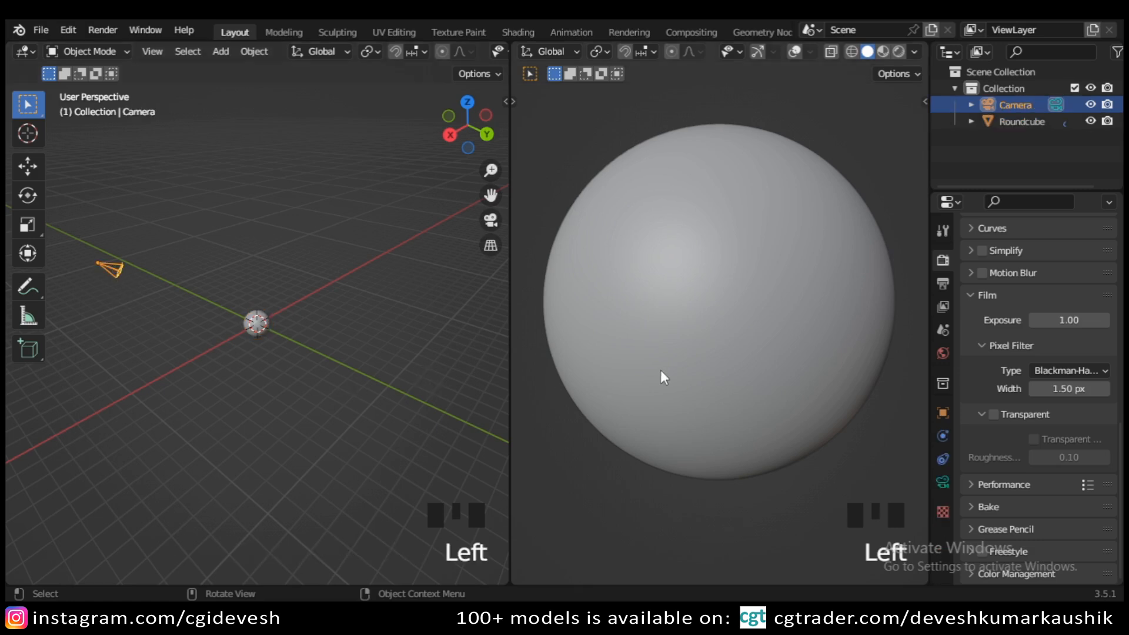
{"action": "scroll", "coordinate": [661, 372], "scroll_direction": "down", "scroll_amount": 4}
{"action": "left_click", "coordinate": [757, 51]}
{"action": "left_click", "coordinate": [794, 52]}
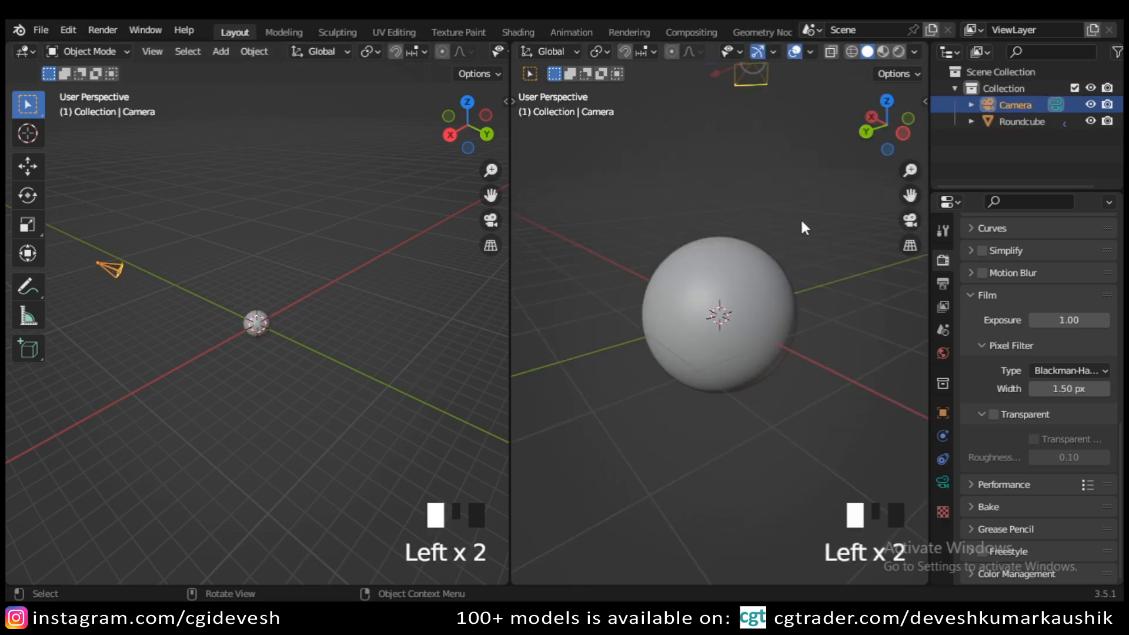
{"action": "middle_click_drag", "start_coordinate": [800, 218], "coordinate": [777, 260]}
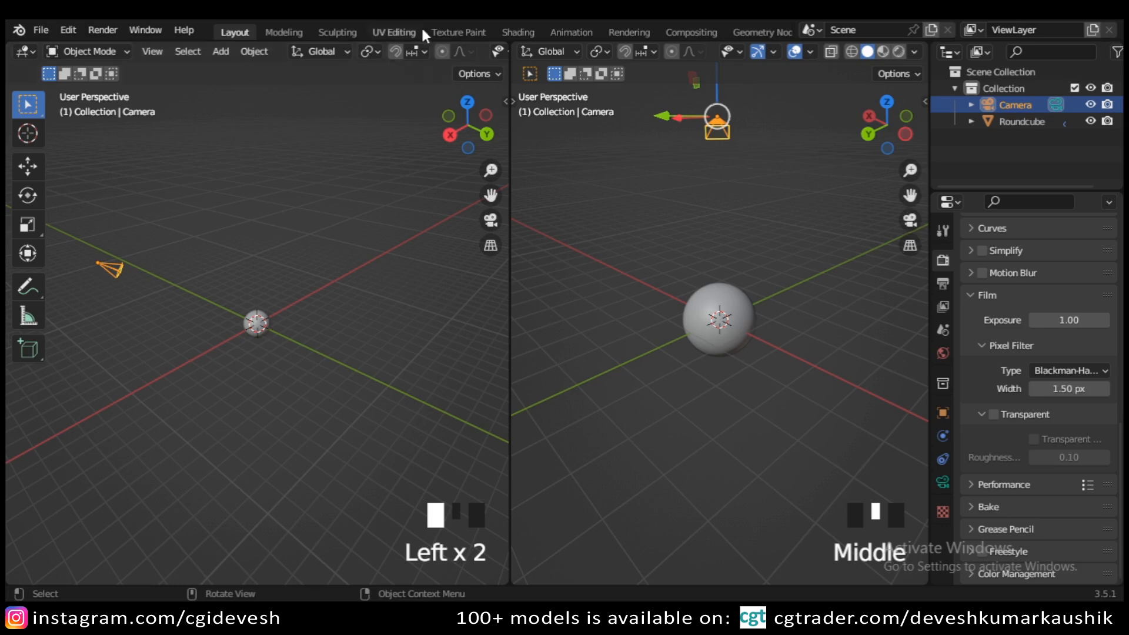
{"action": "scroll", "coordinate": [407, 54], "scroll_direction": "down", "scroll_amount": 3}
{"action": "left_click", "coordinate": [352, 51]}
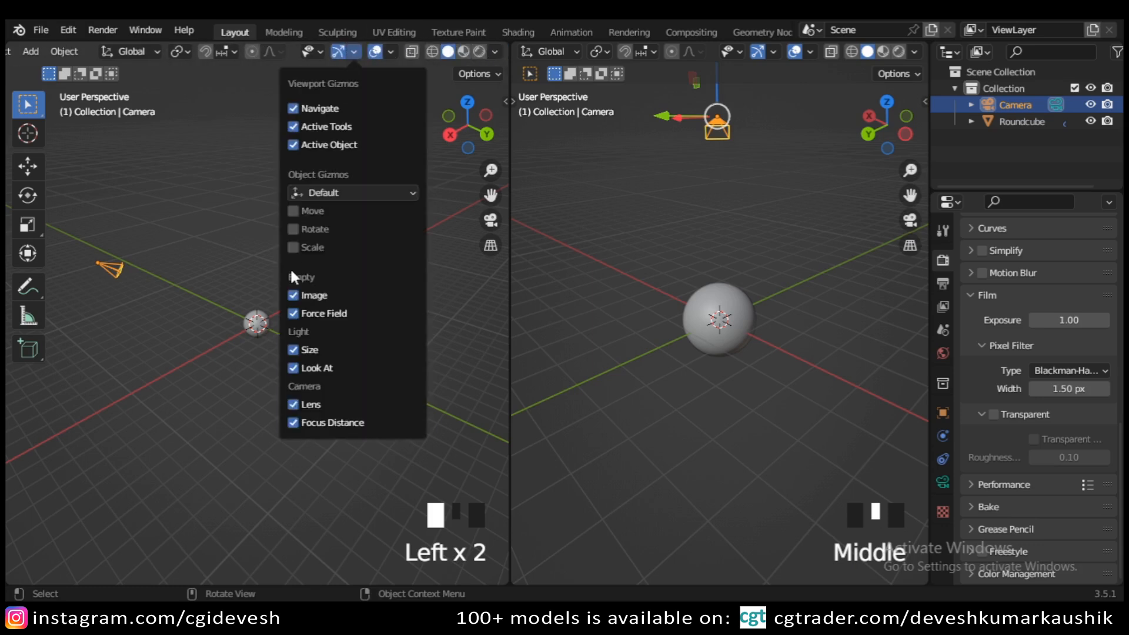
{"action": "left_click", "coordinate": [304, 210]}
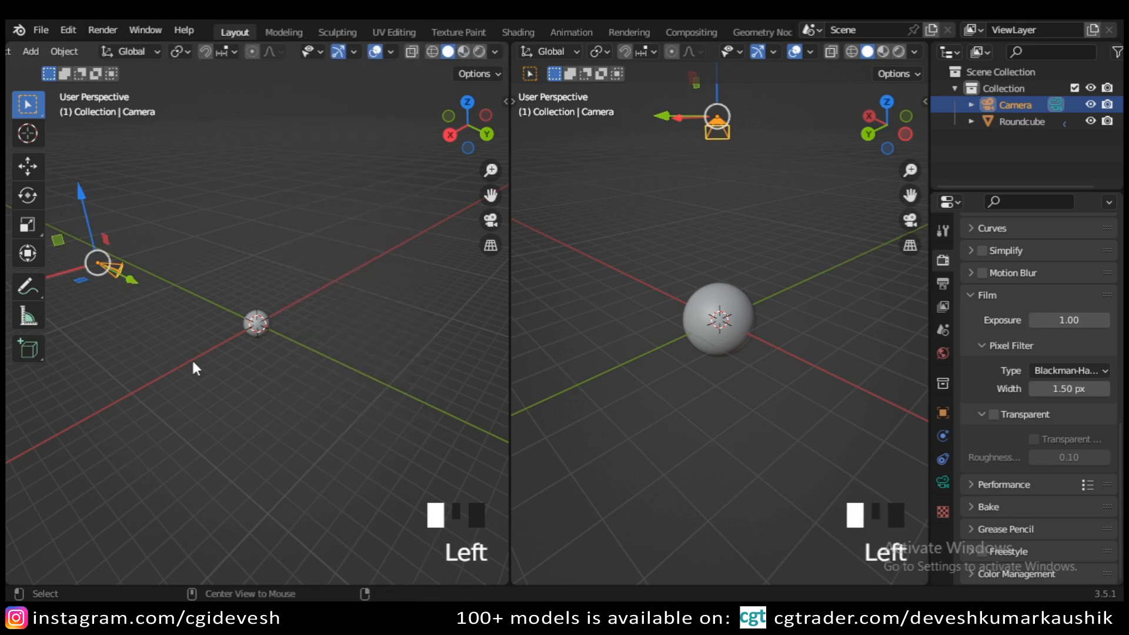
- Reset the camera's location and rotation, then rotate it 90 degrees around the X axis from the top view
{"action": "key", "text": "alt+g"}
{"action": "key", "text": "alt+r"}
{"action": "key", "text": "KP_7"}
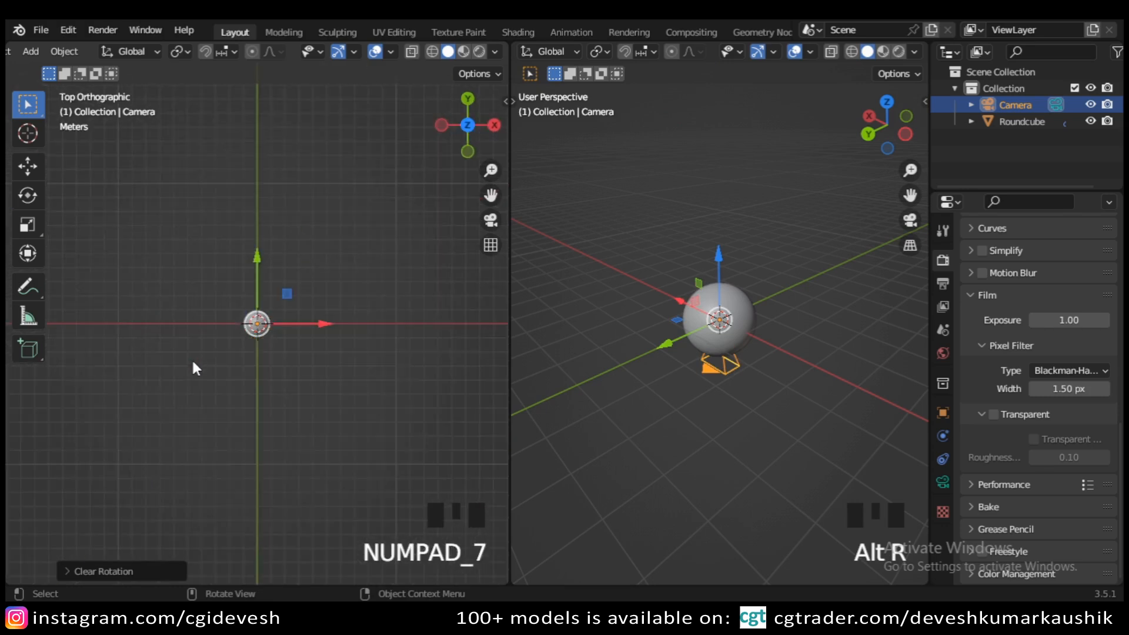
{"action": "scroll", "coordinate": [294, 355], "scroll_direction": "up", "scroll_amount": 3}
{"action": "type", "text": "rx"}
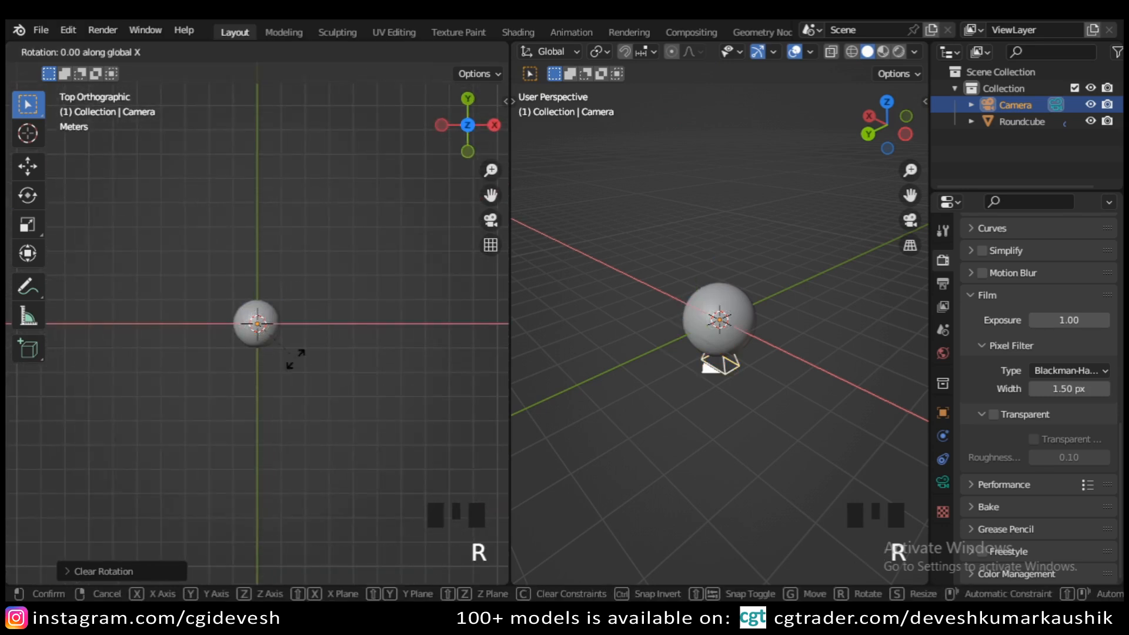
{"action": "type", "text": "90"}
{"action": "key", "text": "Return"}
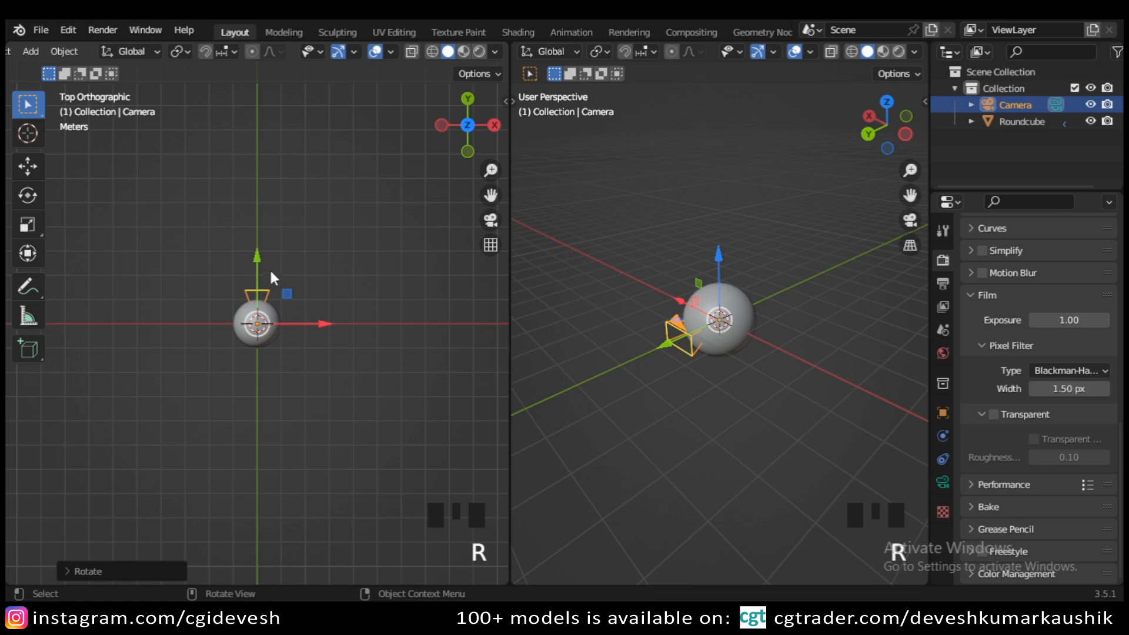
- Move the camera back along the negative Y axis until it faces the sphere from a distance, and look through it
{"action": "left_click_drag", "start_coordinate": [256, 256], "coordinate": [257, 414]}
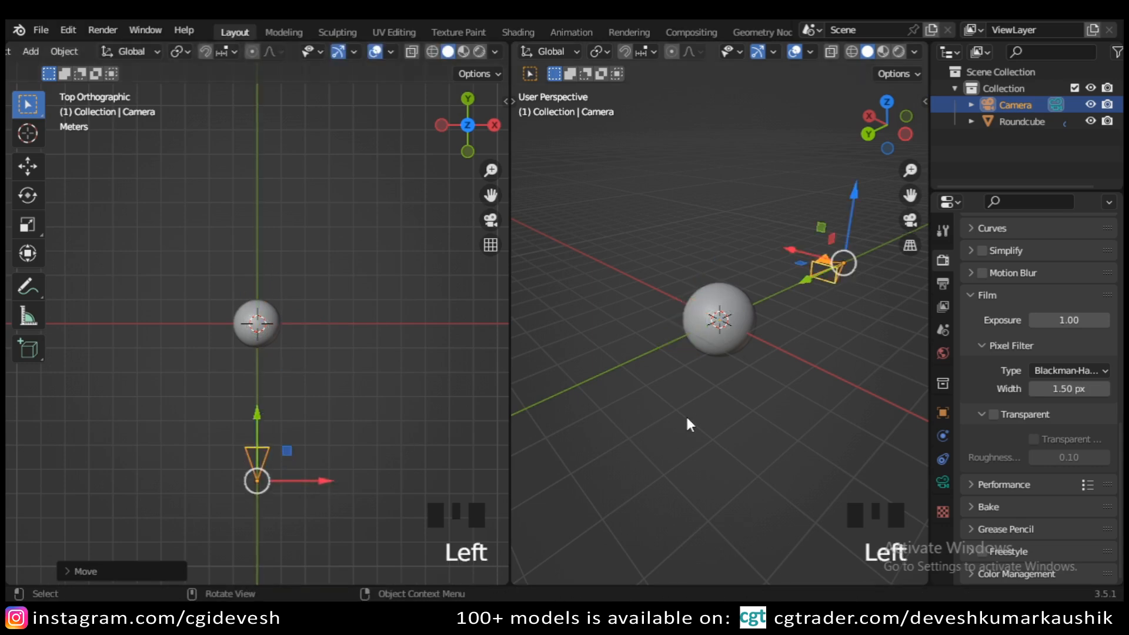
{"action": "key", "text": "KP_0"}
{"action": "scroll", "coordinate": [686, 414], "scroll_direction": "up", "scroll_amount": 2}
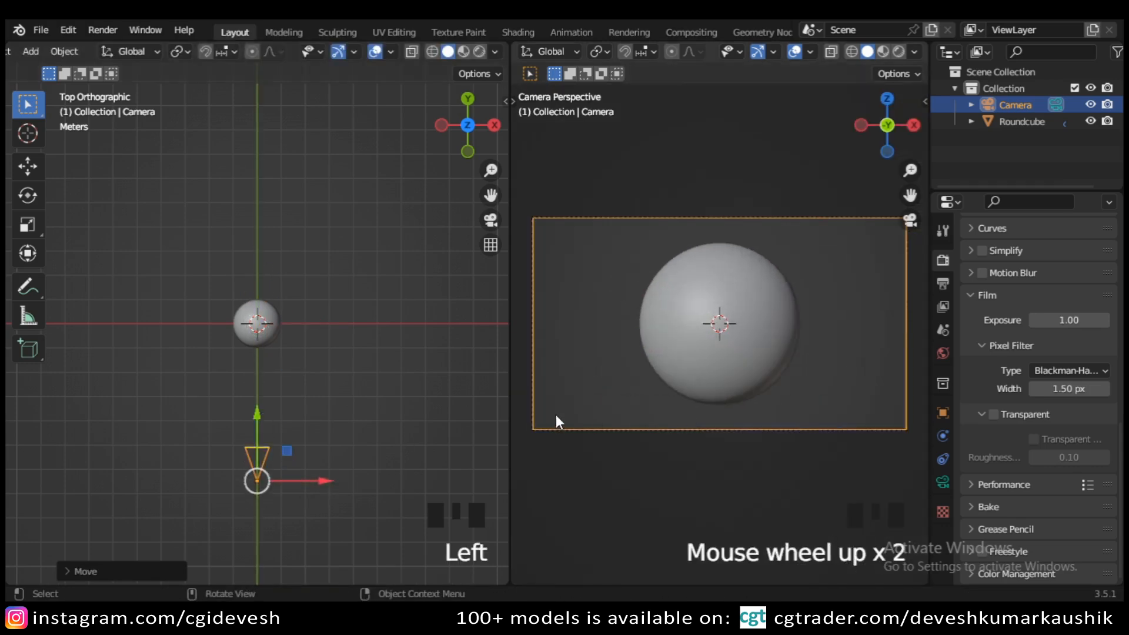
- Widen the camera-view viewport and fit the whole camera frame inside it
{"action": "left_click_drag", "start_coordinate": [510, 390], "coordinate": [429, 388]}
{"action": "scroll", "coordinate": [763, 397], "scroll_direction": "up", "scroll_amount": 2}
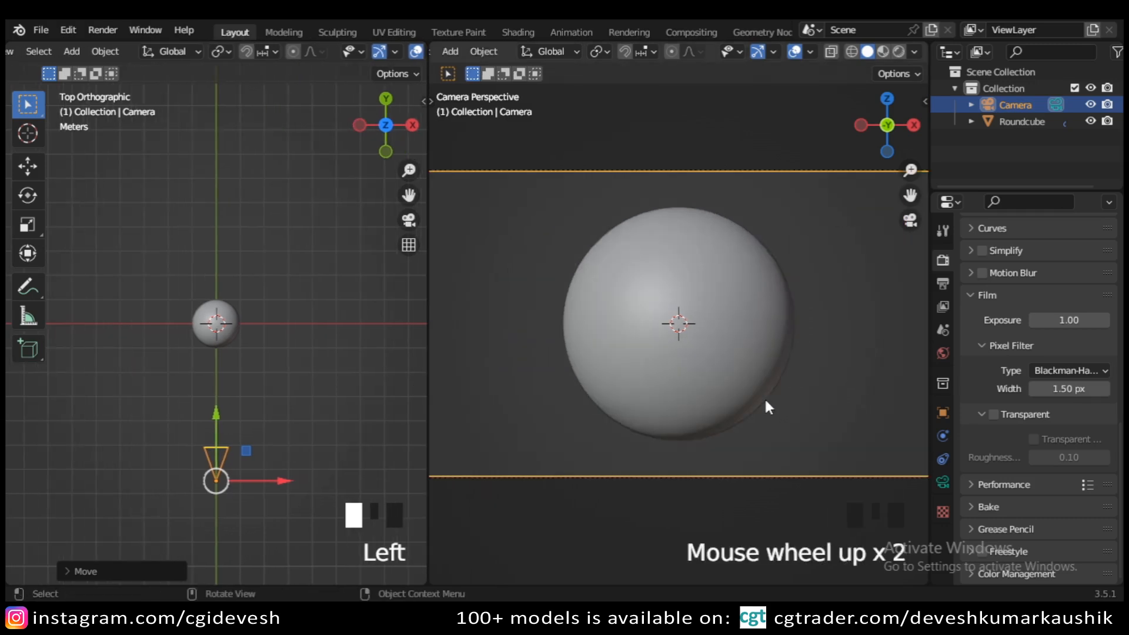
{"action": "scroll", "coordinate": [766, 404], "scroll_direction": "down", "scroll_amount": 1}
{"action": "scroll", "coordinate": [764, 404], "scroll_direction": "down", "scroll_amount": 1}
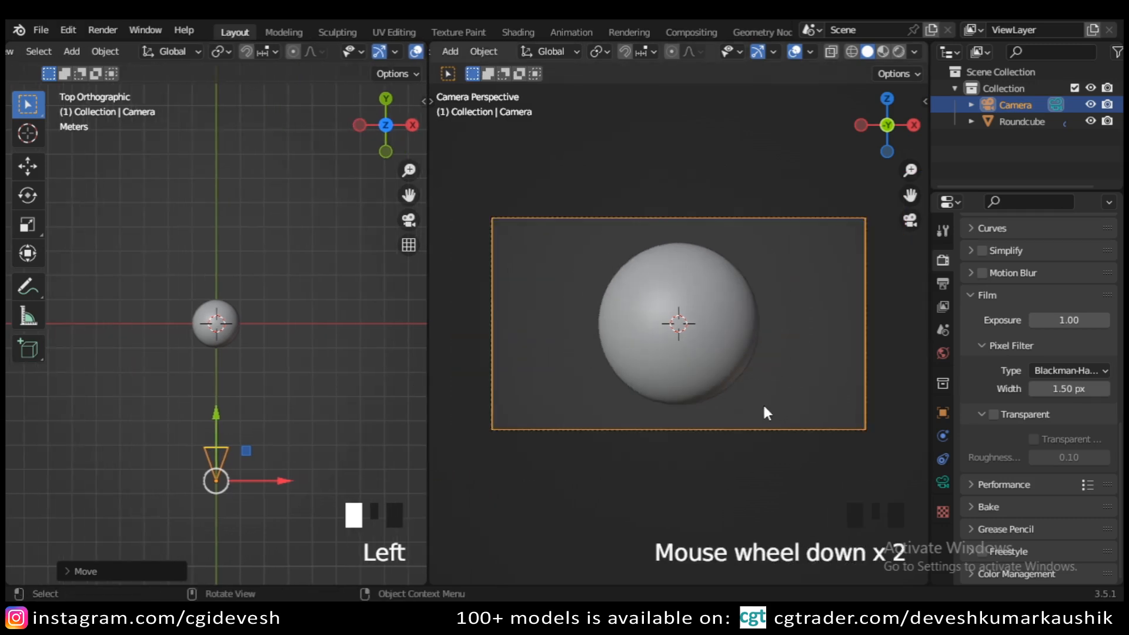
{"action": "key", "text": "KP_0"}
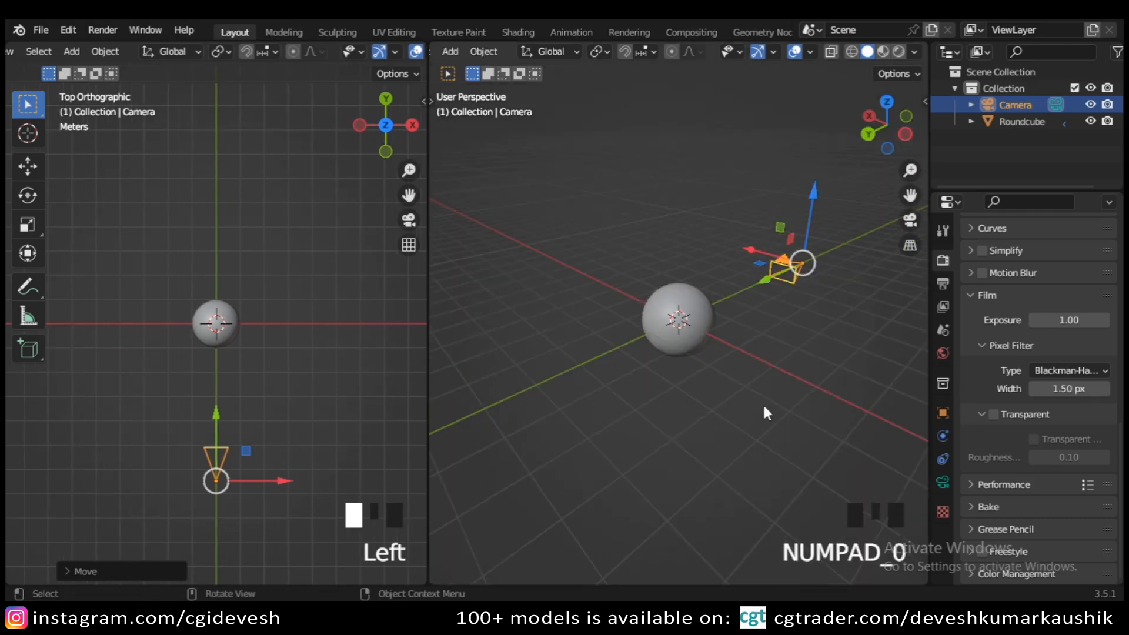
{"action": "key", "text": "KP_0"}
{"action": "scroll", "coordinate": [764, 401], "scroll_direction": "up", "scroll_amount": 1}
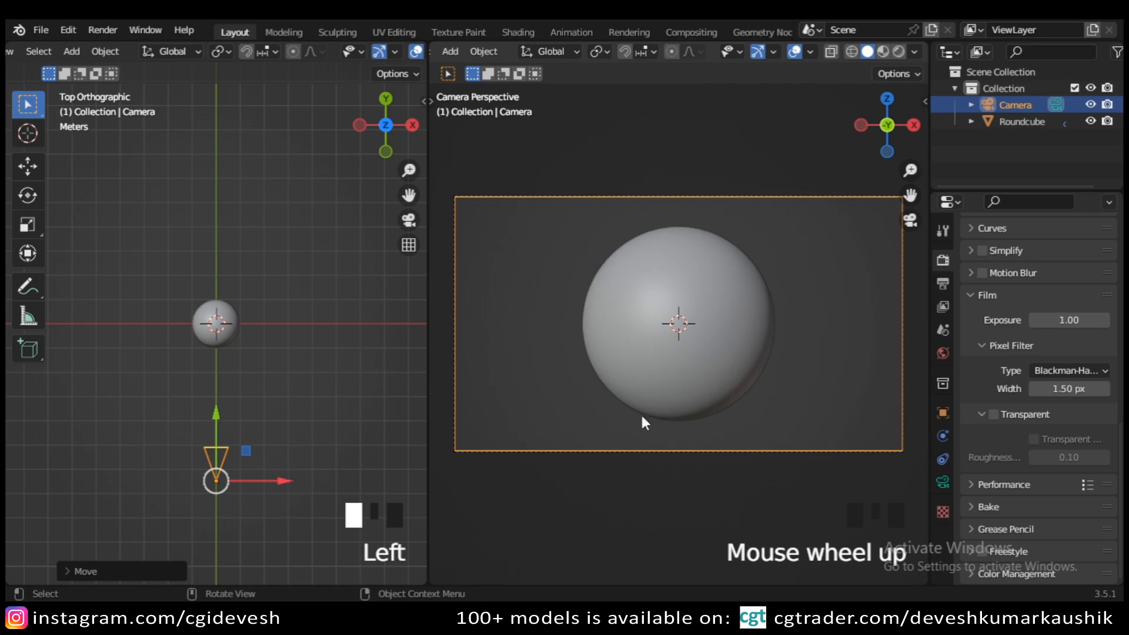
- Move the camera slightly closer along the Y axis so the sphere fills more of the frame, then deselect it
{"action": "mouse_move", "coordinate": [222, 410]}
{"action": "left_mouse_down"}
{"action": "mouse_move", "coordinate": [220, 397]}
{"action": "mouse_move", "coordinate": [220, 406]}
{"action": "left_mouse_up"}
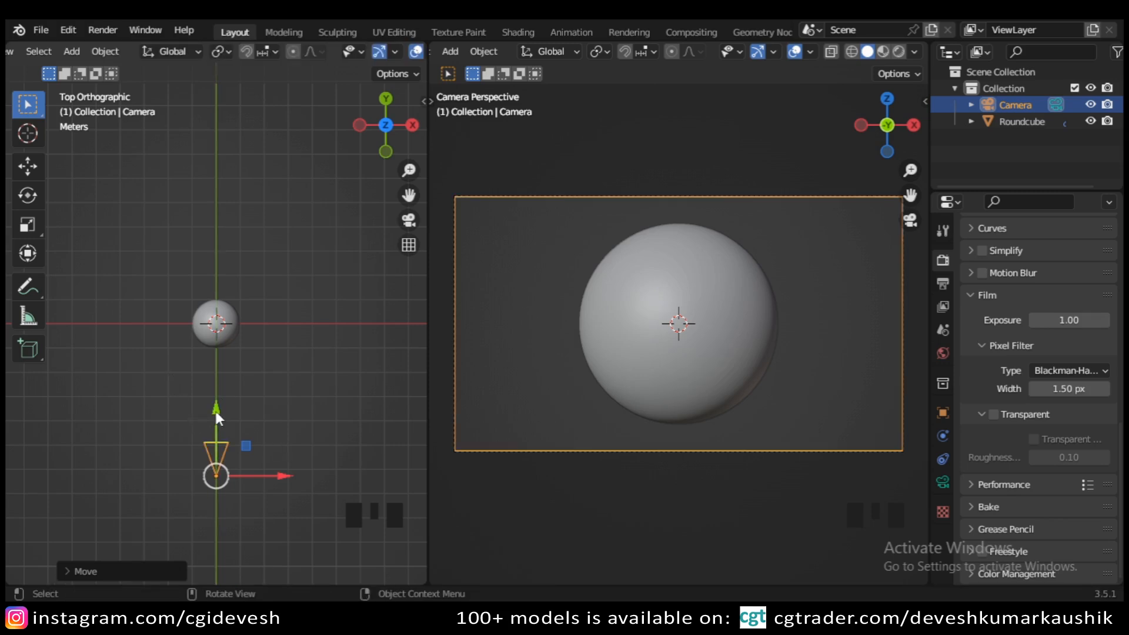
{"action": "left_click_drag", "start_coordinate": [215, 412], "coordinate": [220, 393]}
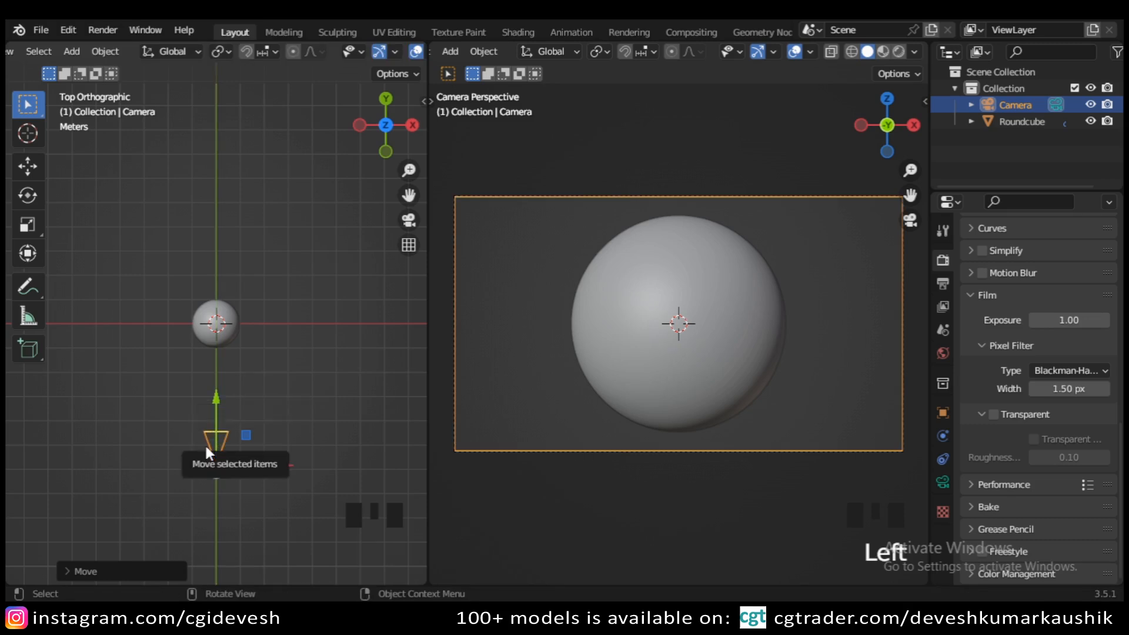
{"action": "left_click_drag", "start_coordinate": [214, 400], "coordinate": [214, 413]}
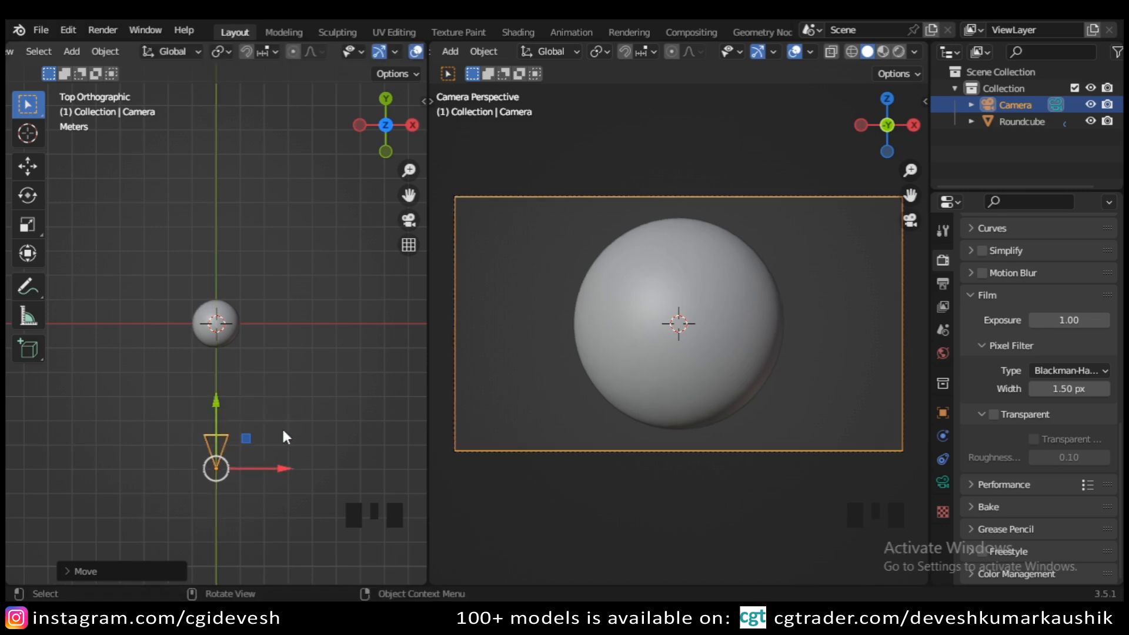
{"action": "left_click", "coordinate": [292, 414]}
- Check the ice sphere through the camera in Rendered shading, then return the viewport to Solid shading
{"action": "scroll", "coordinate": [292, 415], "scroll_direction": "down", "scroll_amount": 3}
{"action": "middle_click_drag", "start_coordinate": [290, 414], "coordinate": [336, 309]}
{"action": "scroll", "coordinate": [311, 312], "scroll_direction": "up", "scroll_amount": 4}
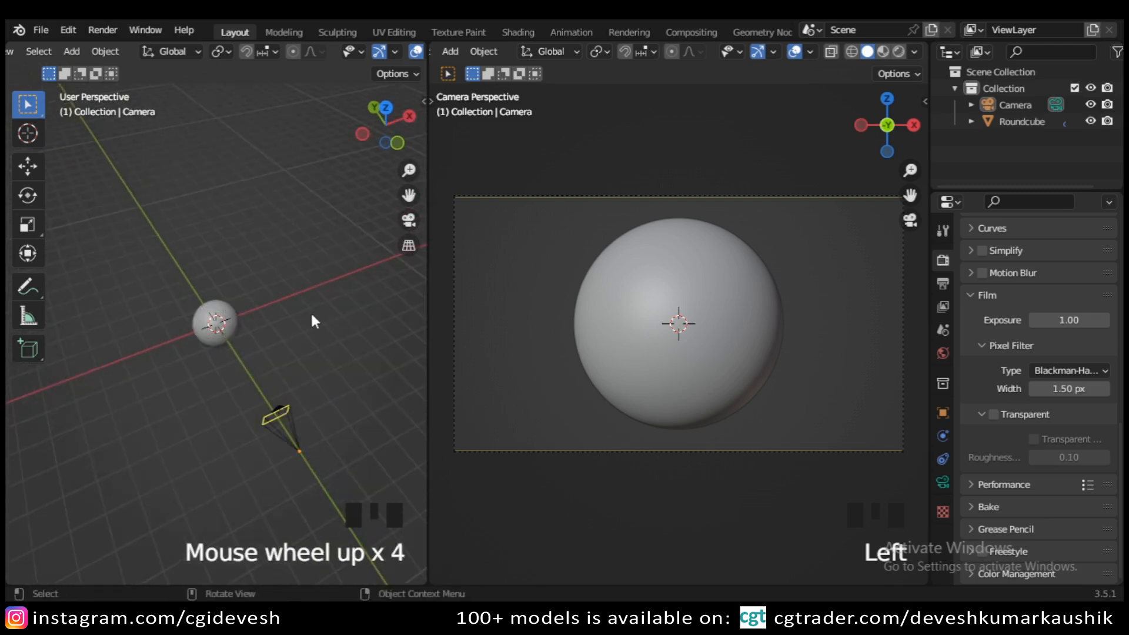
{"action": "left_click", "coordinate": [900, 52]}
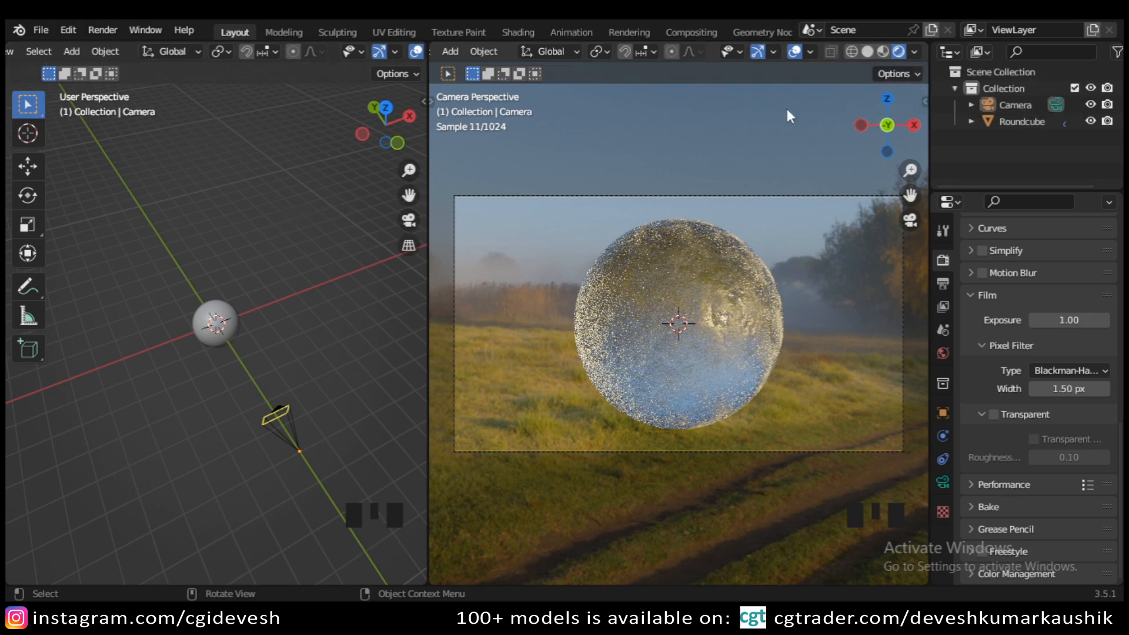
{"action": "left_click", "coordinate": [868, 52]}
- Import the winter-forest wallpaper image from the Reference Images folder 14 as an image plane
{"action": "scroll", "coordinate": [266, 292], "scroll_direction": "down", "scroll_amount": 2}
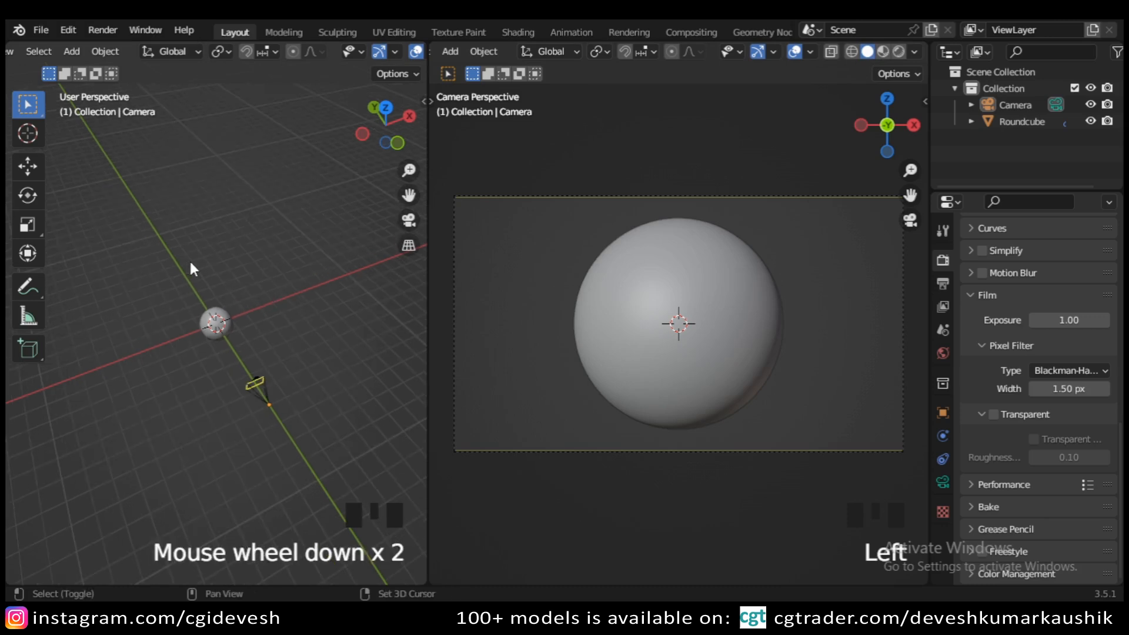
{"action": "key", "text": "shift+a"}
{"action": "mouse_move", "coordinate": [117, 443]}
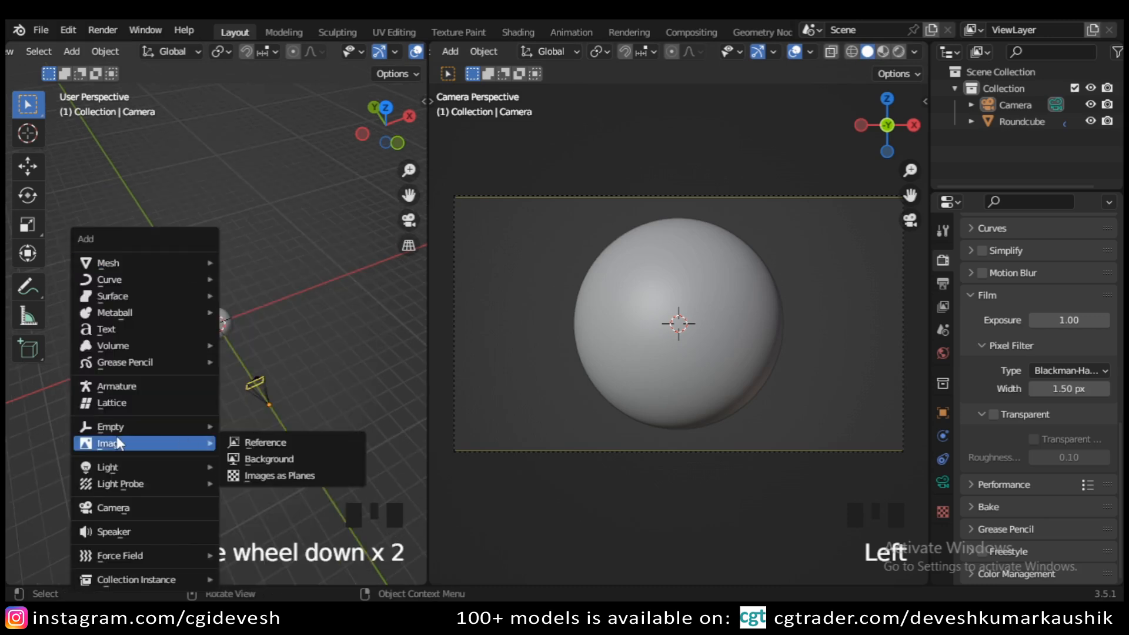
{"action": "left_click", "coordinate": [289, 474]}
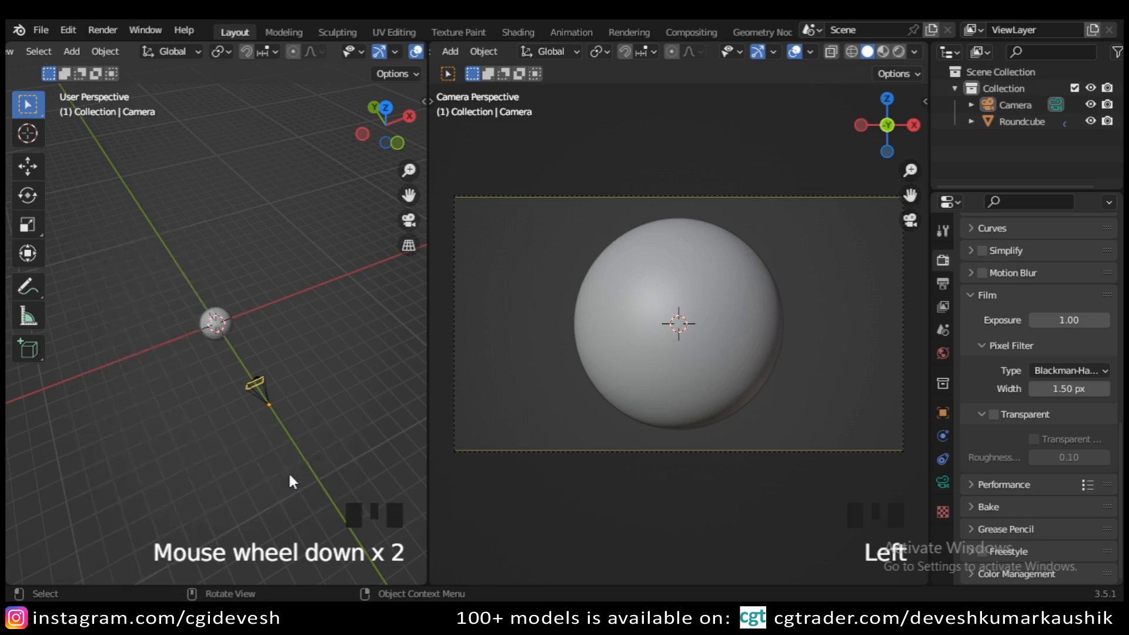
{"action": "left_click", "coordinate": [152, 503]}
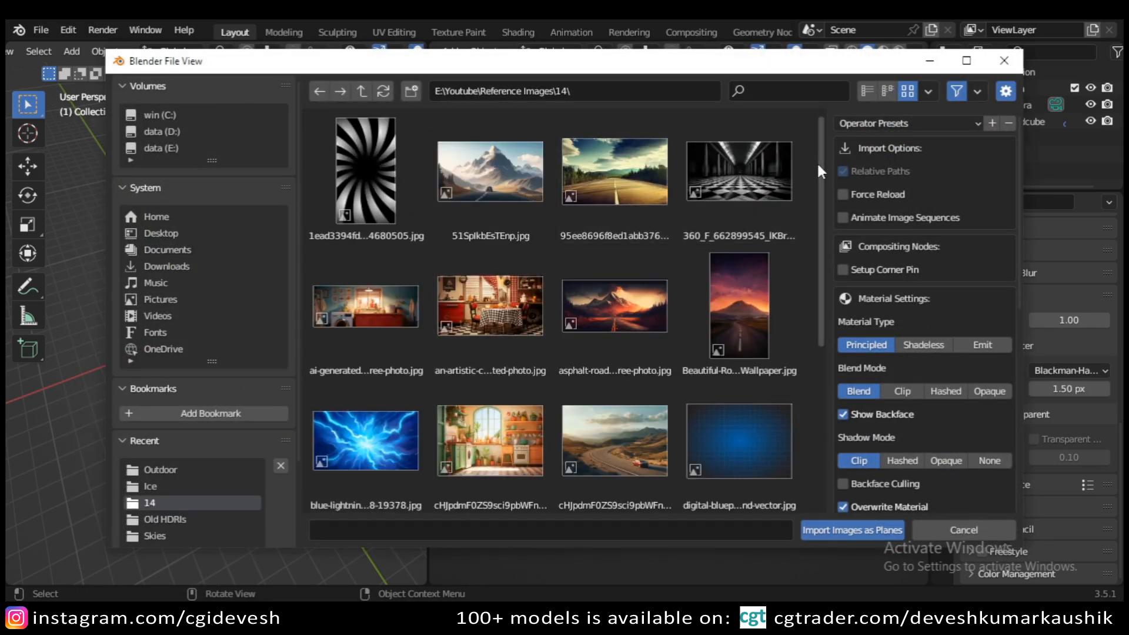
{"action": "left_click_drag", "start_coordinate": [818, 161], "coordinate": [826, 372]}
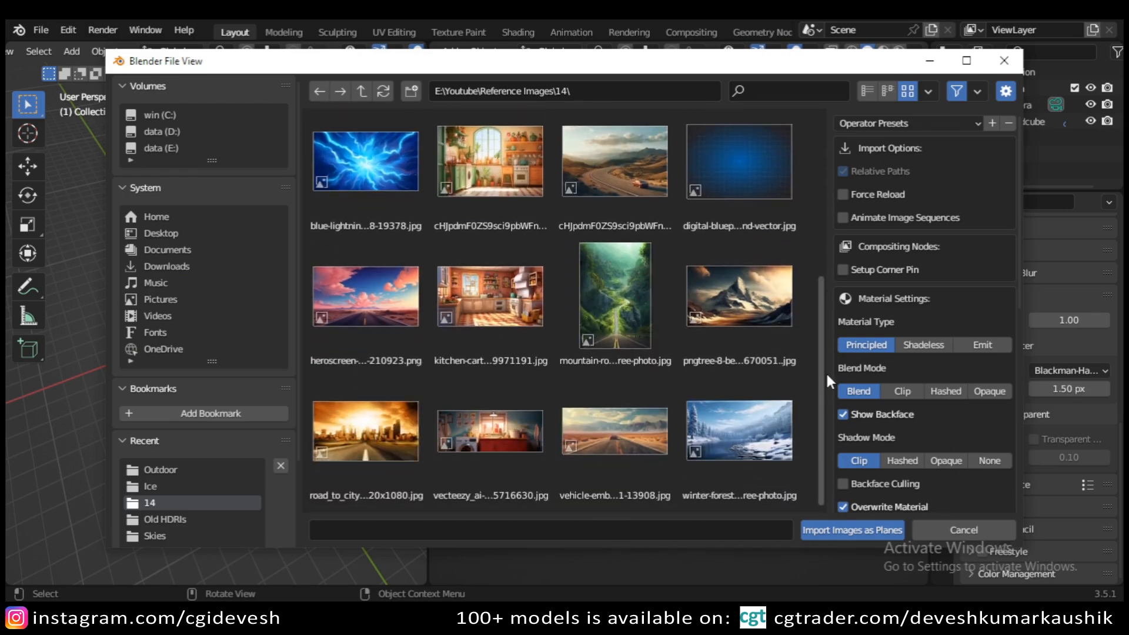
{"action": "double_click", "coordinate": [736, 432]}
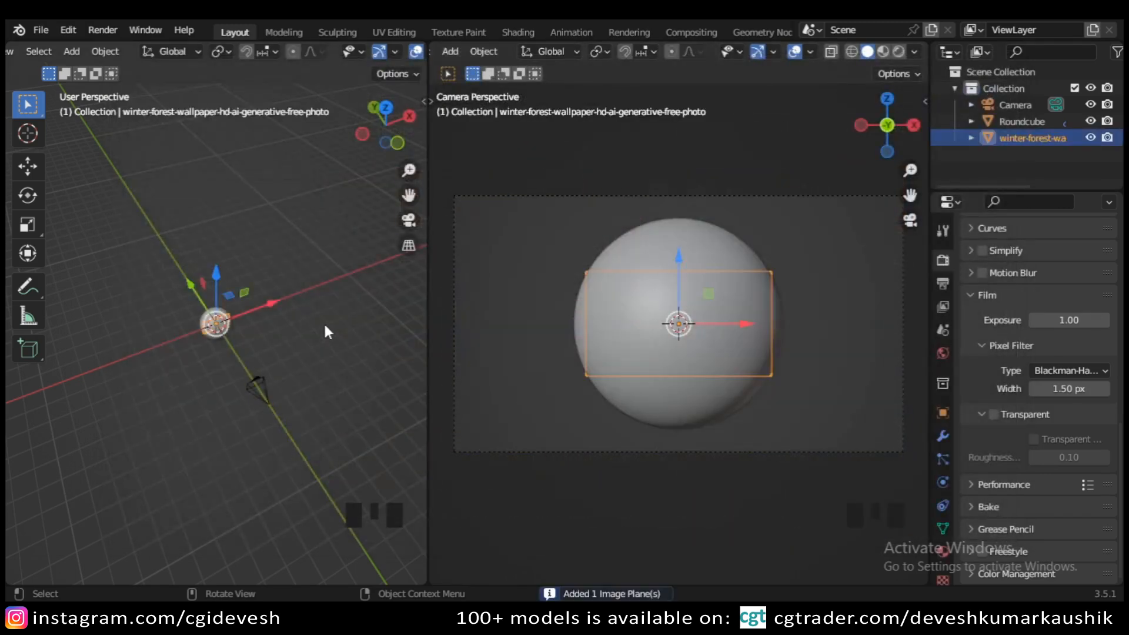
- Scale up the winter-forest image plane until it matches the sphere's height in the camera view
{"action": "scroll", "coordinate": [327, 333], "scroll_direction": "up", "scroll_amount": 6}
{"action": "key", "text": "s"}
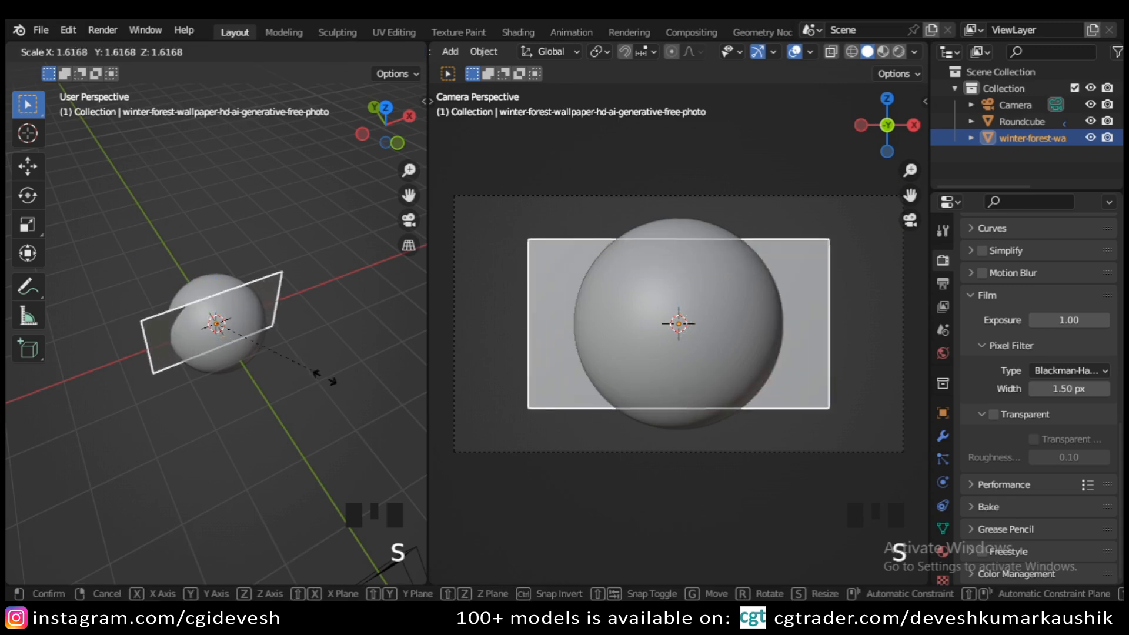
{"action": "left_click", "coordinate": [327, 366]}
- Move the winter-forest image plane back along the Y axis, well behind the sphere
{"action": "scroll", "coordinate": [297, 334], "scroll_direction": "down", "scroll_amount": 3}
{"action": "key", "text": "KP_7"}
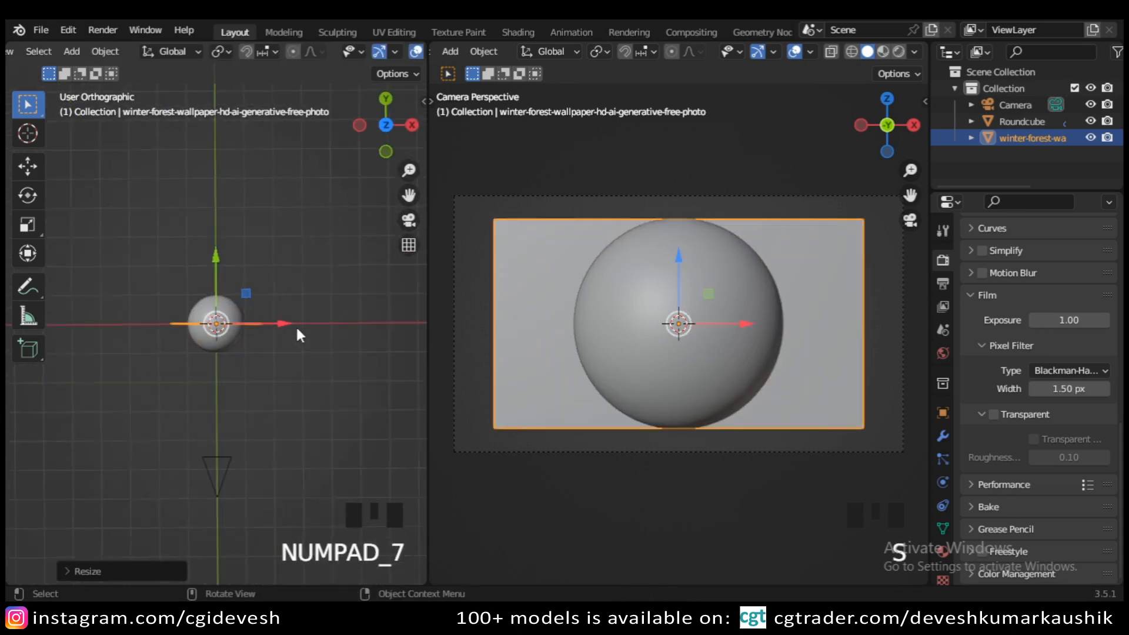
{"action": "scroll", "coordinate": [225, 255], "scroll_direction": "down", "scroll_amount": 3}
{"action": "key", "text": "s"}
{"action": "left_click_drag", "start_coordinate": [221, 209], "coordinate": [231, 80]}
{"action": "scroll", "coordinate": [246, 205], "scroll_direction": "down", "scroll_amount": 2}
- Scale up the image plane until it covers the camera frame, and stretch it slightly along the Z axis
{"action": "key", "text": "s"}
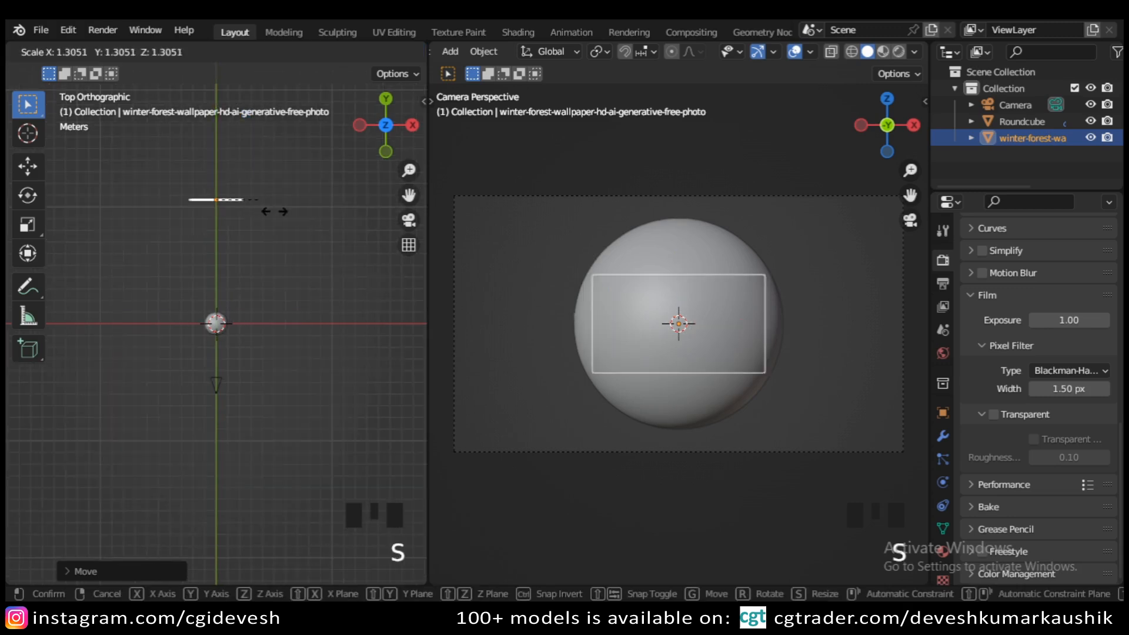
{"action": "left_click", "coordinate": [316, 249]}
{"action": "middle_click_drag", "start_coordinate": [316, 252], "coordinate": [288, 292]}
{"action": "key", "text": "s"}
{"action": "key", "text": "z"}
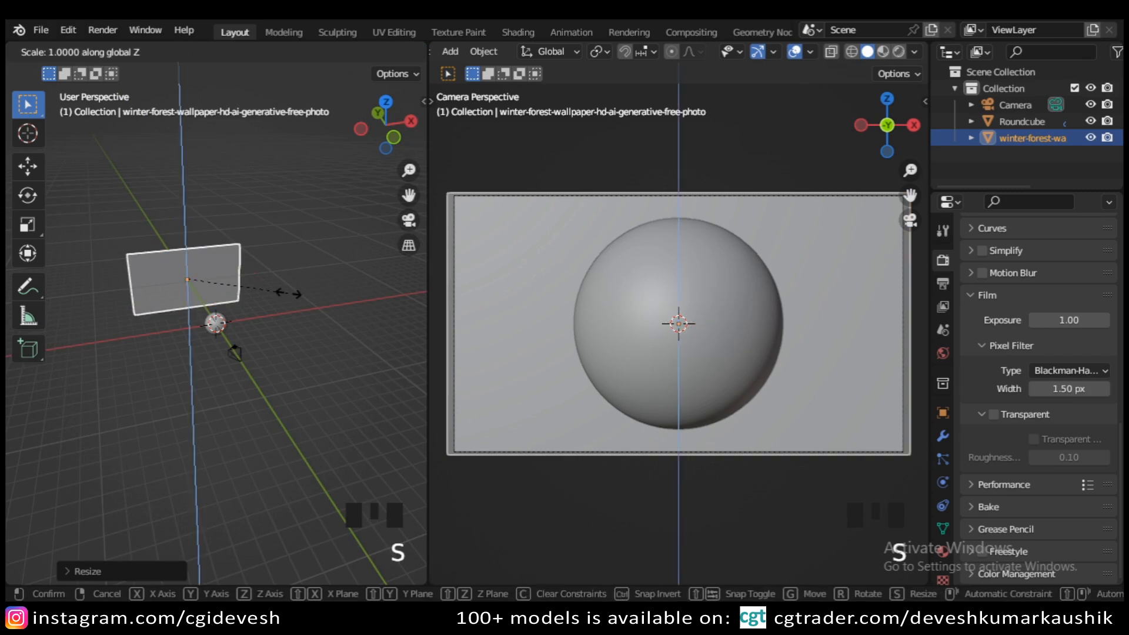
{"action": "left_click", "coordinate": [308, 415]}
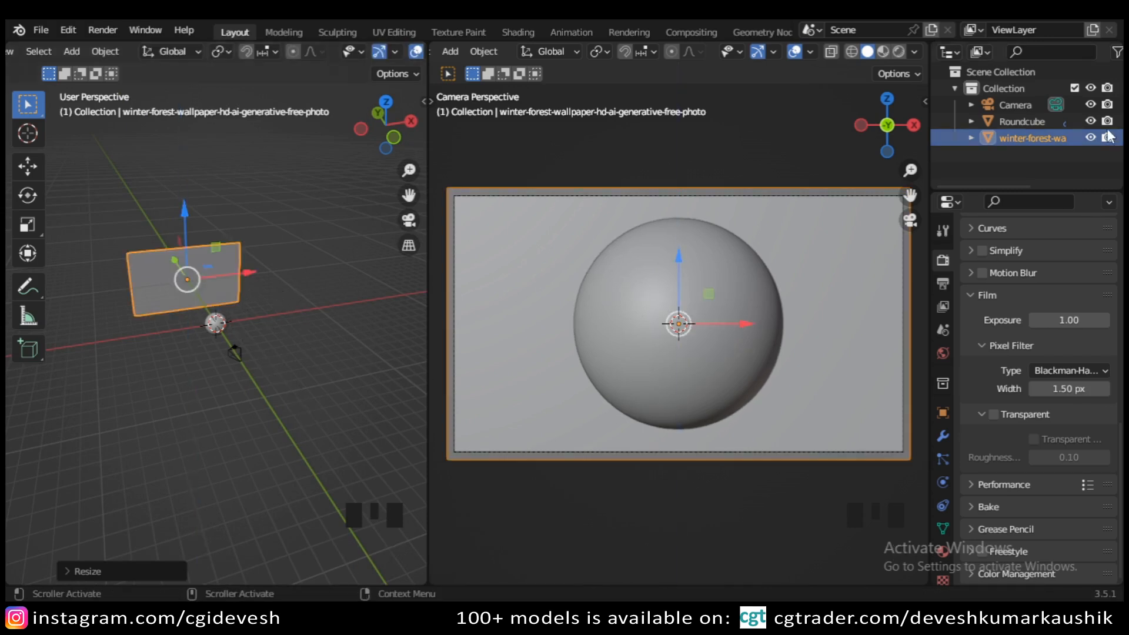
- Show the camera view in Rendered shading and turn the other viewport into a Shader Editor for the image plane
{"action": "left_click", "coordinate": [901, 54]}
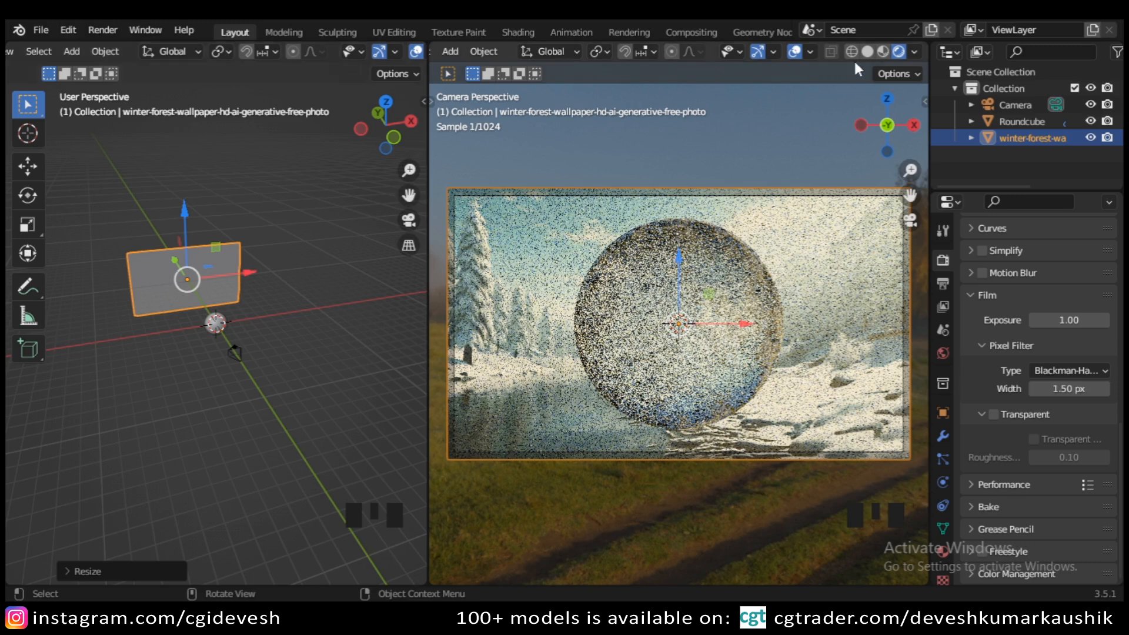
{"action": "scroll", "coordinate": [135, 49], "scroll_direction": "up", "scroll_amount": 7}
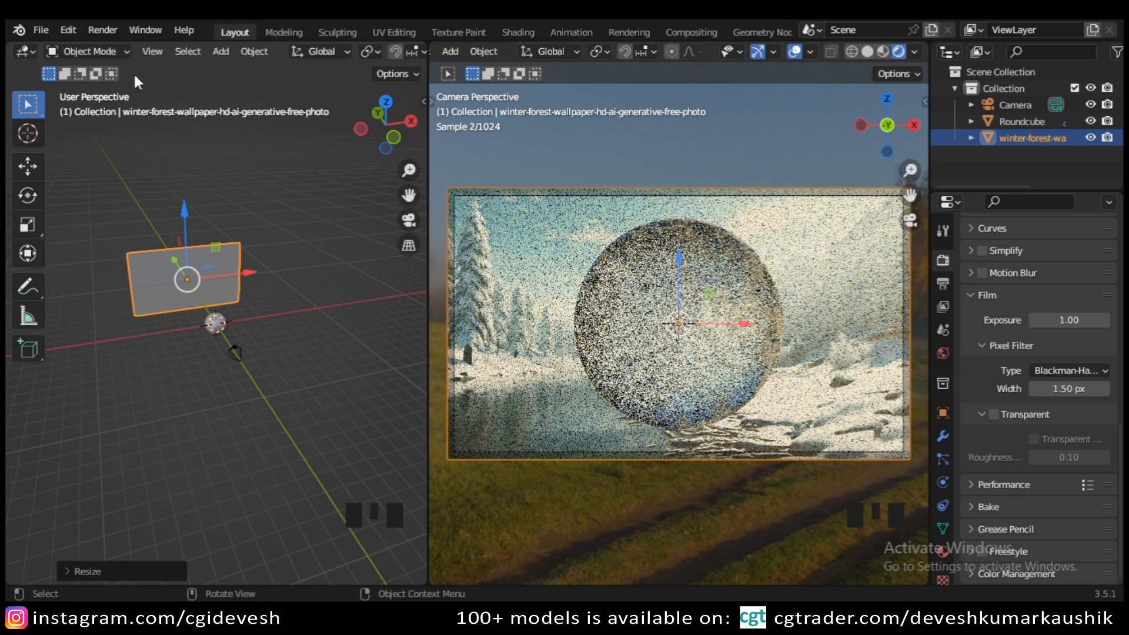
{"action": "left_click", "coordinate": [23, 51]}
{"action": "left_click", "coordinate": [54, 207]}
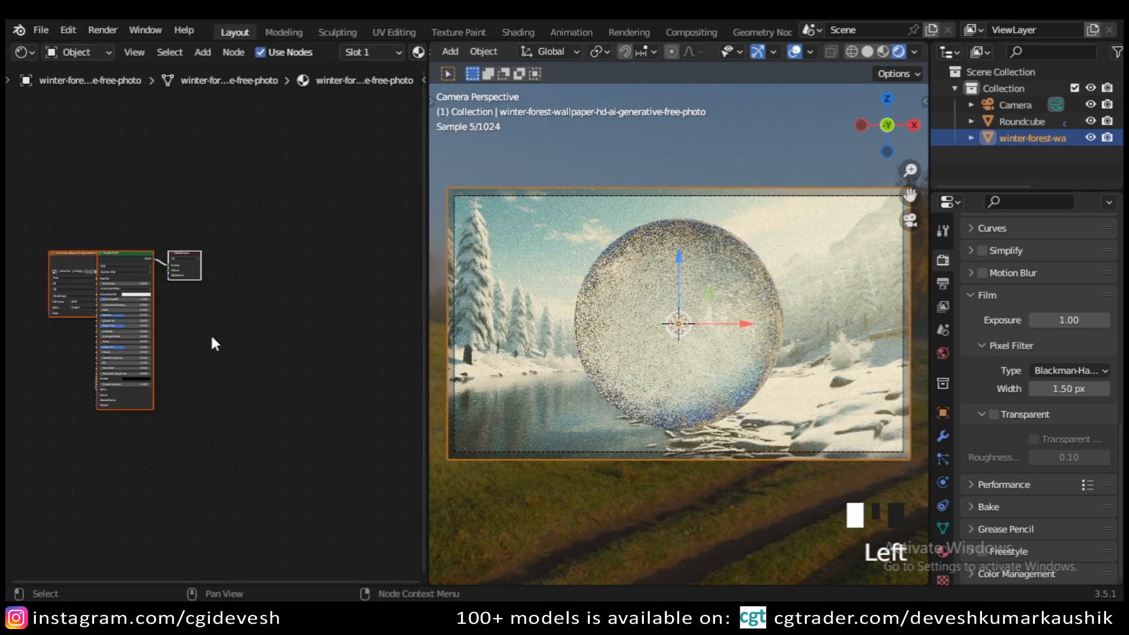
- Move the winter-forest image texture node aside and delete the Principled BSDF from the plane's material
{"action": "scroll", "coordinate": [146, 323], "scroll_direction": "up", "scroll_amount": 4}
{"action": "middle_click_drag", "start_coordinate": [267, 354], "coordinate": [338, 431]}
{"action": "left_click", "coordinate": [131, 439]}
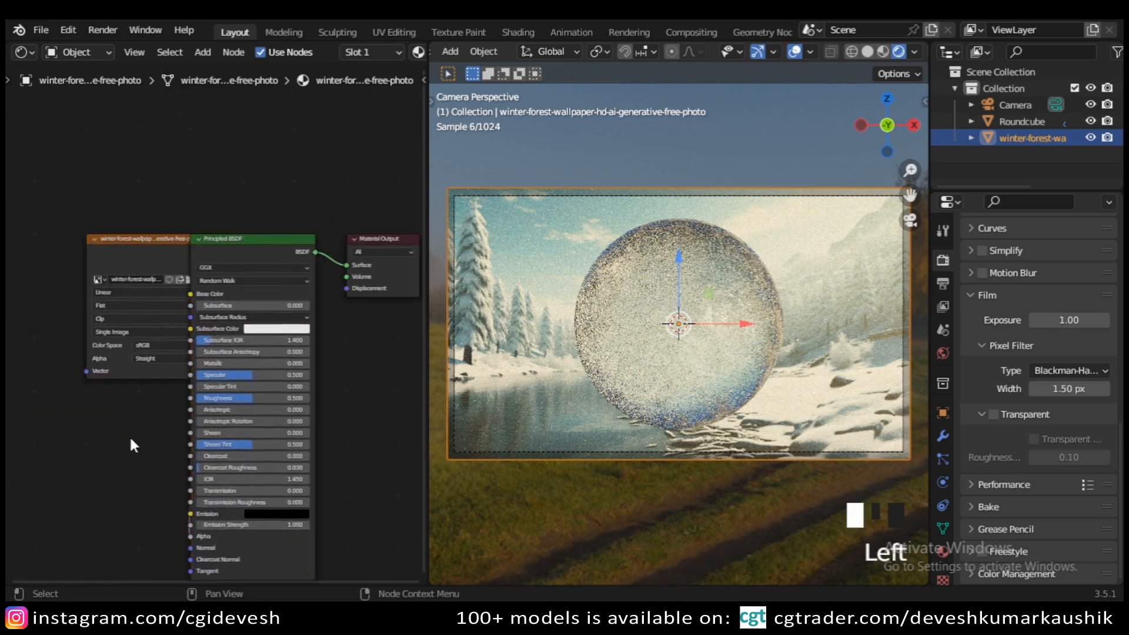
{"action": "left_click_drag", "start_coordinate": [134, 242], "coordinate": [41, 170]}
{"action": "left_click", "coordinate": [210, 242]}
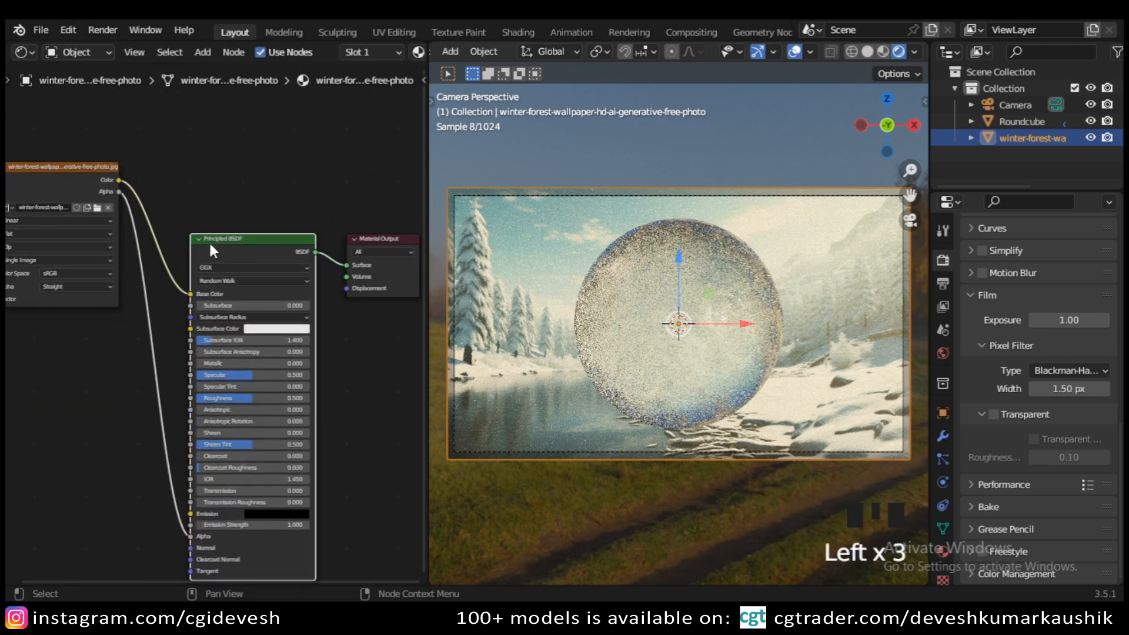
{"action": "key", "text": "Delete"}
- Add an Emission shader between the image texture and the Material Output
{"action": "left_click", "coordinate": [207, 238]}
{"action": "key", "text": "shift+a"}
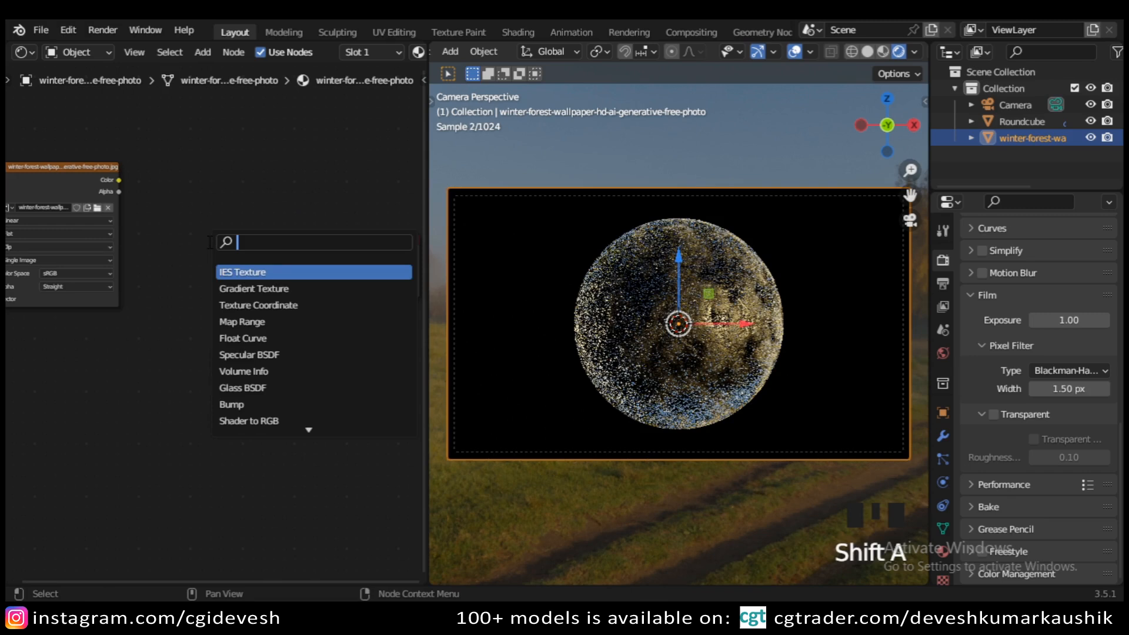
{"action": "type", "text": "emi"}
{"action": "key", "text": "Return"}
{"action": "left_click", "coordinate": [196, 227]}
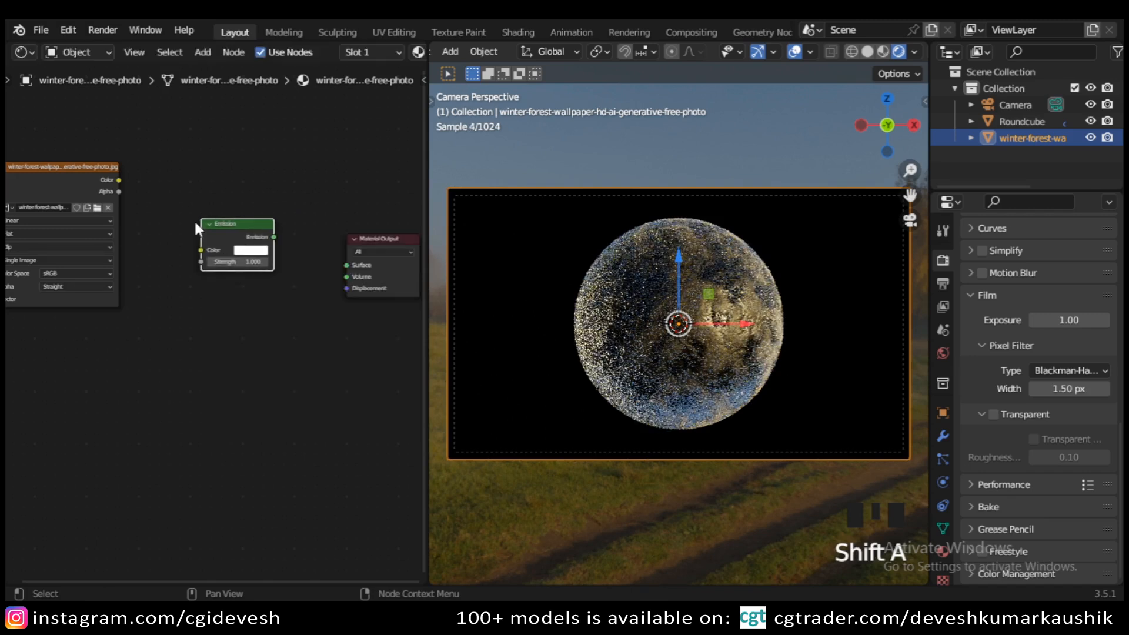
- Connect the image texture's Color to the Emission color and the Emission output to the Material Output's Surface
{"action": "scroll", "coordinate": [196, 227], "scroll_direction": "up", "scroll_amount": 6}
{"action": "left_click_drag", "start_coordinate": [166, 241], "coordinate": [300, 349]}
{"action": "left_click_drag", "start_coordinate": [166, 241], "coordinate": [301, 356]}
{"action": "middle_click_drag", "start_coordinate": [262, 448], "coordinate": [23, 431]}
{"action": "left_click_drag", "start_coordinate": [175, 314], "coordinate": [291, 360]}
{"action": "scroll", "coordinate": [224, 379], "scroll_direction": "down", "scroll_amount": 6}
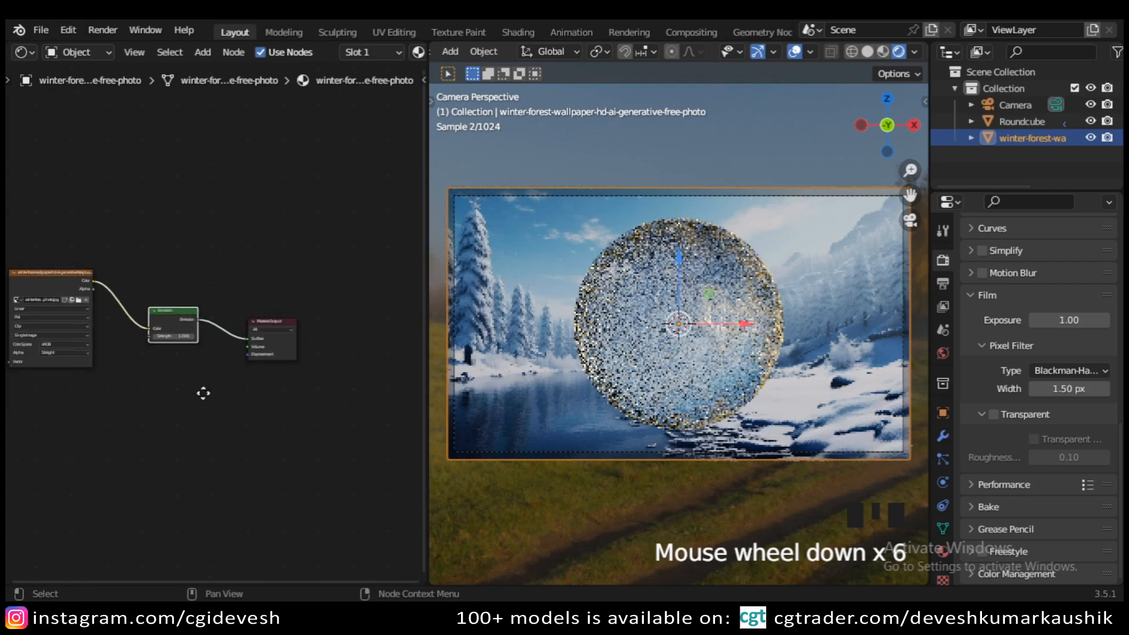
{"action": "middle_click_drag", "start_coordinate": [203, 392], "coordinate": [252, 370]}
{"action": "scroll", "coordinate": [252, 371], "scroll_direction": "up", "scroll_amount": 1}
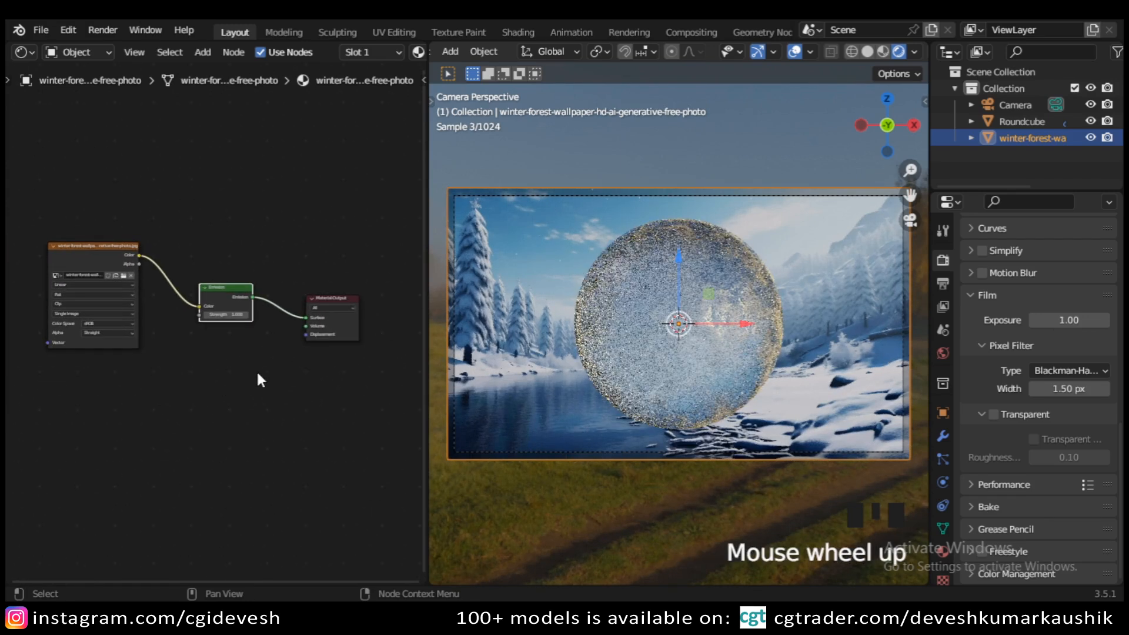
- Leave the camera view and show the sphere and backdrop in Material Preview with the scene's HDRI world visible
{"action": "left_click", "coordinate": [22, 50]}
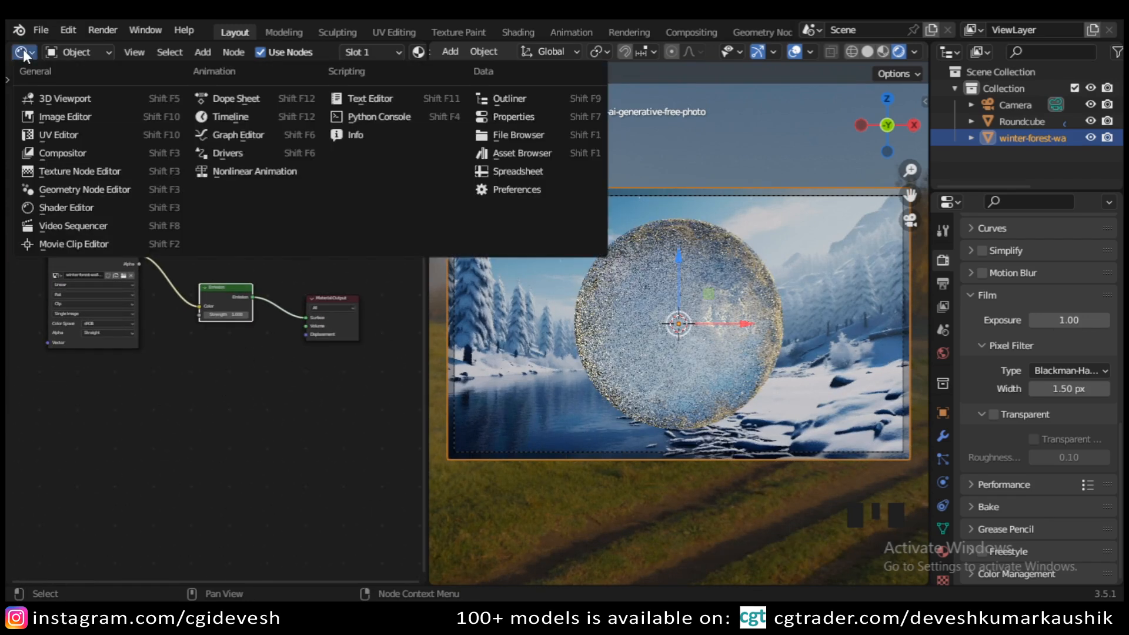
{"action": "scroll", "coordinate": [794, 290], "scroll_direction": "down", "scroll_amount": 5}
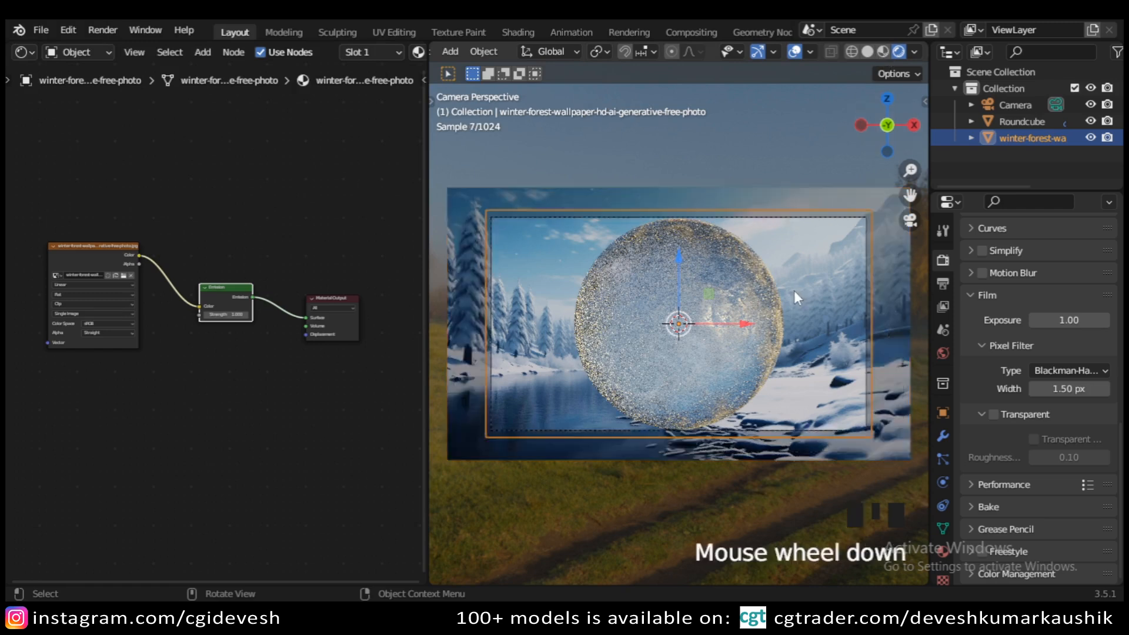
{"action": "middle_click_drag", "start_coordinate": [732, 372], "coordinate": [794, 290]}
{"action": "scroll", "coordinate": [834, 240], "scroll_direction": "down", "scroll_amount": 3}
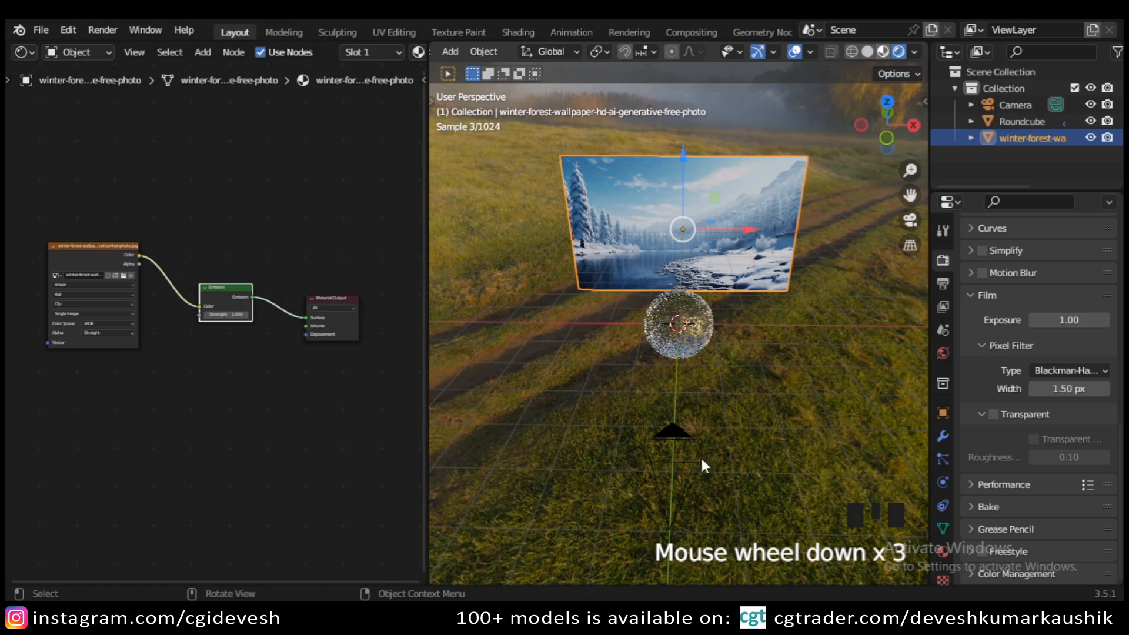
{"action": "key", "text": "z"}
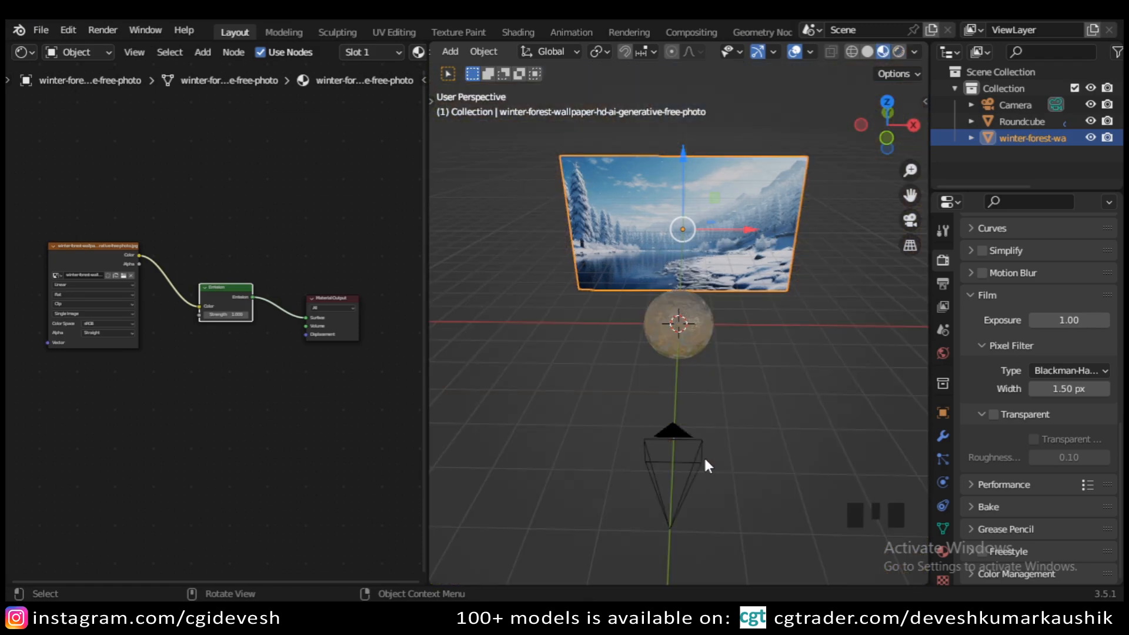
{"action": "middle_click_drag", "start_coordinate": [749, 404], "coordinate": [728, 391]}
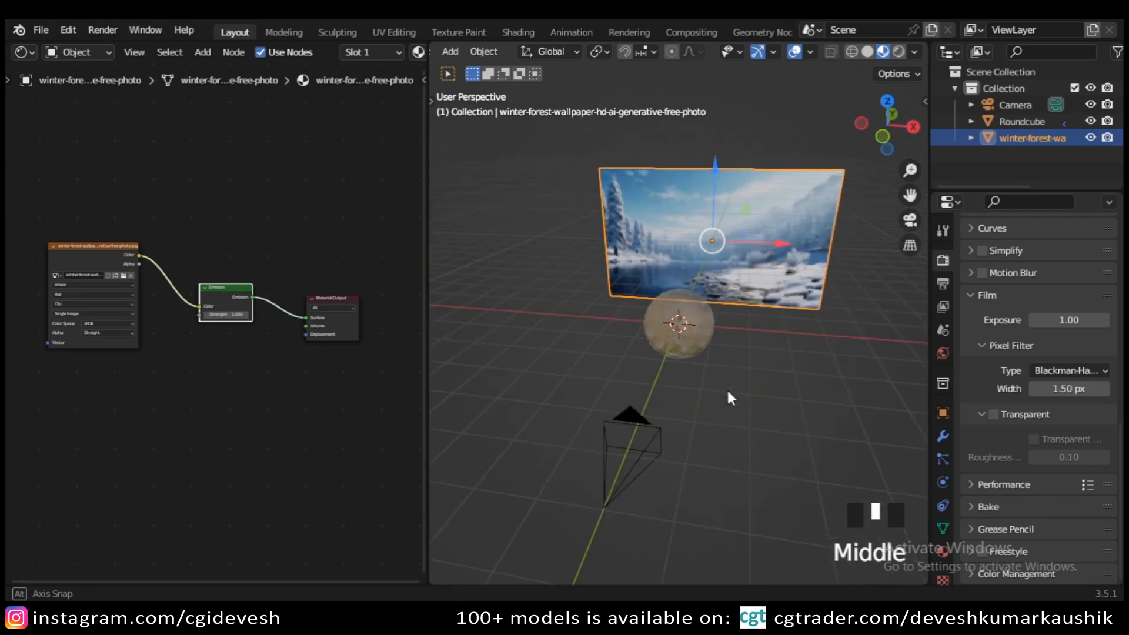
{"action": "left_click", "coordinate": [914, 51]}
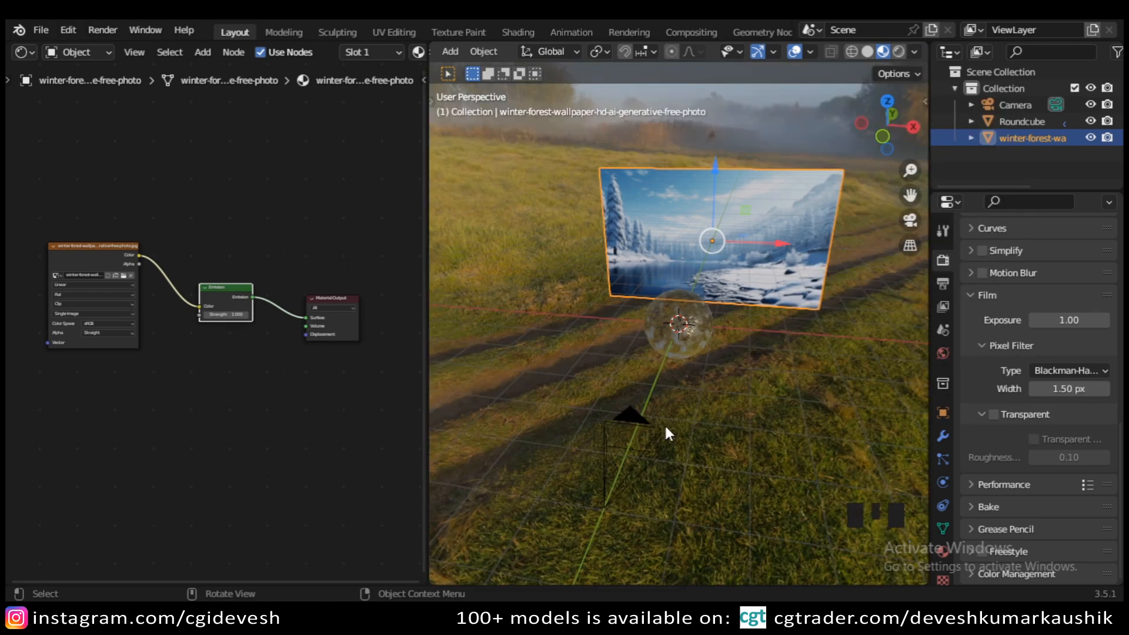
{"action": "middle_click_drag", "start_coordinate": [700, 360], "coordinate": [842, 378]}
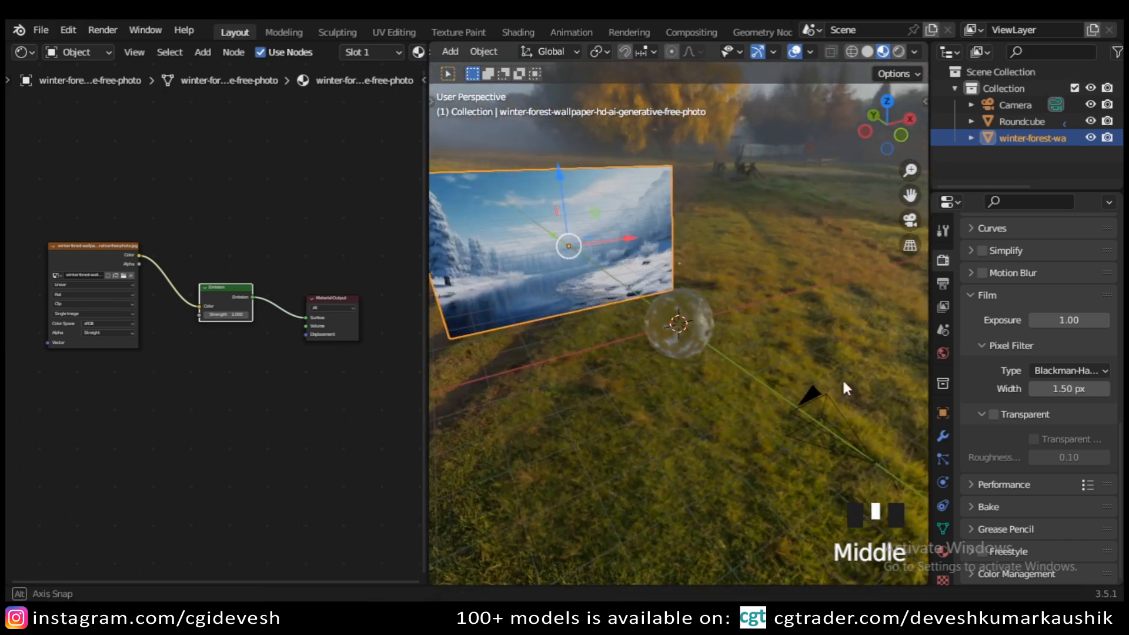
- Show the World shader nodes and add Texture Coordinate and Mapping nodes to the spruit_sunrise_4k.hdr environment texture
{"action": "left_click", "coordinate": [73, 50]}
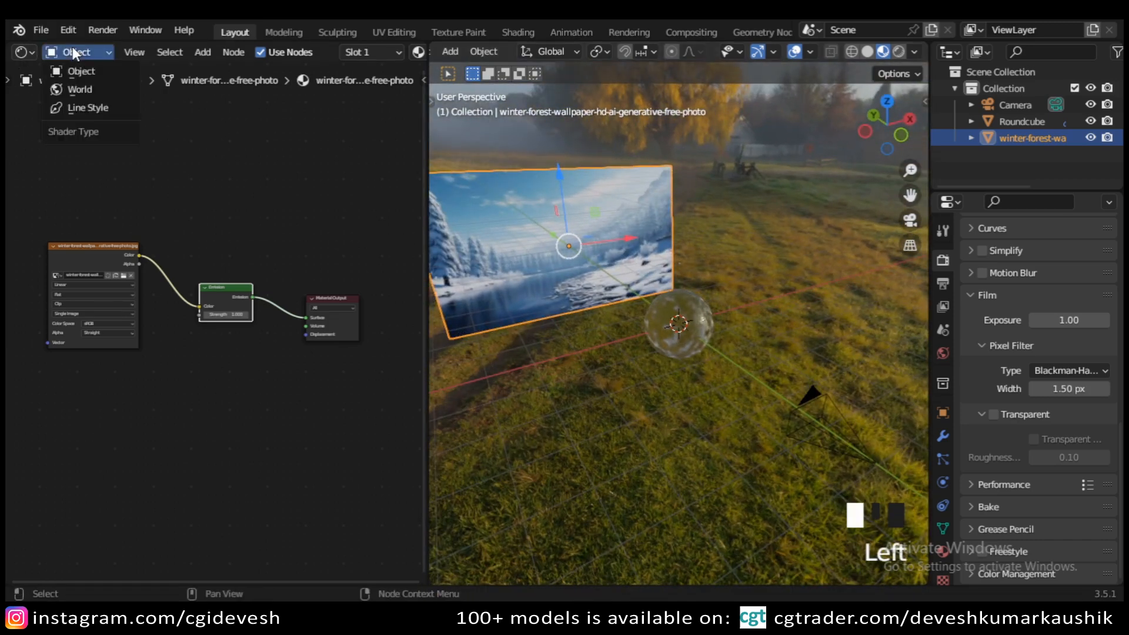
{"action": "left_click", "coordinate": [85, 91]}
{"action": "left_click", "coordinate": [124, 311]}
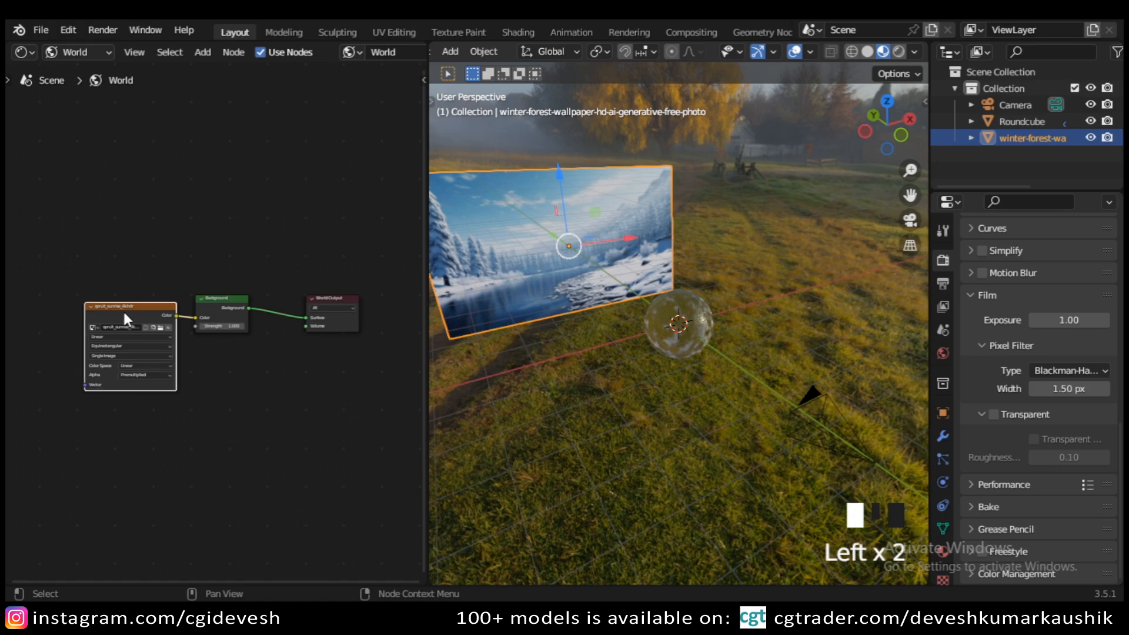
{"action": "middle_click_drag", "start_coordinate": [140, 430], "coordinate": [268, 395]}
{"action": "scroll", "coordinate": [268, 395], "scroll_direction": "up", "scroll_amount": 2}
{"action": "scroll", "coordinate": [269, 396], "scroll_direction": "up", "scroll_amount": 1}
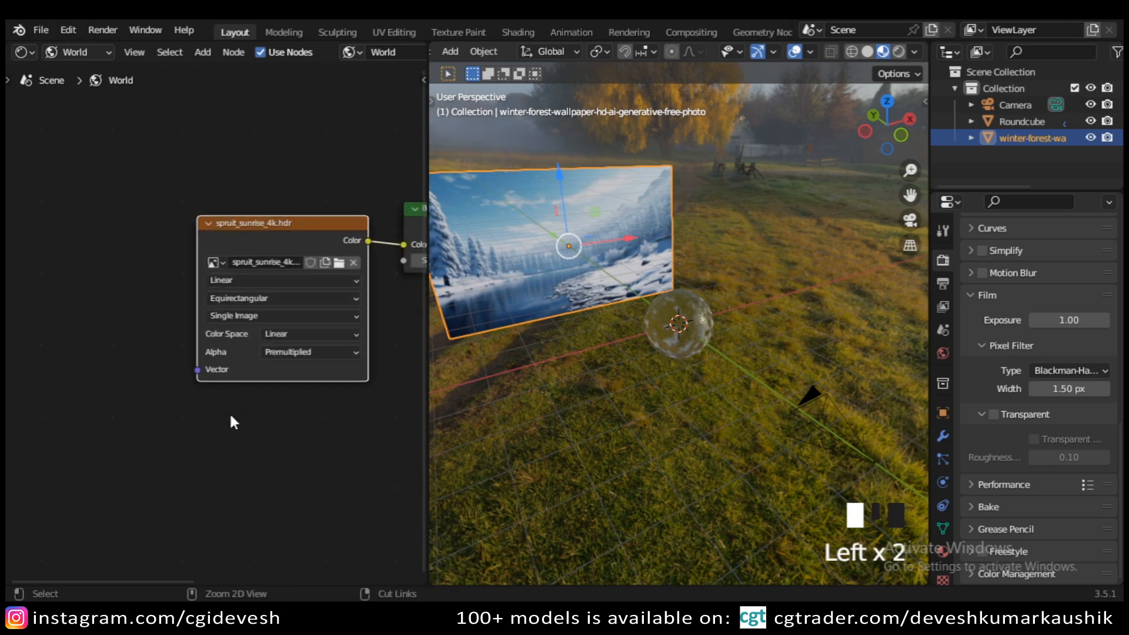
{"action": "key", "text": "ctrl+t"}
{"action": "middle_click_drag", "start_coordinate": [206, 473], "coordinate": [240, 457]}
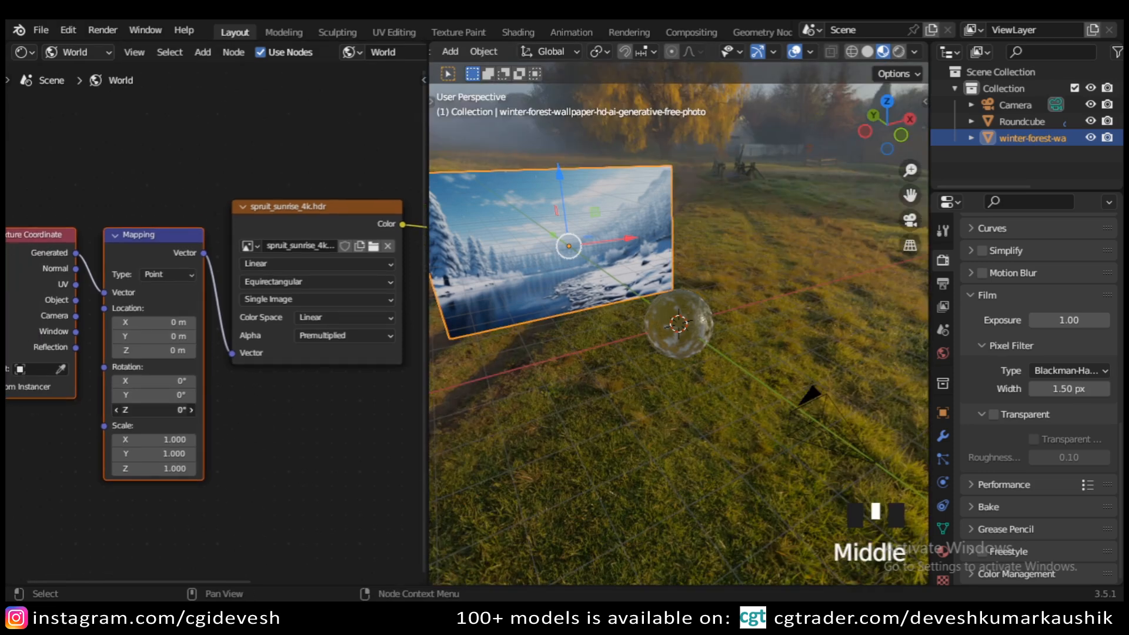
- Set the Z rotation of the environment's Mapping node to -88.8° to bring the sun behind the backdrop
{"action": "left_click_drag", "start_coordinate": [170, 412], "coordinate": [98, 441]}
{"action": "scroll", "coordinate": [240, 448], "scroll_direction": "up", "scroll_amount": 1}
{"action": "scroll", "coordinate": [240, 448], "scroll_direction": "up", "scroll_amount": 3}
{"action": "scroll", "coordinate": [794, 279], "scroll_direction": "down", "scroll_amount": 3}
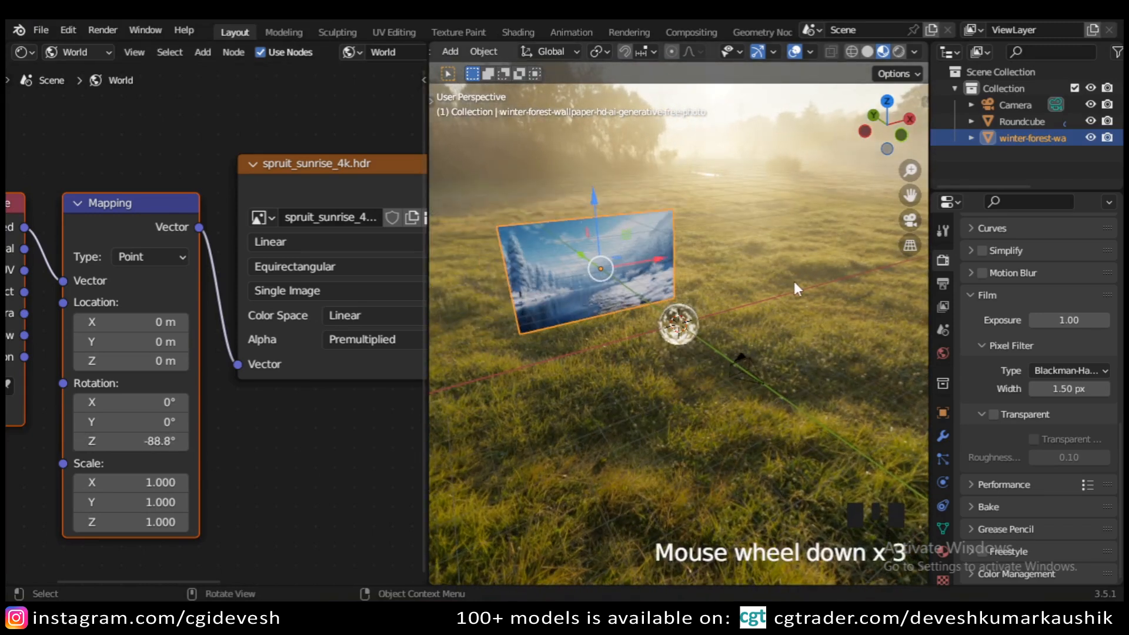
{"action": "middle_click_drag", "start_coordinate": [794, 281], "coordinate": [715, 345]}
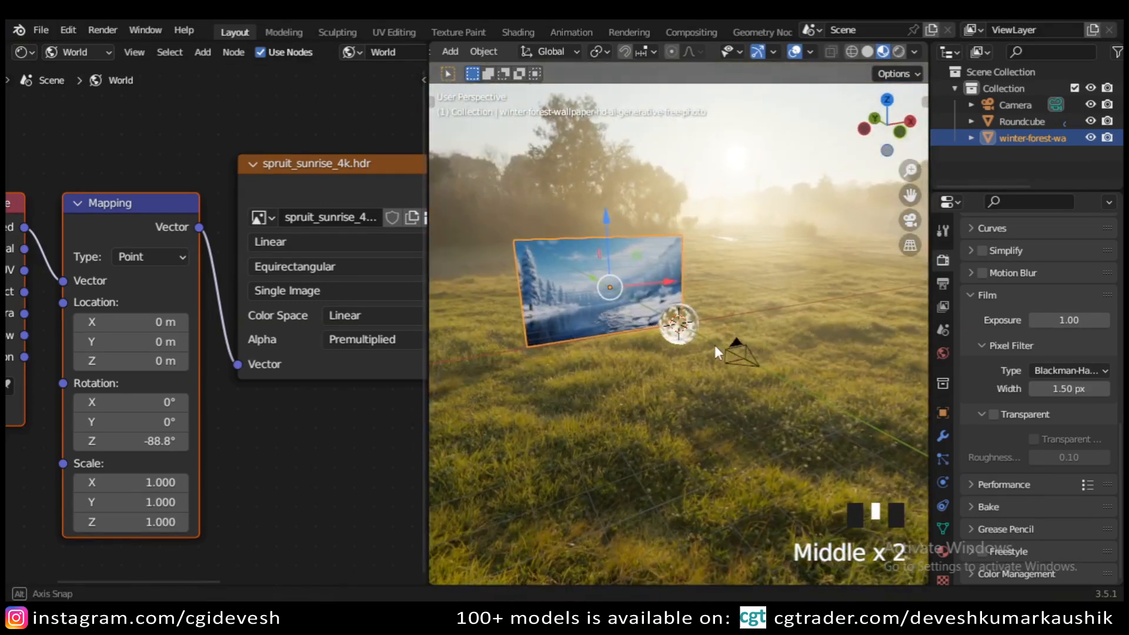
{"action": "scroll", "coordinate": [691, 380], "scroll_direction": "up", "scroll_amount": 6}
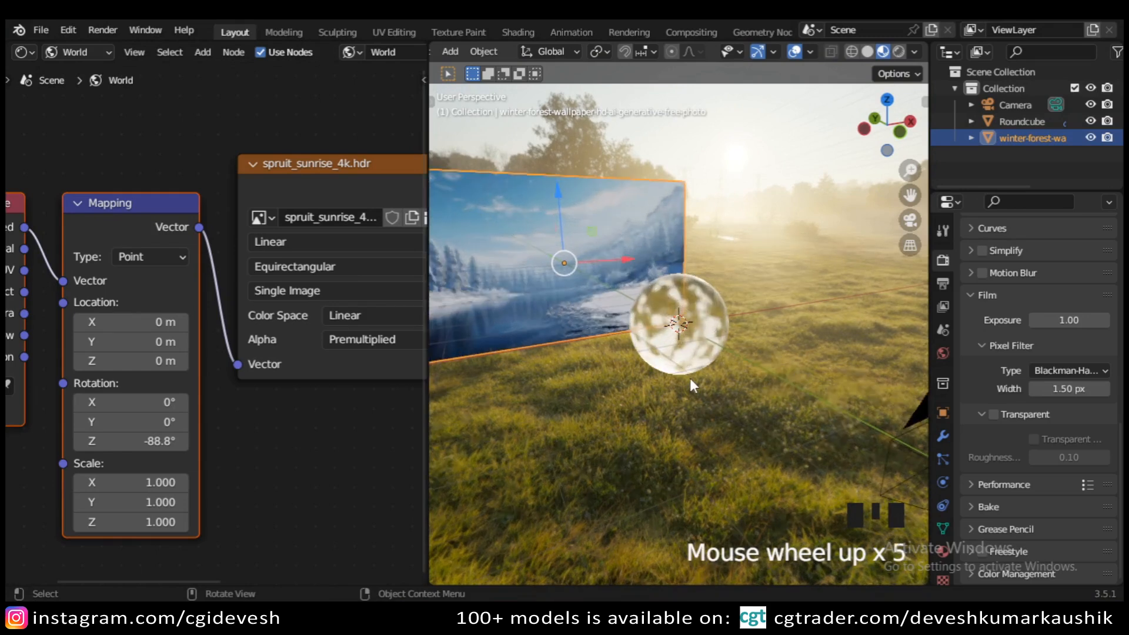
- Return to the camera view and preview the sphere in Rendered shading
{"action": "key", "text": "KP_0"}
{"action": "scroll", "coordinate": [705, 379], "scroll_direction": "up", "scroll_amount": 4}
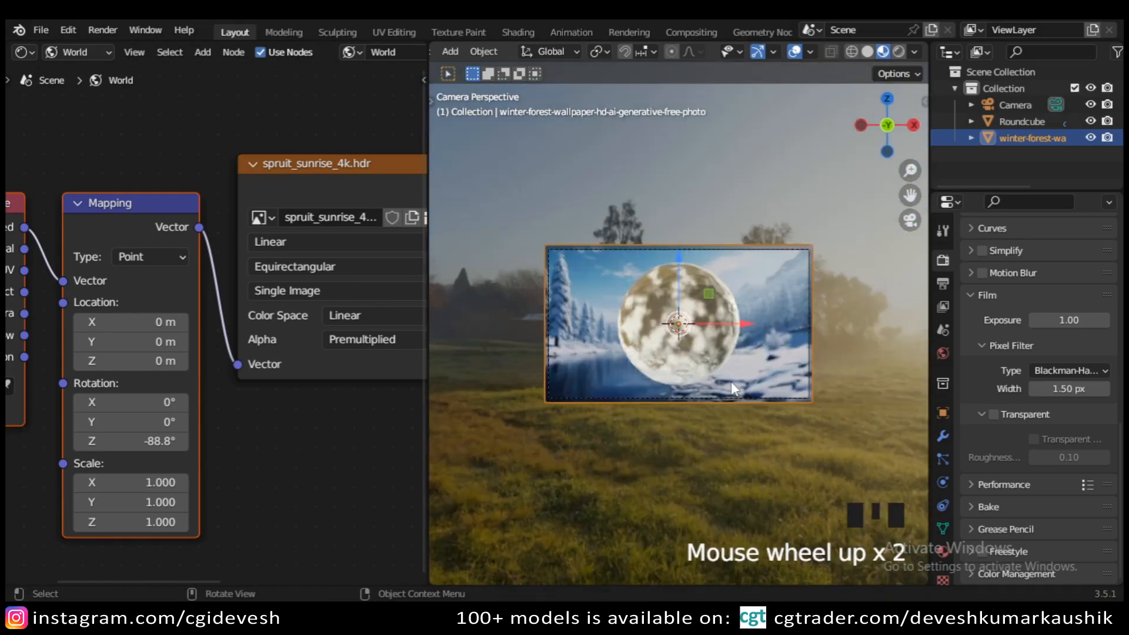
{"action": "scroll", "coordinate": [731, 383], "scroll_direction": "up", "scroll_amount": 1}
{"action": "left_click", "coordinate": [898, 52]}
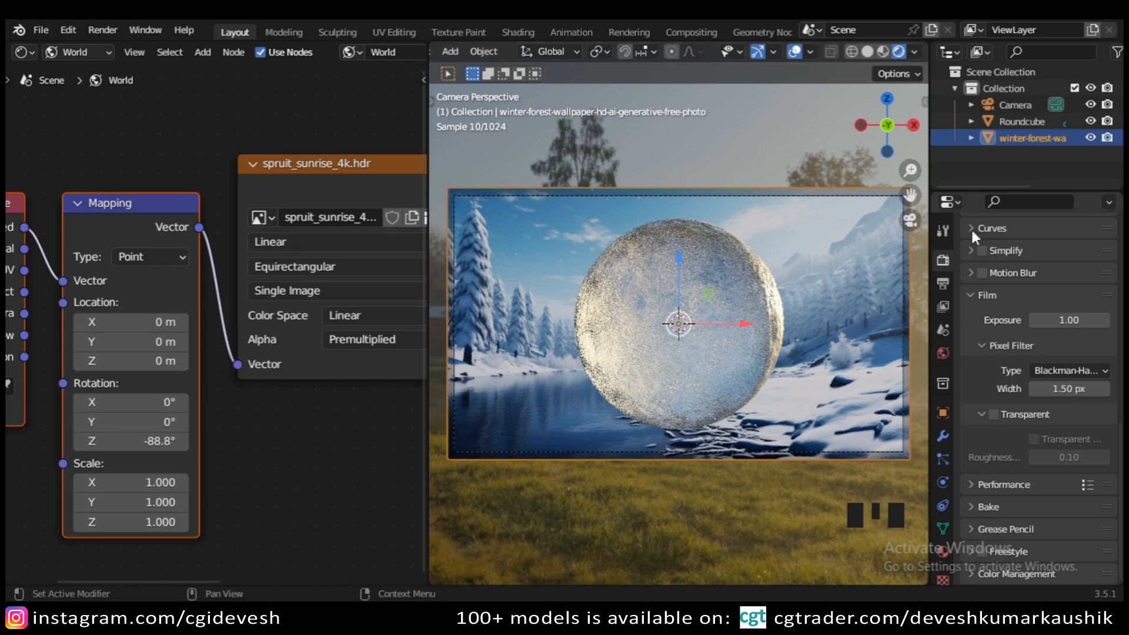
- Set the Color Management look to Very High Contrast in the render settings, then deselect the image plane
{"action": "mouse_move", "coordinate": [1118, 470]}
{"action": "left_mouse_down"}
{"action": "mouse_move", "coordinate": [1117, 271]}
{"action": "mouse_move", "coordinate": [1117, 471]}
{"action": "left_mouse_up"}
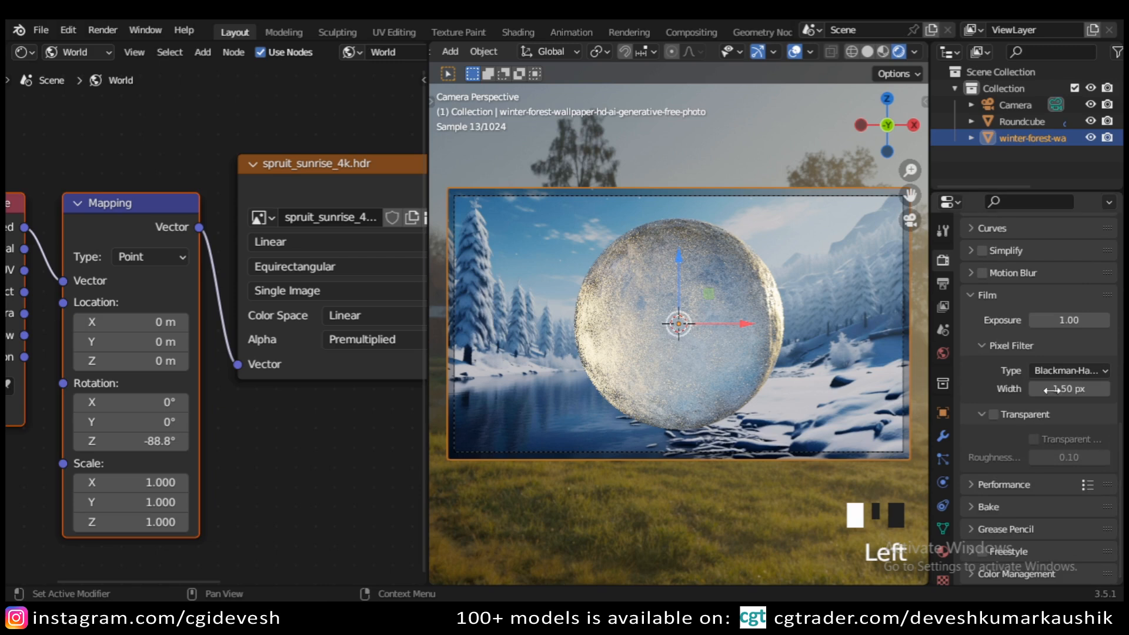
{"action": "left_click", "coordinate": [971, 292]}
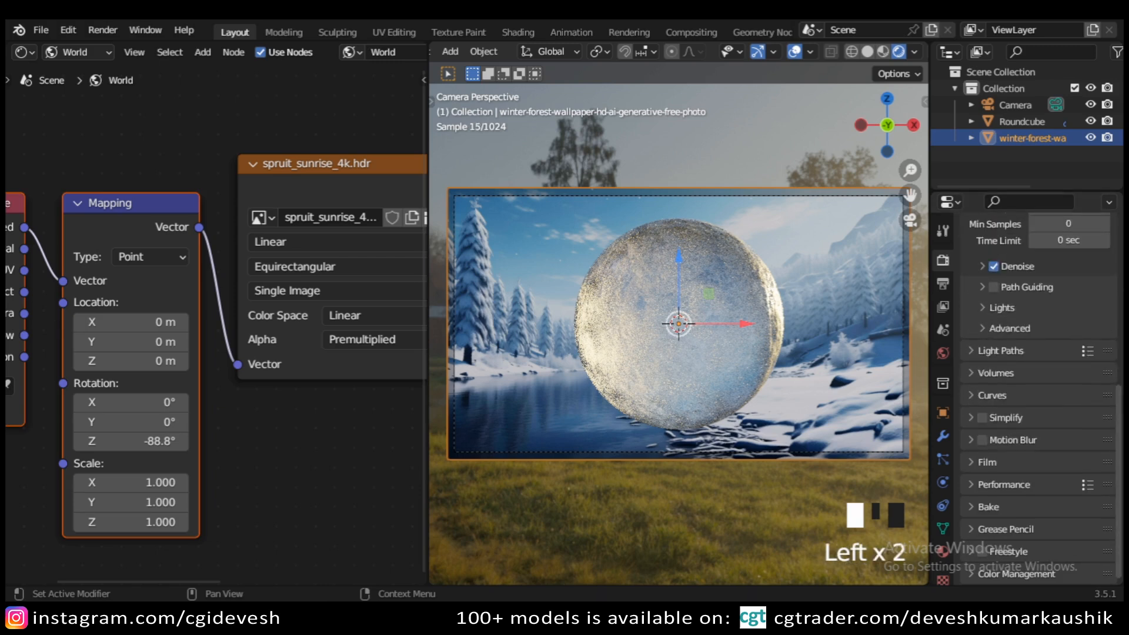
{"action": "left_click", "coordinate": [1030, 572]}
{"action": "left_click_drag", "start_coordinate": [1118, 473], "coordinate": [1122, 580]}
{"action": "left_click", "coordinate": [1074, 487]}
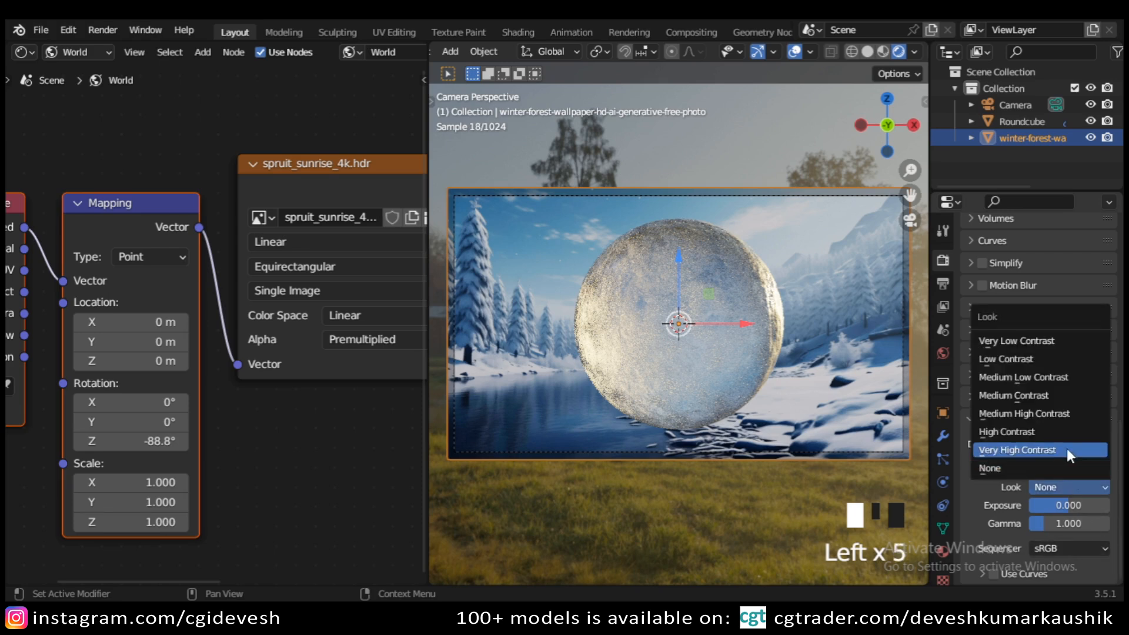
{"action": "left_click", "coordinate": [1067, 449]}
{"action": "left_click", "coordinate": [703, 492]}
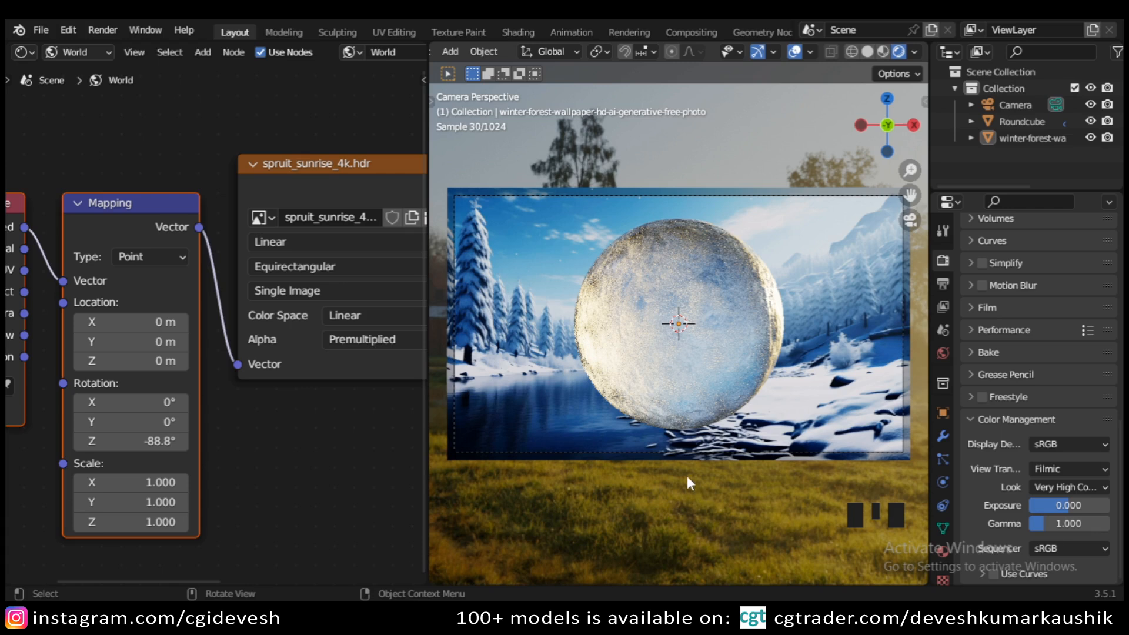
- Select the ice sphere and show its Ice material nodes in the Shader Editor
{"action": "left_click", "coordinate": [717, 298]}
{"action": "left_click", "coordinate": [82, 52]}
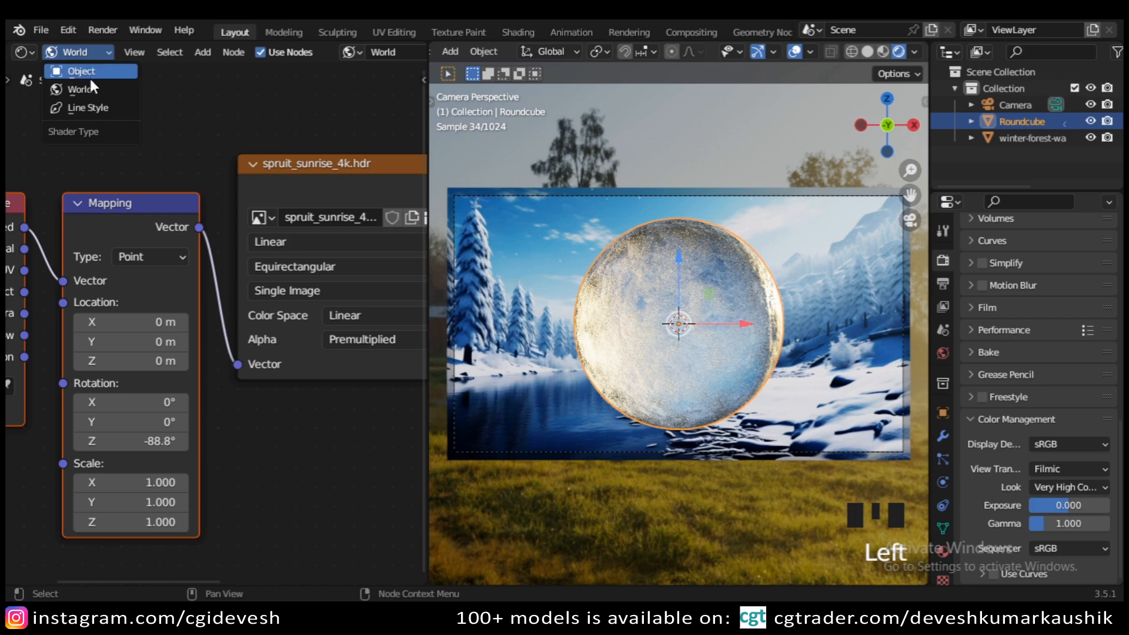
{"action": "left_click", "coordinate": [94, 71]}
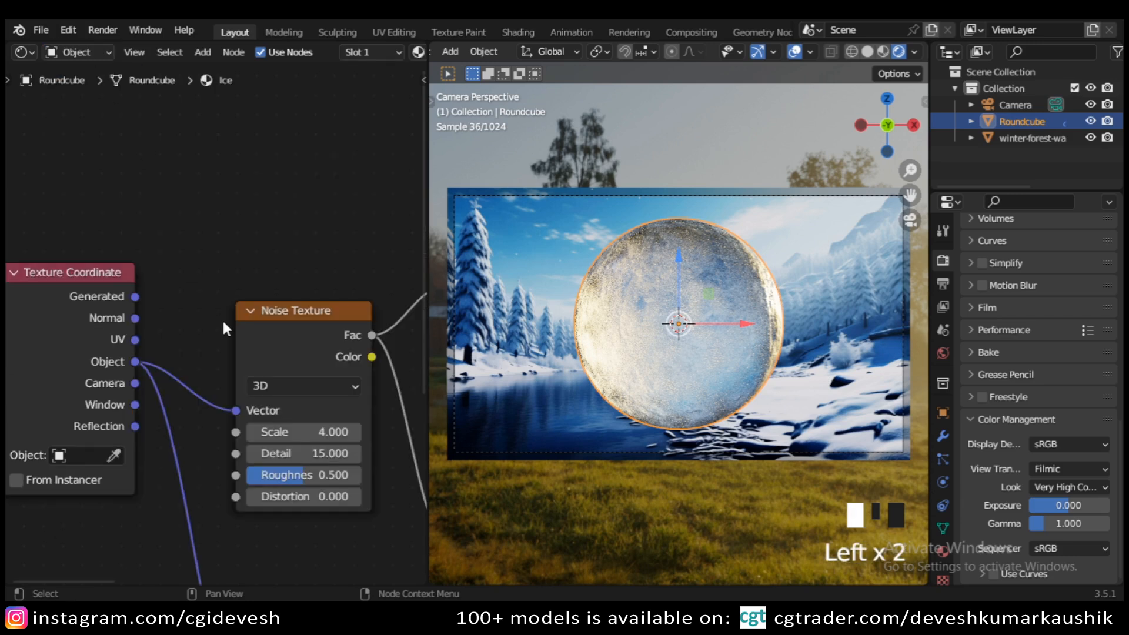
- Examine the Ice material's node chain from the Noise Textures through the ColorRamps and Bump nodes to the Principled BSDF
{"action": "scroll", "coordinate": [221, 319], "scroll_direction": "down", "scroll_amount": 1}
{"action": "middle_click_drag", "start_coordinate": [286, 546], "coordinate": [219, 184]}
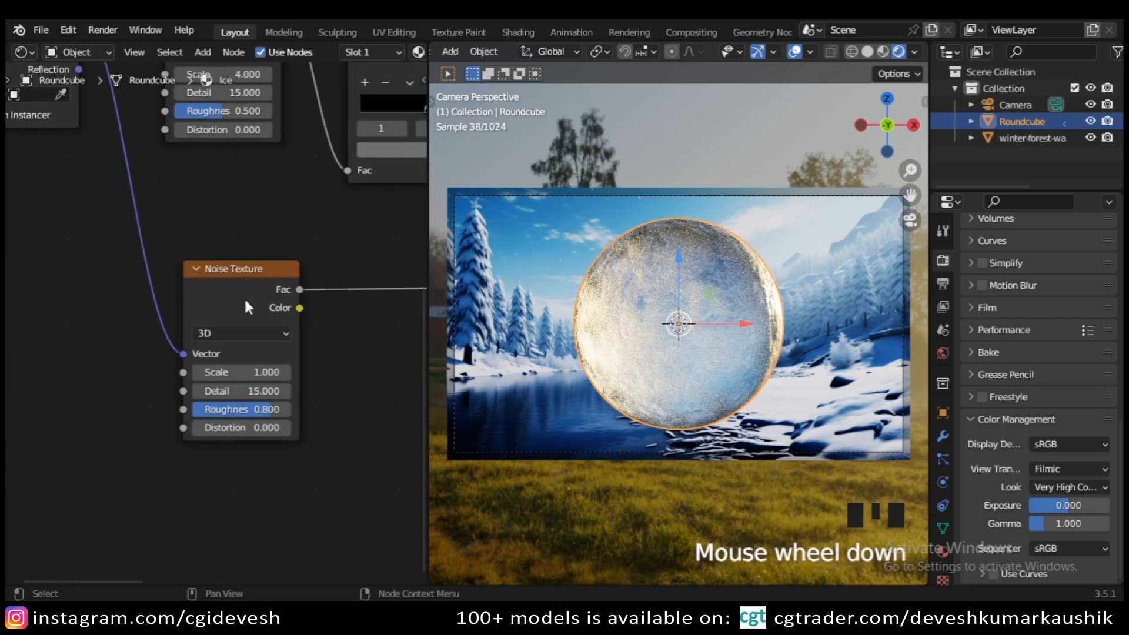
{"action": "scroll", "coordinate": [313, 207], "scroll_direction": "down", "scroll_amount": 2}
{"action": "middle_click_drag", "start_coordinate": [302, 239], "coordinate": [68, 400]}
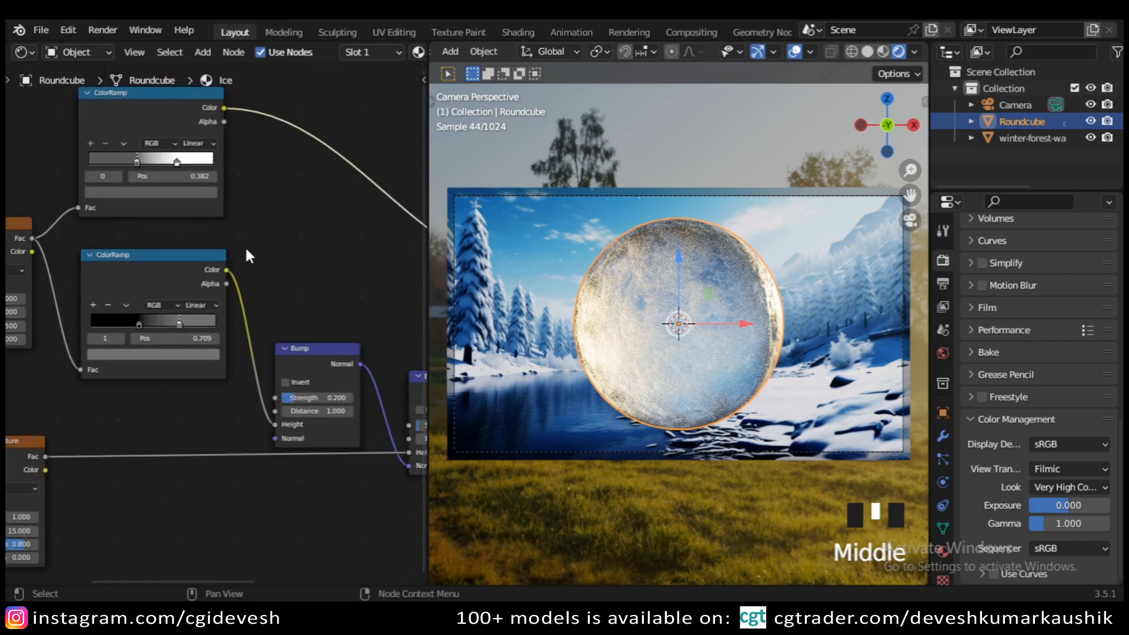
{"action": "scroll", "coordinate": [249, 244], "scroll_direction": "up", "scroll_amount": 2}
{"action": "middle_click_drag", "start_coordinate": [308, 272], "coordinate": [93, 209]}
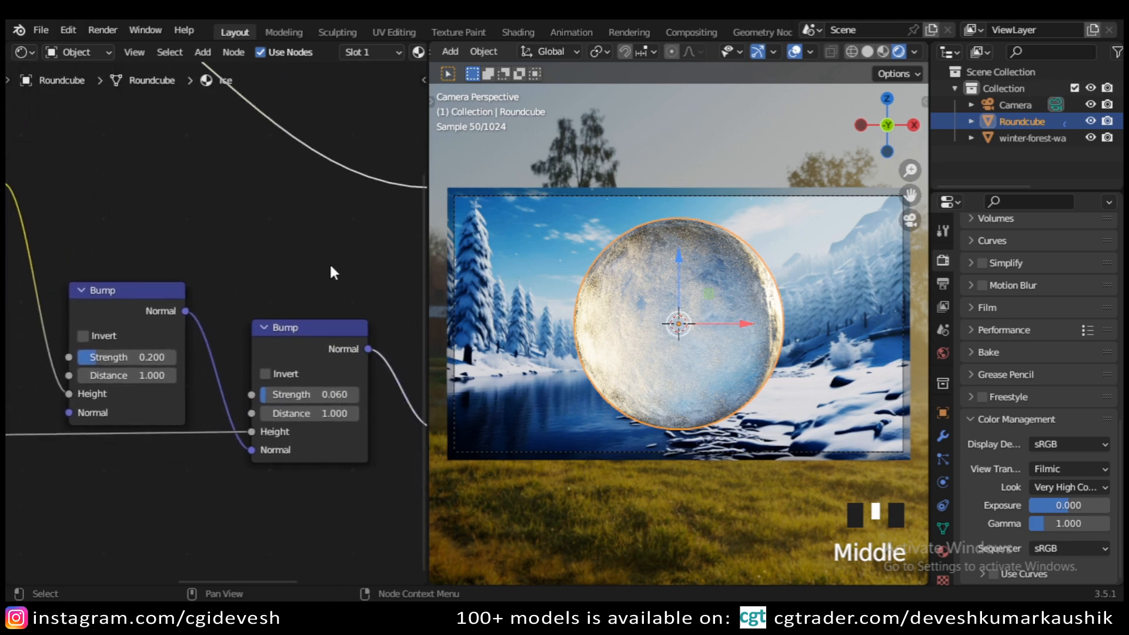
{"action": "middle_click_drag", "start_coordinate": [333, 271], "coordinate": [424, 387]}
{"action": "scroll", "coordinate": [332, 358], "scroll_direction": "down", "scroll_amount": 5}
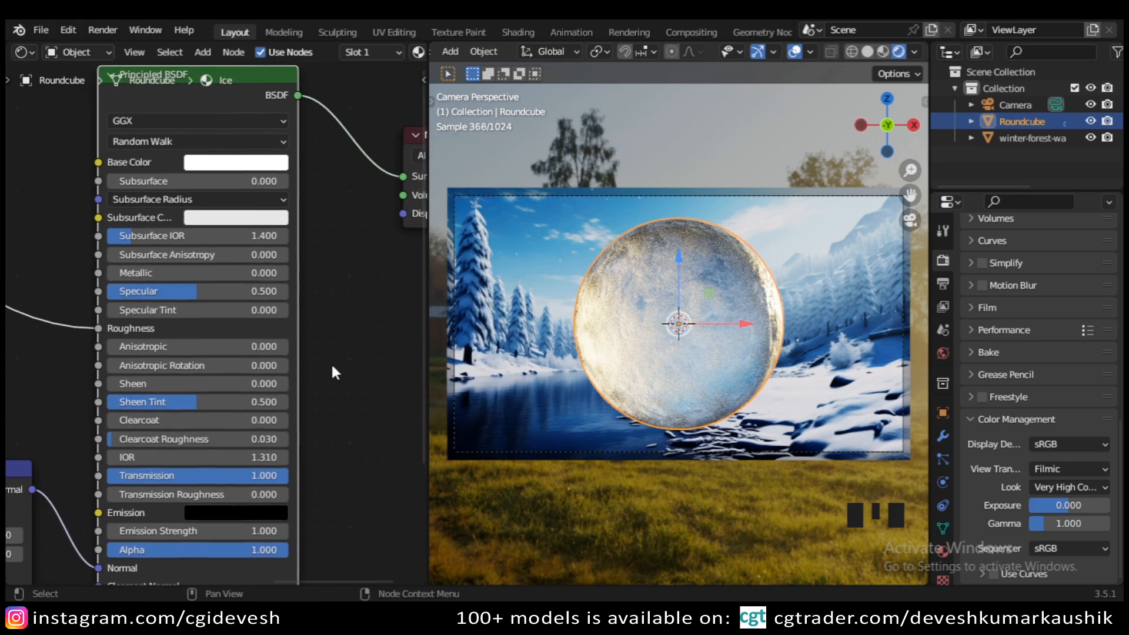
{"action": "middle_click_drag", "start_coordinate": [101, 356], "coordinate": [152, 322]}
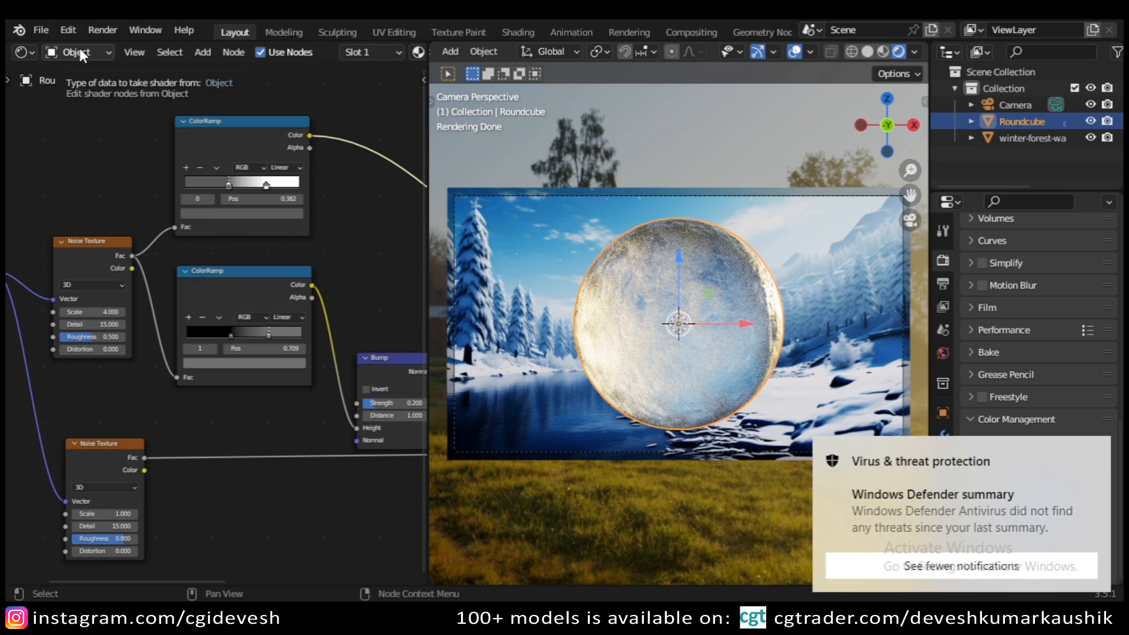
{"action": "left_click", "coordinate": [1093, 451]}
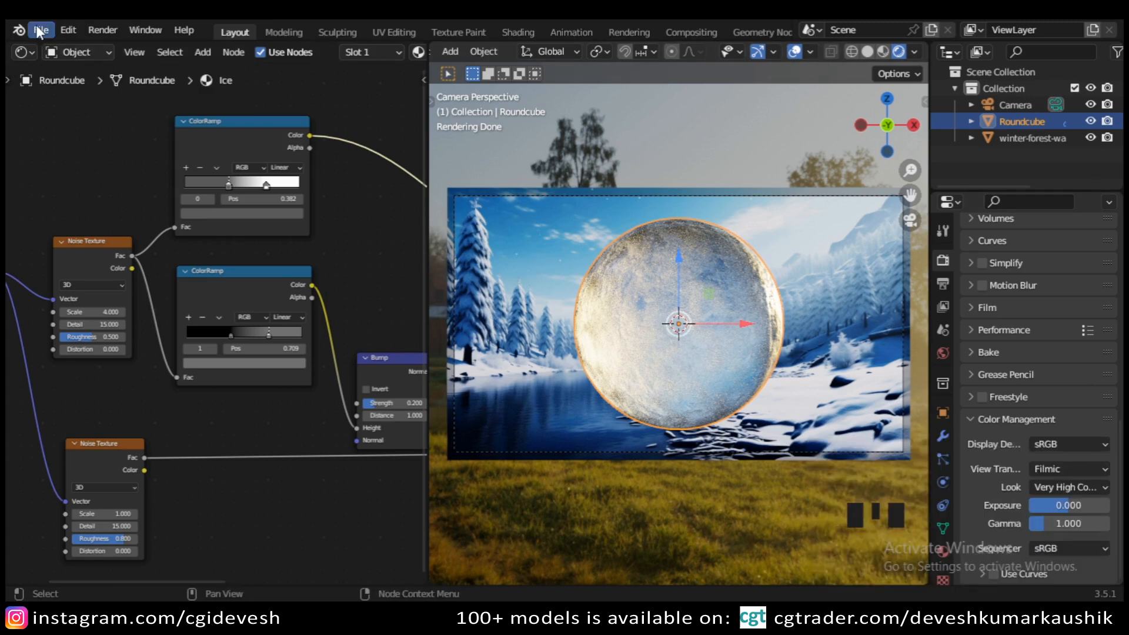
- Display the World shader nodes to examine the HDRI environment setup
{"action": "left_click", "coordinate": [19, 50]}
{"action": "left_click", "coordinate": [73, 53]}
{"action": "left_click", "coordinate": [82, 86]}
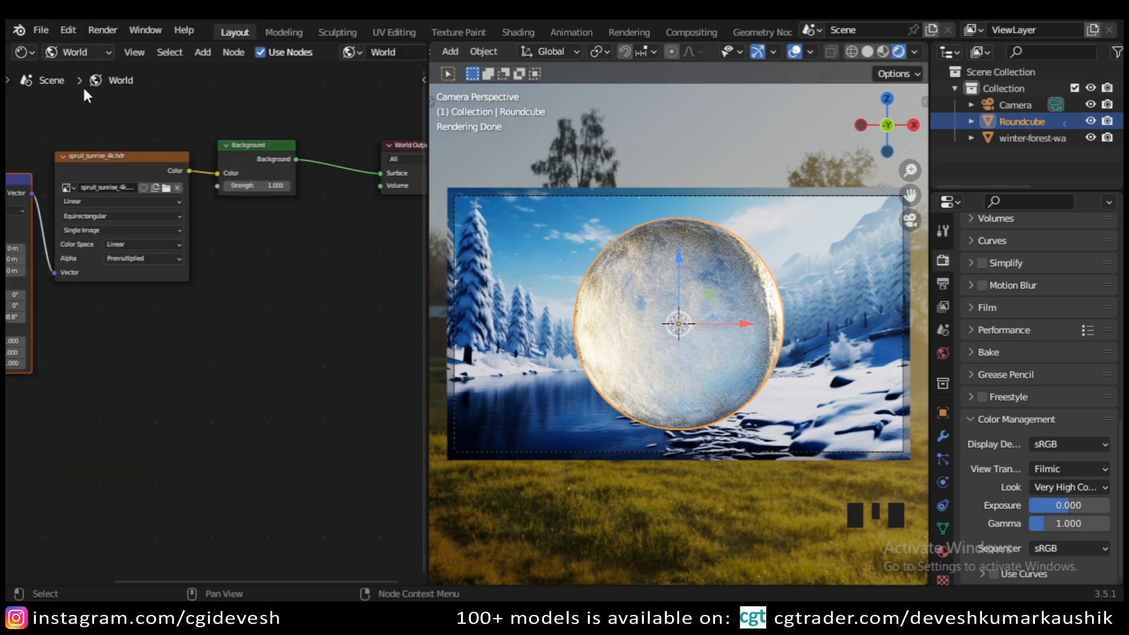
{"action": "scroll", "coordinate": [206, 288], "scroll_direction": "down", "scroll_amount": 3}
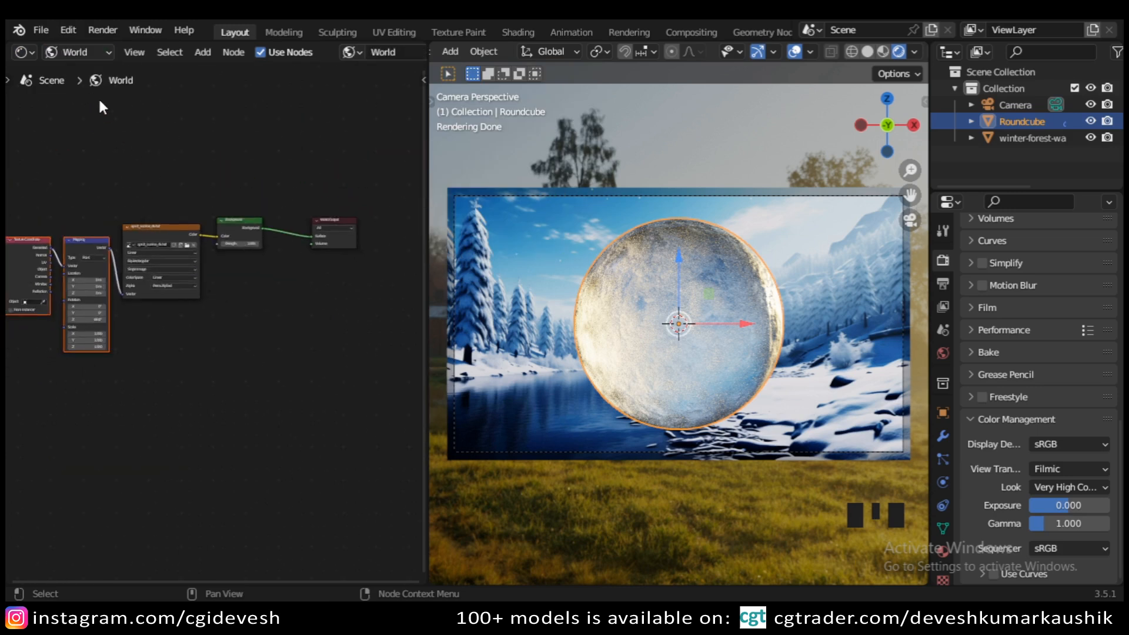
- Change the Shader Editor area to a 3D Viewport showing the camera, ice sphere and backdrop from an angle
{"action": "left_click", "coordinate": [65, 50]}
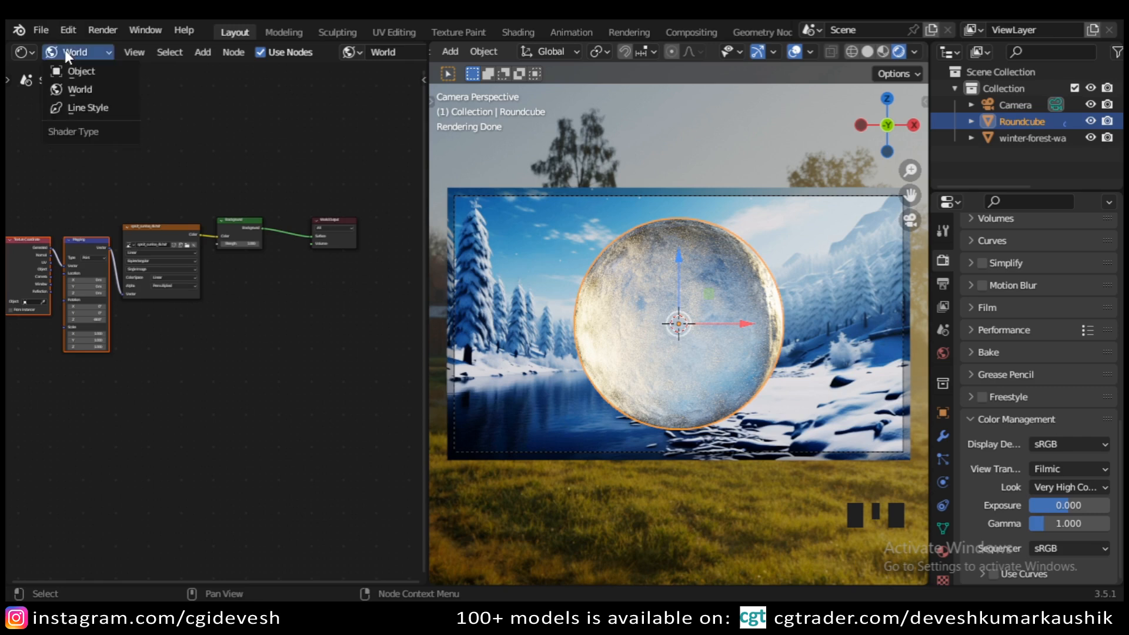
{"action": "left_click", "coordinate": [22, 52]}
{"action": "left_click", "coordinate": [65, 97]}
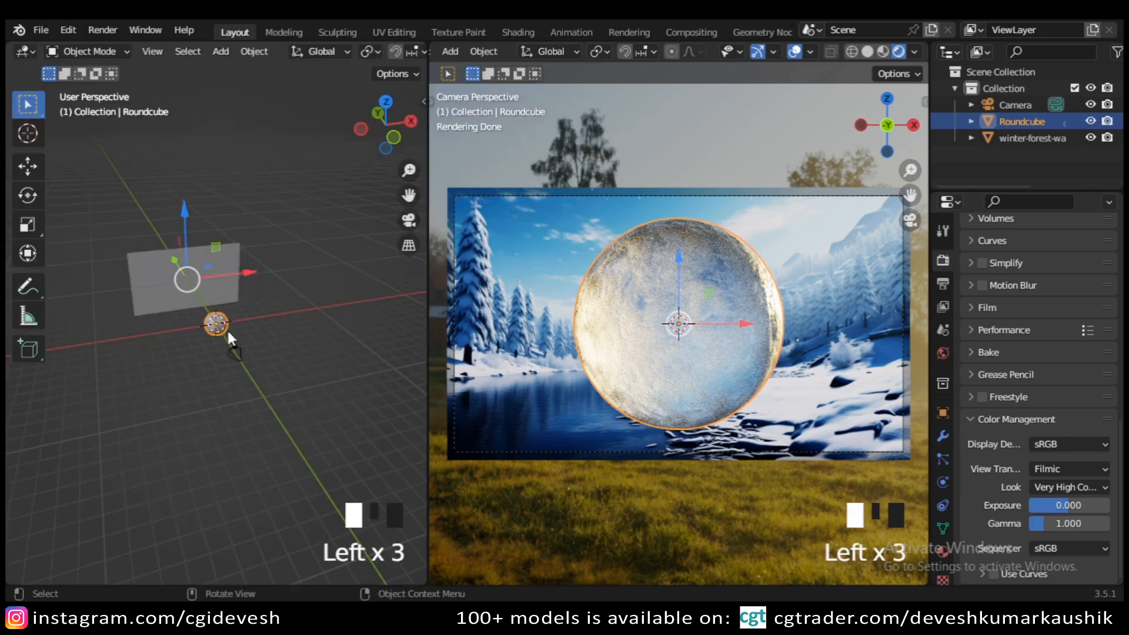
{"action": "middle_click_drag", "start_coordinate": [288, 342], "coordinate": [341, 291]}
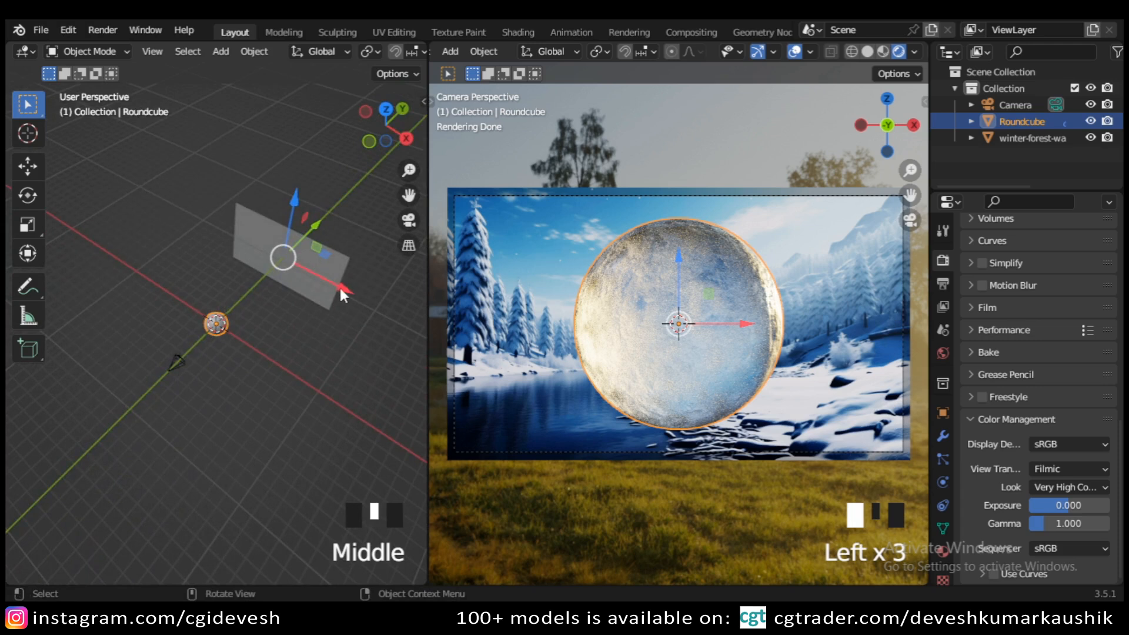
{"action": "scroll", "coordinate": [340, 291], "scroll_direction": "down", "scroll_amount": 2}
- Try moving the ice sphere closer to the camera, and undo the move
{"action": "left_click_drag", "start_coordinate": [301, 237], "coordinate": [323, 338]}
{"action": "key", "text": "ctrl+z"}
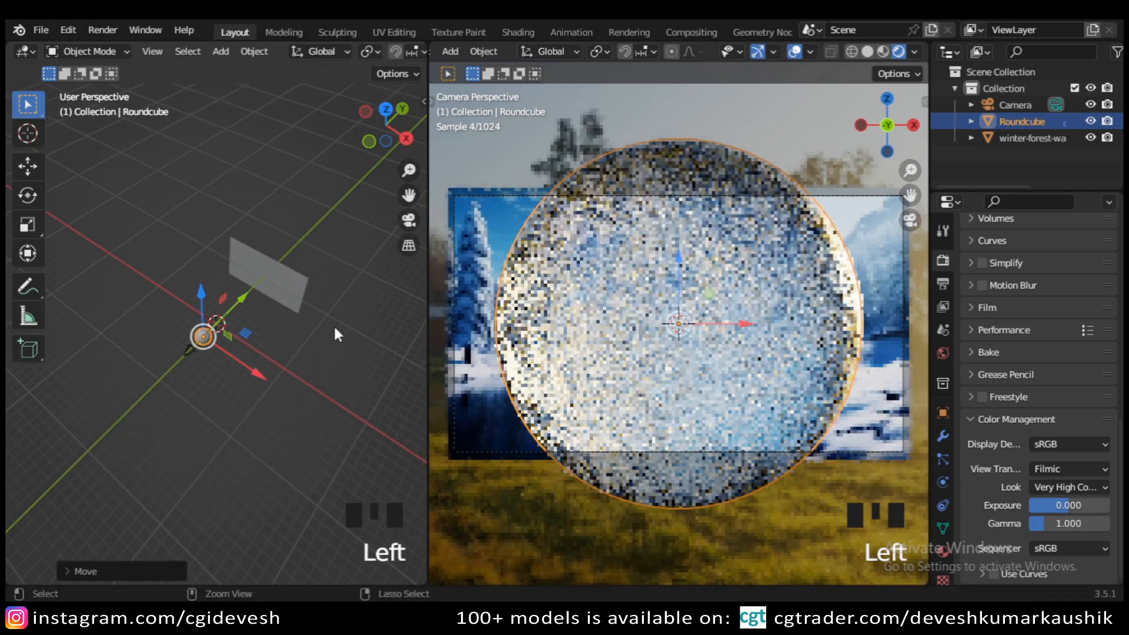
{"action": "scroll", "coordinate": [334, 321], "scroll_direction": "up", "scroll_amount": 2}
{"action": "scroll", "coordinate": [339, 335], "scroll_direction": "up", "scroll_amount": 2}
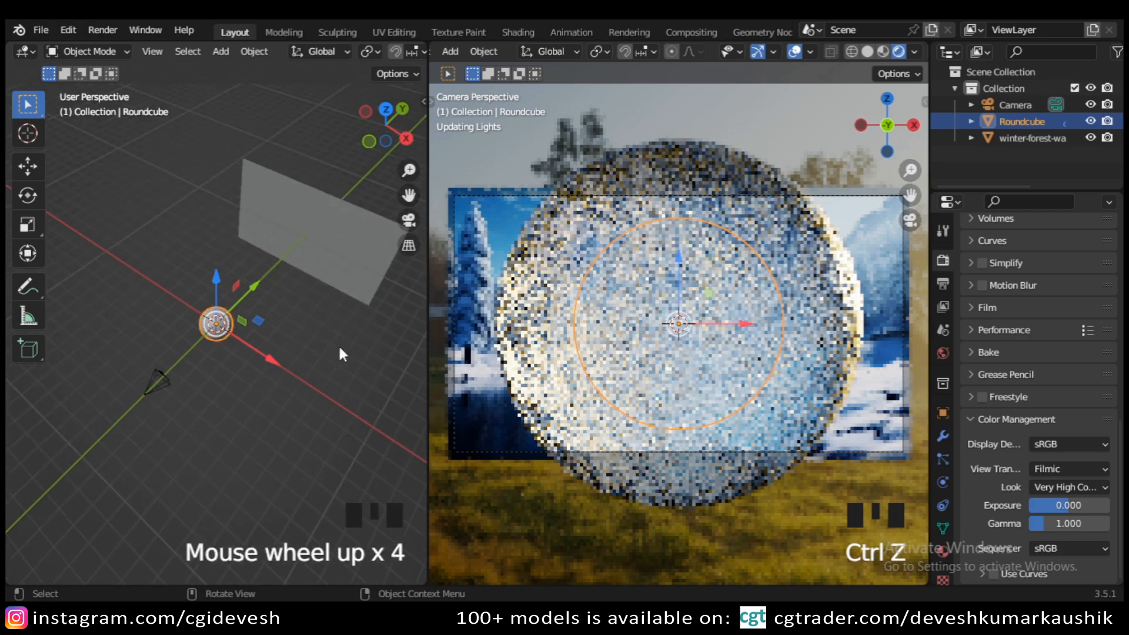
- Try shifting the winter-forest image plane slightly along Y, undo the move and deselect the plane
{"action": "left_click", "coordinate": [345, 254]}
{"action": "scroll", "coordinate": [337, 295], "scroll_direction": "down", "scroll_amount": 2}
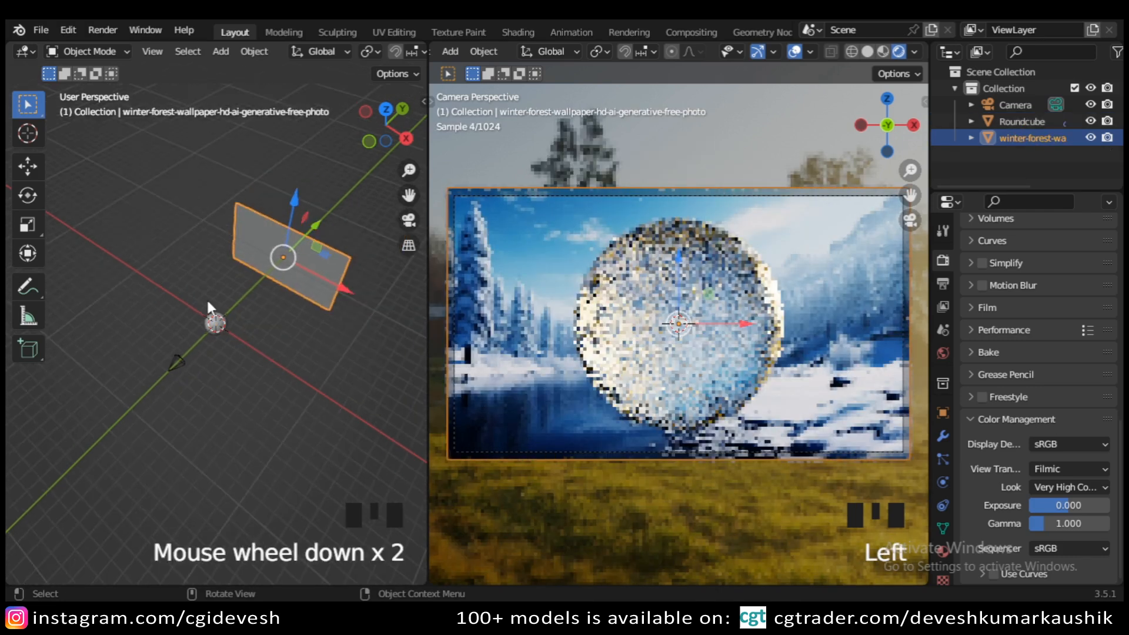
{"action": "middle_click_drag", "start_coordinate": [426, 289], "coordinate": [295, 353]}
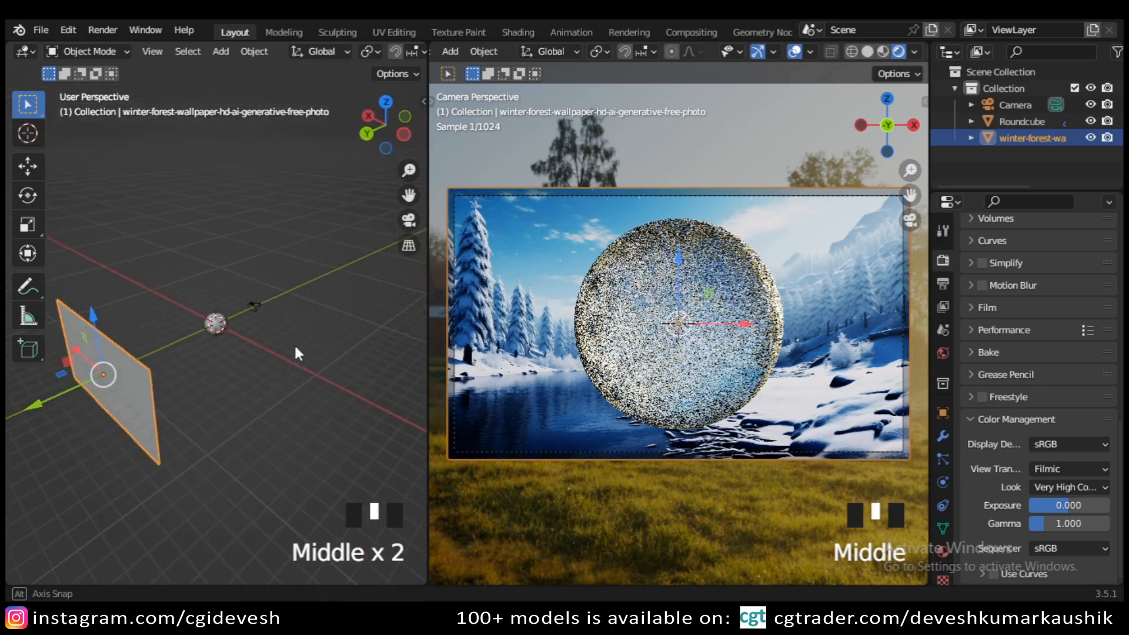
{"action": "mouse_move", "coordinate": [39, 403]}
{"action": "left_mouse_down"}
{"action": "mouse_move", "coordinate": [55, 394]}
{"action": "mouse_move", "coordinate": [43, 402]}
{"action": "left_mouse_up"}
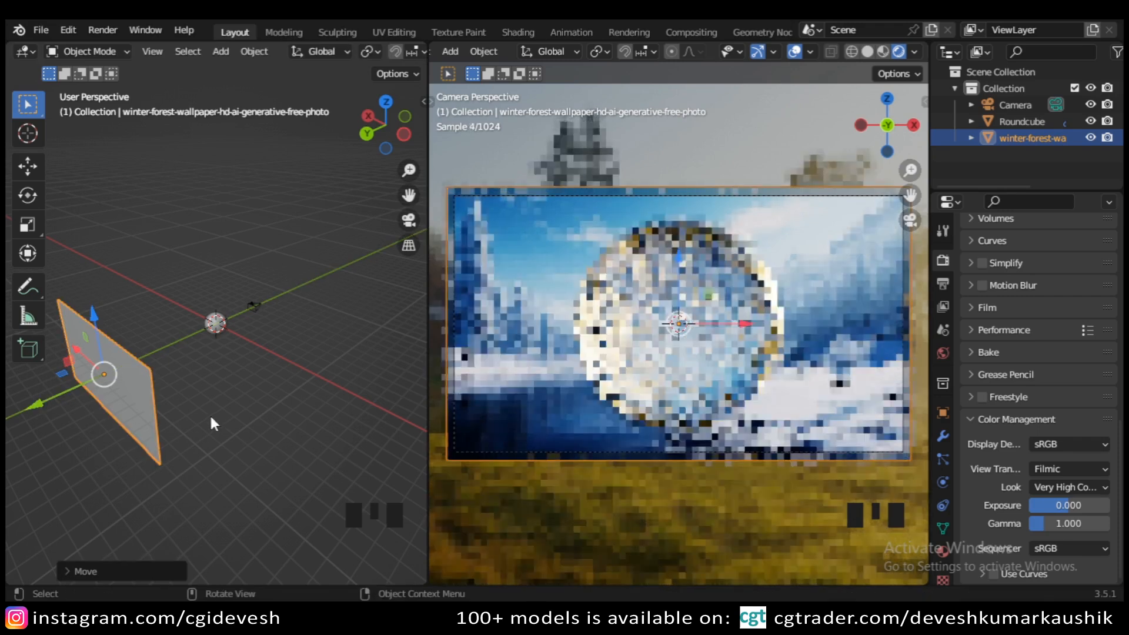
{"action": "key", "text": "ctrl+z"}
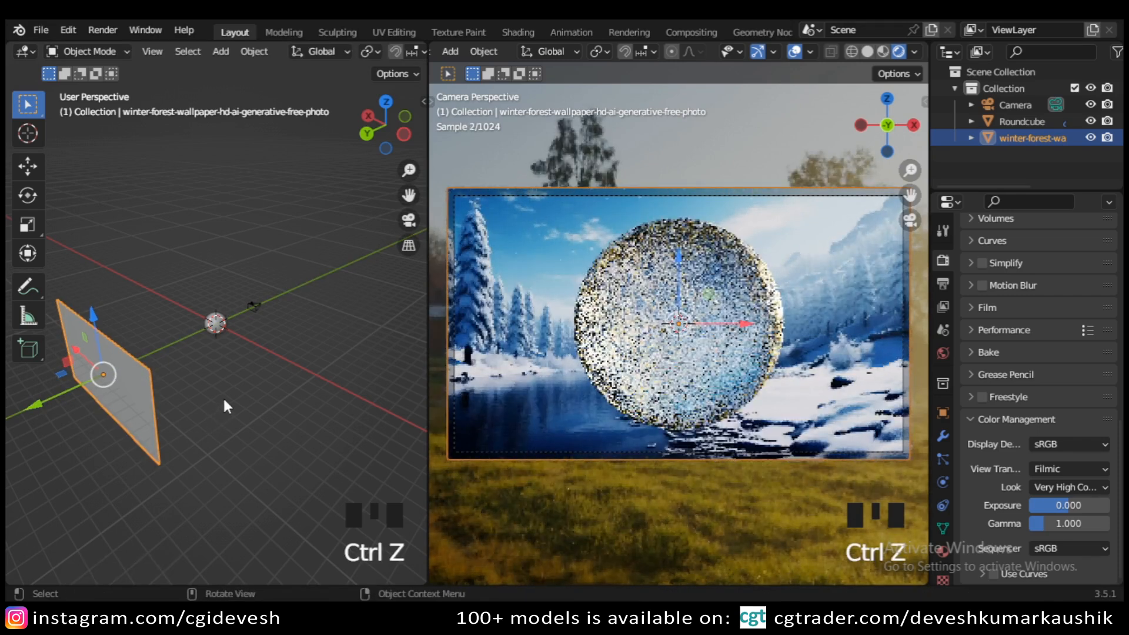
{"action": "left_click", "coordinate": [1089, 134]}
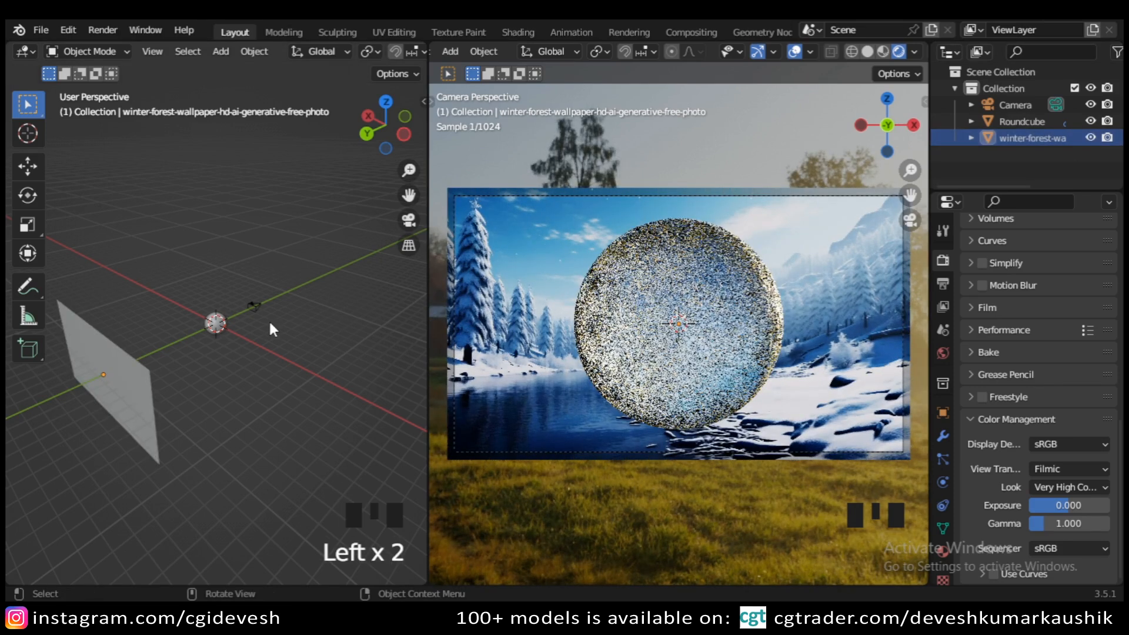
- Switch the camera view to Solid shading and select the camera in the perspective view
{"action": "middle_click_drag", "start_coordinate": [315, 356], "coordinate": [419, 386]}
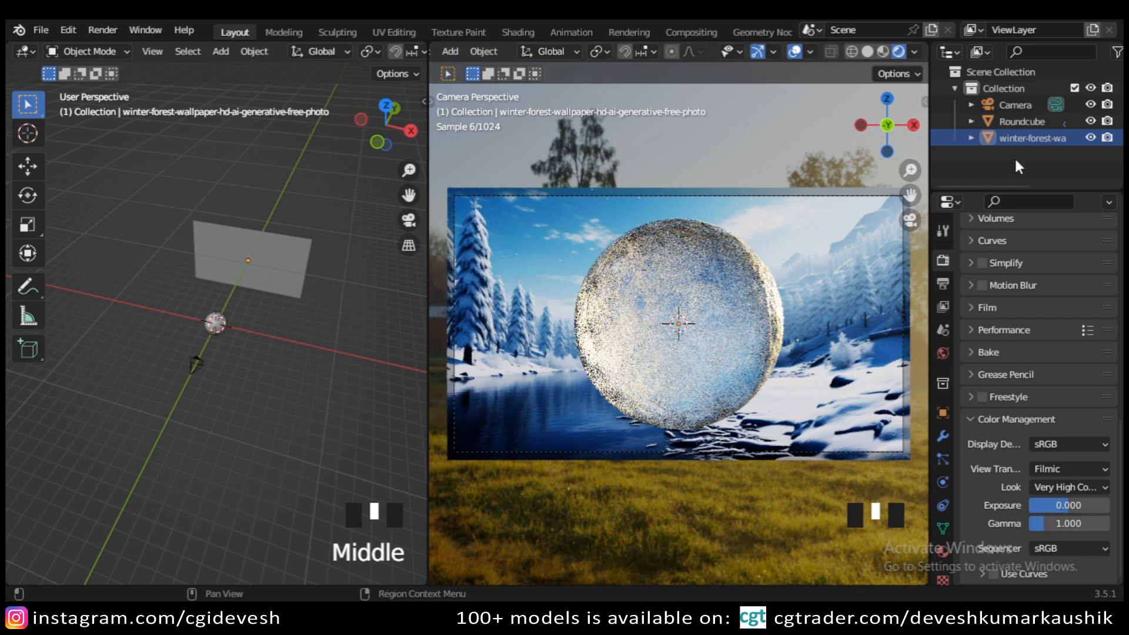
{"action": "left_click", "coordinate": [867, 52]}
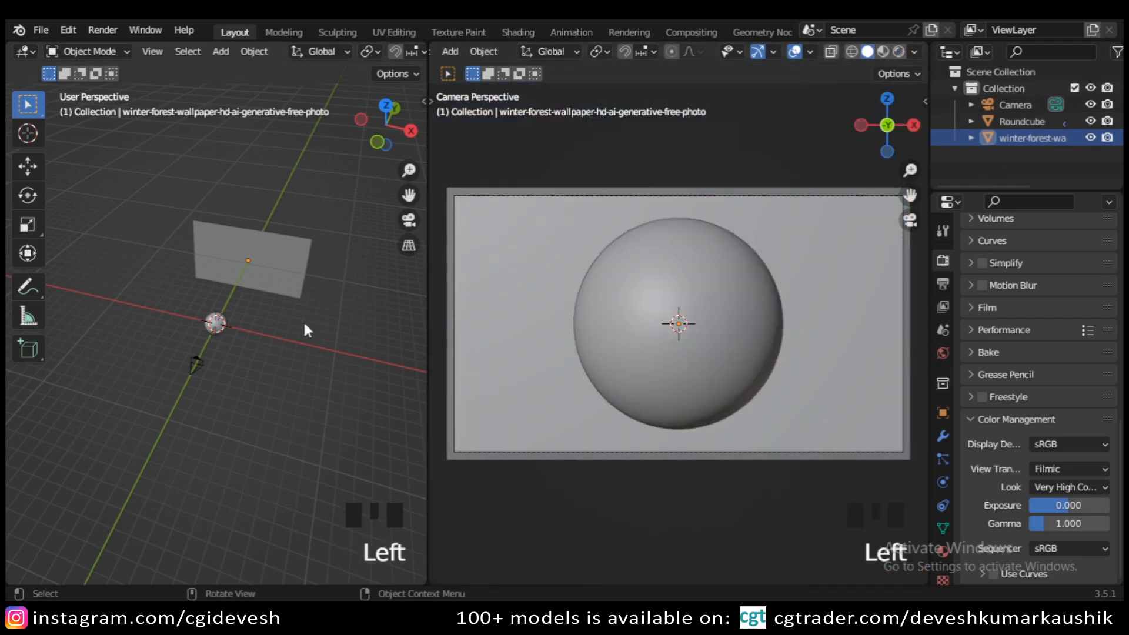
{"action": "scroll", "coordinate": [302, 323], "scroll_direction": "up", "scroll_amount": 6}
{"action": "left_click", "coordinate": [148, 470]}
{"action": "scroll", "coordinate": [351, 398], "scroll_direction": "down", "scroll_amount": 1}
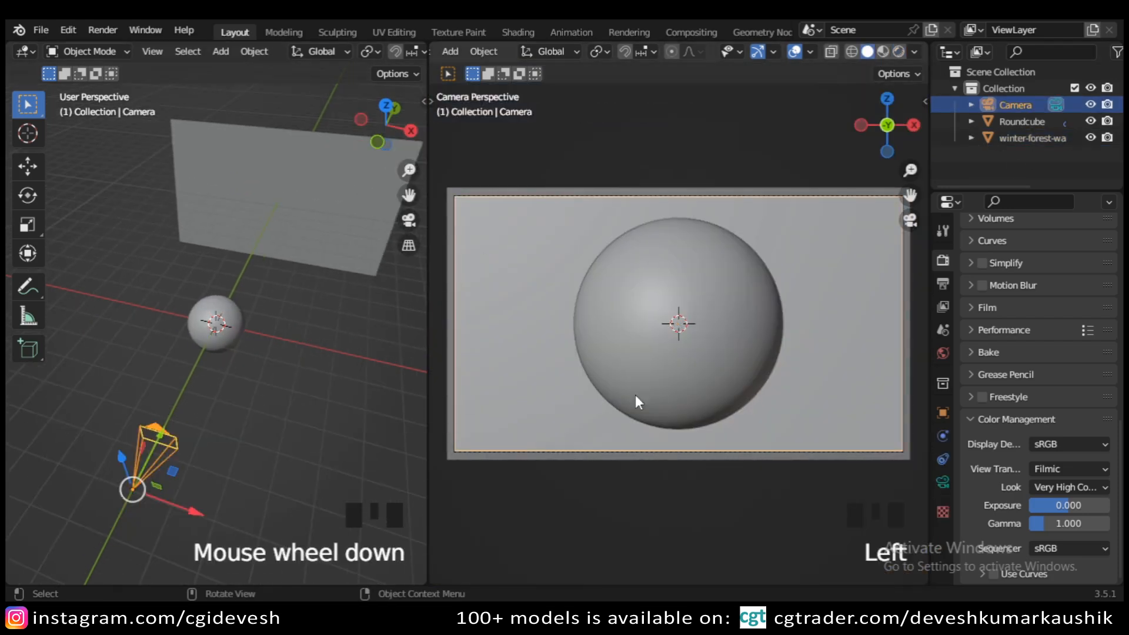
- Enable Limits in the camera's Viewport Display settings so its focus point is drawn
{"action": "left_click", "coordinate": [939, 481]}
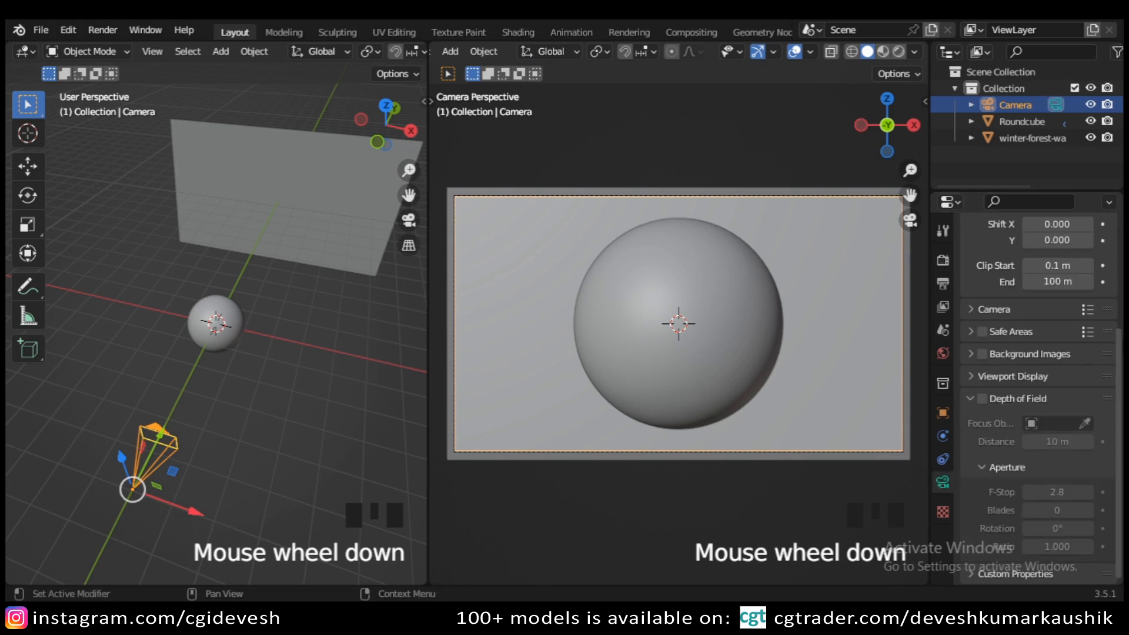
{"action": "left_click", "coordinate": [970, 376]}
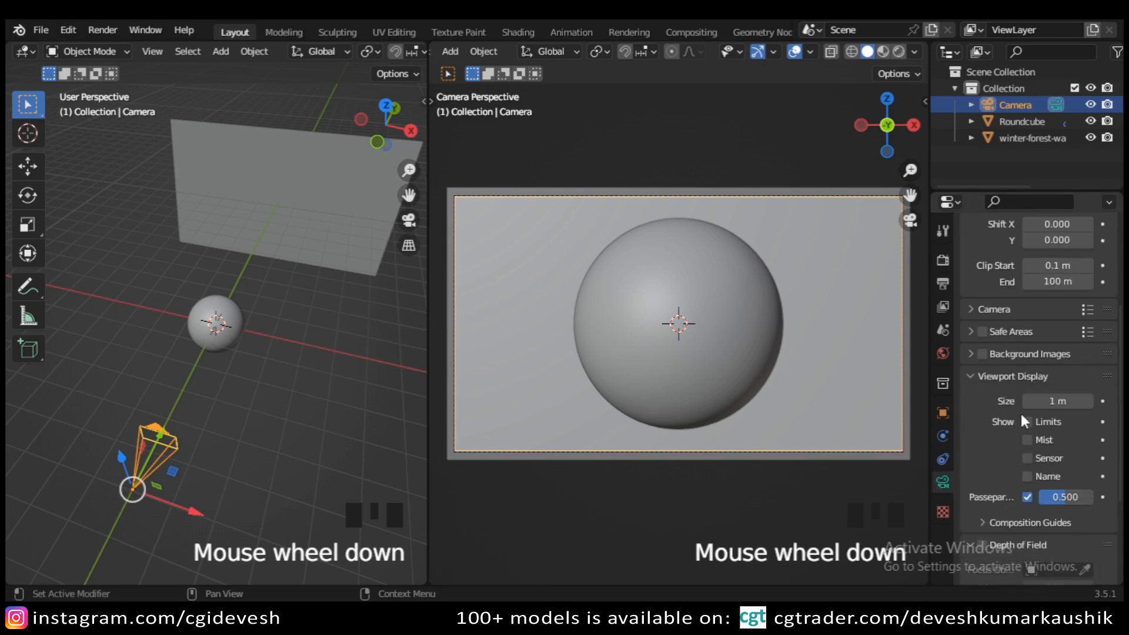
{"action": "left_click", "coordinate": [1027, 422]}
{"action": "left_click", "coordinate": [967, 375]}
- Enable Depth of Field for the camera and reveal its focus and aperture settings
{"action": "left_click", "coordinate": [972, 398]}
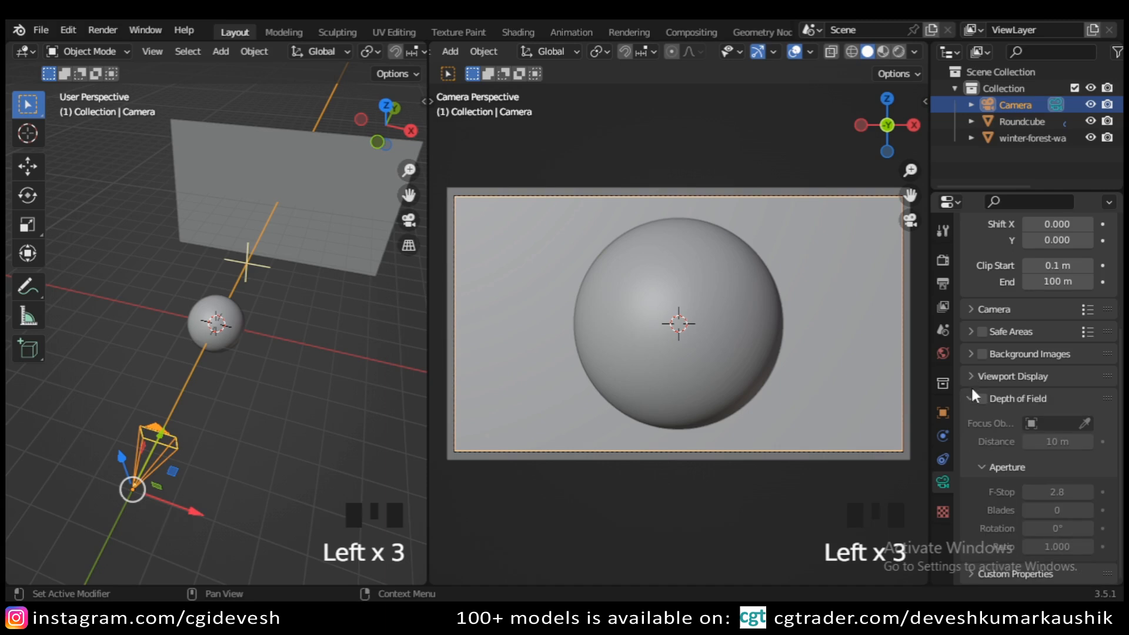
{"action": "left_click", "coordinate": [981, 399]}
{"action": "left_click", "coordinate": [969, 397]}
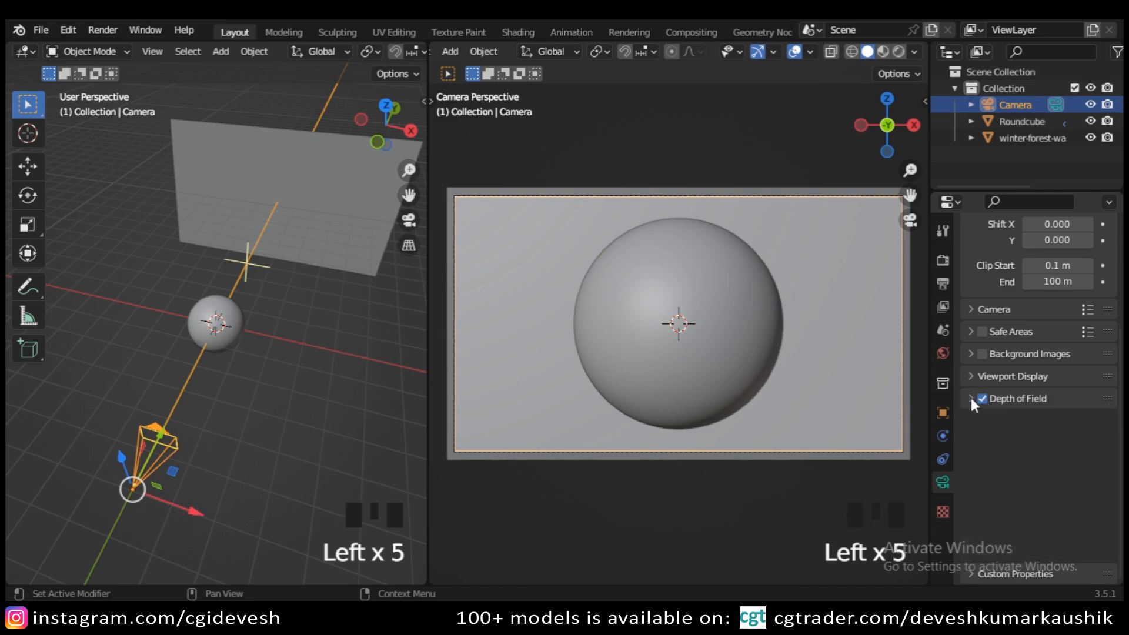
{"action": "left_click", "coordinate": [967, 554]}
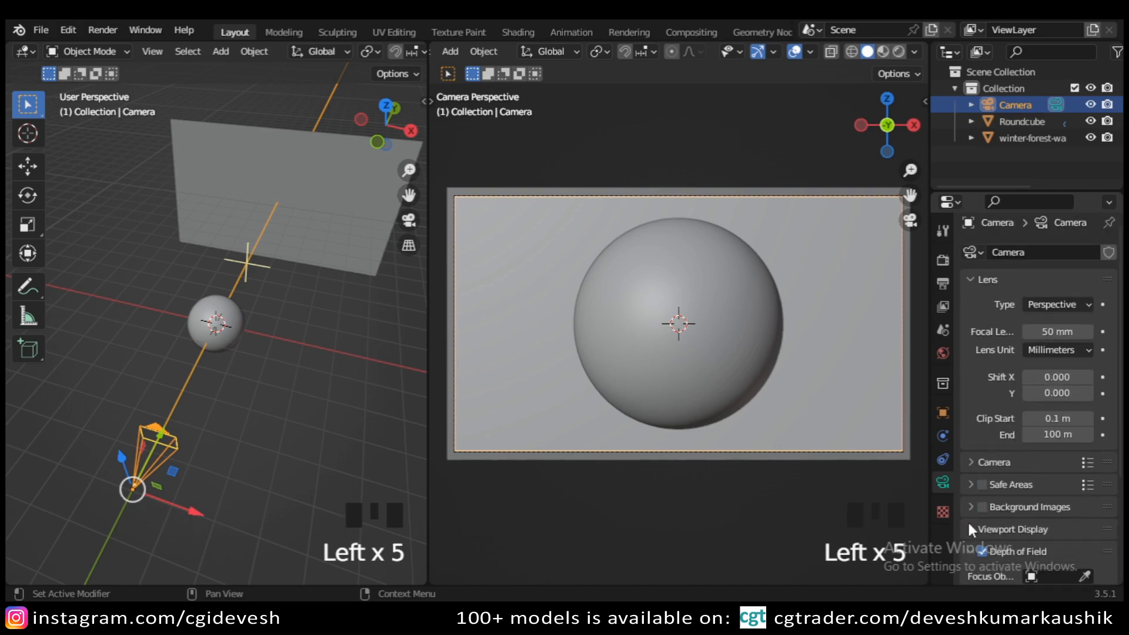
{"action": "left_click", "coordinate": [968, 521]}
{"action": "scroll", "coordinate": [985, 510], "scroll_direction": "down", "scroll_amount": 8}
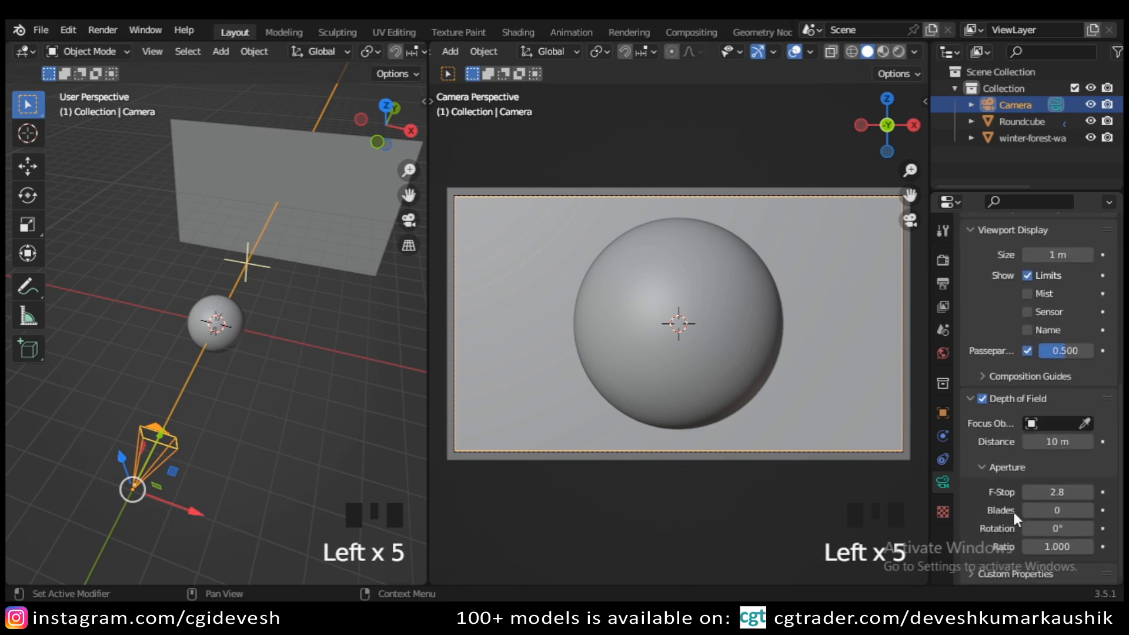
{"action": "scroll", "coordinate": [1013, 509], "scroll_direction": "down", "scroll_amount": 12}
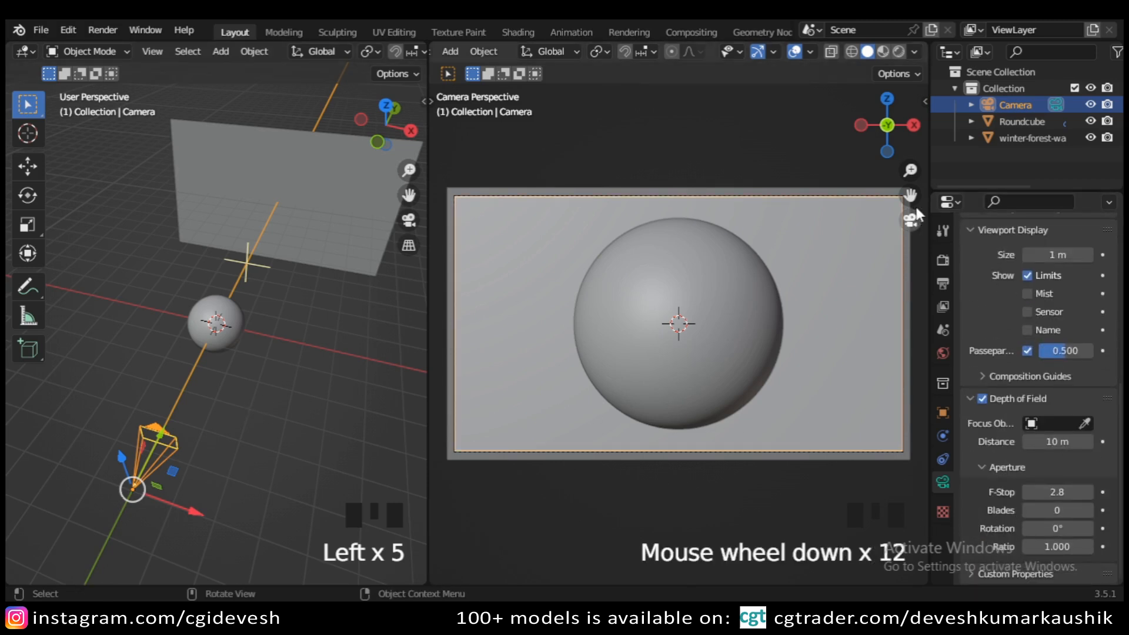
- Turn on Depth of Field in the camera view's Solid shading options and set the camera's F-Stop to 0.1
{"action": "left_click", "coordinate": [915, 51]}
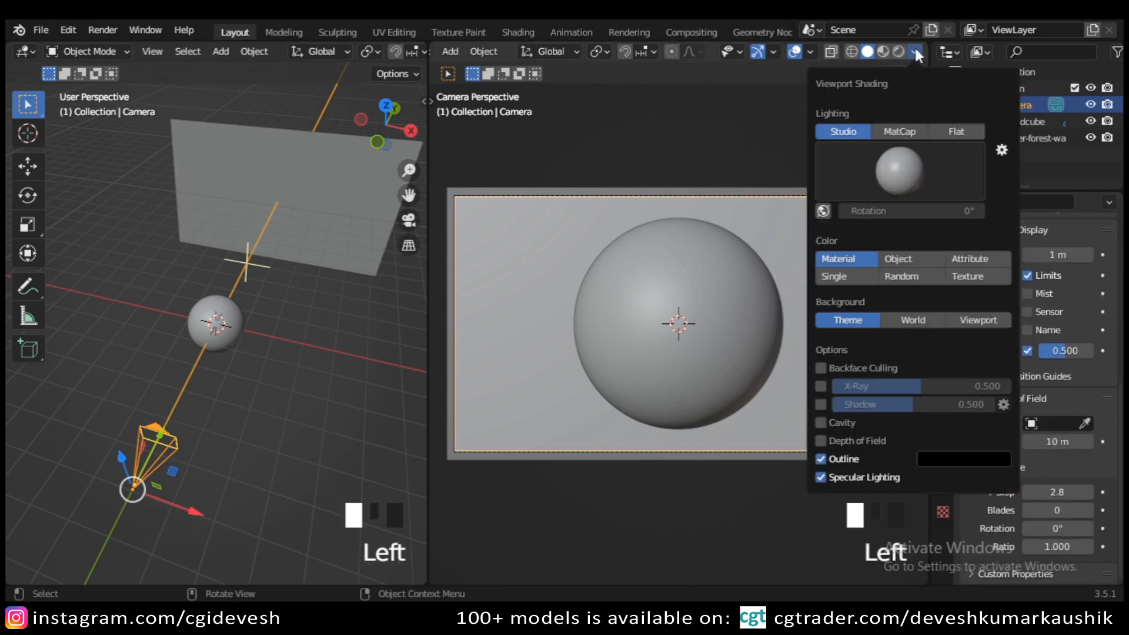
{"action": "left_click", "coordinate": [821, 421]}
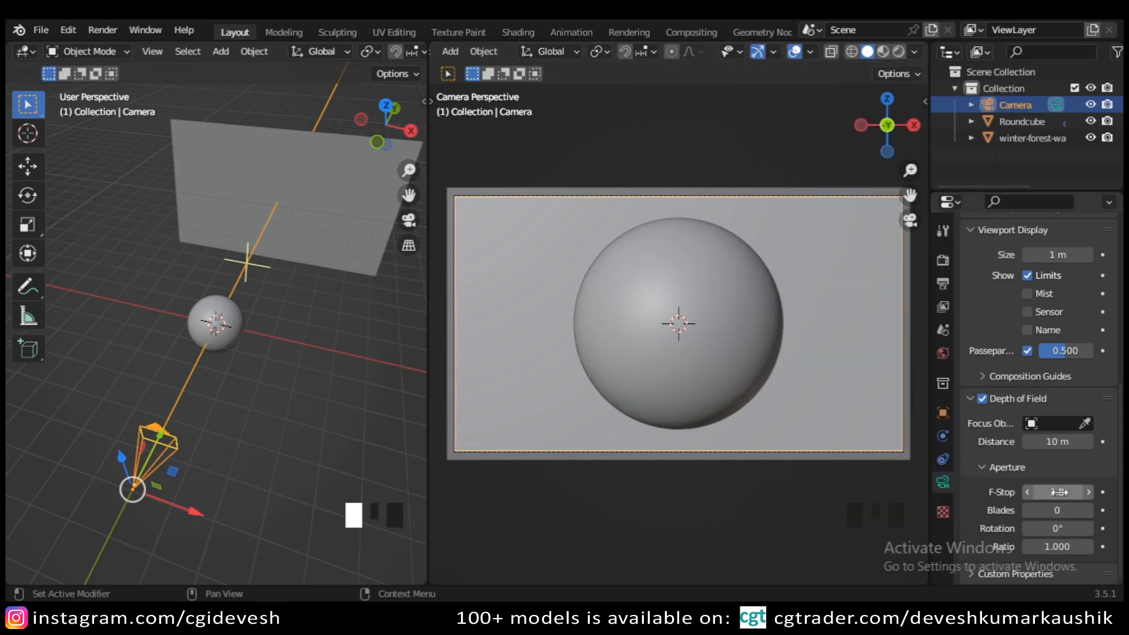
{"action": "left_click_drag", "start_coordinate": [1082, 491], "coordinate": [1035, 492]}
{"action": "scroll", "coordinate": [704, 326], "scroll_direction": "up", "scroll_amount": 3}
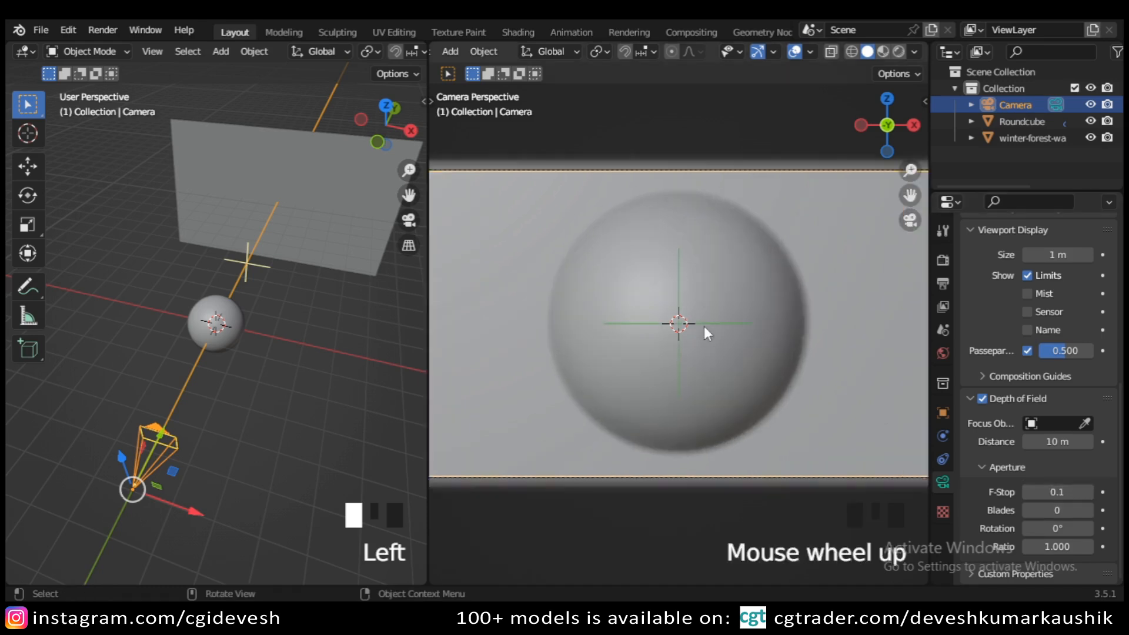
- Set the camera's focus distance to 5.1 m, using the top view to align the focus marker with the sphere's front
{"action": "mouse_move", "coordinate": [1058, 442]}
{"action": "left_mouse_down"}
{"action": "mouse_move", "coordinate": [1009, 442]}
{"action": "mouse_move", "coordinate": [1038, 441]}
{"action": "left_mouse_up"}
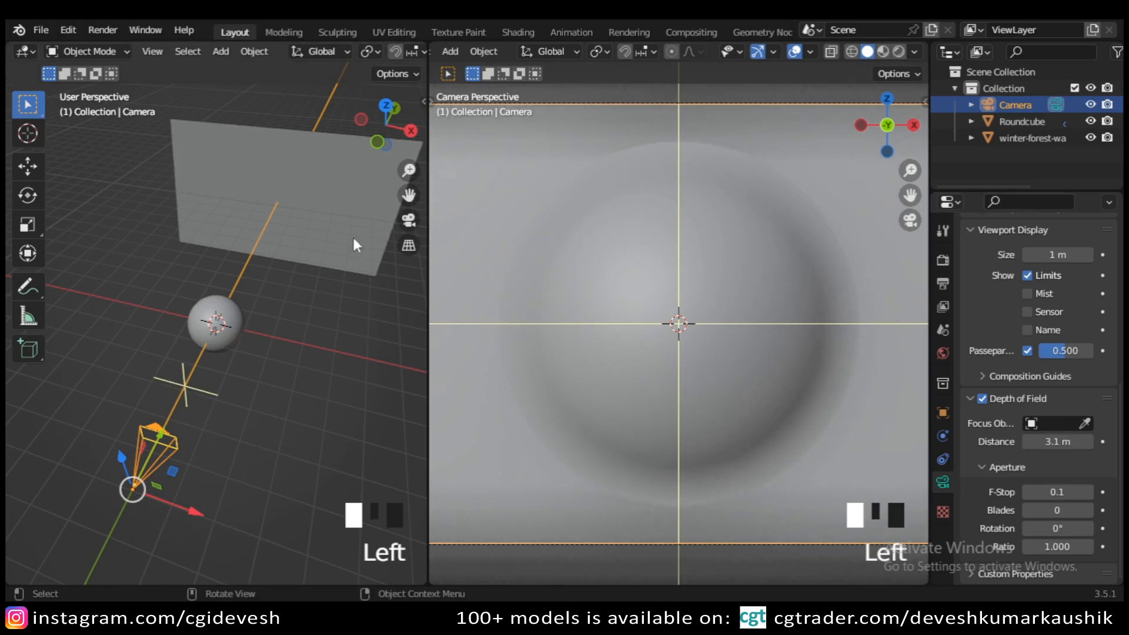
{"action": "key", "text": "KP_7"}
{"action": "scroll", "coordinate": [291, 341], "scroll_direction": "up", "scroll_amount": 7}
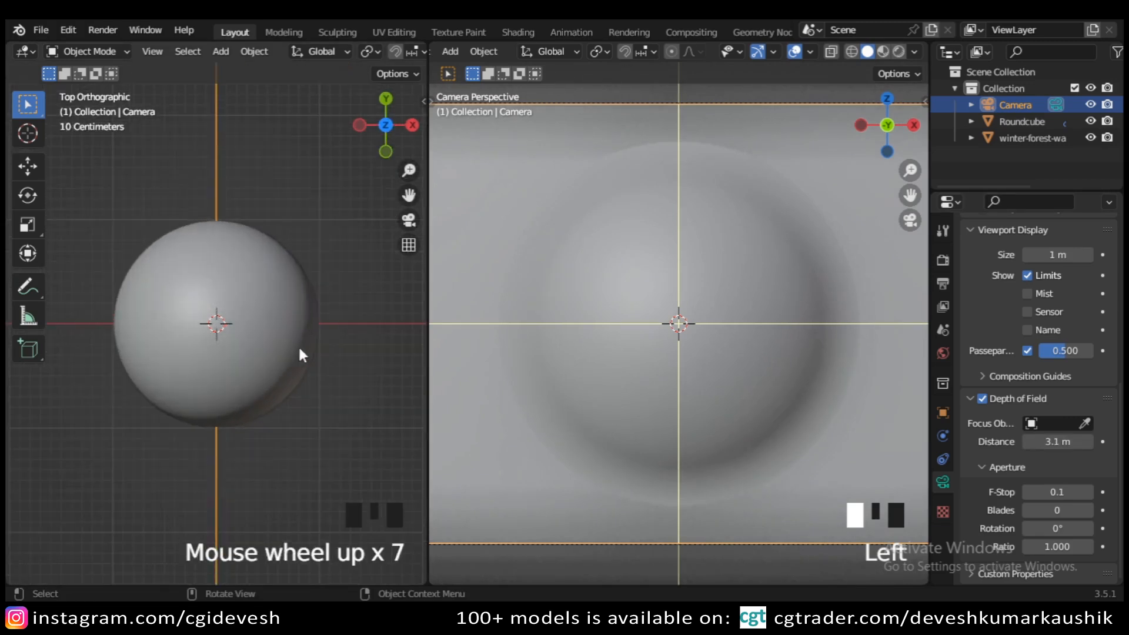
{"action": "middle_click_drag", "start_coordinate": [288, 426], "coordinate": [270, 297], "text": "shift"}
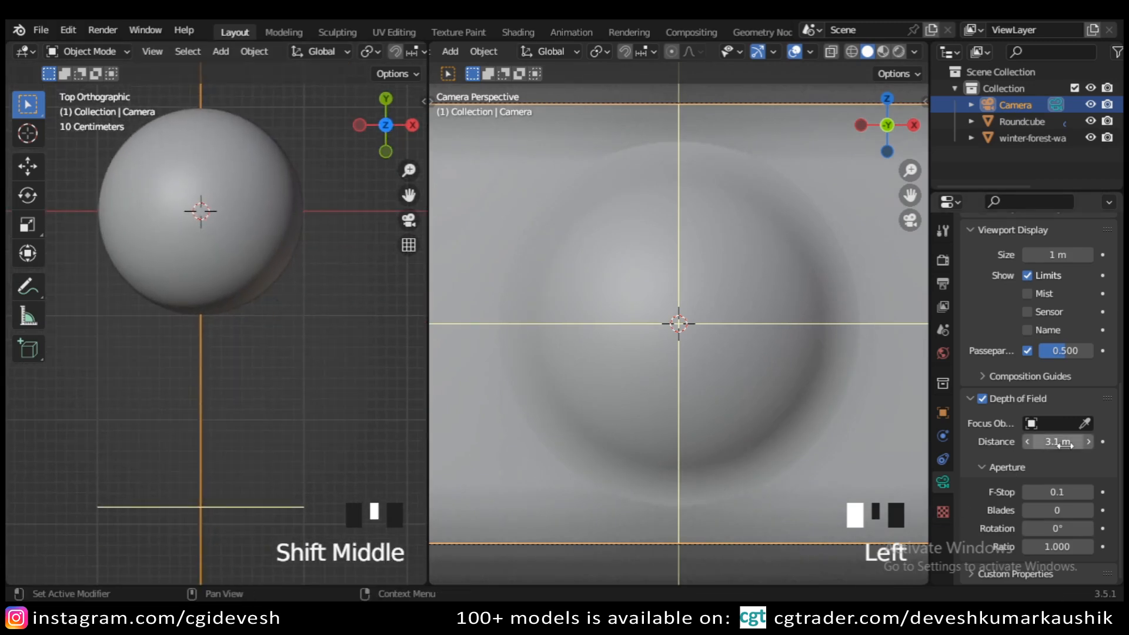
{"action": "left_click_drag", "start_coordinate": [1058, 441], "coordinate": [1086, 441]}
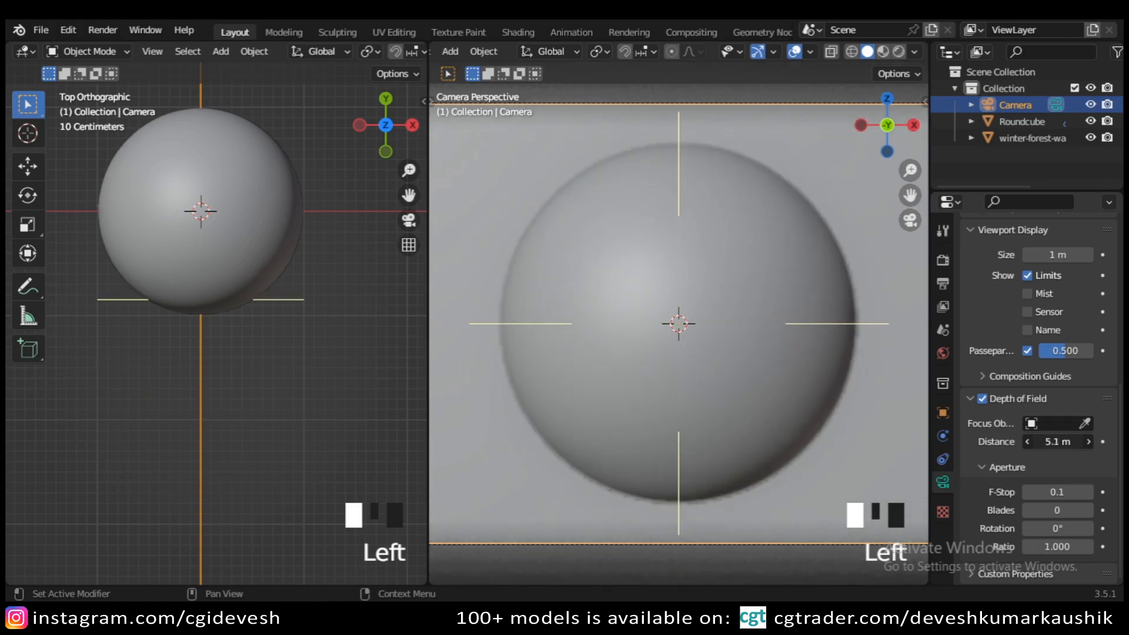
- Fine-tune the camera's focus distance in the top view, moving the focus marker slightly toward the camera at the sphere's front
{"action": "scroll", "coordinate": [194, 316], "scroll_direction": "up", "scroll_amount": 8}
{"action": "middle_click_drag", "start_coordinate": [196, 312], "coordinate": [313, 421], "text": "shift"}
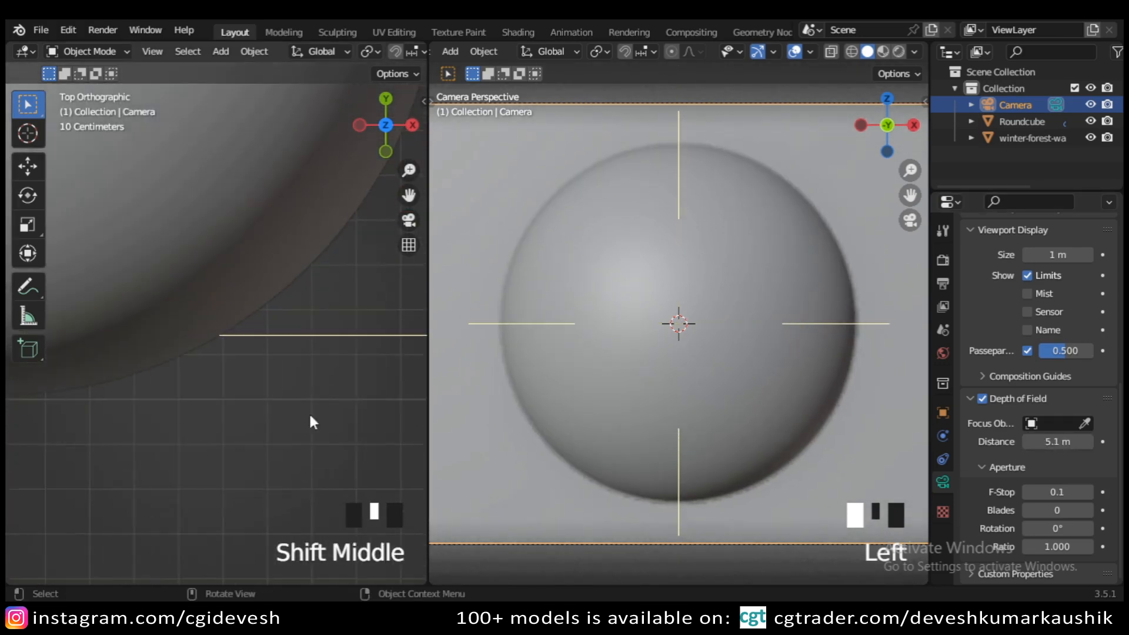
{"action": "left_click_drag", "start_coordinate": [1058, 442], "coordinate": [1071, 442], "text": "shift"}
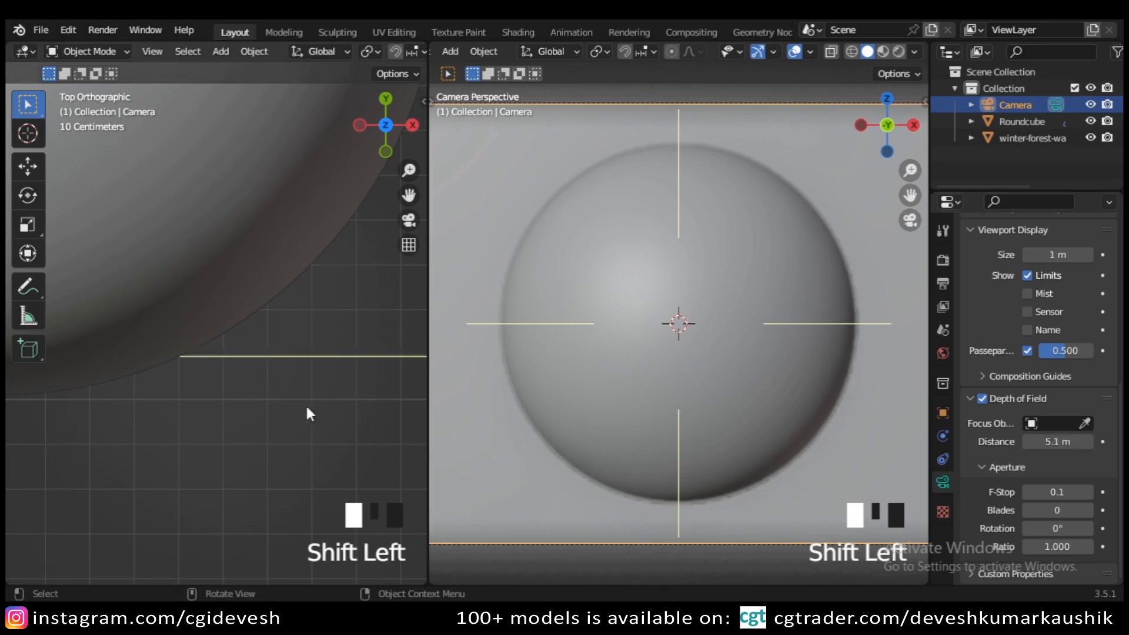
{"action": "scroll", "coordinate": [240, 378], "scroll_direction": "down", "scroll_amount": 10}
{"action": "middle_click_drag", "start_coordinate": [161, 348], "coordinate": [211, 295], "text": "shift"}
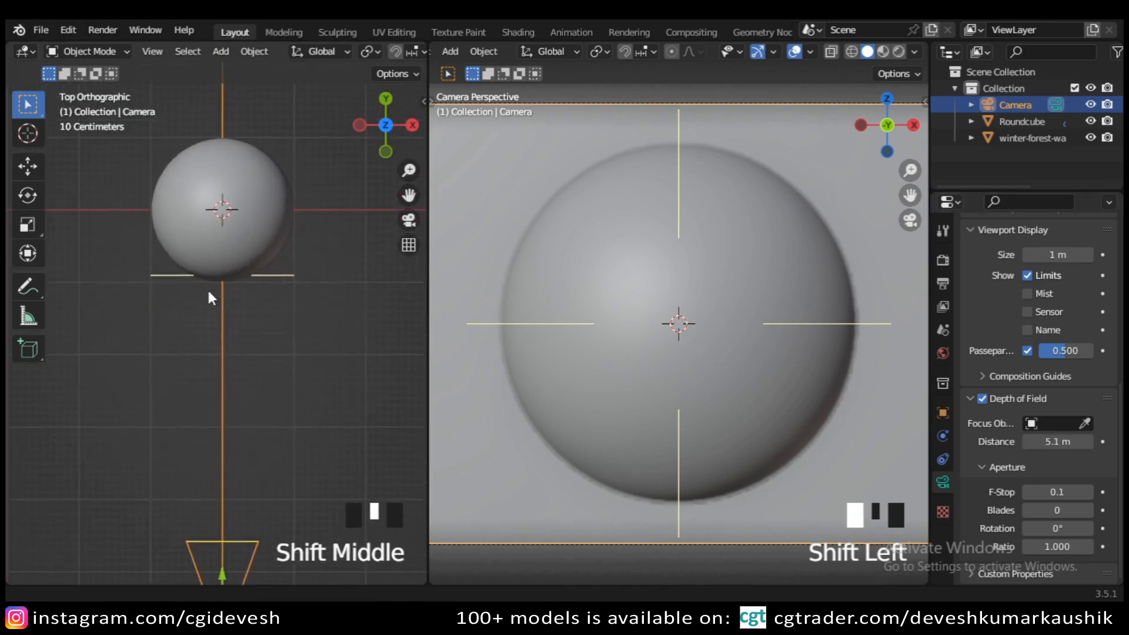
{"action": "scroll", "coordinate": [226, 329], "scroll_direction": "down", "scroll_amount": 4}
{"action": "middle_click_drag", "start_coordinate": [228, 340], "coordinate": [253, 353], "text": "shift"}
{"action": "scroll", "coordinate": [252, 353], "scroll_direction": "up", "scroll_amount": 2}
{"action": "scroll", "coordinate": [523, 238], "scroll_direction": "up", "scroll_amount": 2}
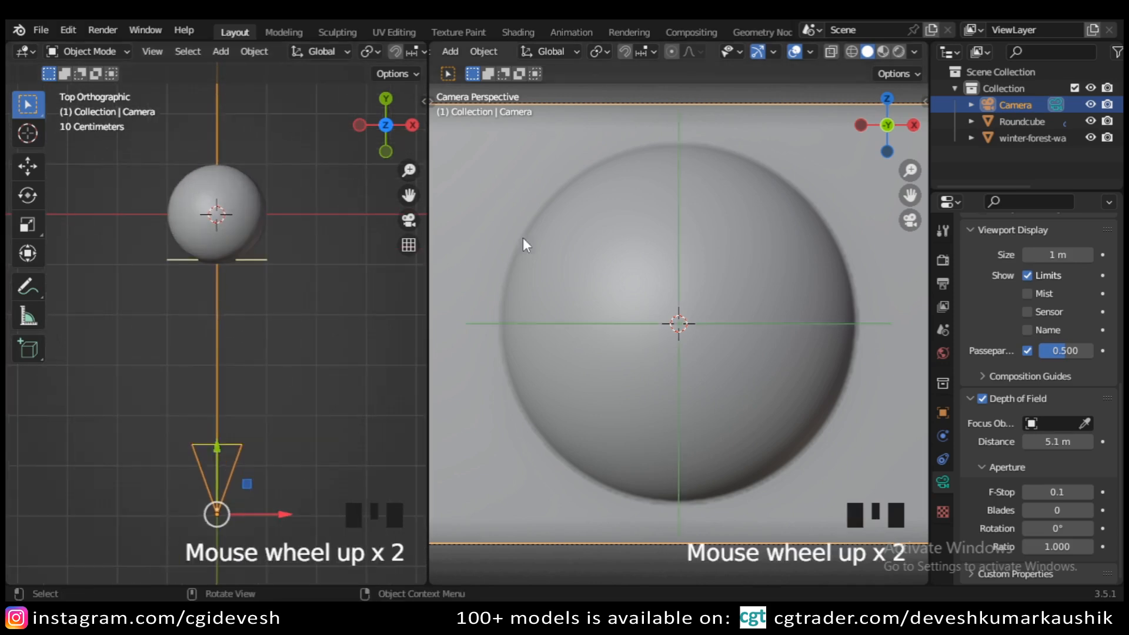
- Switch to the Modeling workspace and inspect the sphere, camera and winter-forest backdrop in Material Preview shading
{"action": "left_click", "coordinate": [288, 31]}
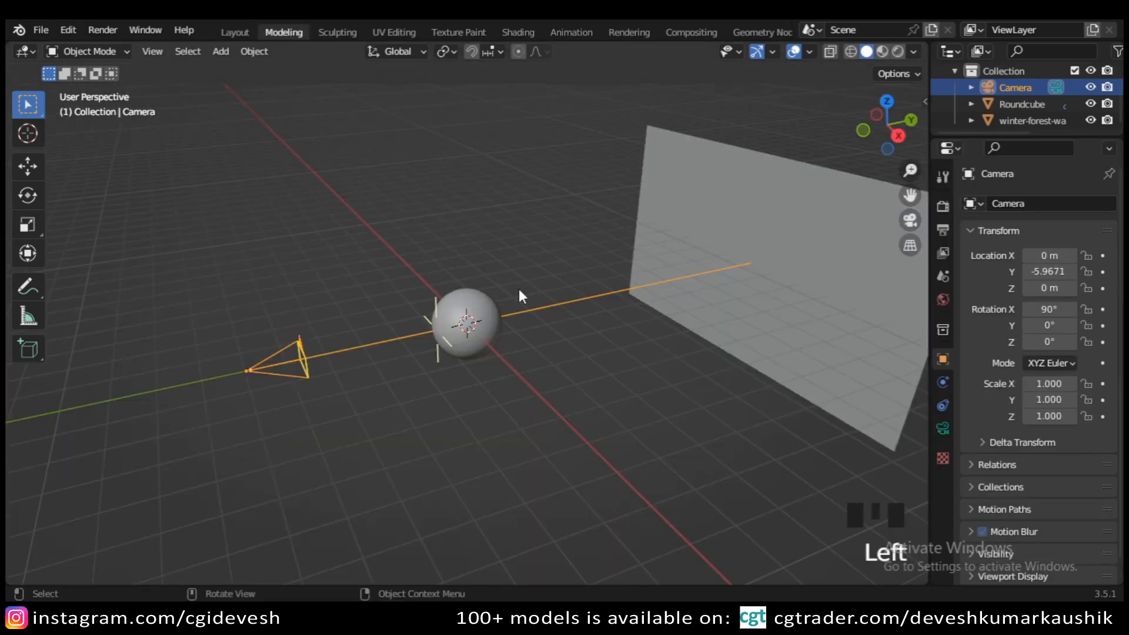
{"action": "scroll", "coordinate": [520, 291], "scroll_direction": "down", "scroll_amount": 3}
{"action": "middle_click_drag", "start_coordinate": [276, 402], "coordinate": [645, 433]}
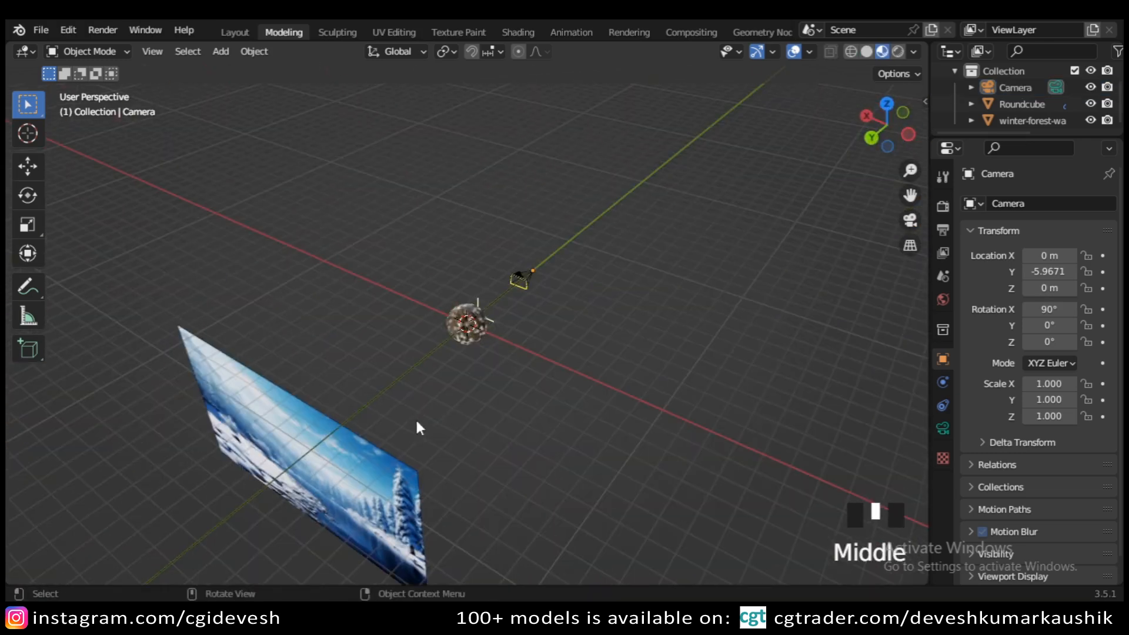
{"action": "middle_click_drag", "start_coordinate": [435, 414], "coordinate": [570, 351]}
{"action": "scroll", "coordinate": [570, 356], "scroll_direction": "up", "scroll_amount": 4}
{"action": "middle_click_drag", "start_coordinate": [447, 382], "coordinate": [647, 398]}
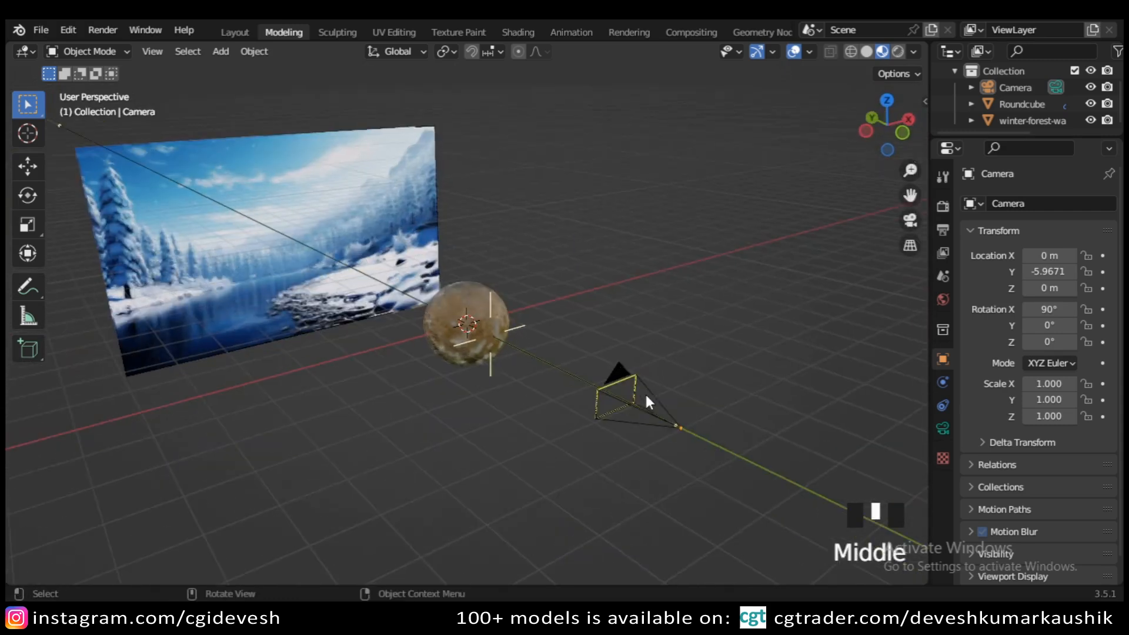
- Preview the whole scene with its HDRI surroundings in Rendered shading from outside the camera
{"action": "left_click", "coordinate": [898, 51]}
{"action": "left_click", "coordinate": [897, 51]}
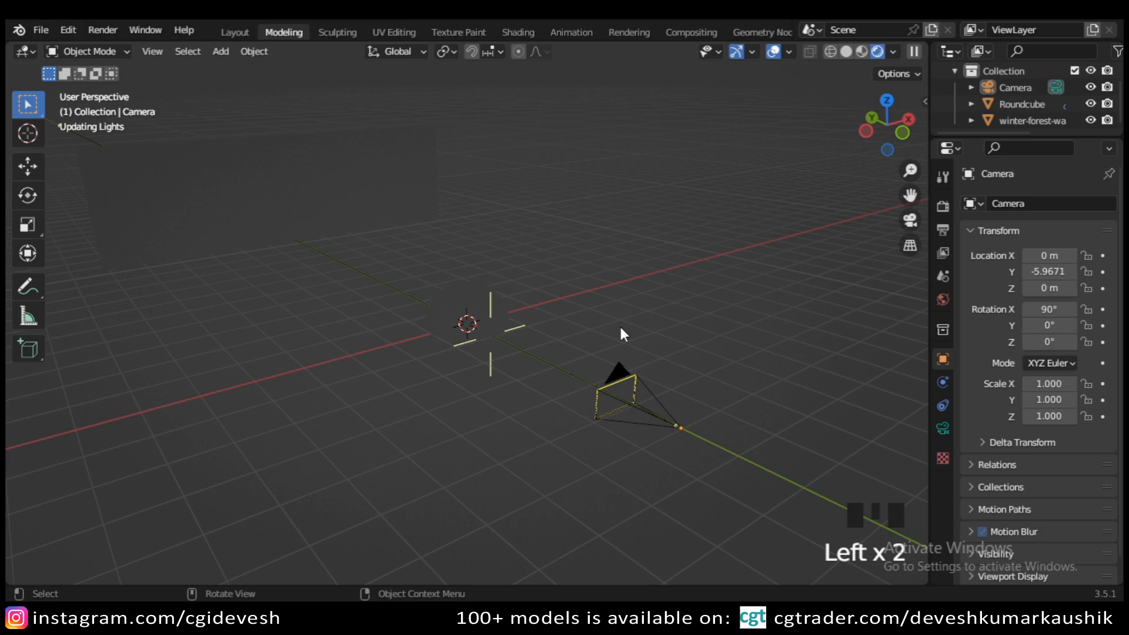
{"action": "scroll", "coordinate": [555, 336], "scroll_direction": "down", "scroll_amount": 2}
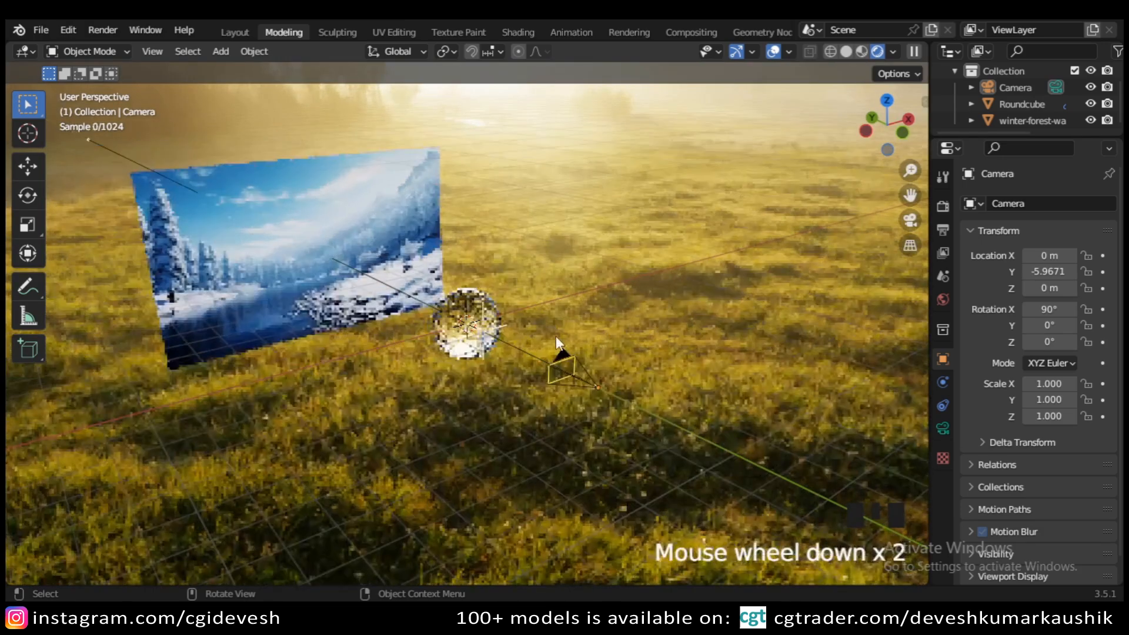
{"action": "middle_click_drag", "start_coordinate": [556, 336], "coordinate": [575, 317]}
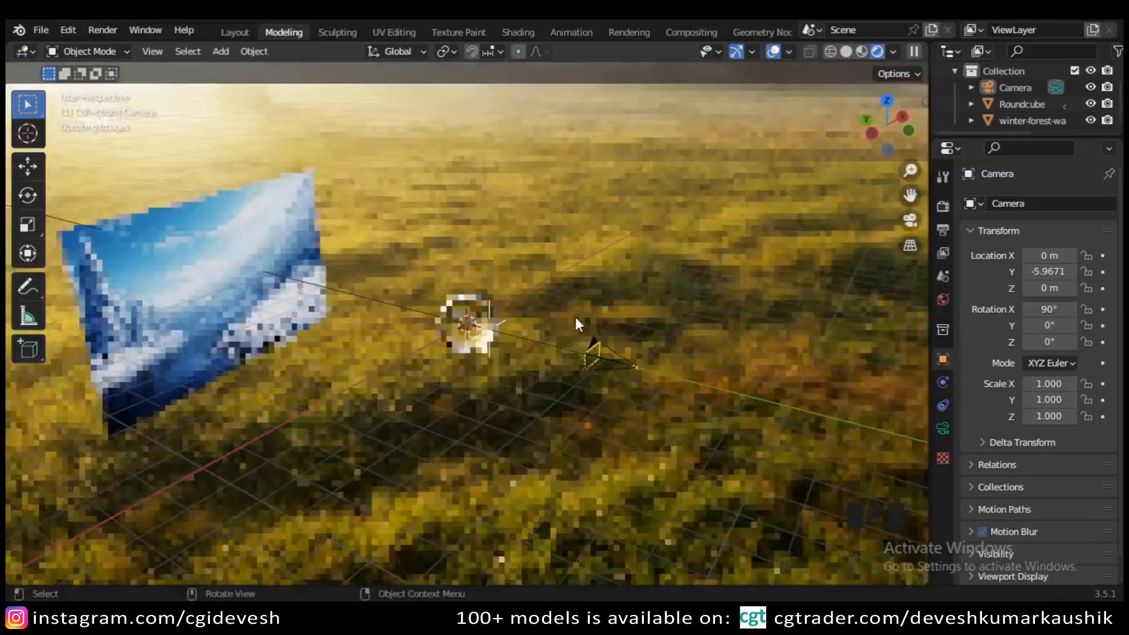
- Return to Solid shading, look through the camera and open the viewport shading options
{"action": "left_click", "coordinate": [846, 52]}
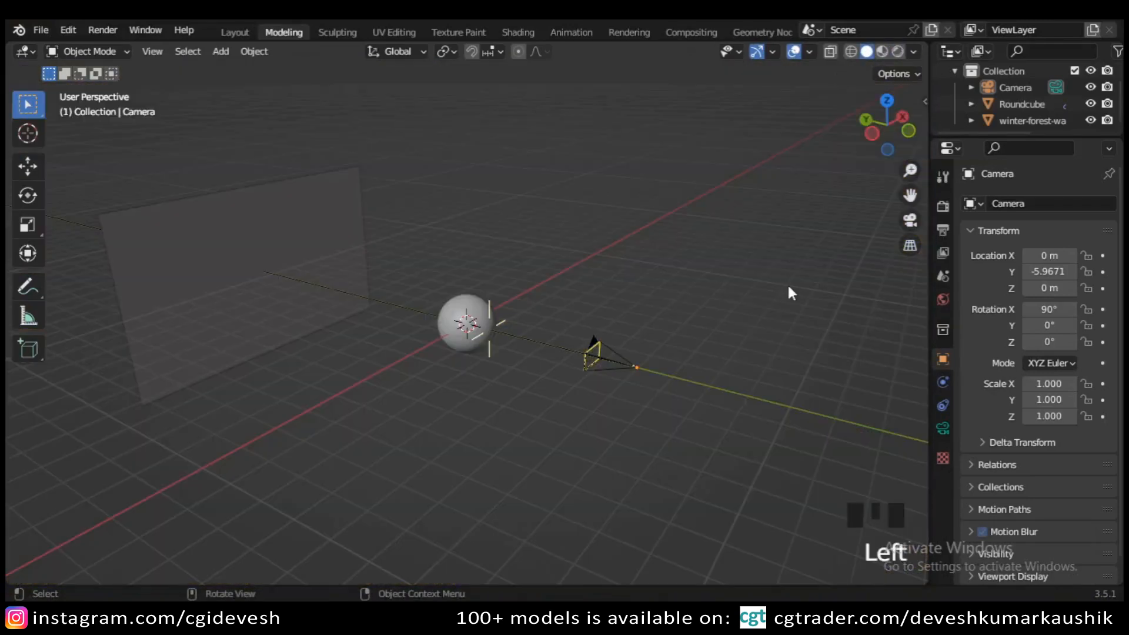
{"action": "key", "text": "KP_0"}
{"action": "key", "text": "KP_0"}
{"action": "key", "text": "KP_0"}
{"action": "key", "text": "KP_0"}
{"action": "scroll", "coordinate": [669, 295], "scroll_direction": "up", "scroll_amount": 2}
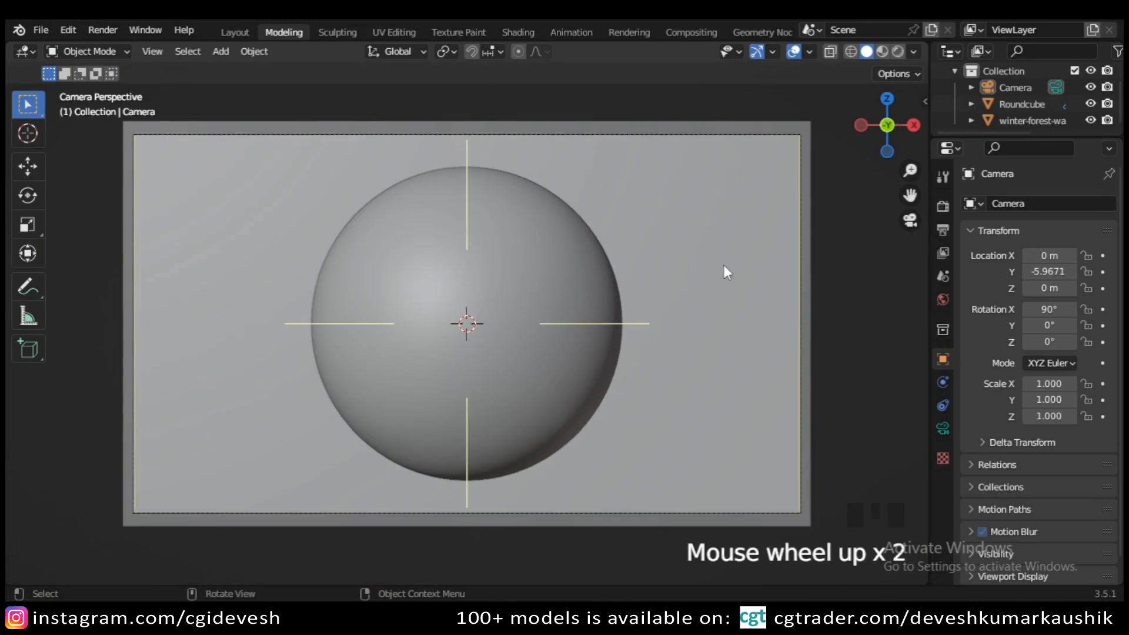
{"action": "left_click", "coordinate": [913, 51]}
{"action": "left_click", "coordinate": [819, 423]}
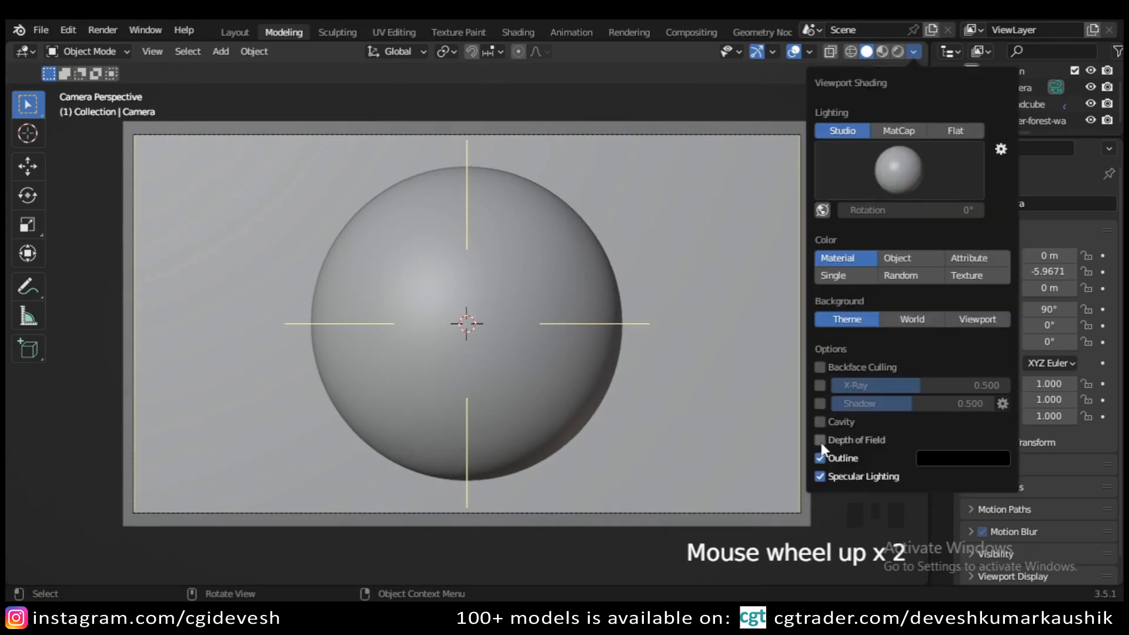
- Show the camera view in Rendered shading with overlays and gizmos hidden
{"action": "left_click", "coordinate": [897, 52]}
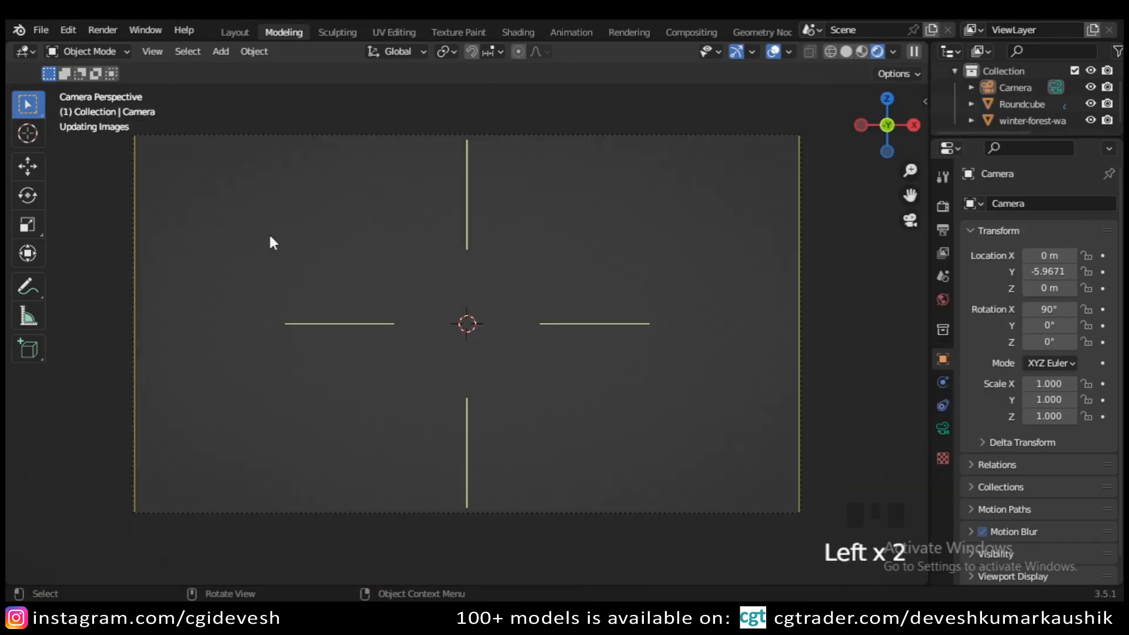
{"action": "left_click", "coordinate": [774, 52]}
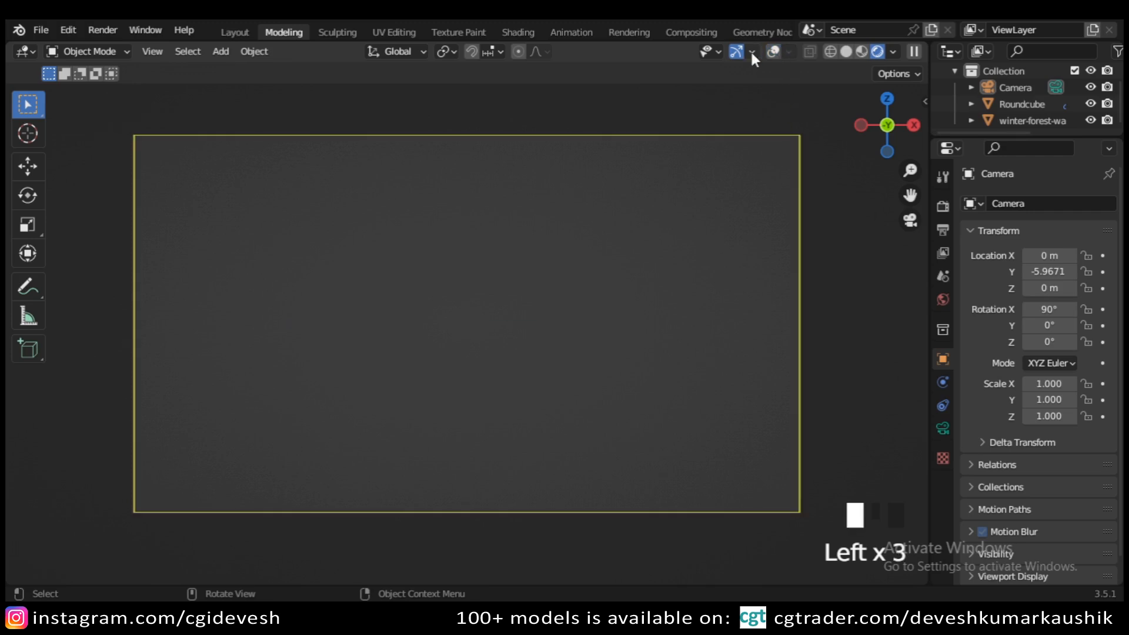
{"action": "left_click", "coordinate": [737, 51]}
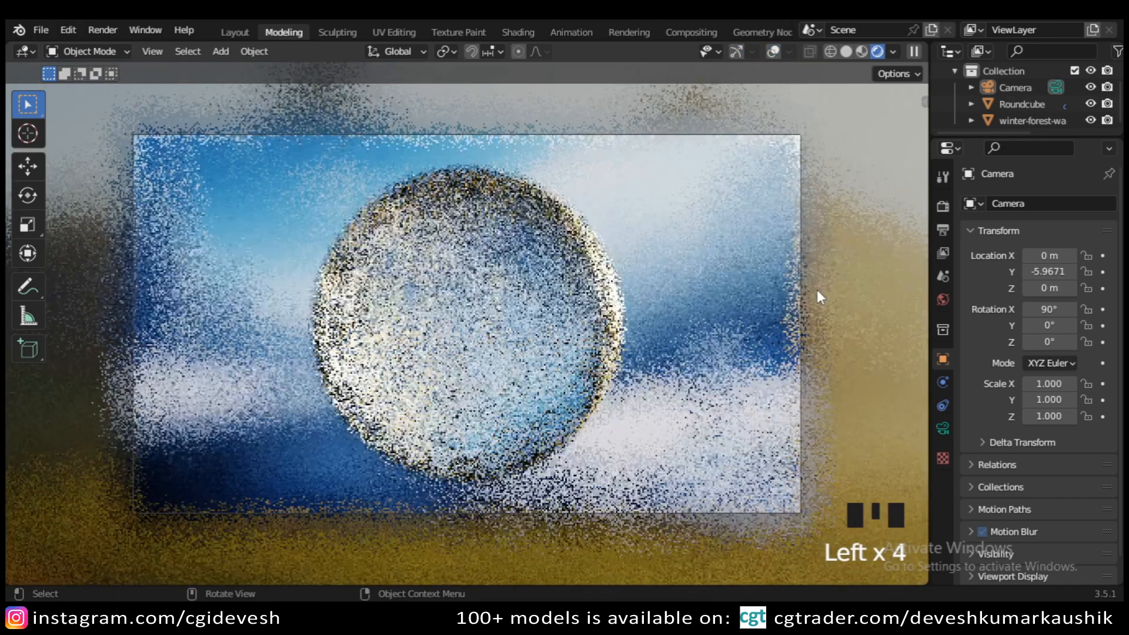
{"action": "scroll", "coordinate": [817, 290], "scroll_direction": "up", "scroll_amount": 1}
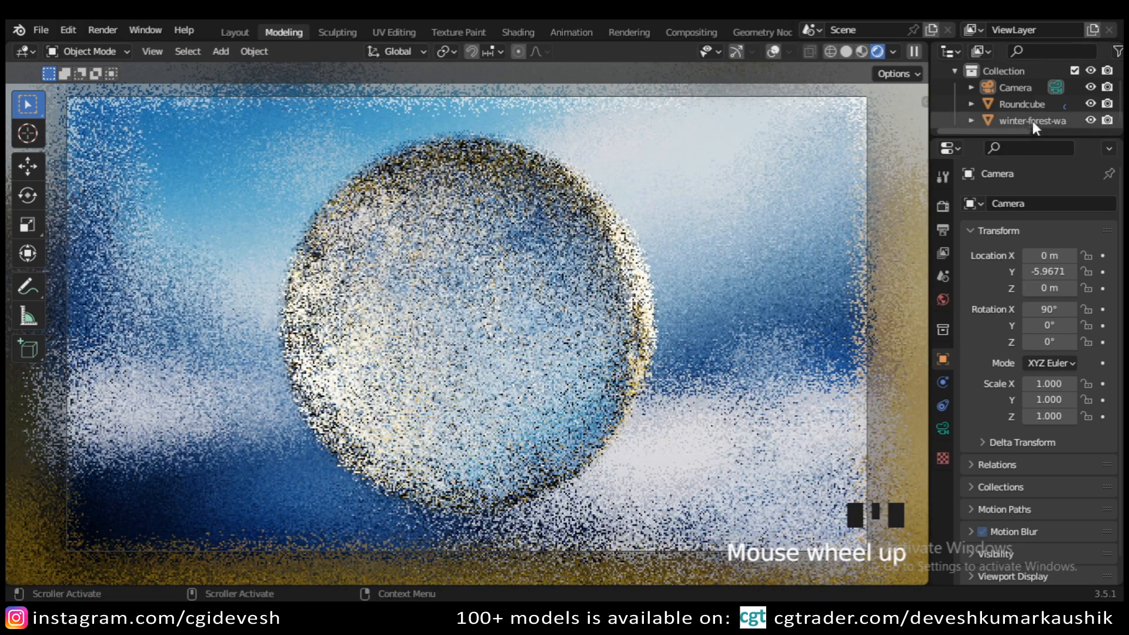
- Set the camera's depth of field F-Stop to 1.0
{"action": "left_click", "coordinate": [1016, 87]}
{"action": "left_click_drag", "start_coordinate": [980, 137], "coordinate": [980, 161]}
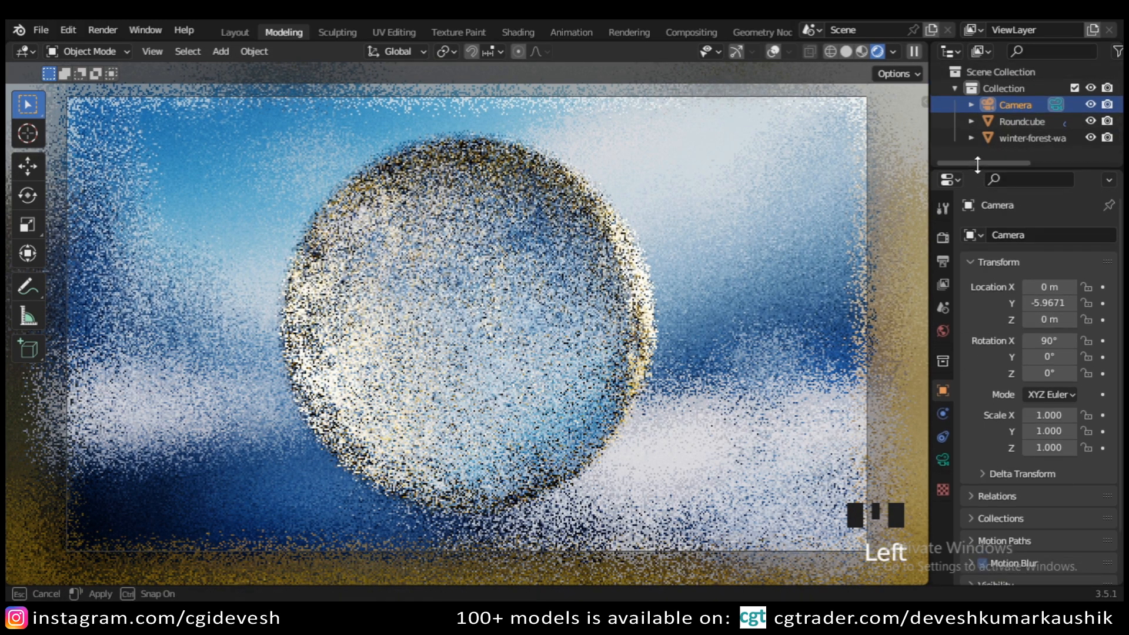
{"action": "left_click", "coordinate": [943, 453]}
{"action": "scroll", "coordinate": [1039, 423], "scroll_direction": "down", "scroll_amount": 5}
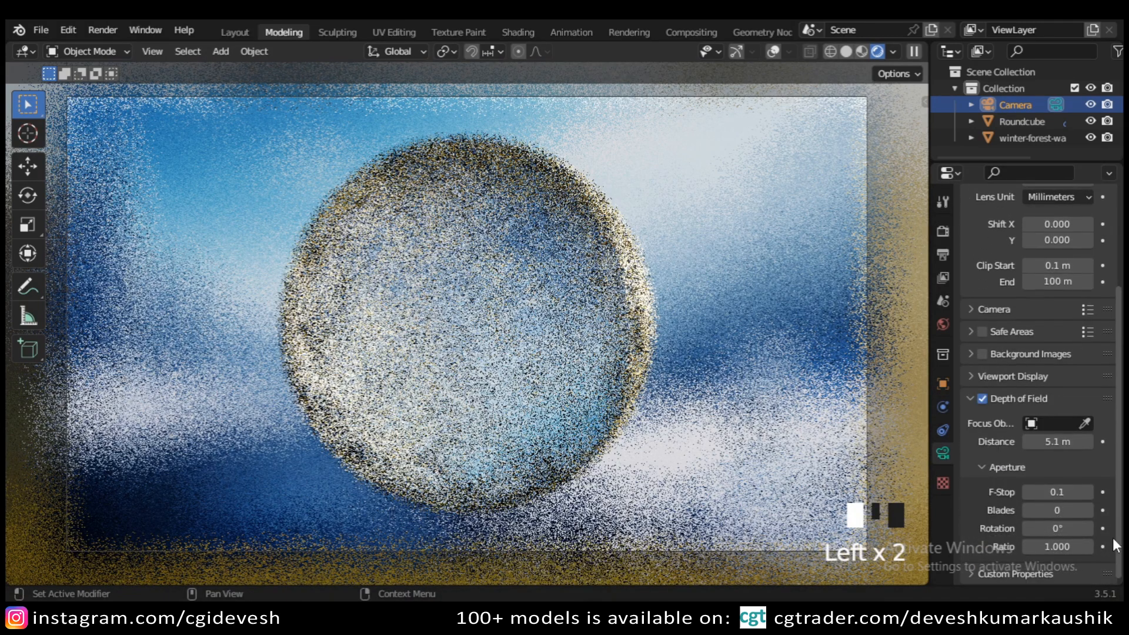
{"action": "left_click", "coordinate": [1092, 492]}
{"action": "left_click", "coordinate": [1092, 492]}
{"action": "left_click", "coordinate": [1091, 492]}
{"action": "left_click", "coordinate": [1091, 492]}
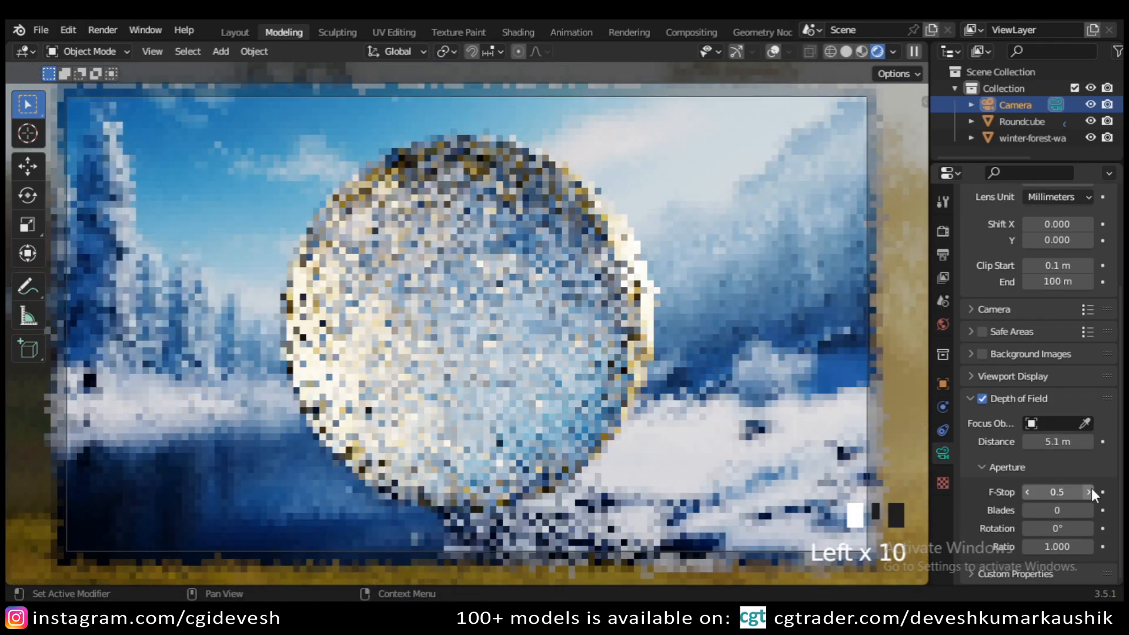
{"action": "left_click", "coordinate": [1089, 492]}
{"action": "left_click", "coordinate": [1089, 491]}
{"action": "left_click", "coordinate": [1089, 492]}
{"action": "left_click", "coordinate": [1089, 491]}
{"action": "left_click", "coordinate": [1089, 491]}
{"action": "left_click", "coordinate": [1089, 492]}
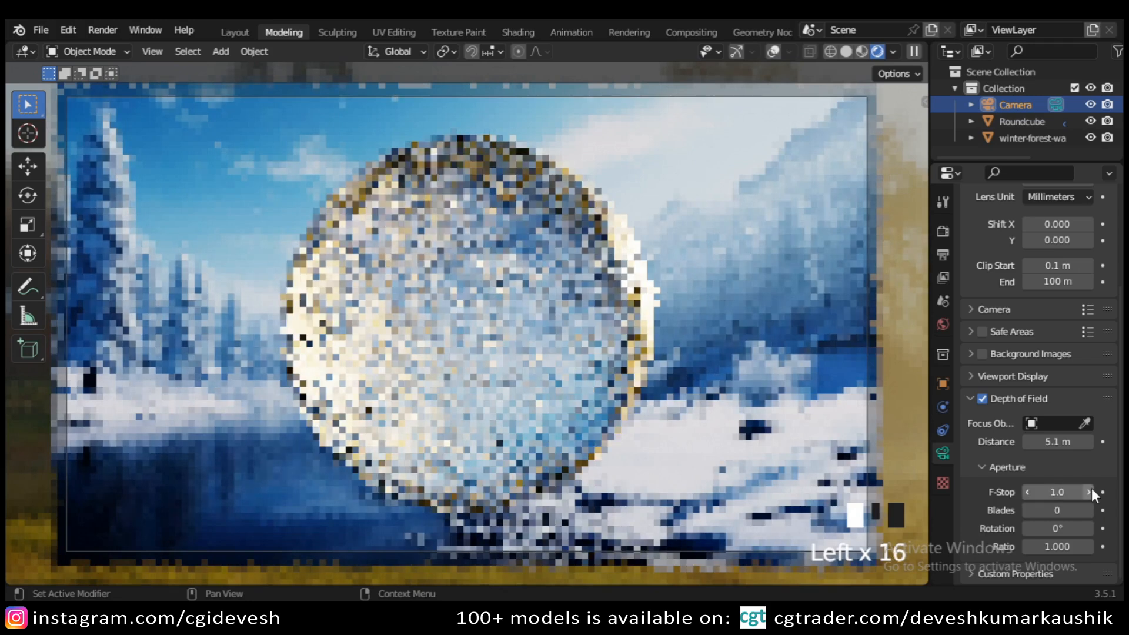
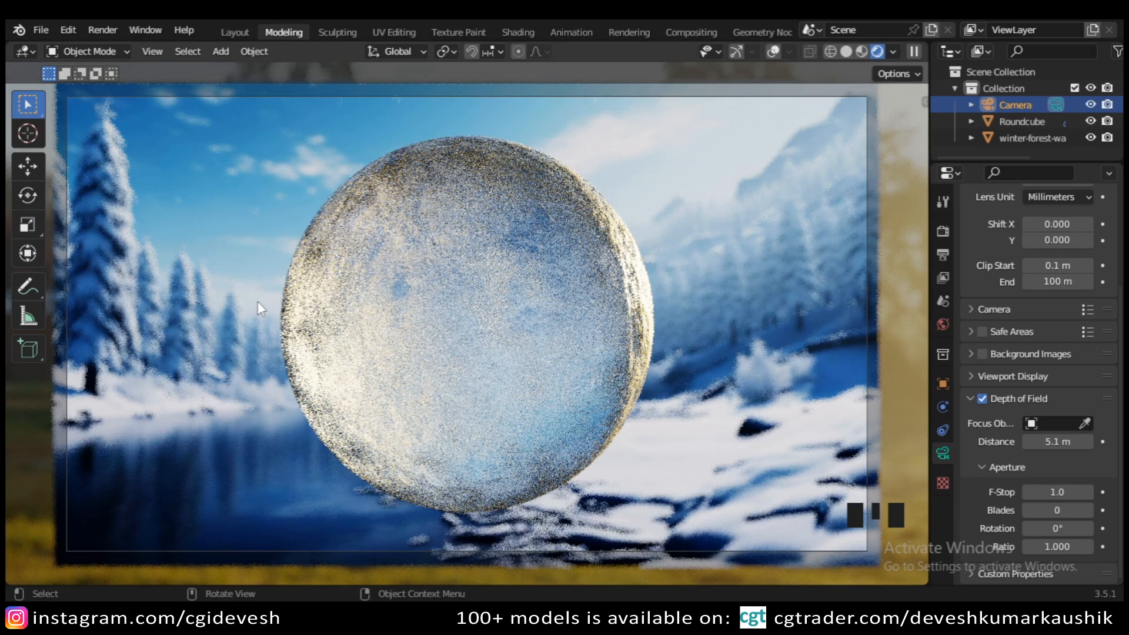
- Set the Cycles final render's Max Samples to 250
{"action": "left_click", "coordinate": [454, 369]}
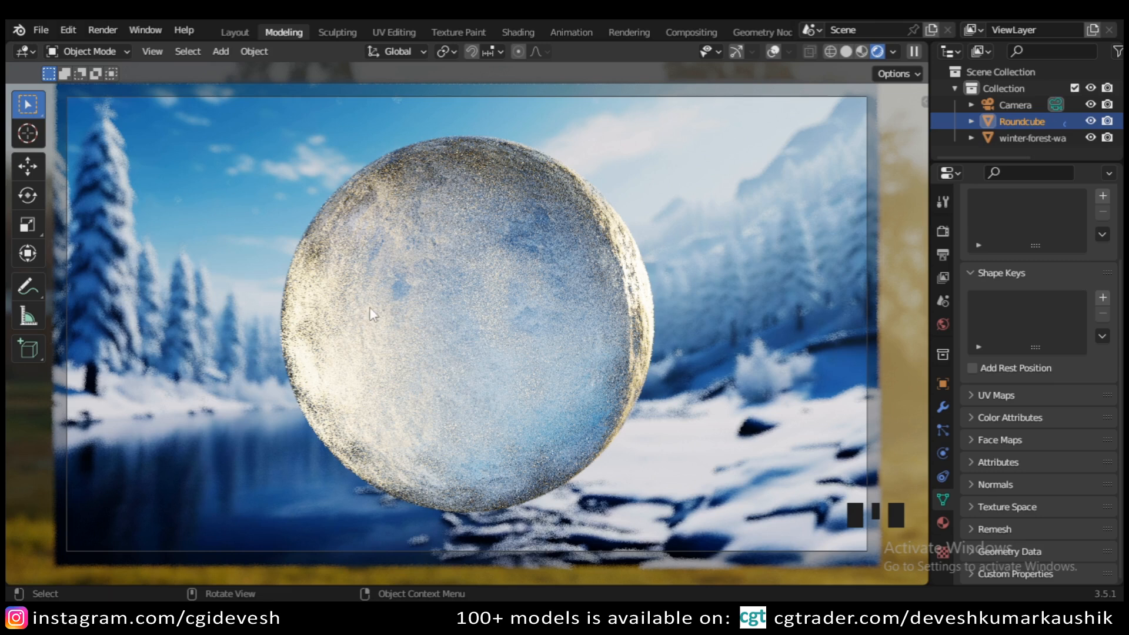
{"action": "left_click", "coordinate": [943, 230]}
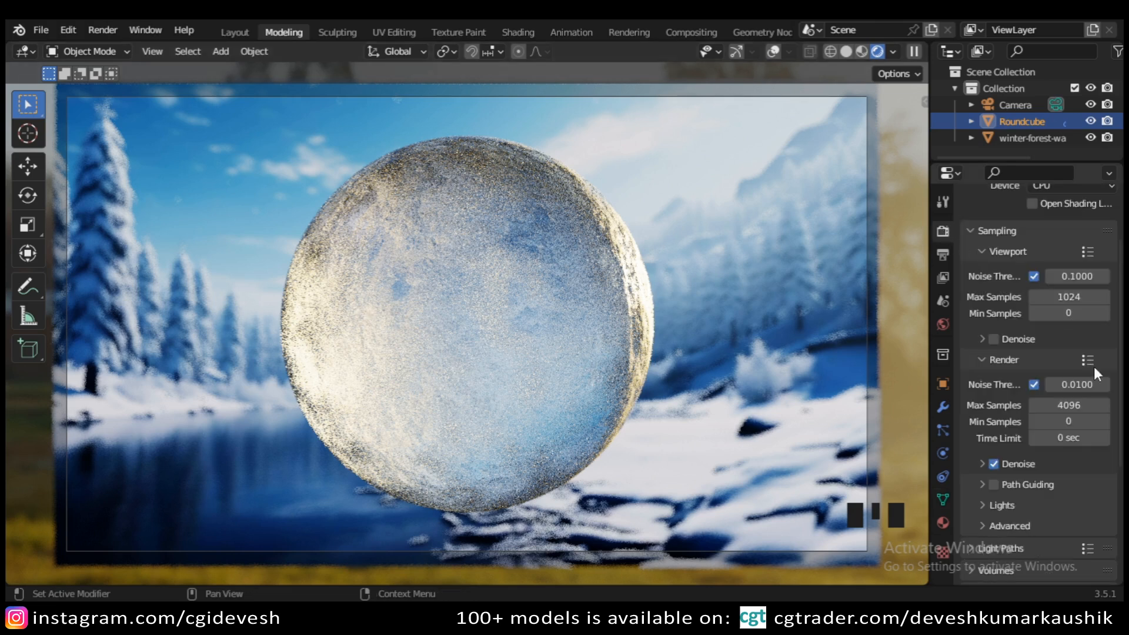
{"action": "double_click", "coordinate": [1088, 406]}
{"action": "type", "text": "250"}
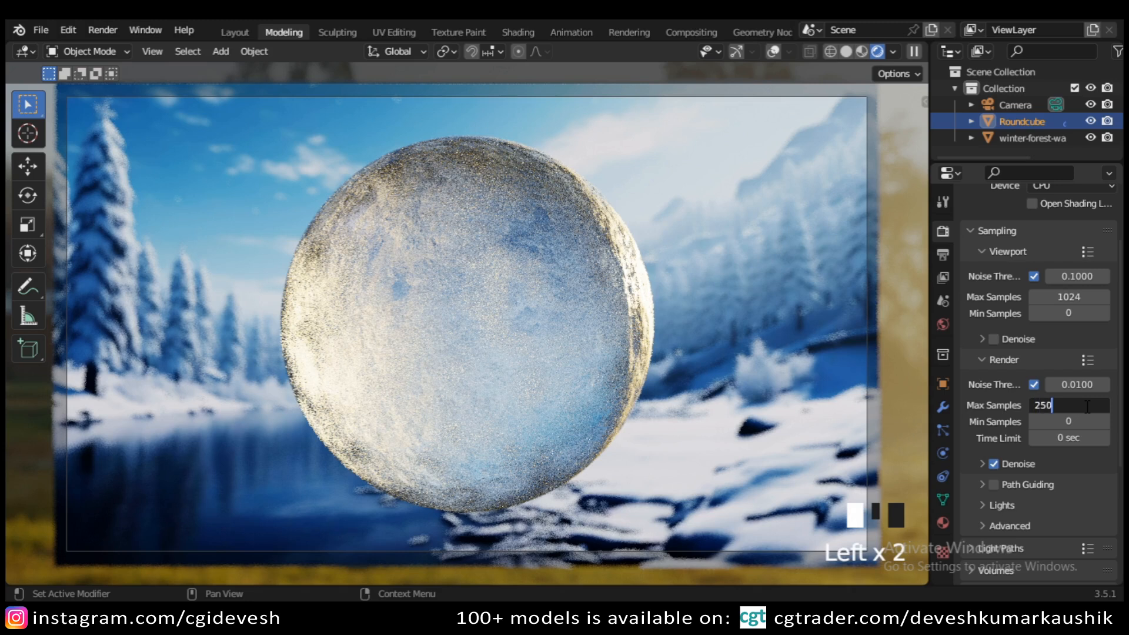
{"action": "key", "text": "Return"}
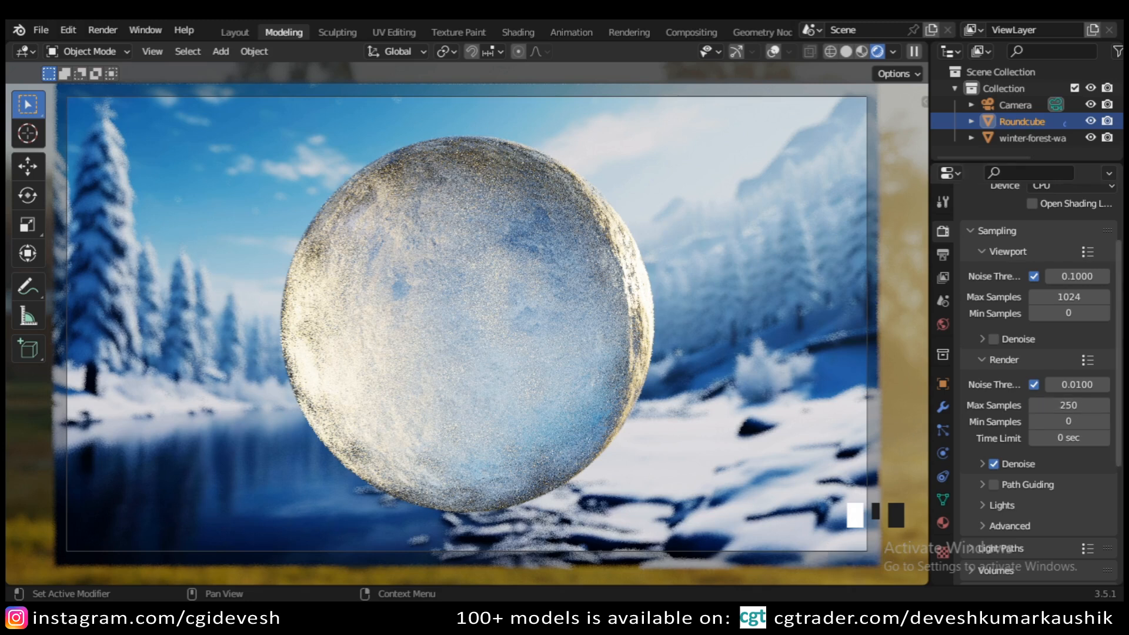
- Expand the Color Management settings and choose the Very High Contrast look
{"action": "scroll", "coordinate": [1112, 500], "scroll_direction": "down", "scroll_amount": 8}
{"action": "left_click", "coordinate": [1028, 575]}
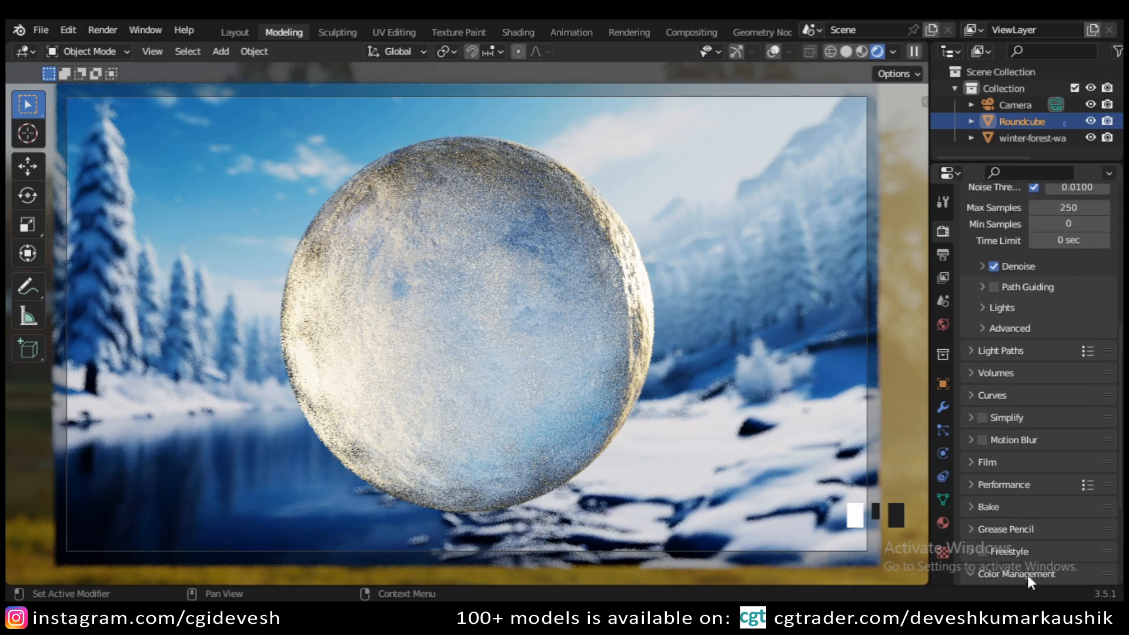
{"action": "scroll", "coordinate": [1028, 575], "scroll_direction": "down", "scroll_amount": 6}
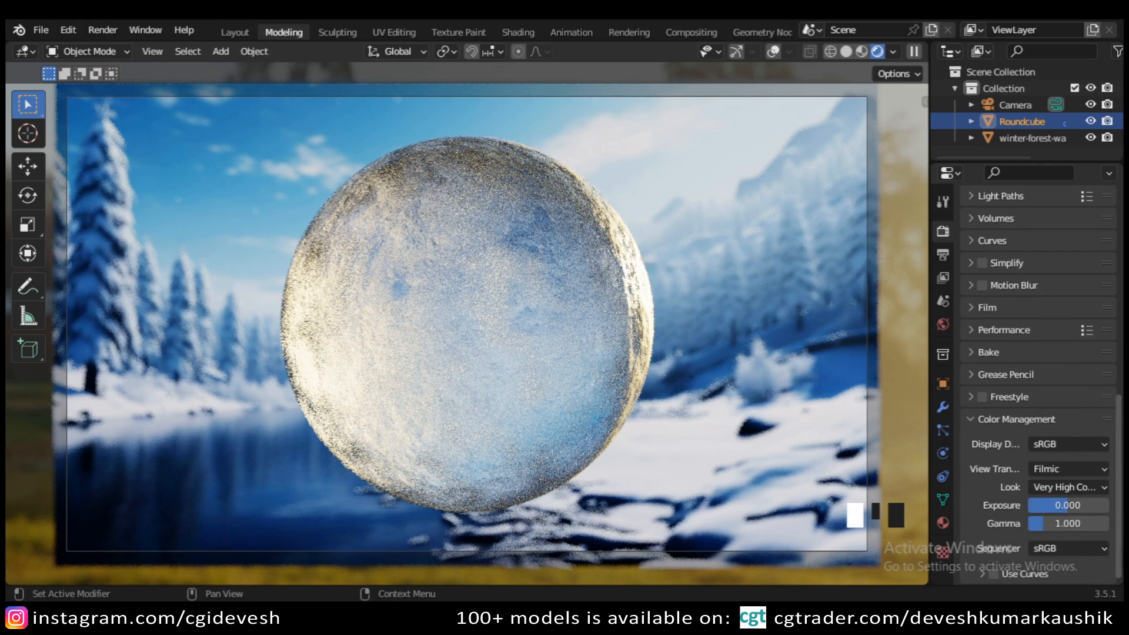
{"action": "left_click", "coordinate": [1065, 486]}
{"action": "left_click", "coordinate": [1056, 465]}
{"action": "left_click_drag", "start_coordinate": [1058, 488], "coordinate": [1052, 446]}
- Try lower Gamma values such as 0.257 and 0.554, and reset Gamma to 1.000
{"action": "left_click_drag", "start_coordinate": [1058, 522], "coordinate": [999, 523]}
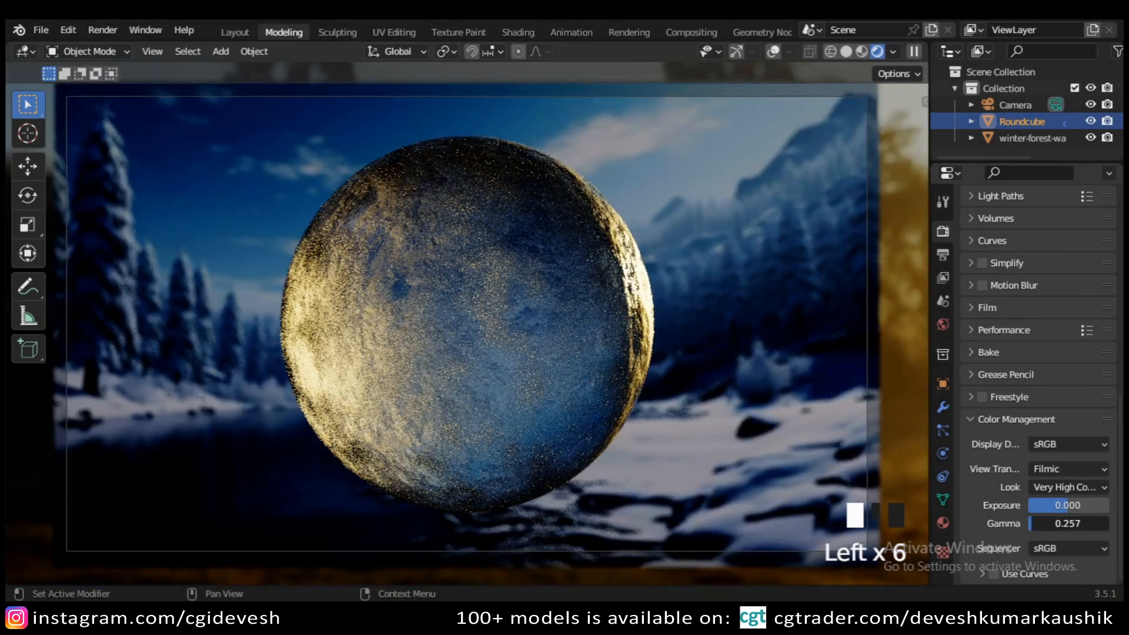
{"action": "left_click_drag", "start_coordinate": [999, 523], "coordinate": [1036, 520]}
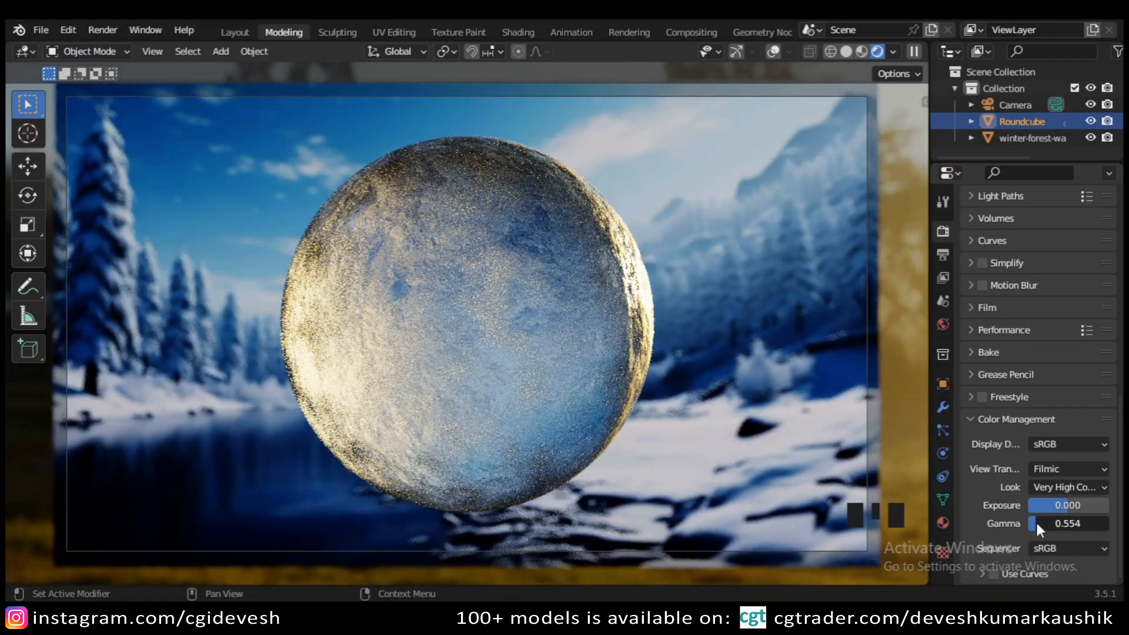
{"action": "left_click", "coordinate": [1057, 524]}
{"action": "type", "text": "1"}
{"action": "left_click", "coordinate": [1066, 522]}
{"action": "key", "text": "Return"}
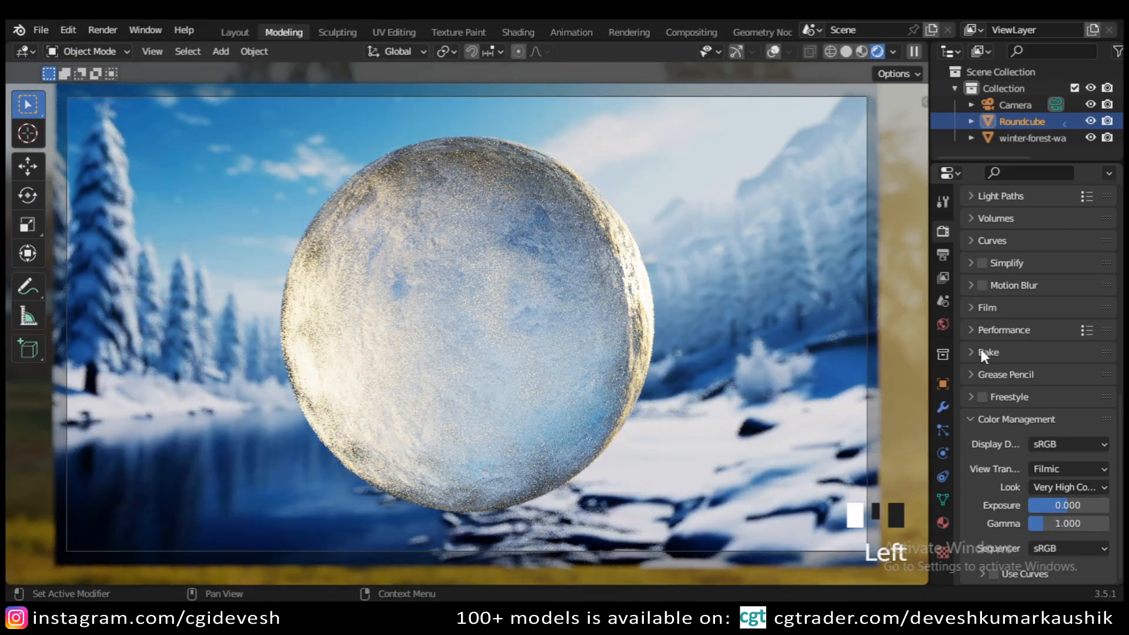
- Review the output properties and the Cycles render engine and sampling settings
{"action": "left_click", "coordinate": [942, 254]}
{"action": "left_click_drag", "start_coordinate": [1097, 465], "coordinate": [1112, 470]}
{"action": "left_click", "coordinate": [943, 232]}
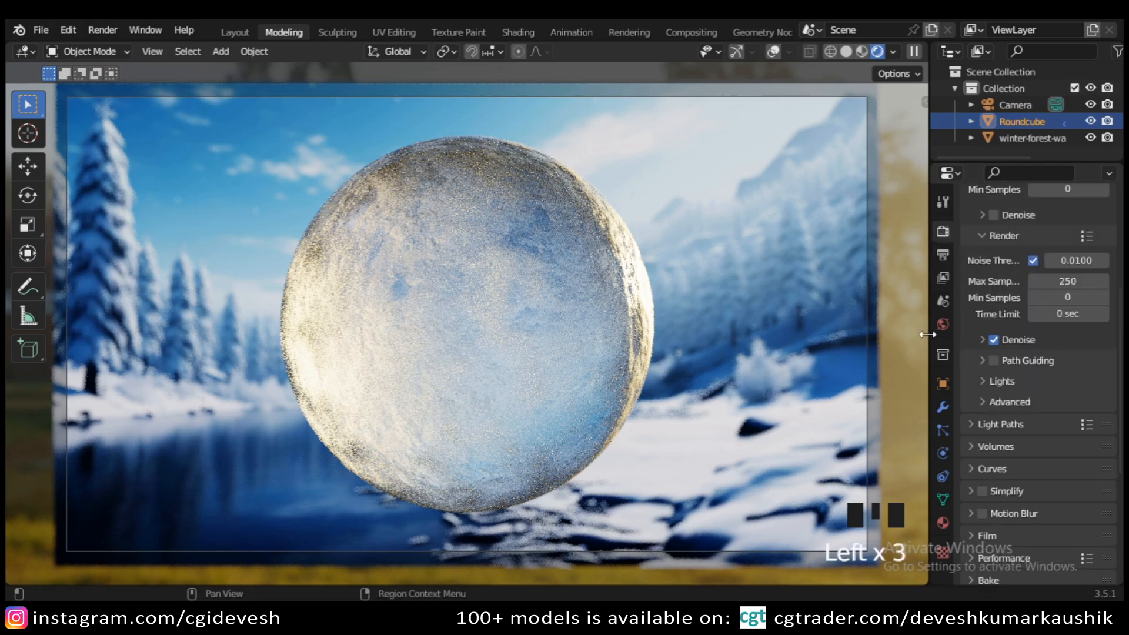
{"action": "scroll", "coordinate": [1062, 296], "scroll_direction": "up", "scroll_amount": 2}
{"action": "scroll", "coordinate": [1062, 295], "scroll_direction": "up", "scroll_amount": 5}
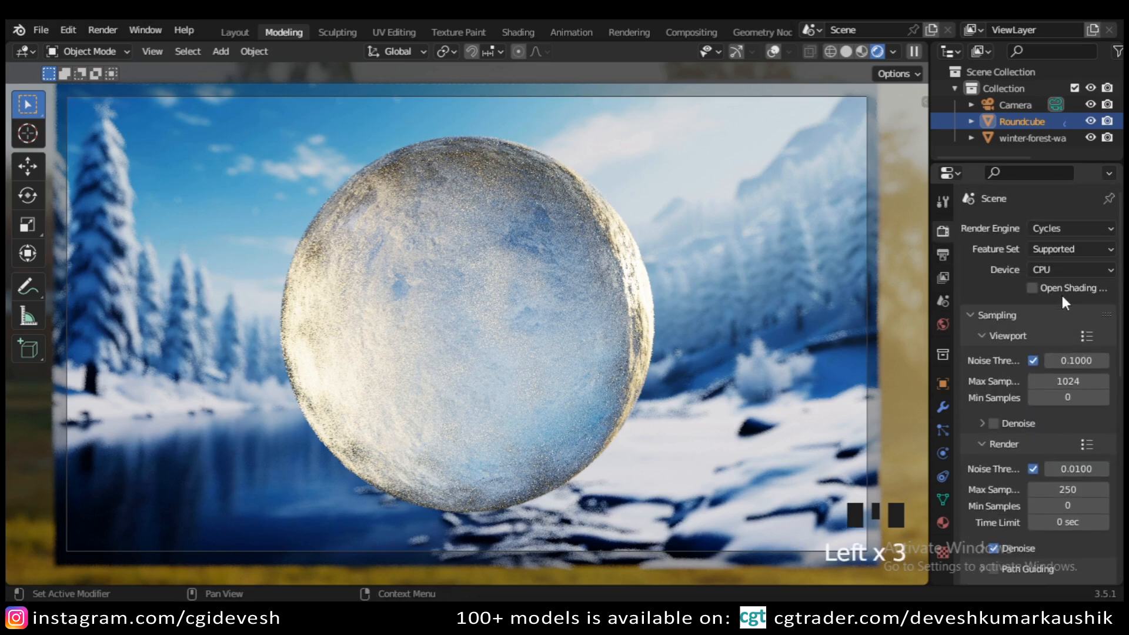
{"action": "scroll", "coordinate": [1062, 296], "scroll_direction": "up", "scroll_amount": 3}
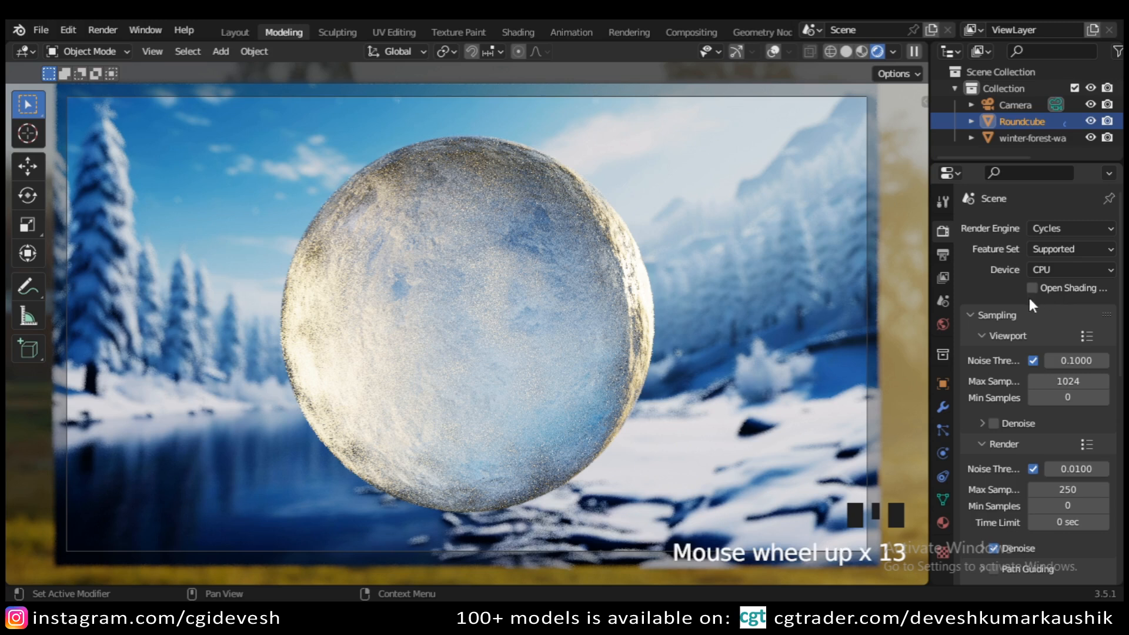
{"action": "left_click", "coordinate": [1023, 105]}
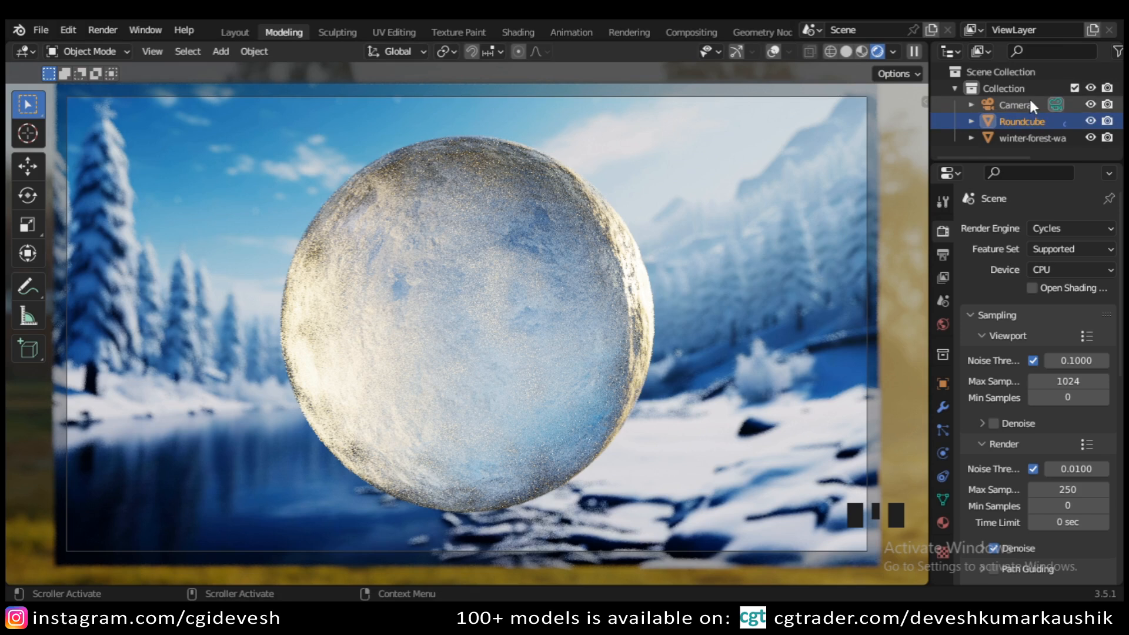
- Set the camera's Passepartout opacity to 1.000 in its viewport display settings and hide the viewport's tool strip
{"action": "left_click", "coordinate": [943, 453]}
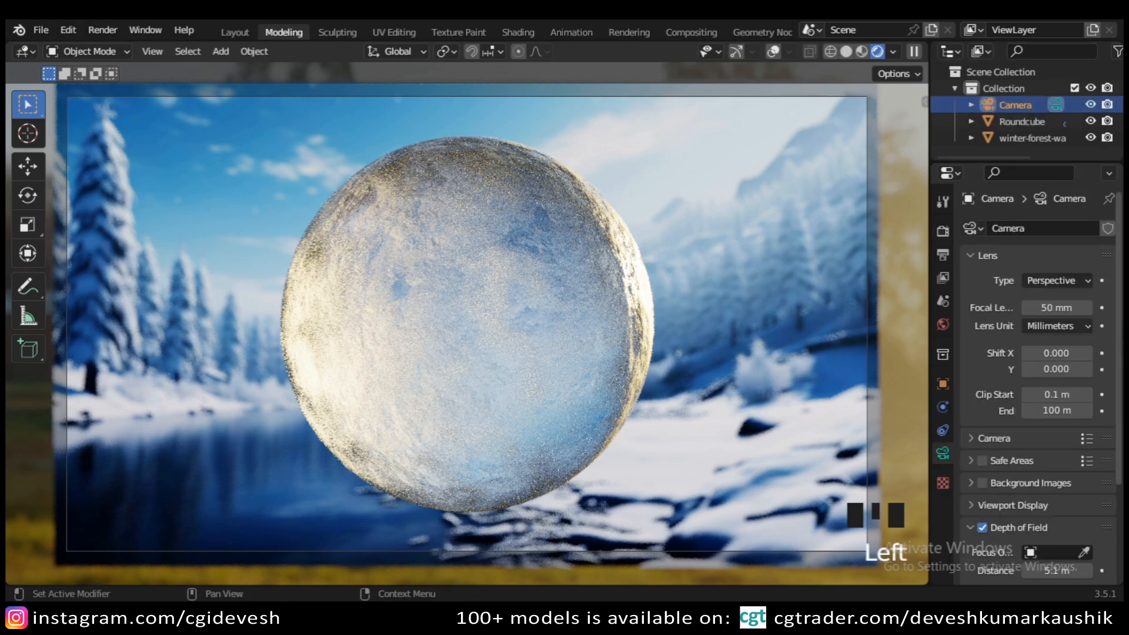
{"action": "left_click", "coordinate": [1035, 526]}
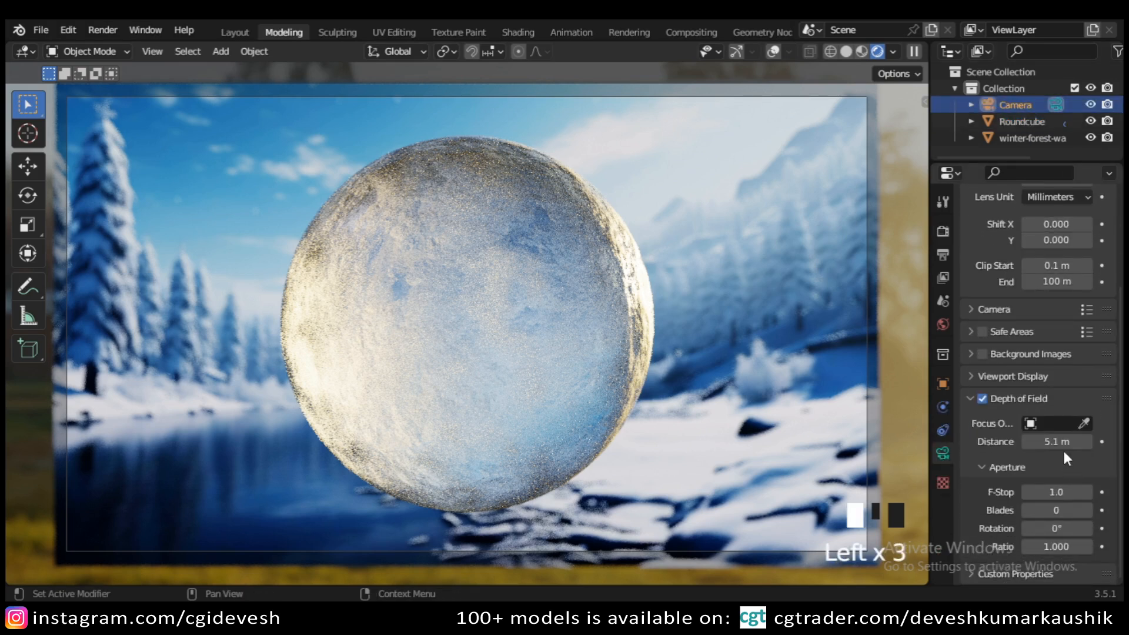
{"action": "left_click", "coordinate": [1033, 372]}
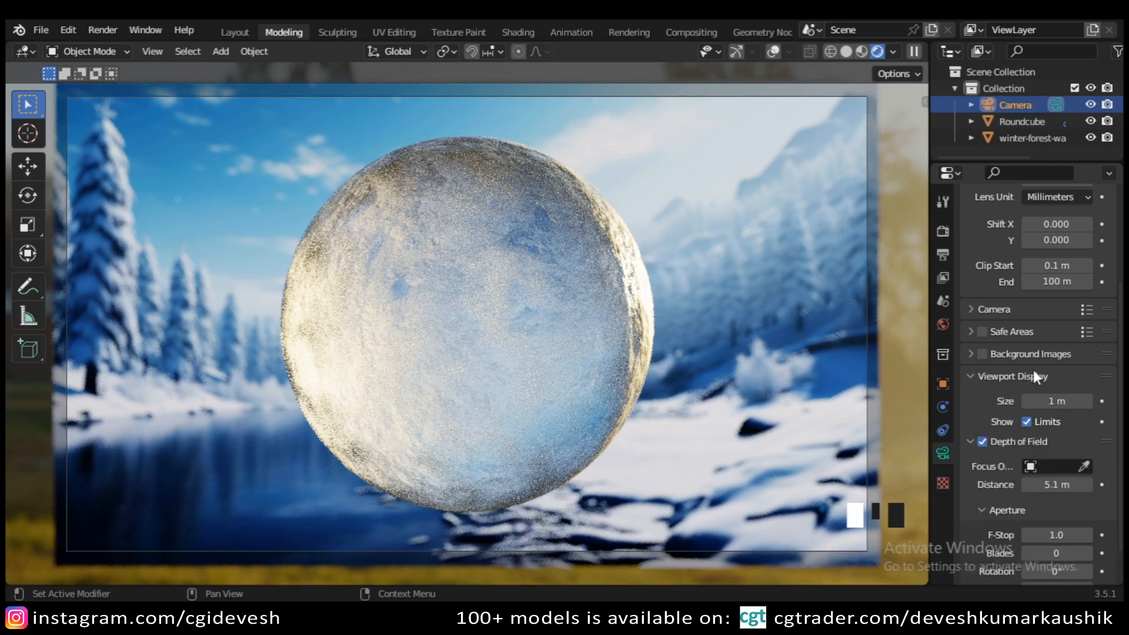
{"action": "scroll", "coordinate": [1033, 370], "scroll_direction": "down", "scroll_amount": 3}
{"action": "scroll", "coordinate": [1034, 370], "scroll_direction": "down", "scroll_amount": 1}
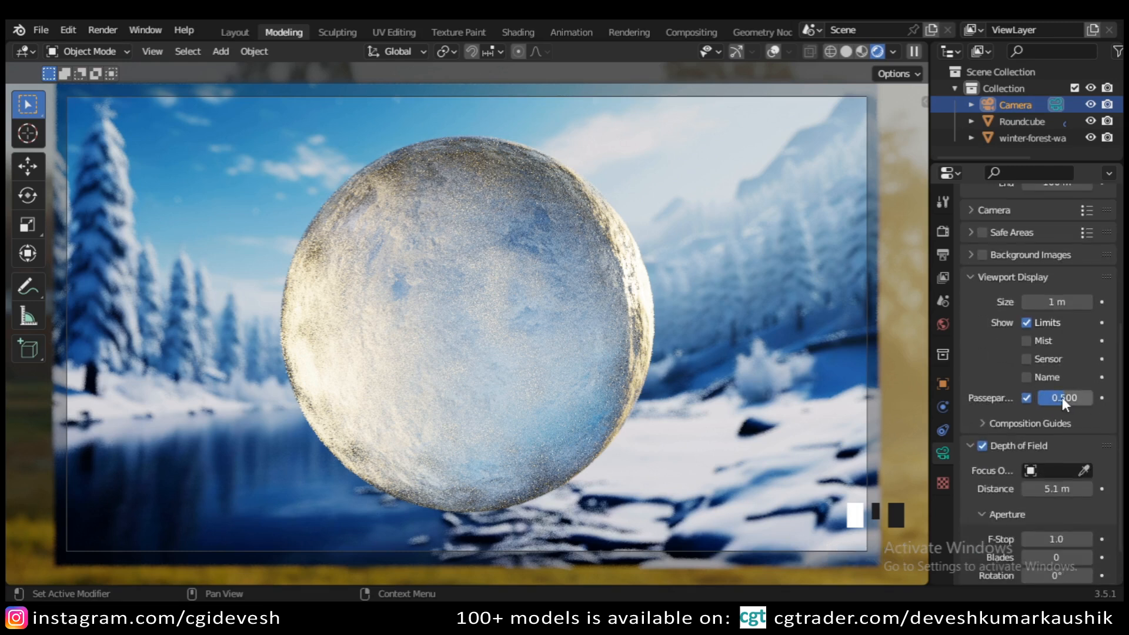
{"action": "left_click_drag", "start_coordinate": [1063, 398], "coordinate": [1094, 398]}
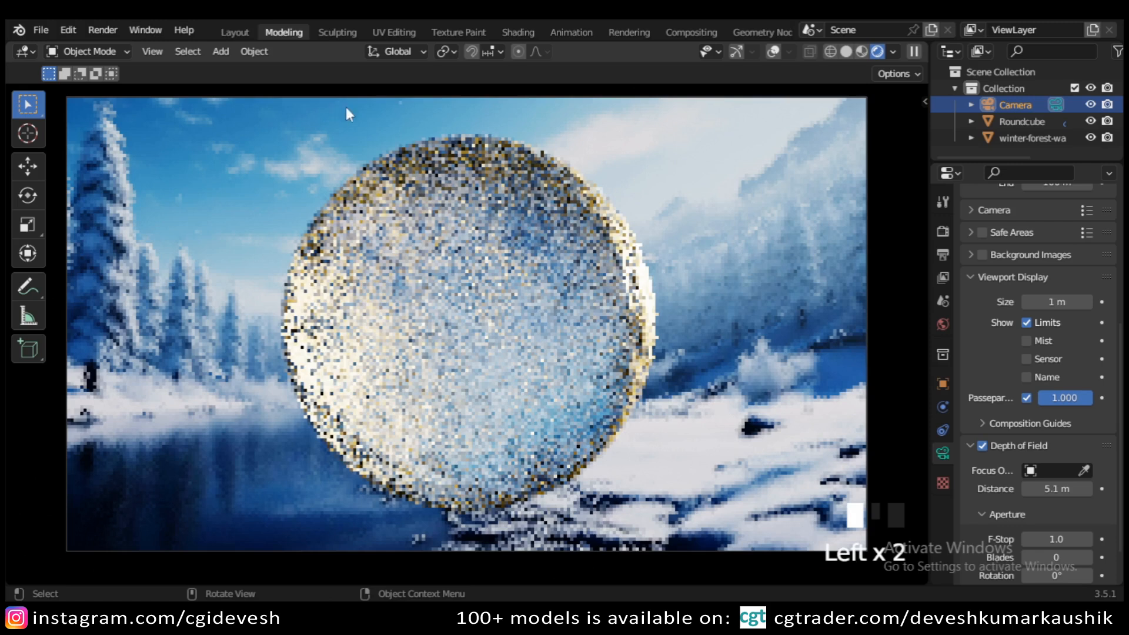
{"action": "key", "text": "t"}
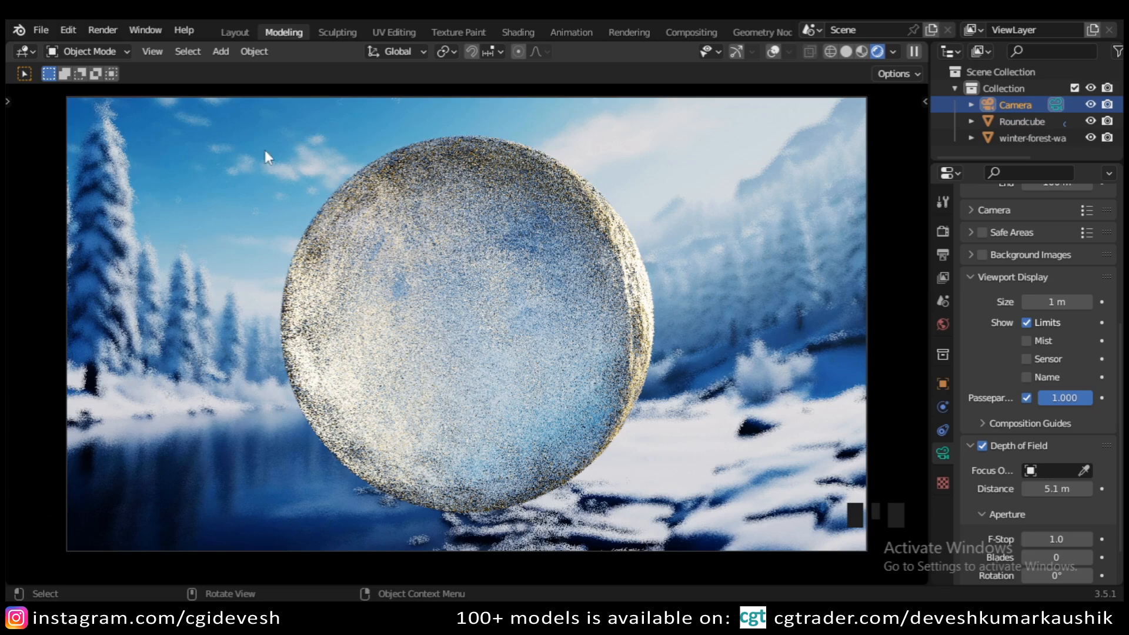
- In the Layout workspace, show the quadsphere's object material in a Shader Editor beside a rendered camera view
{"action": "left_click", "coordinate": [233, 30]}
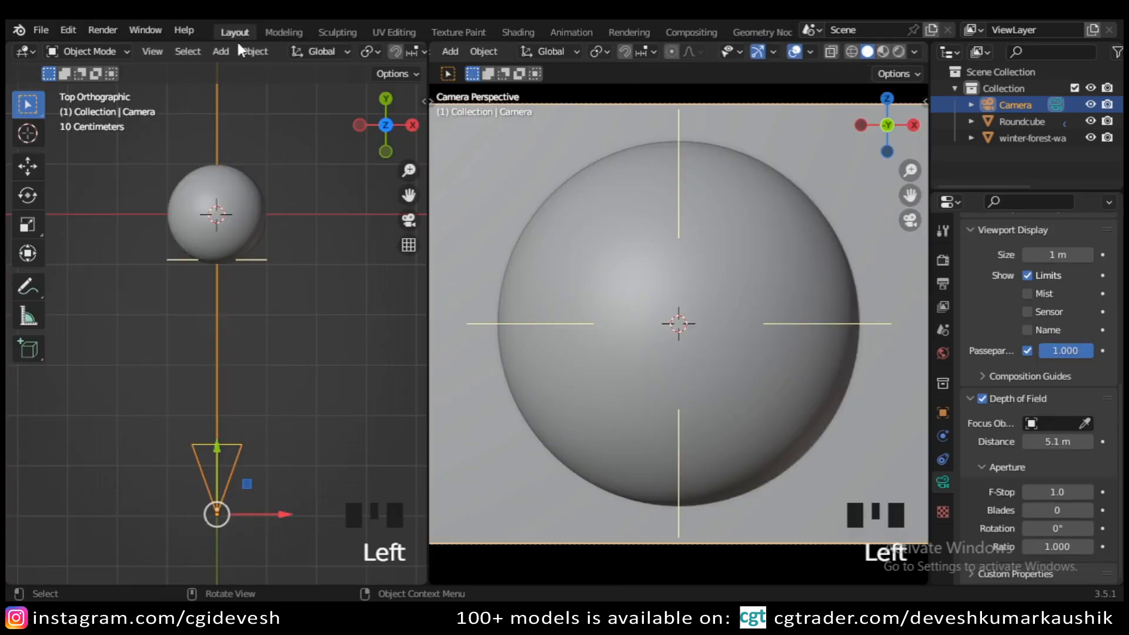
{"action": "left_click", "coordinate": [670, 273]}
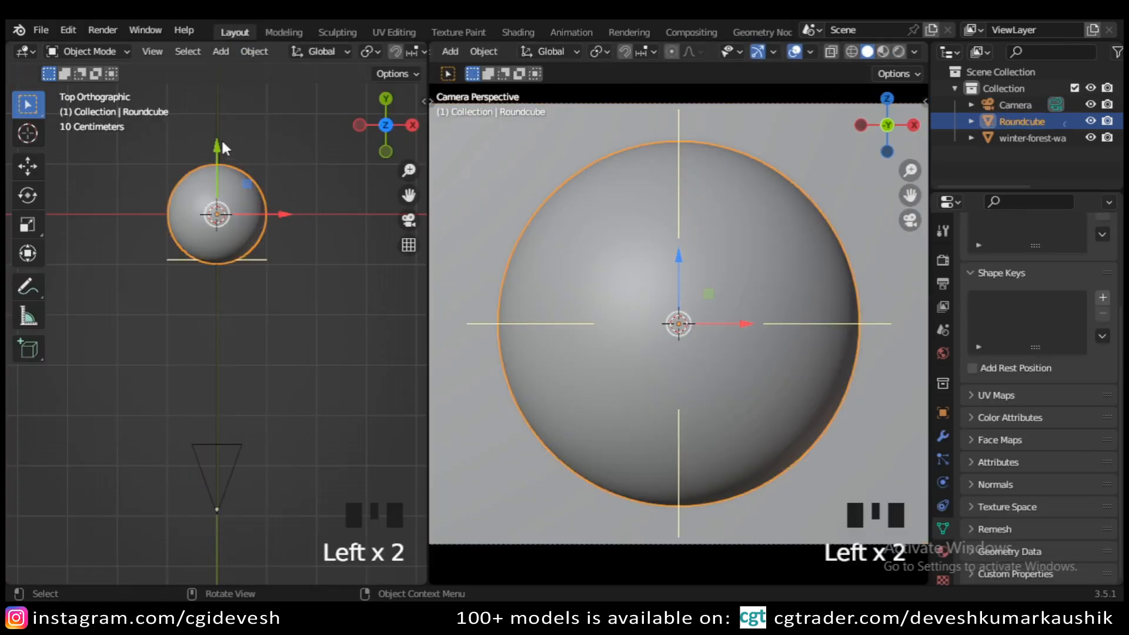
{"action": "left_click", "coordinate": [24, 52]}
{"action": "left_click", "coordinate": [75, 210]}
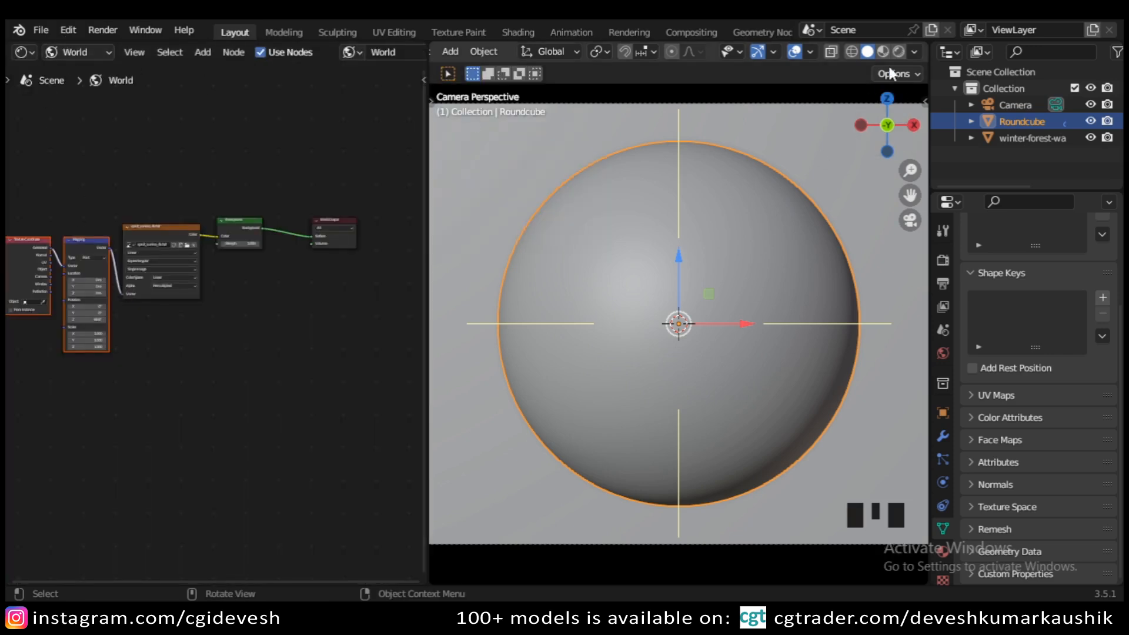
{"action": "left_click", "coordinate": [898, 52]}
{"action": "left_click", "coordinate": [87, 50]}
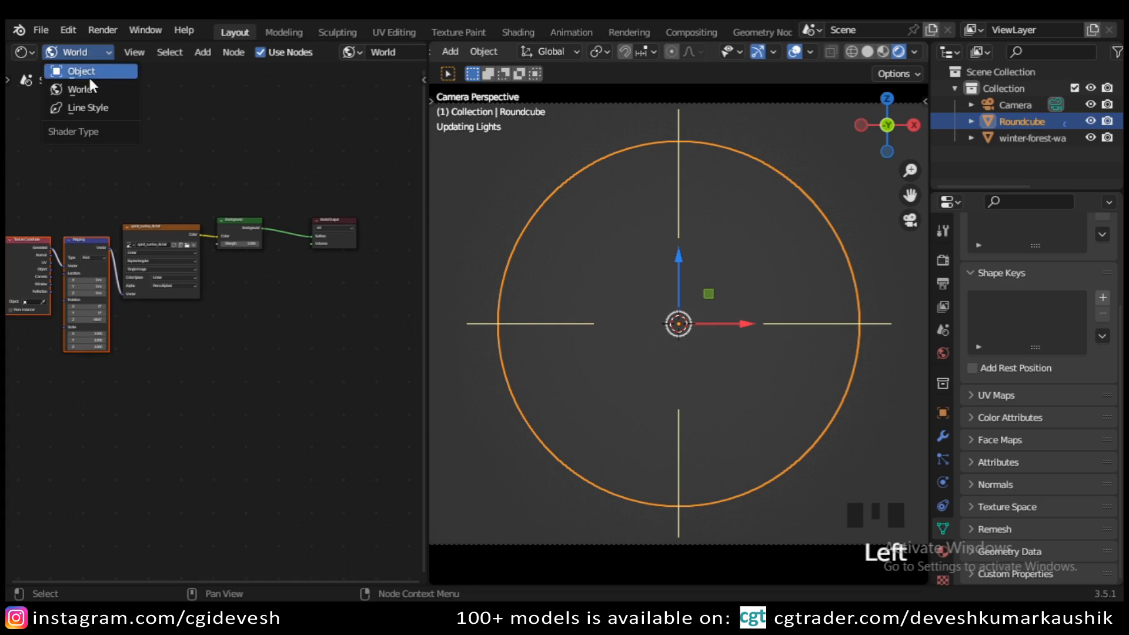
{"action": "left_click", "coordinate": [89, 74]}
- Tint the Principled BSDF Base Color of the Ice material a light blue
{"action": "left_click", "coordinate": [344, 299]}
{"action": "scroll", "coordinate": [345, 299], "scroll_direction": "down", "scroll_amount": 2}
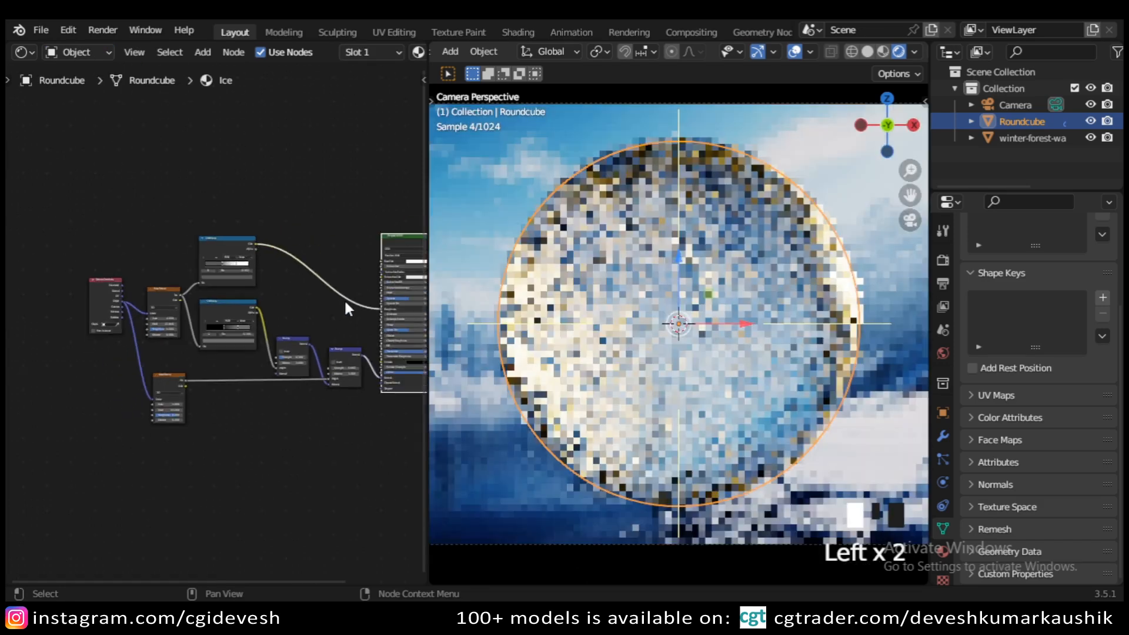
{"action": "middle_click_drag", "start_coordinate": [344, 299], "coordinate": [259, 379]}
{"action": "scroll", "coordinate": [259, 379], "scroll_direction": "up", "scroll_amount": 7}
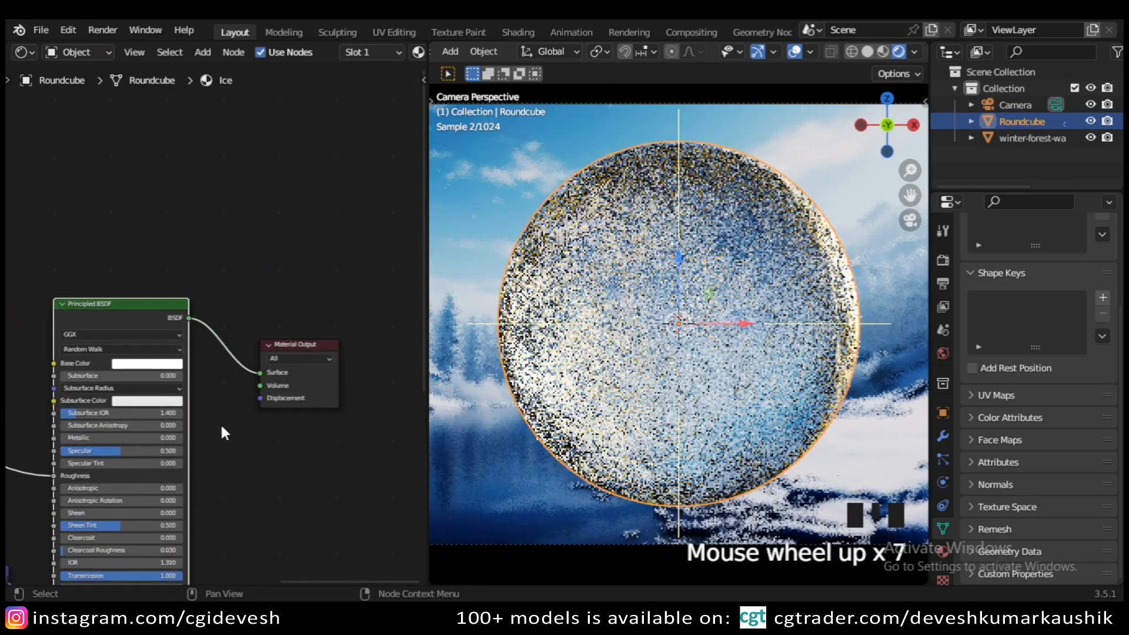
{"action": "scroll", "coordinate": [273, 421], "scroll_direction": "up", "scroll_amount": 6}
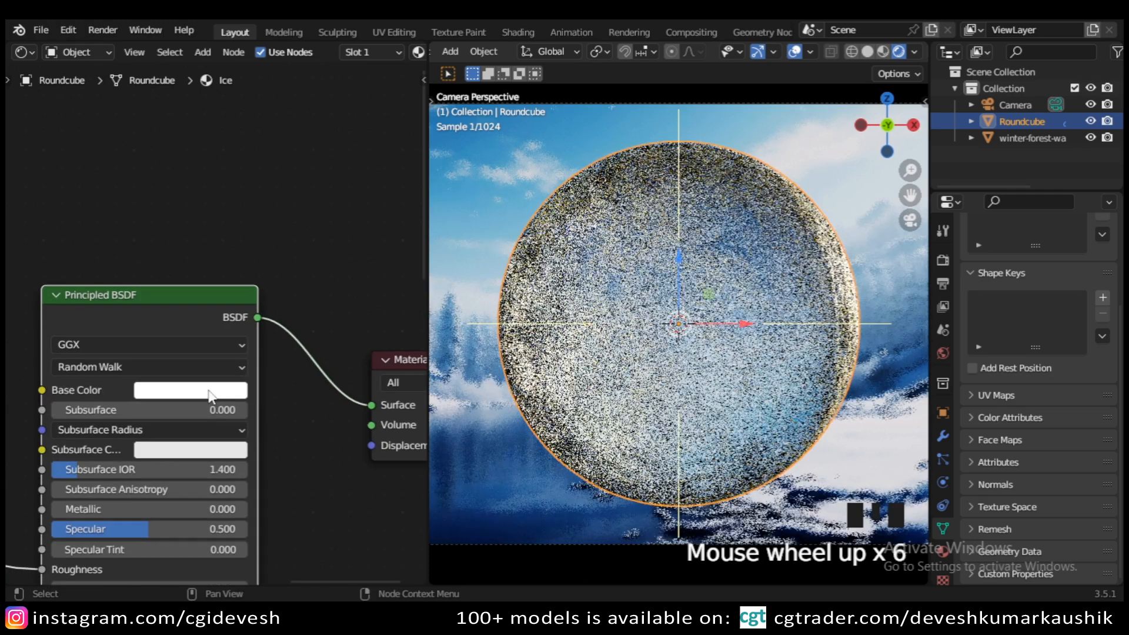
{"action": "left_click", "coordinate": [209, 391]}
{"action": "left_click", "coordinate": [307, 450]}
{"action": "scroll", "coordinate": [214, 404], "scroll_direction": "up", "scroll_amount": 2}
{"action": "left_click", "coordinate": [213, 403]}
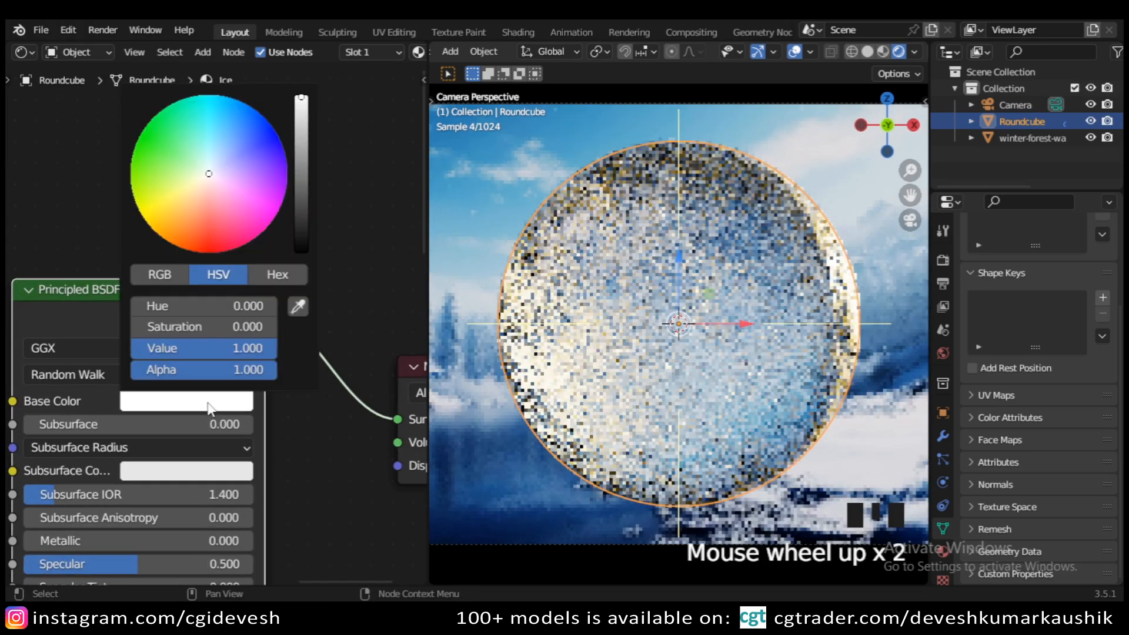
{"action": "left_click_drag", "start_coordinate": [210, 173], "coordinate": [216, 160]}
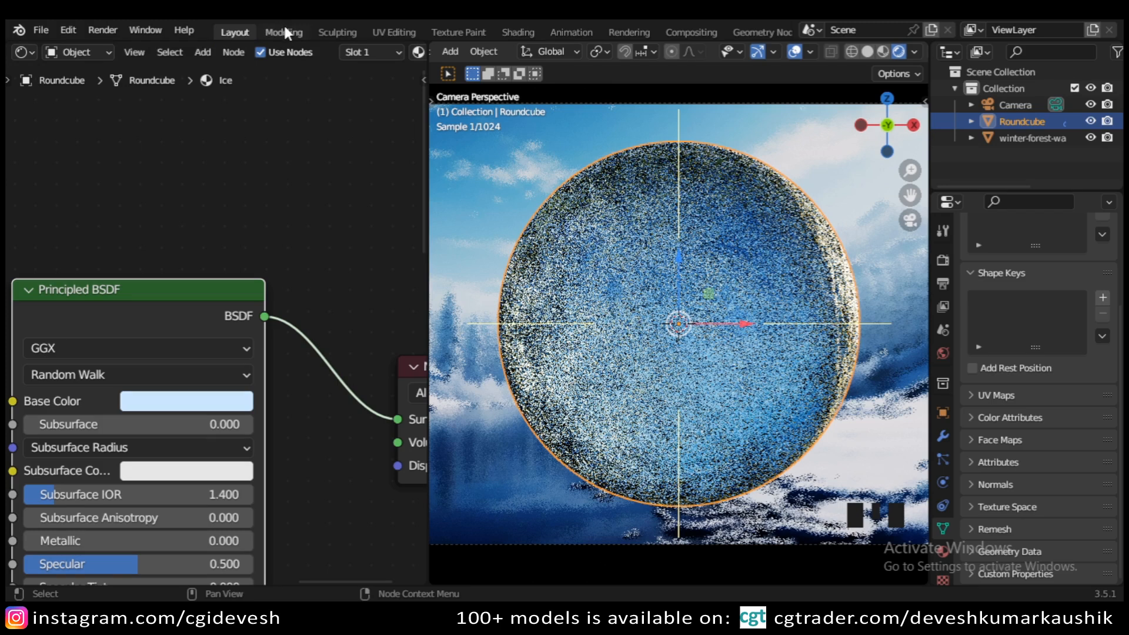
- Return to the Modeling workspace's camera view and look through the scene's render settings below Sampling
{"action": "left_click", "coordinate": [284, 32]}
{"action": "left_click", "coordinate": [89, 51]}
{"action": "left_click", "coordinate": [94, 70]}
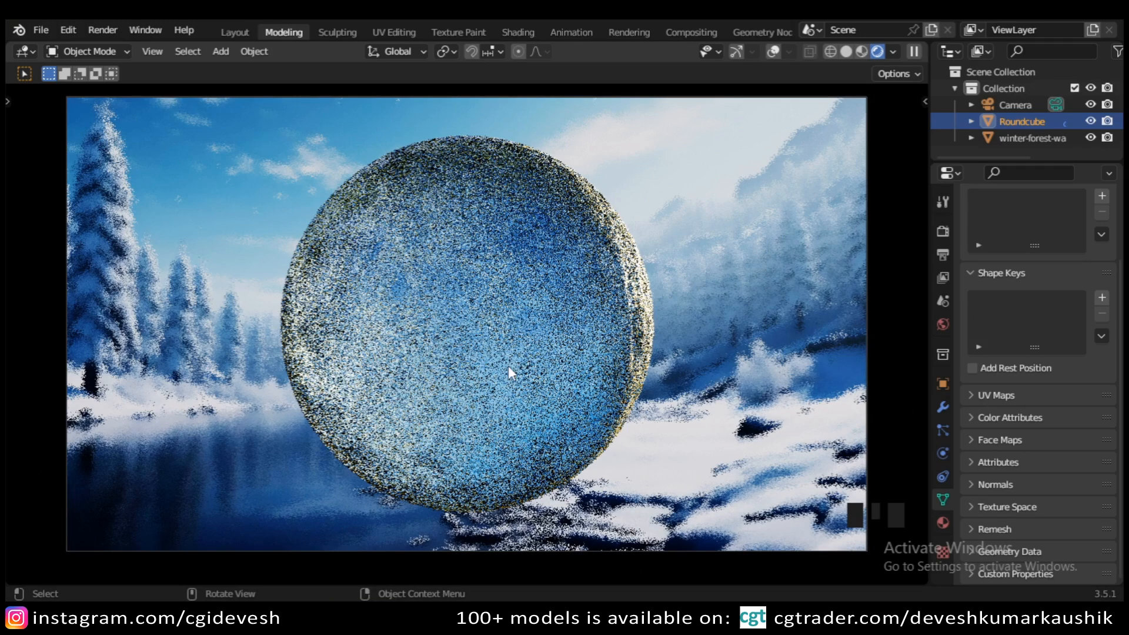
{"action": "left_click", "coordinate": [943, 233]}
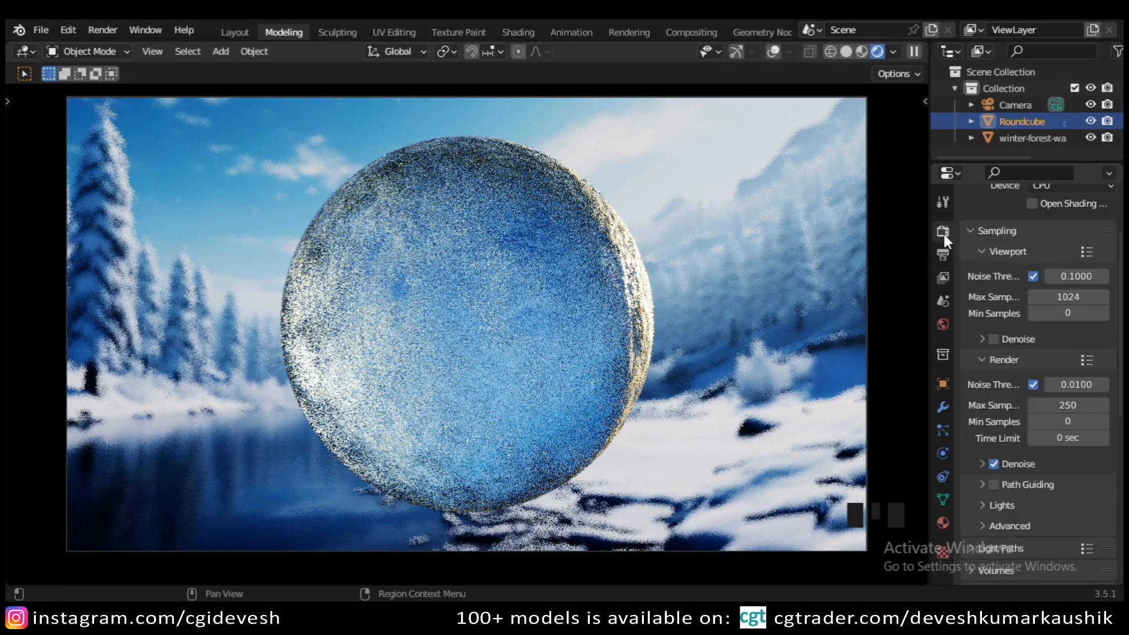
{"action": "left_click", "coordinate": [942, 233]}
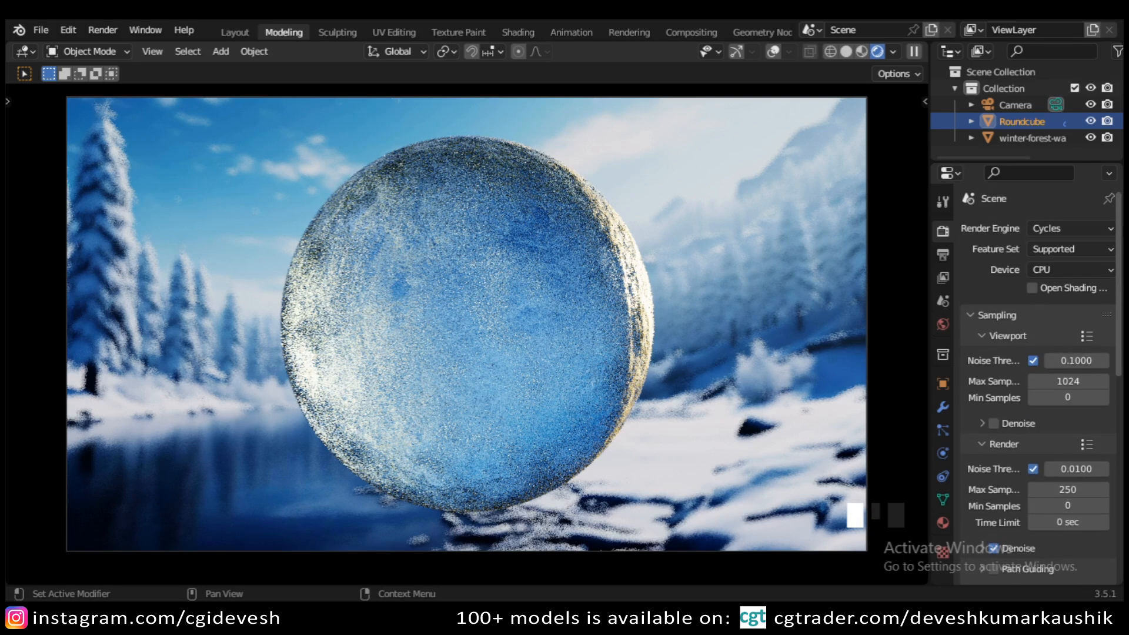
{"action": "scroll", "coordinate": [1038, 383], "scroll_direction": "down", "scroll_amount": 5}
{"action": "scroll", "coordinate": [1038, 382], "scroll_direction": "down", "scroll_amount": 10}
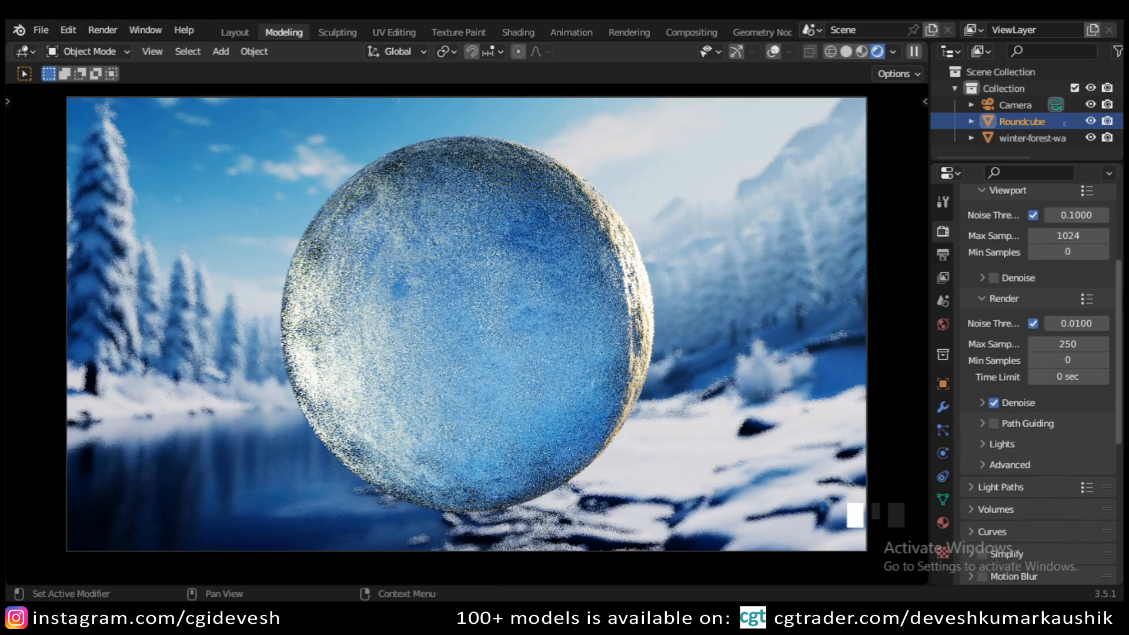